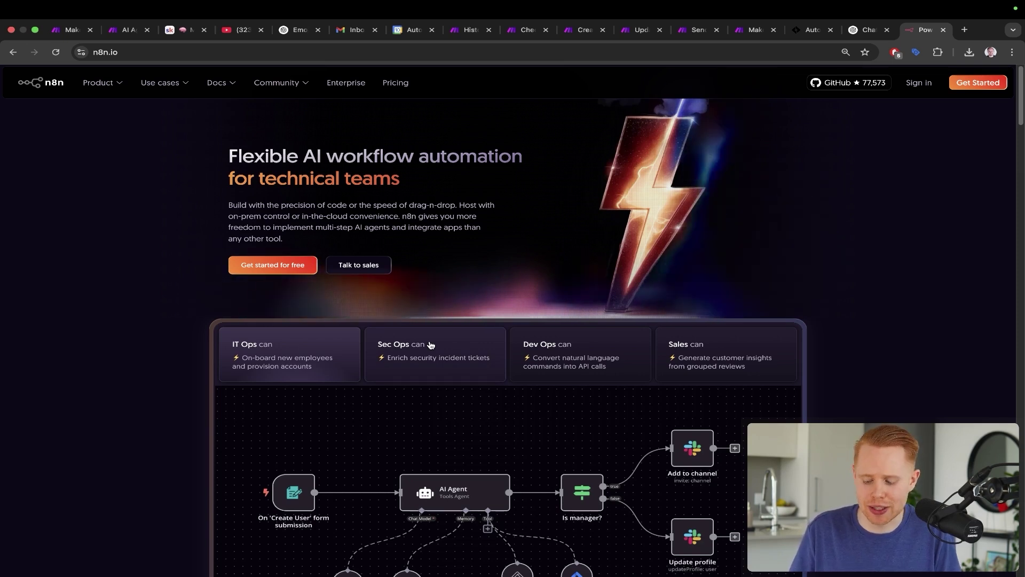
# - Bring up the AI Agent Test scenario in Make and look over its full module layout
pyautogui.hotkey('ctrl', 'Tab')
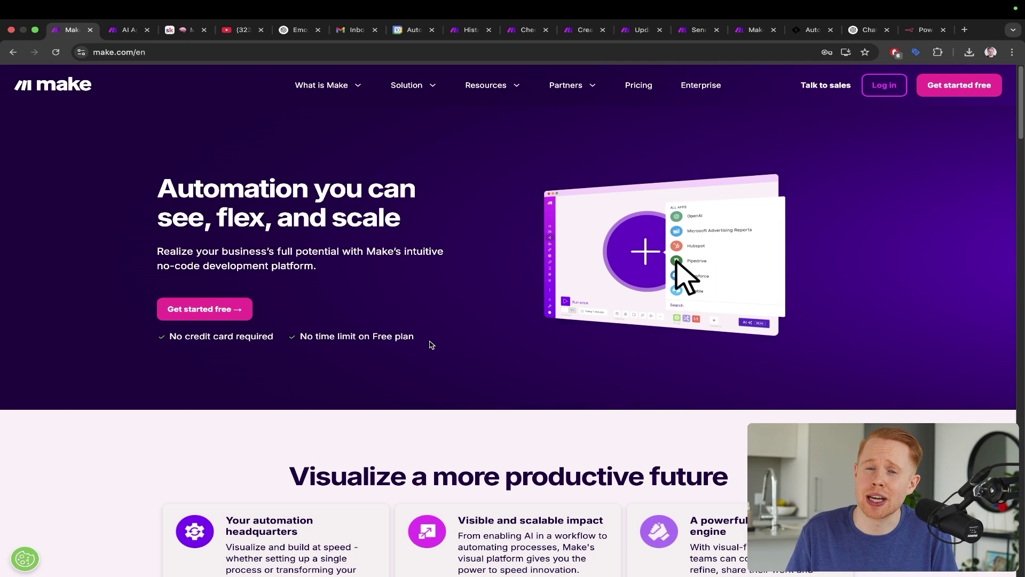
pyautogui.hotkey('ctrl', 'Tab')
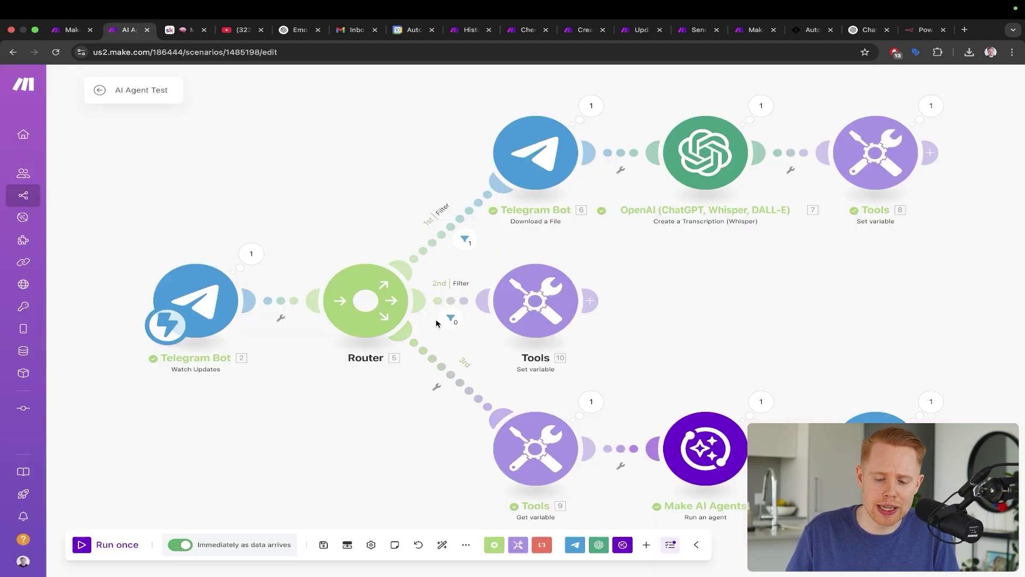
pyautogui.scroll(-5, 639, 257)
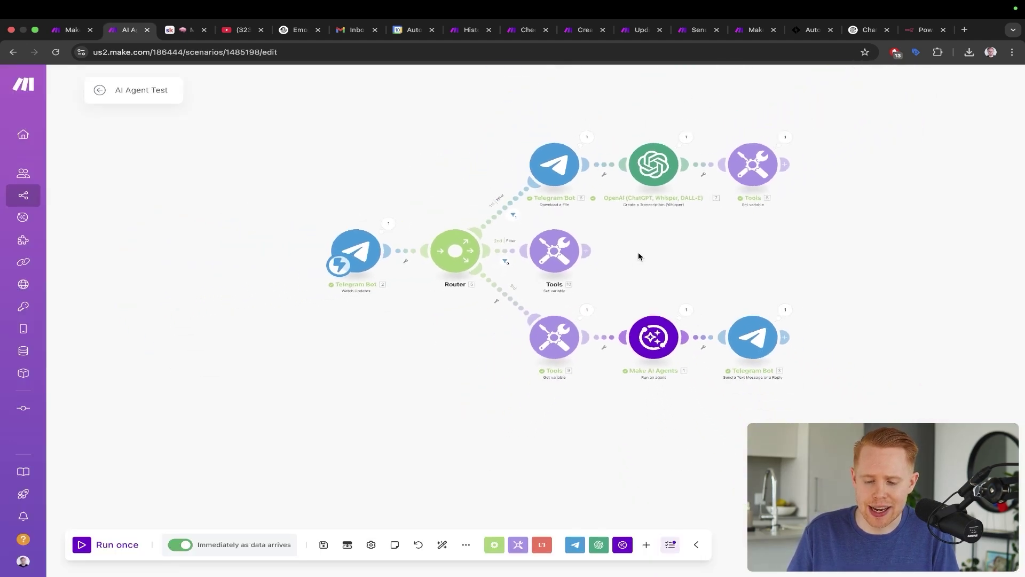
pyautogui.moveTo(434, 143)
pyautogui.mouseDown()
pyautogui.moveTo(583, 246)
pyautogui.moveTo(624, 302)
pyautogui.mouseUp()
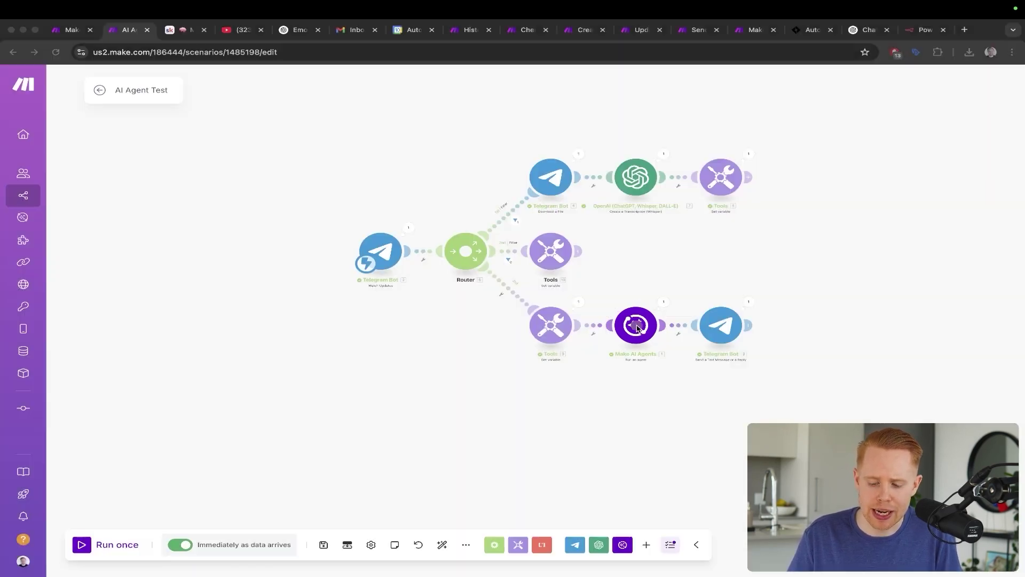
# - Examine the additional tools in the Make AI Agents module's settings, glance at the Telegram bot chat, and close the settings
pyautogui.click(638, 328)
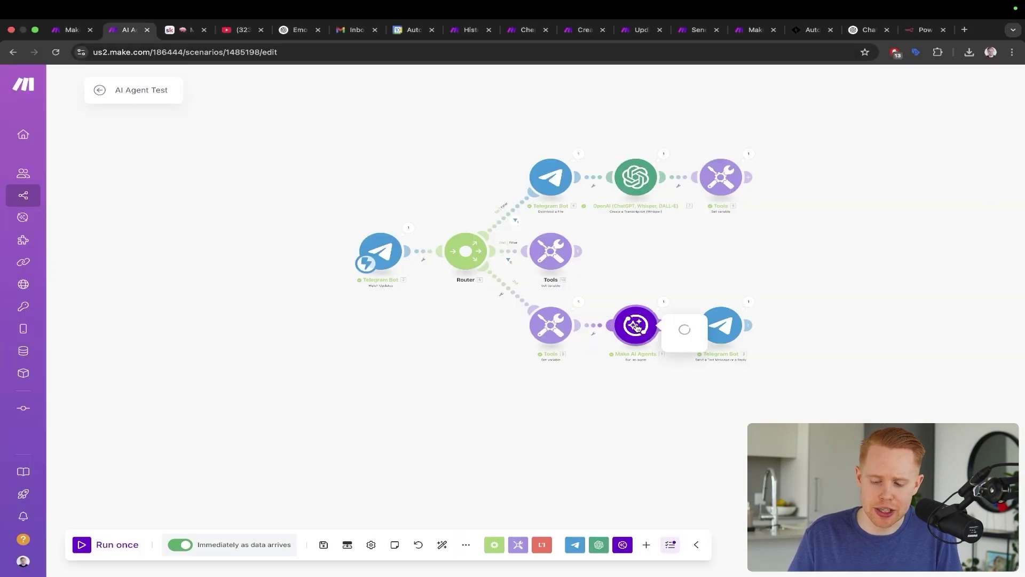
pyautogui.moveTo(834, 207); pyautogui.dragTo(750, 286)
pyautogui.scroll(-4, 744, 289)
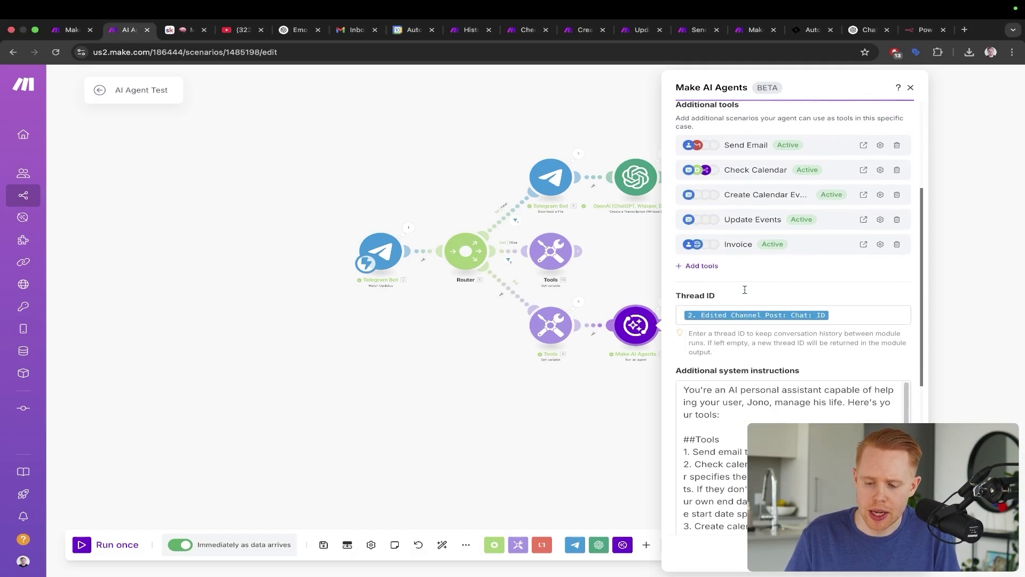
pyautogui.moveTo(550, 97); pyautogui.dragTo(368, 234)
pyautogui.press('super+Tab')
pyautogui.moveTo(689, 179)
pyautogui.mouseDown()
pyautogui.moveTo(748, 288)
pyautogui.moveTo(849, 436)
pyautogui.mouseUp()
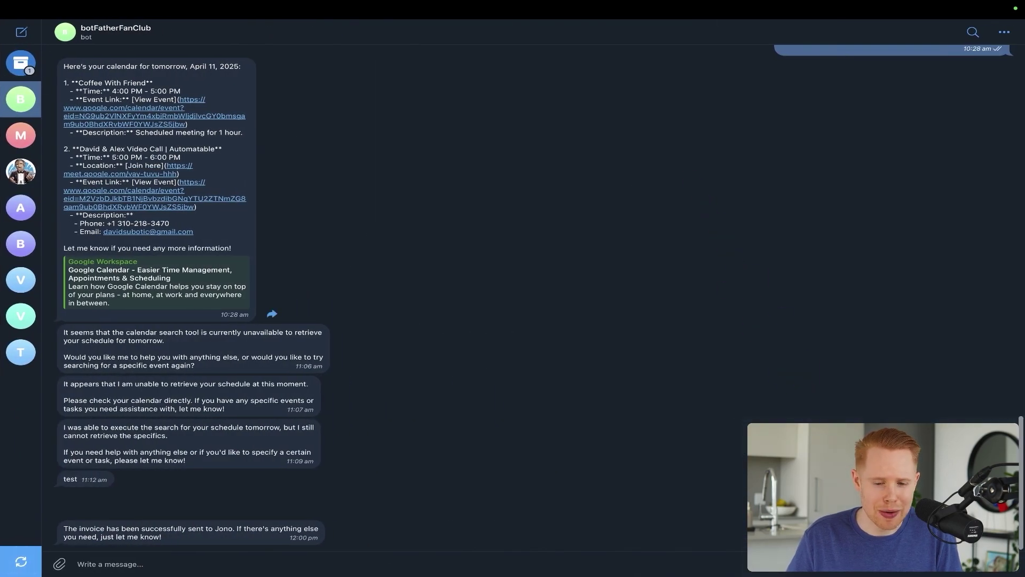
pyautogui.press('super+Tab')
pyautogui.moveTo(376, 254)
pyautogui.mouseDown()
pyautogui.moveTo(550, 247)
pyautogui.moveTo(611, 318)
pyautogui.mouseUp()
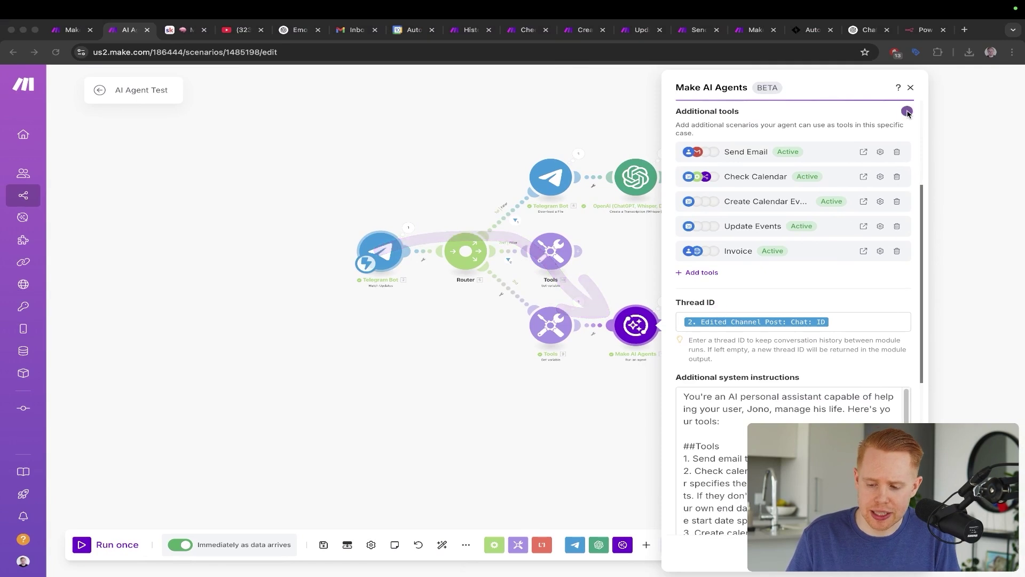
pyautogui.moveTo(953, 106)
pyautogui.mouseDown()
pyautogui.moveTo(849, 120)
pyautogui.moveTo(817, 140)
pyautogui.mouseUp()
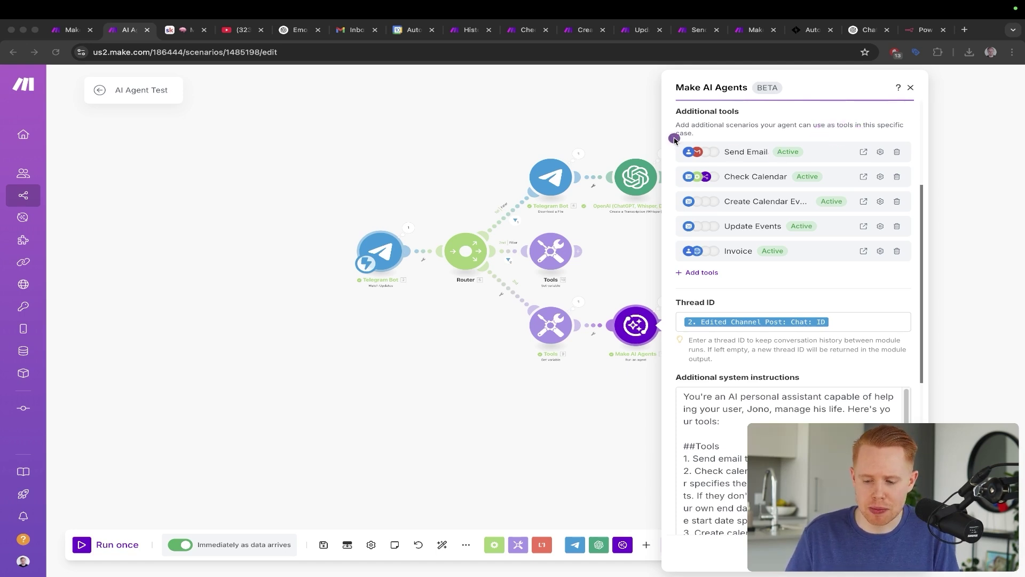
pyautogui.moveTo(673, 140); pyautogui.dragTo(833, 169)
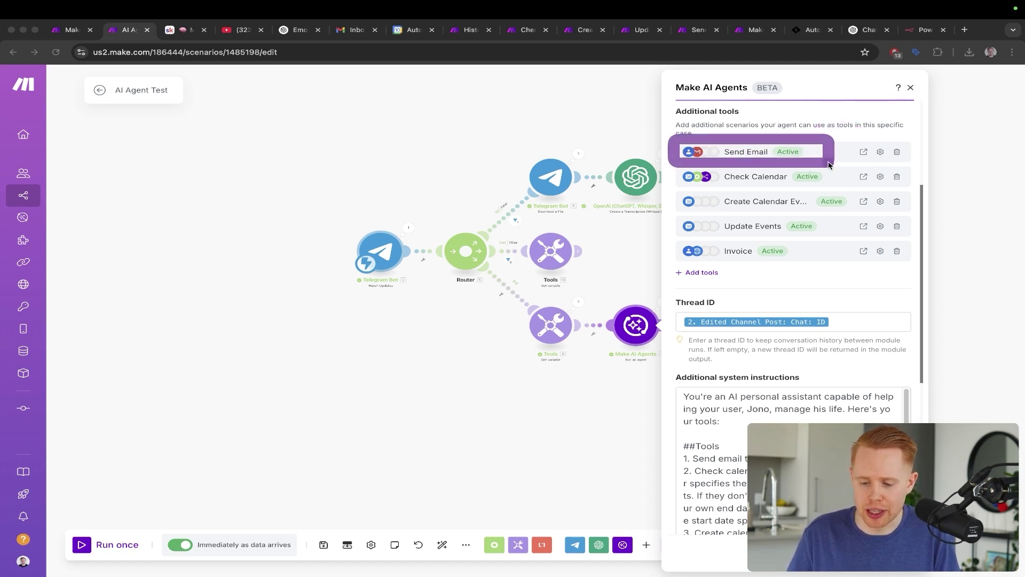
pyautogui.moveTo(676, 162); pyautogui.dragTo(844, 195)
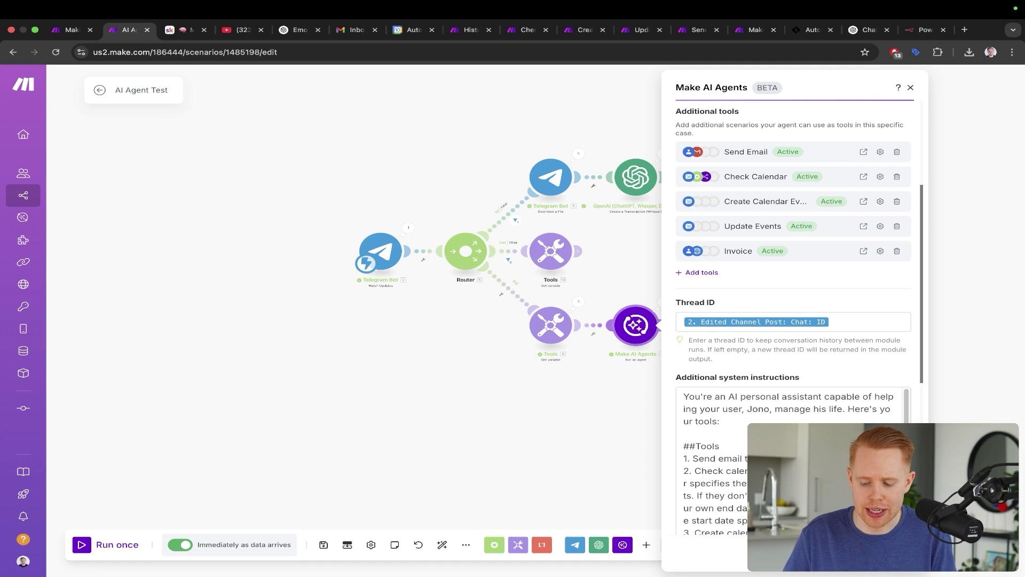
pyautogui.press('Escape')
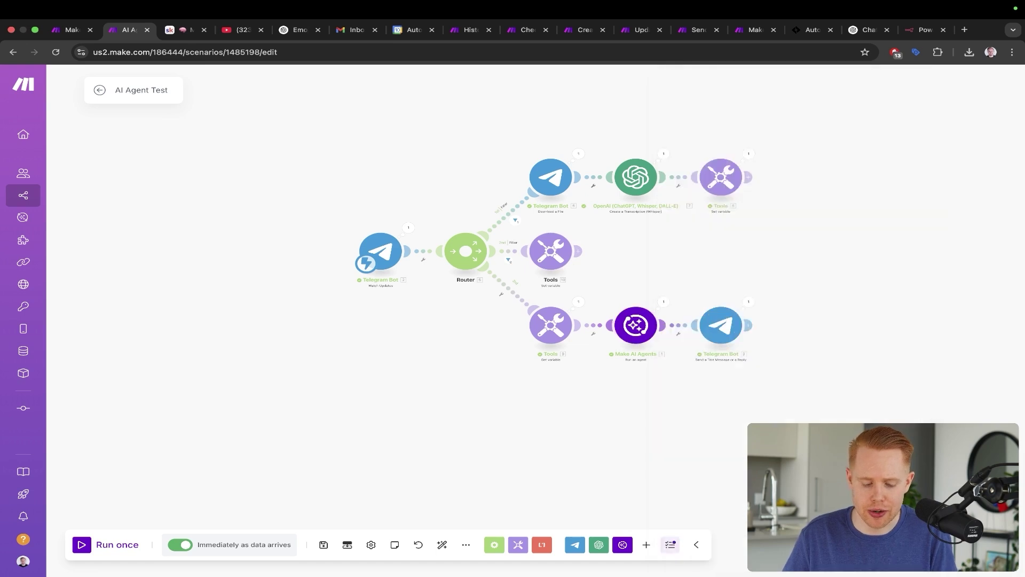
# - Run the AI Agent Test scenario once and send the Telegram bot a voice message requesting the invoice
pyautogui.click(113, 546)
pyautogui.hotkey('ctrl', 'Right')
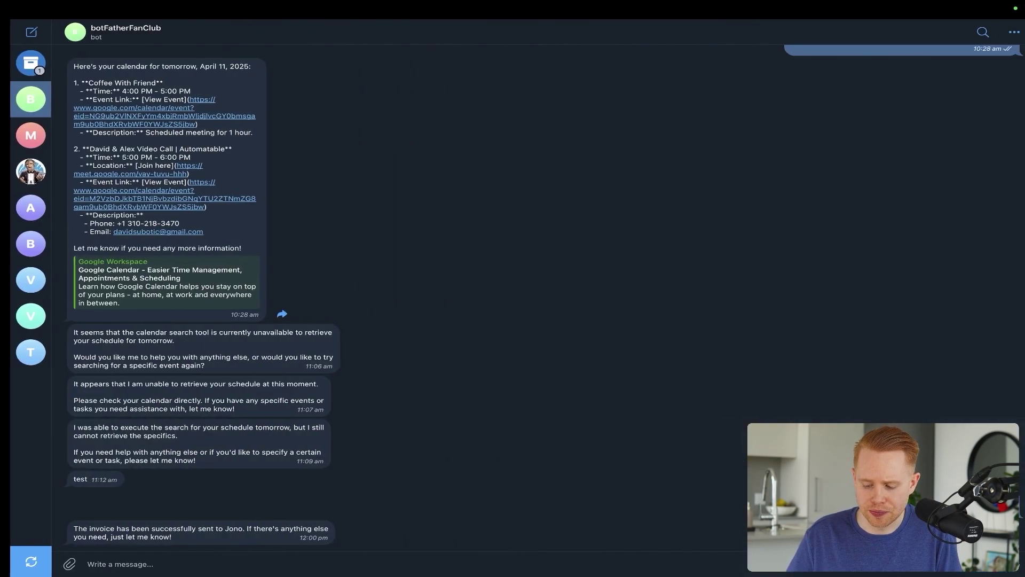
pyautogui.moveTo(1007, 571); pyautogui.dragTo(455, 346)
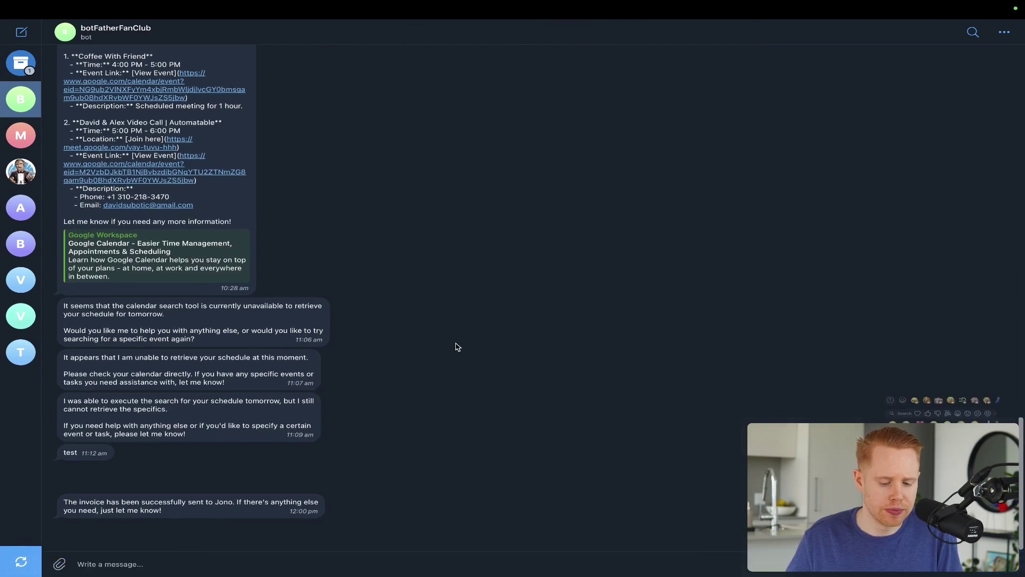
# - Follow the scenario's execution in Make and check the bot's reply in the Telegram chat
pyautogui.hotkey('ctrl', 'Left')
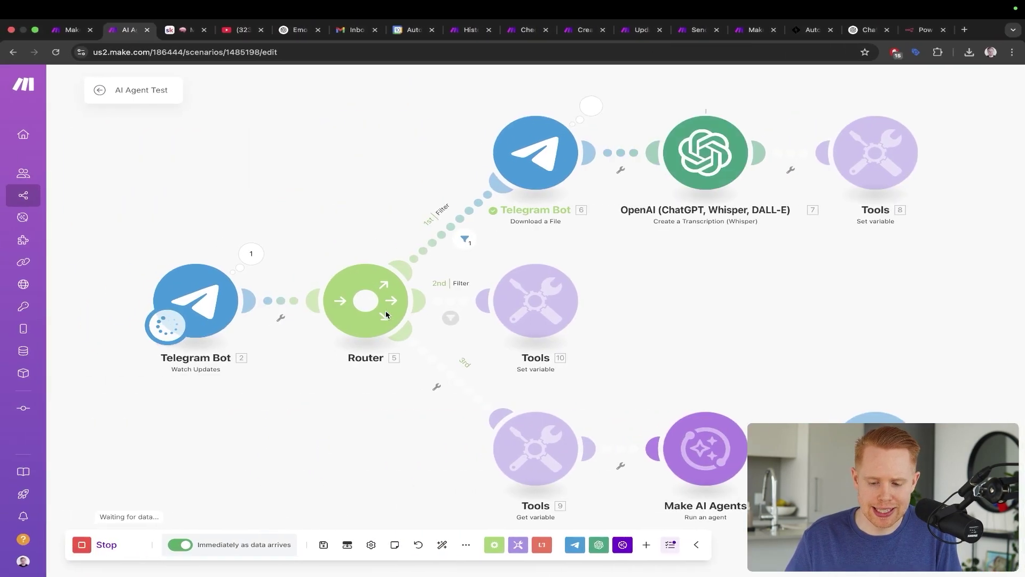
pyautogui.moveTo(197, 308); pyautogui.dragTo(438, 293)
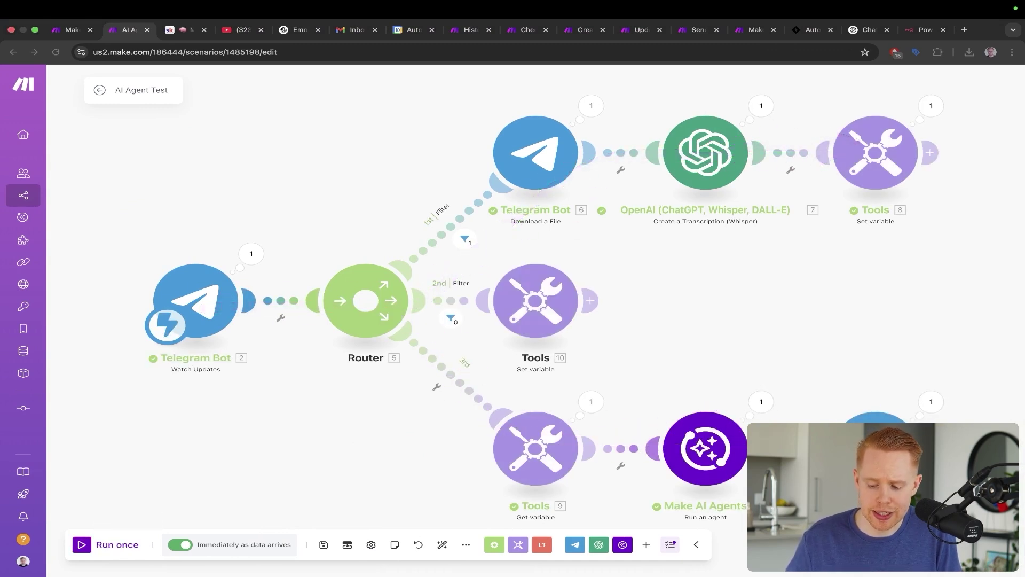
pyautogui.hotkey('ctrl', 'Right')
pyautogui.moveTo(438, 366)
pyautogui.mouseDown()
pyautogui.moveTo(310, 449)
pyautogui.moveTo(246, 516)
pyautogui.mouseUp()
pyautogui.hotkey('ctrl', 'Left')
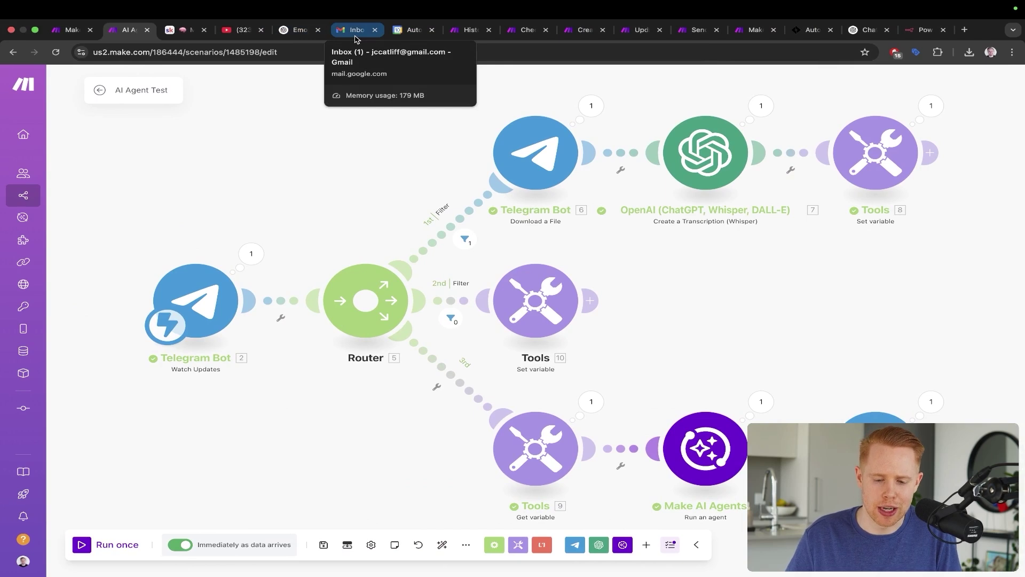
# - Open the Real Estate Agreement email in Gmail and view its linked document
pyautogui.click(355, 36)
pyautogui.moveTo(558, 358); pyautogui.dragTo(287, 172)
pyautogui.press('Escape')
pyautogui.click(260, 162)
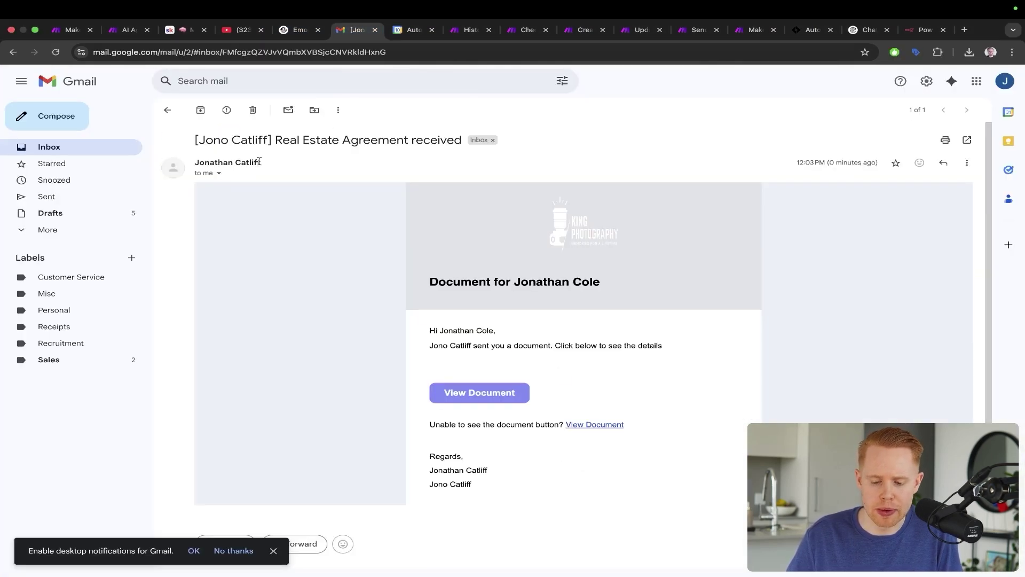
pyautogui.click(502, 397)
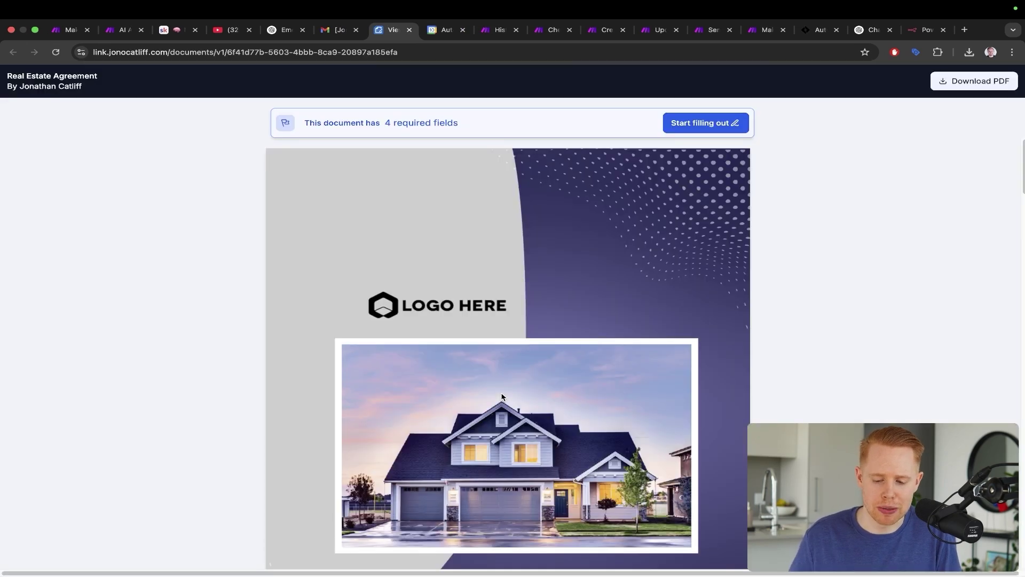
pyautogui.click(566, 245)
pyautogui.moveTo(586, 211); pyautogui.dragTo(478, 290)
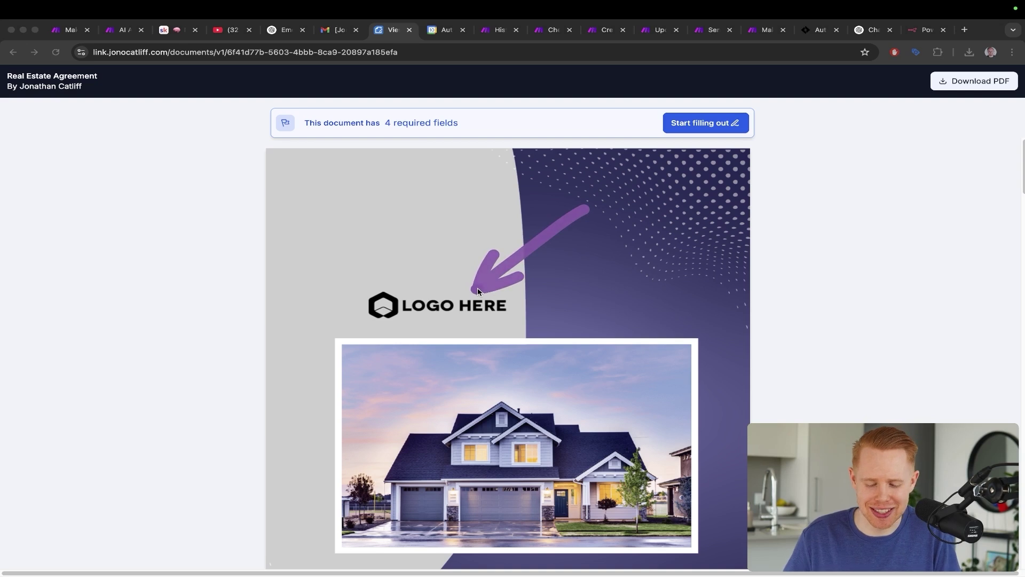
pyautogui.hotkey('ctrl', 's')
pyautogui.scroll(5, 456, 315)
pyautogui.press('Escape')
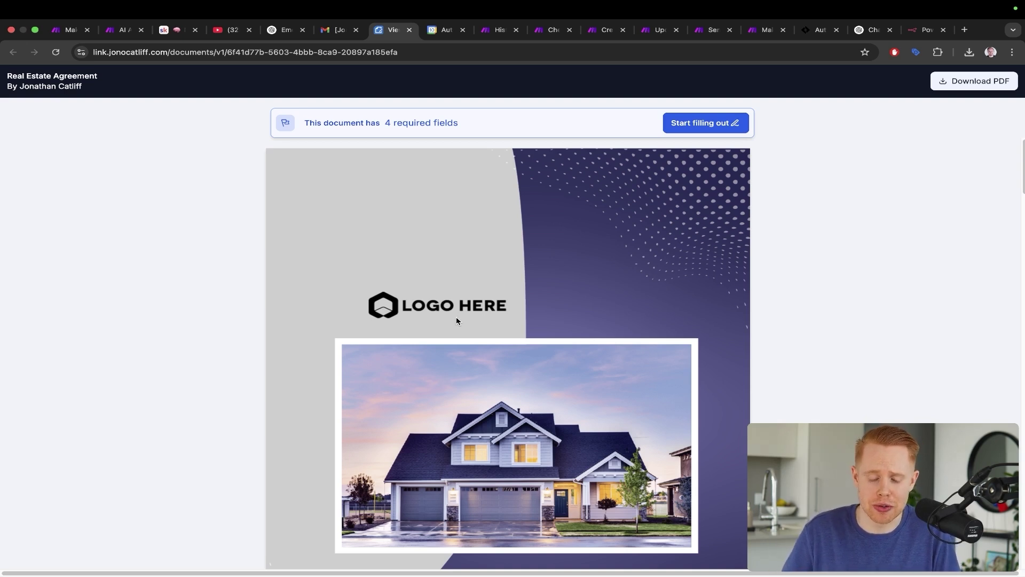
# - Return to the AI Agent Test scenario, run it once, and send the Telegram bot a voice message requesting an invoice review email
pyautogui.press('super+1')
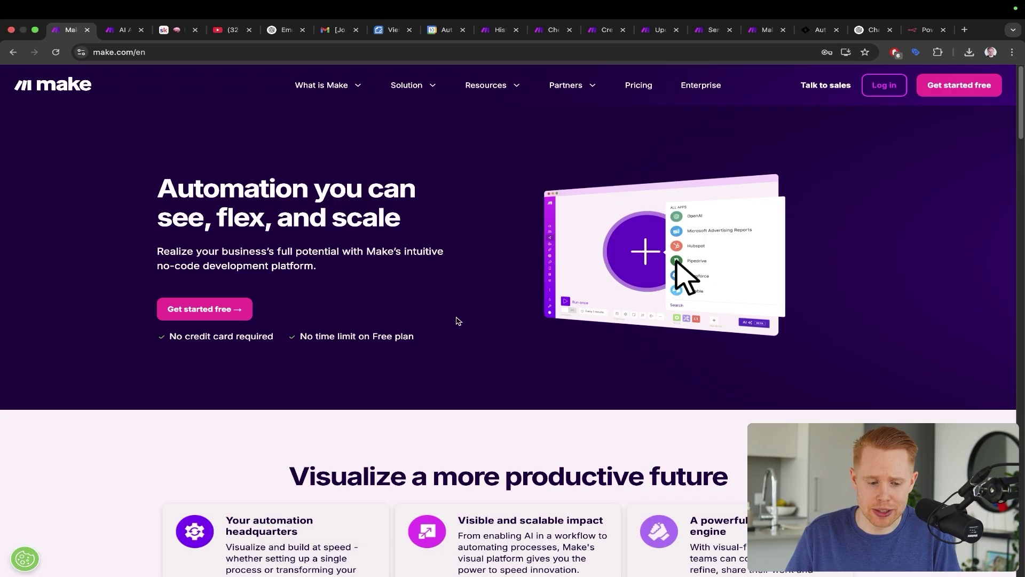
pyautogui.press('super+2')
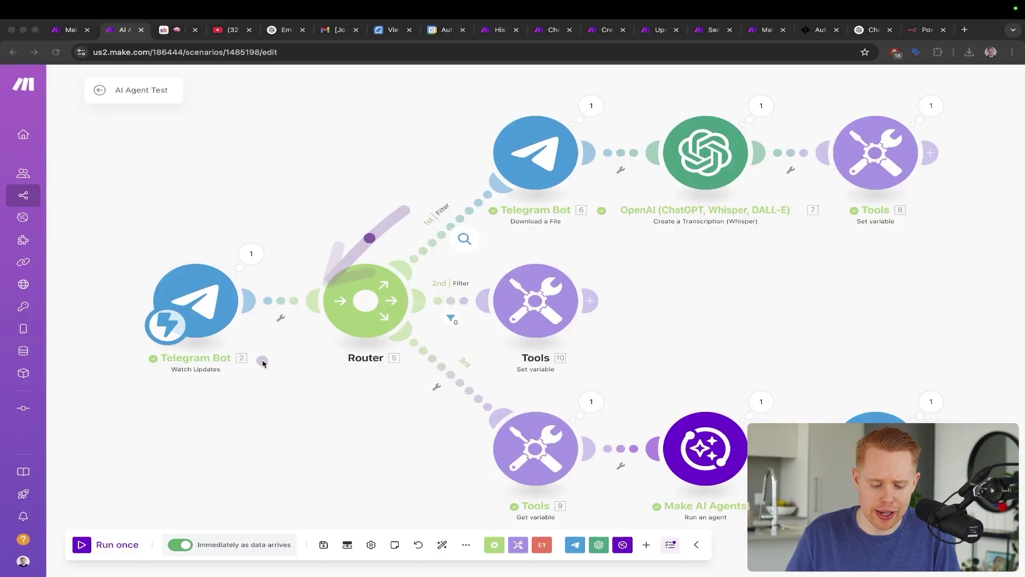
pyautogui.click(110, 544)
pyautogui.hotkey('ctrl', 'Right')
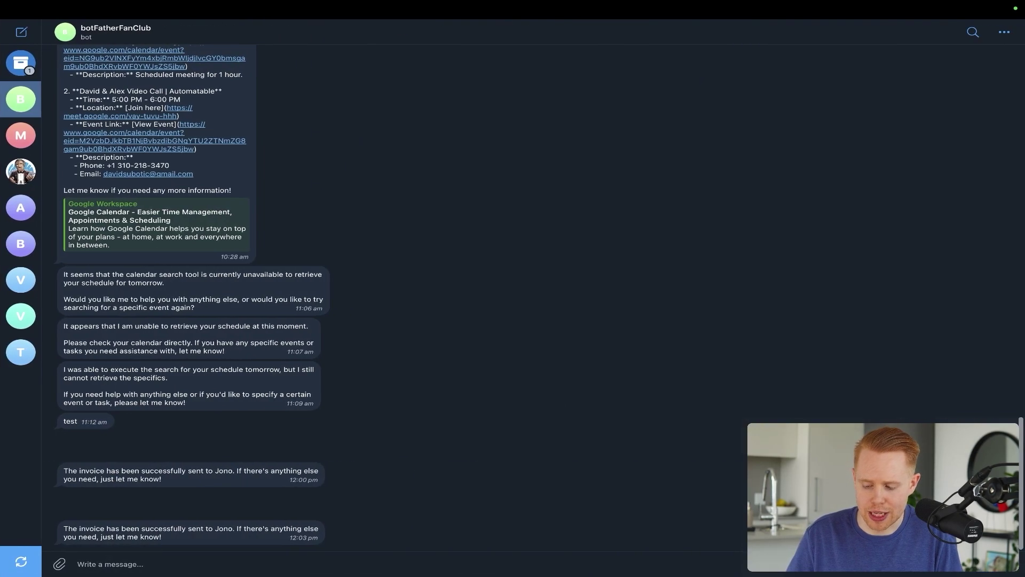
pyautogui.moveTo(1007, 569); pyautogui.dragTo(1009, 571)
# - Watch the AI Agent Test scenario process the voice message through the transcription and AI agent branches in Make
pyautogui.hotkey('ctrl', 'Left')
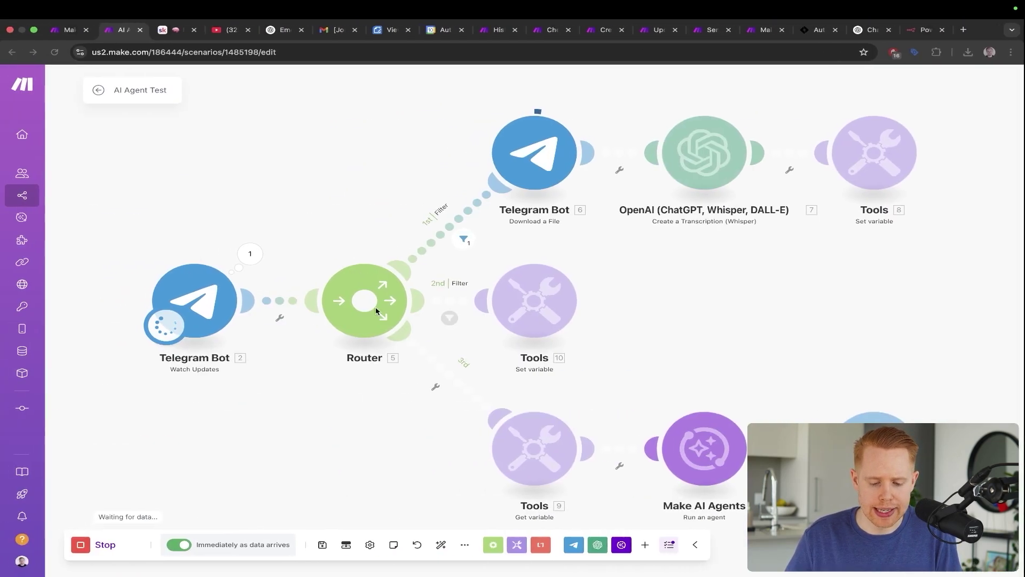
pyautogui.moveTo(166, 315)
pyautogui.mouseDown()
pyautogui.moveTo(389, 270)
pyautogui.moveTo(530, 206)
pyautogui.moveTo(761, 173)
pyautogui.moveTo(867, 176)
pyautogui.mouseUp()
pyautogui.moveTo(220, 304)
pyautogui.mouseDown()
pyautogui.moveTo(513, 362)
pyautogui.moveTo(668, 449)
pyautogui.moveTo(721, 454)
pyautogui.mouseUp()
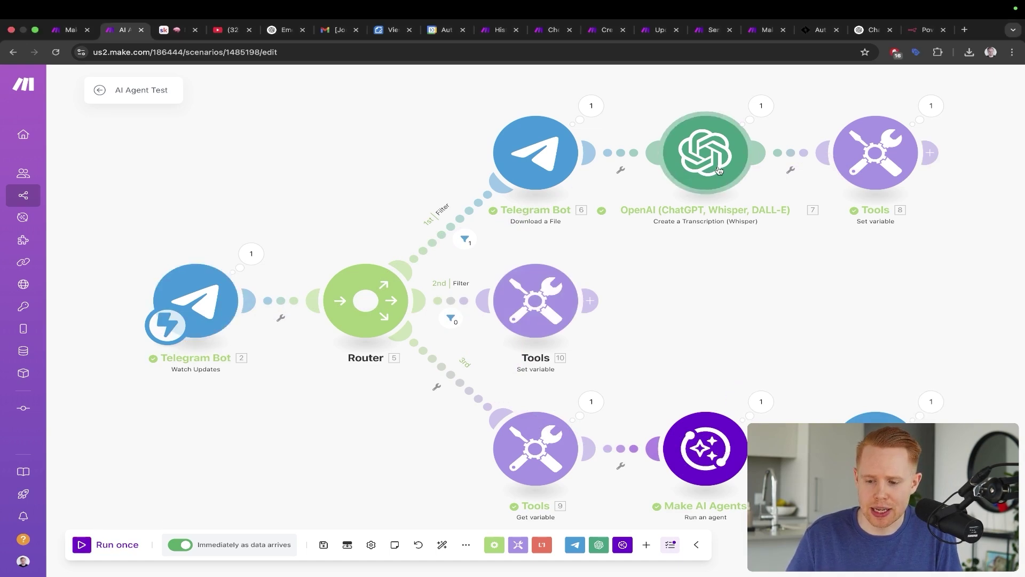
# - Examine the Send Email scenario's flow from Google Contacts to Gmail
pyautogui.click(704, 33)
pyautogui.hotkey('ctrl', 'a')
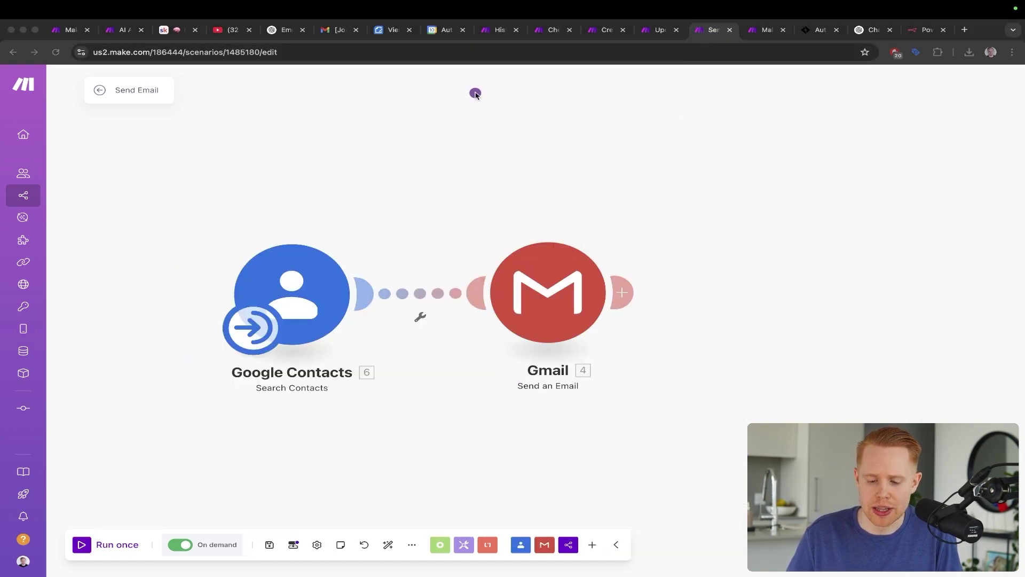
pyautogui.moveTo(475, 92)
pyautogui.mouseDown()
pyautogui.moveTo(505, 211)
pyautogui.moveTo(480, 198)
pyautogui.mouseUp()
pyautogui.moveTo(321, 101)
pyautogui.mouseDown()
pyautogui.moveTo(262, 132)
pyautogui.moveTo(251, 229)
pyautogui.moveTo(259, 239)
pyautogui.mouseUp()
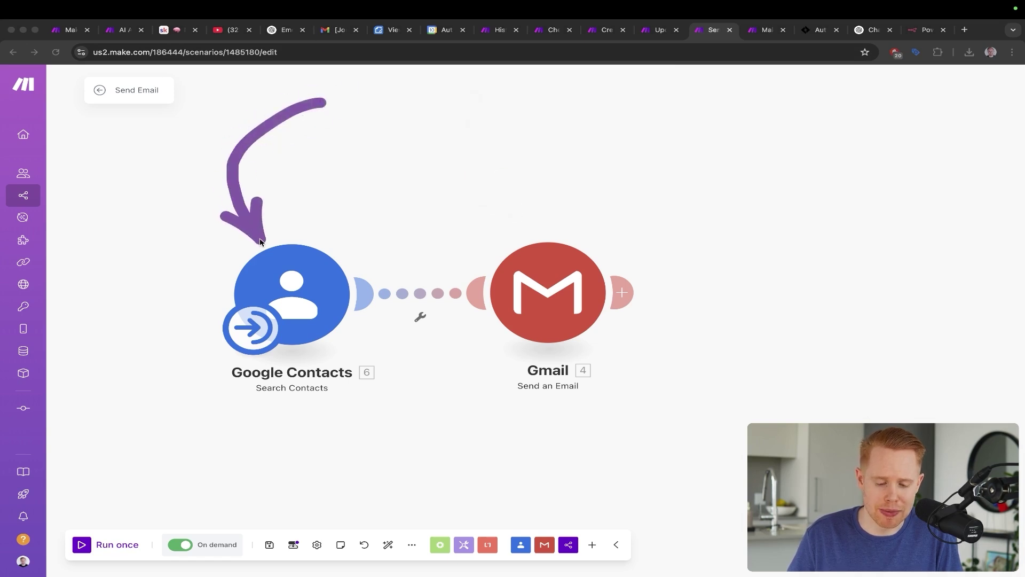
pyautogui.moveTo(324, 194)
pyautogui.mouseDown()
pyautogui.moveTo(439, 186)
pyautogui.moveTo(541, 241)
pyautogui.mouseUp()
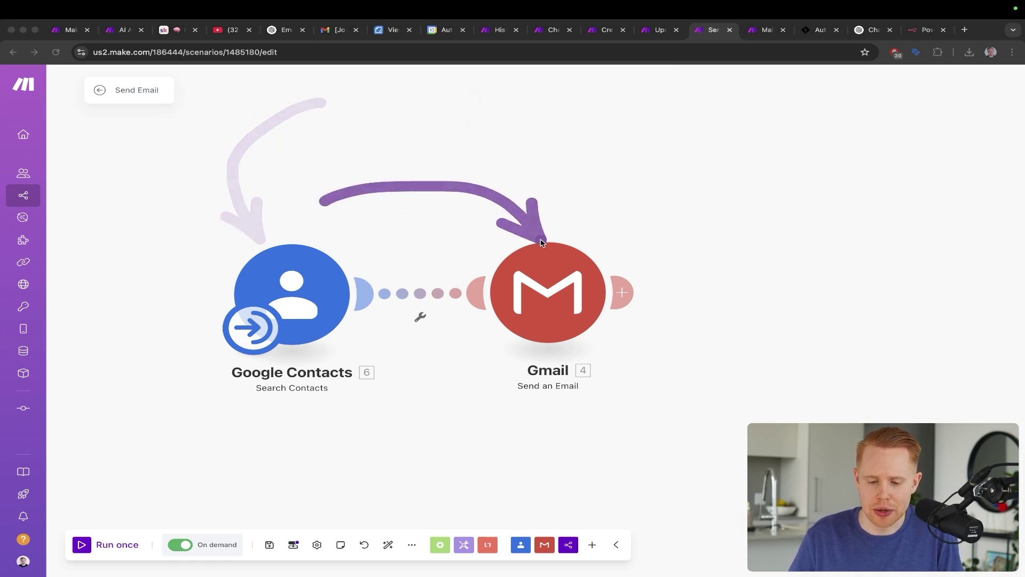
# - Open the Invoice Review Request email in the Gmail inbox and read its message
pyautogui.click(337, 33)
pyautogui.click(110, 147)
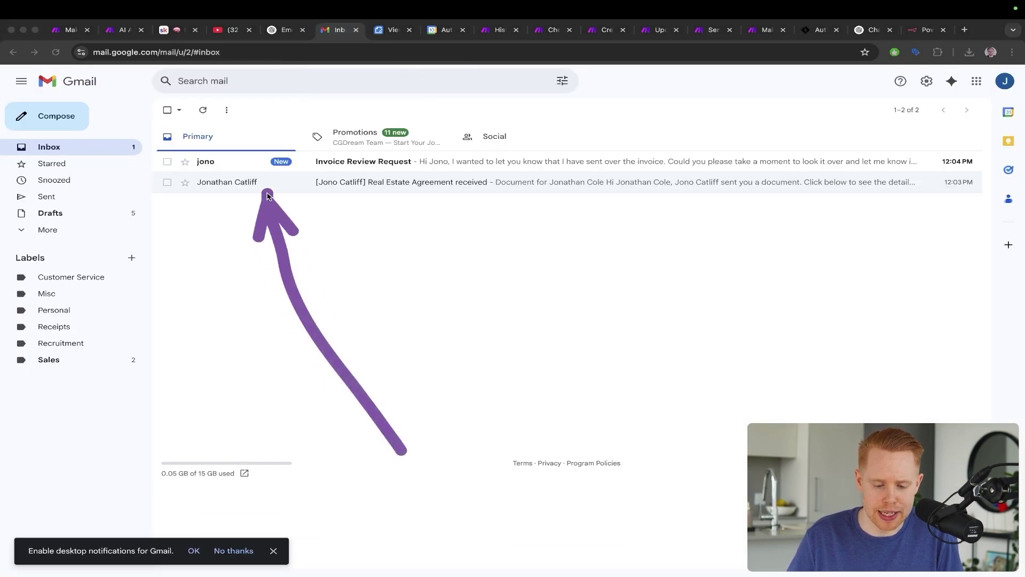
pyautogui.click(334, 165)
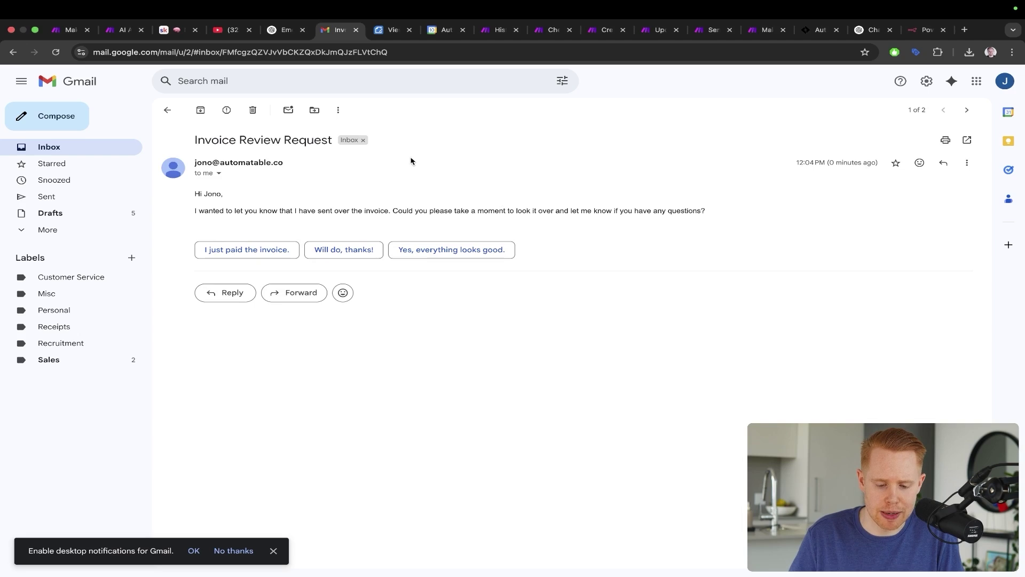
pyautogui.moveTo(513, 131); pyautogui.dragTo(315, 198)
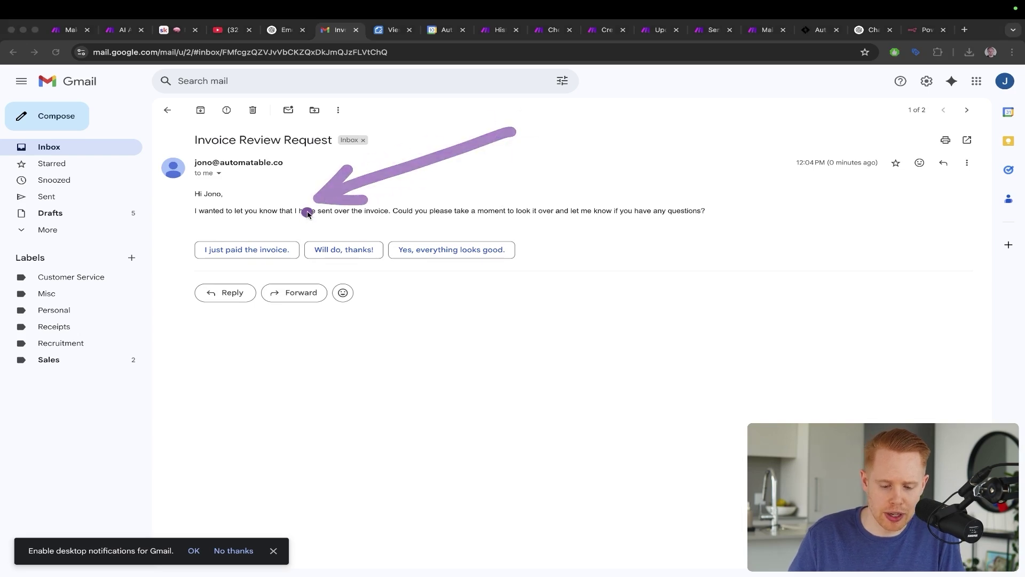
pyautogui.moveTo(489, 133); pyautogui.dragTo(521, 189)
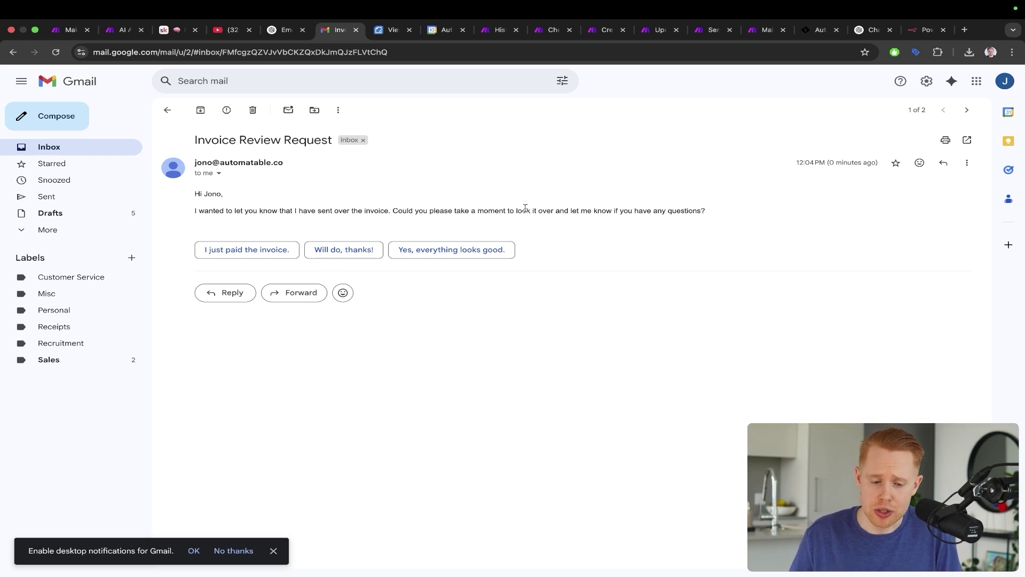
# - Run the AI Agent Test scenario once more and switch to the bot's chat in Telegram
pyautogui.press('super+2')
pyautogui.moveTo(252, 149)
pyautogui.mouseDown()
pyautogui.moveTo(104, 476)
pyautogui.moveTo(107, 526)
pyautogui.mouseUp()
pyautogui.click(110, 543)
pyautogui.hotkey('ctrl', 'Right')
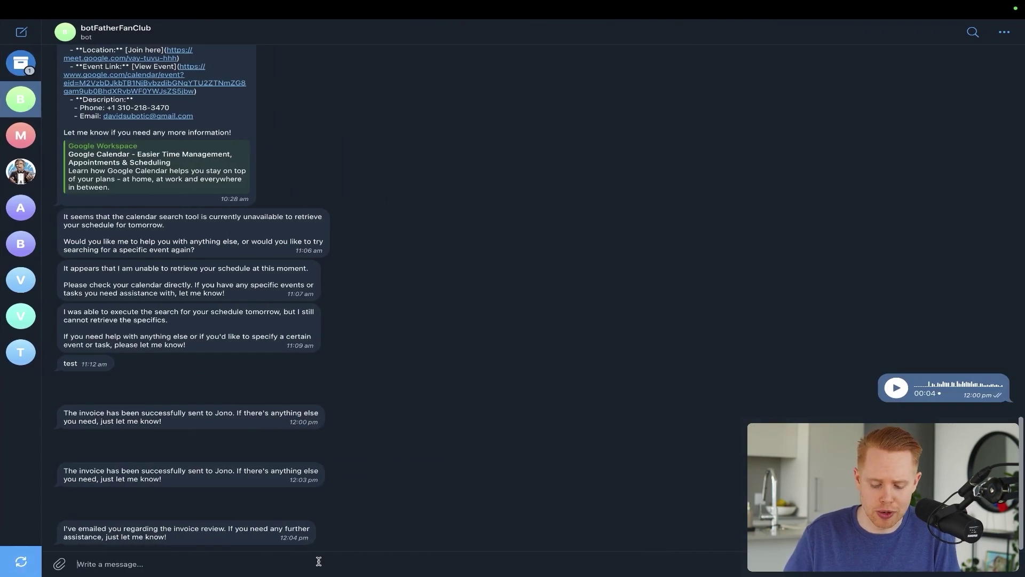
# - Send the bot the text message "Can you please check my schedule for tomorrow on my Google calendar?"
pyautogui.write('Can you please check my calendar')
pyautogui.press('BackSpace')
pyautogui.press('BackSpace')
pyautogui.press('BackSpace')
pyautogui.press('BackSpace')
pyautogui.press('BackSpace')
pyautogui.press('BackSpace')
pyautogui.press('BackSpace')
pyautogui.press('BackSpace')
pyautogui.write('schedule for tomorrow on my Google calendar?')
pyautogui.press('Return')
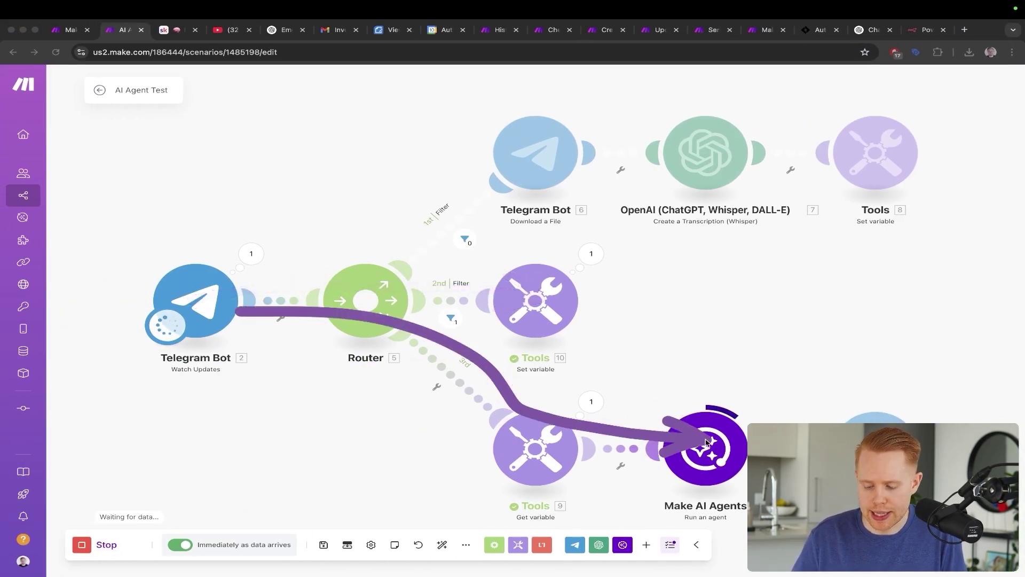
# - Look at the Check Calendar scenario's flow and switch to Telegram to read the bot's reply about tomorrow's schedule
pyautogui.click(542, 32)
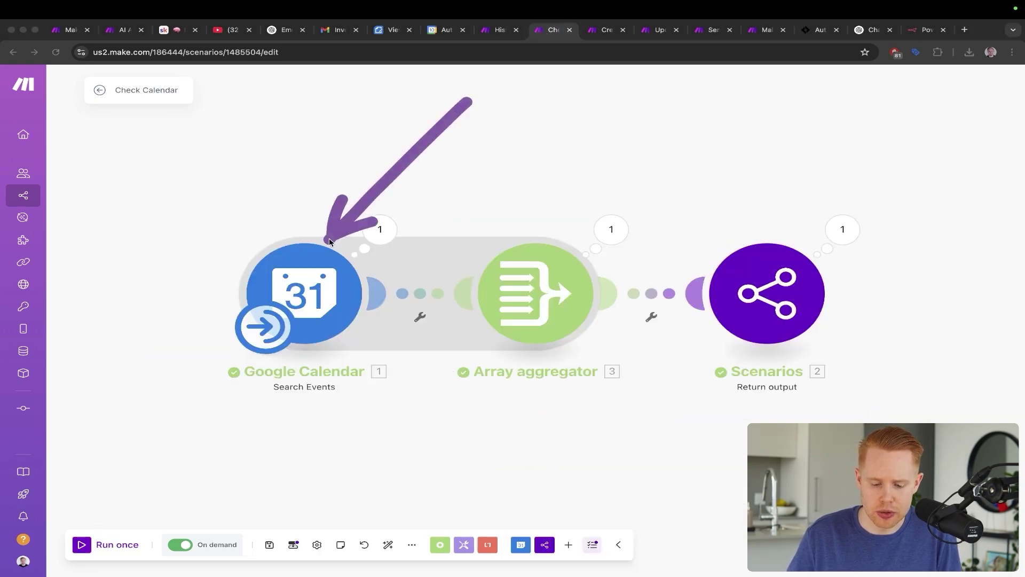
pyautogui.press('super+Tab')
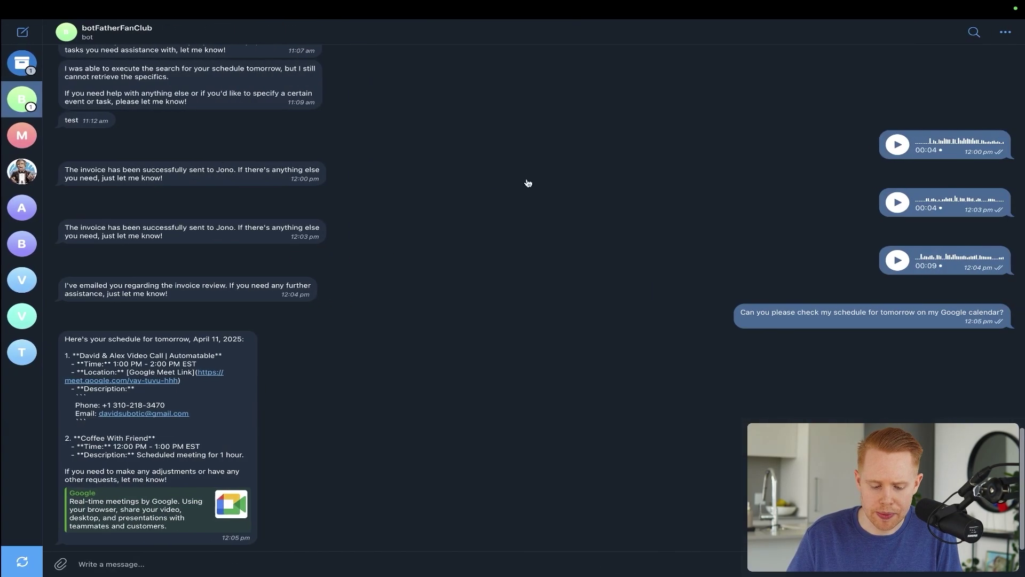
pyautogui.moveTo(566, 173)
pyautogui.mouseDown()
pyautogui.moveTo(374, 258)
pyautogui.moveTo(246, 357)
pyautogui.mouseUp()
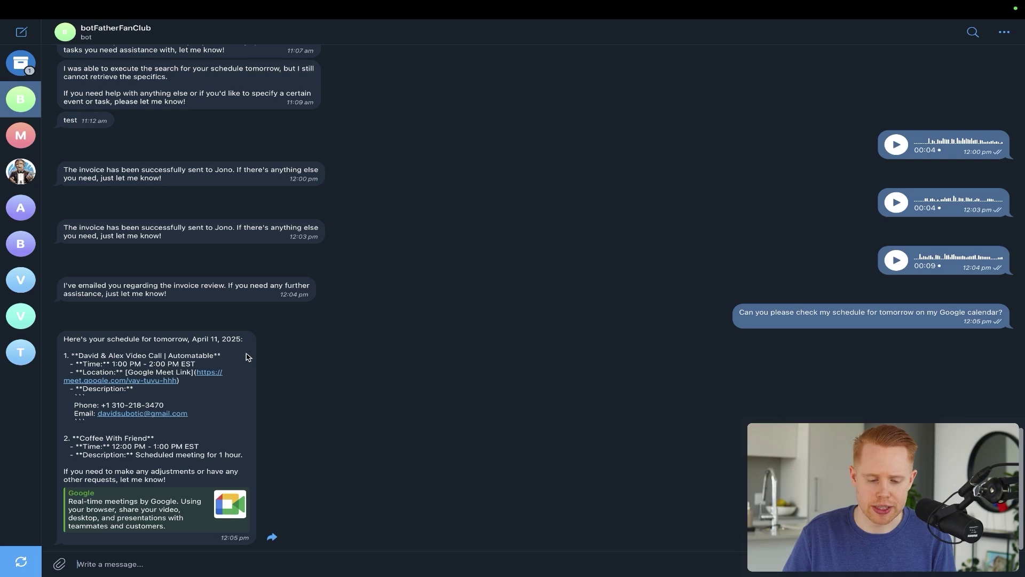
# - Return to Make in the browser and open the team's AI Agents page
pyautogui.hotkey('ctrl', 'Left')
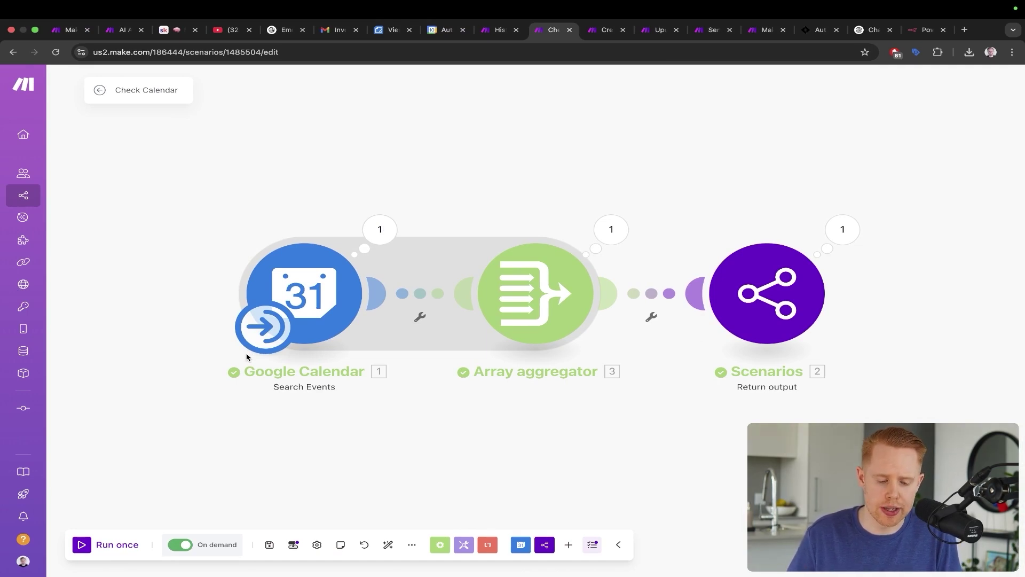
pyautogui.moveTo(45, 230)
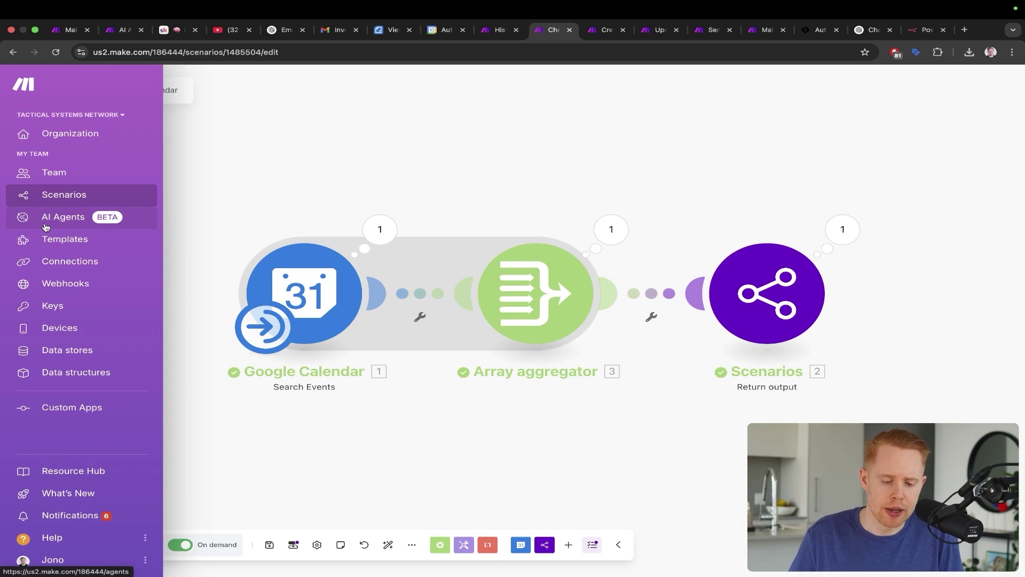
pyautogui.click(46, 228)
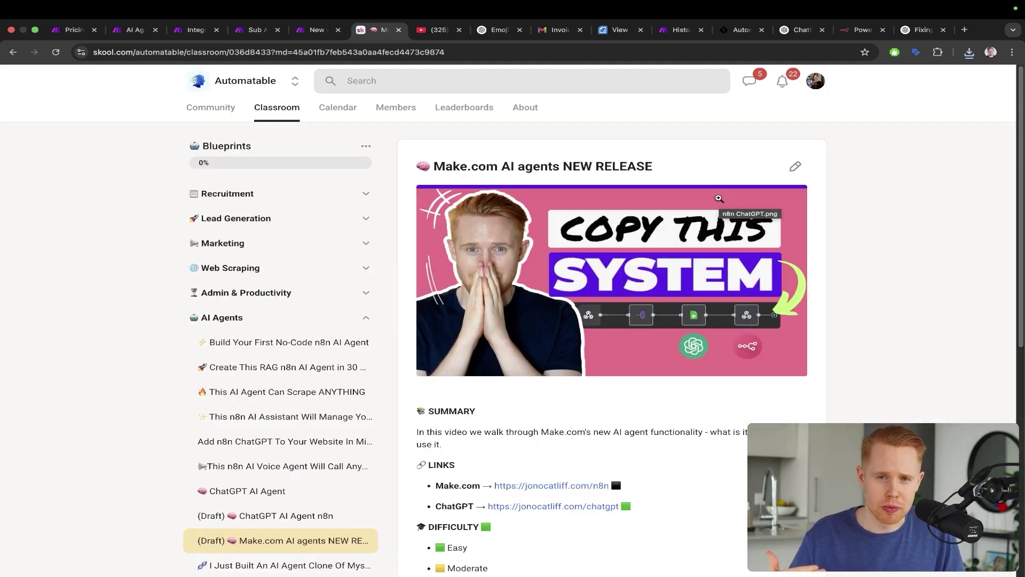
# - Download the Make.com AI Agent blueprint JSON from the resources of the Make.com AI agents NEW RELEASE lesson
pyautogui.scroll(-8, 719, 198)
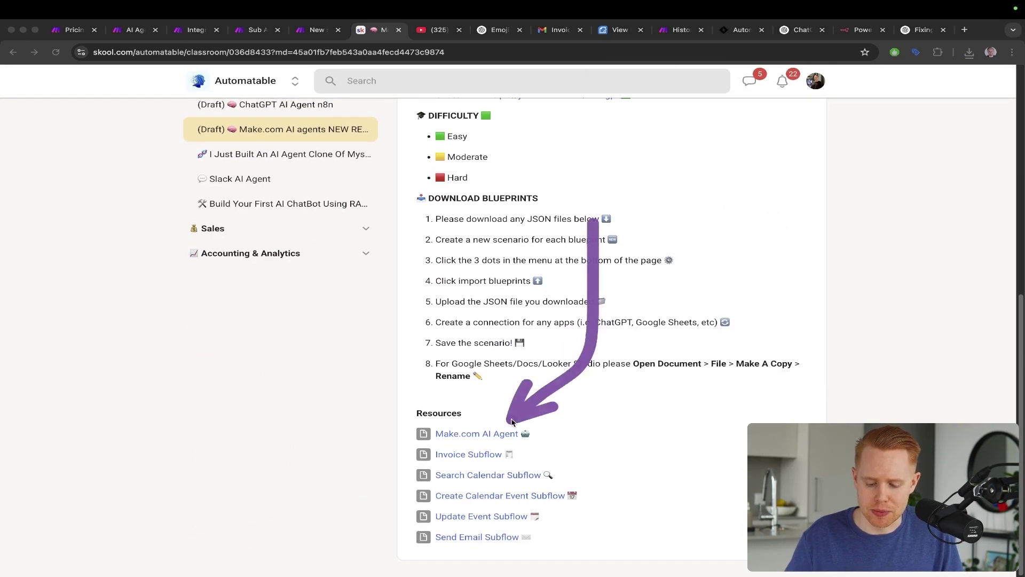
pyautogui.click(484, 434)
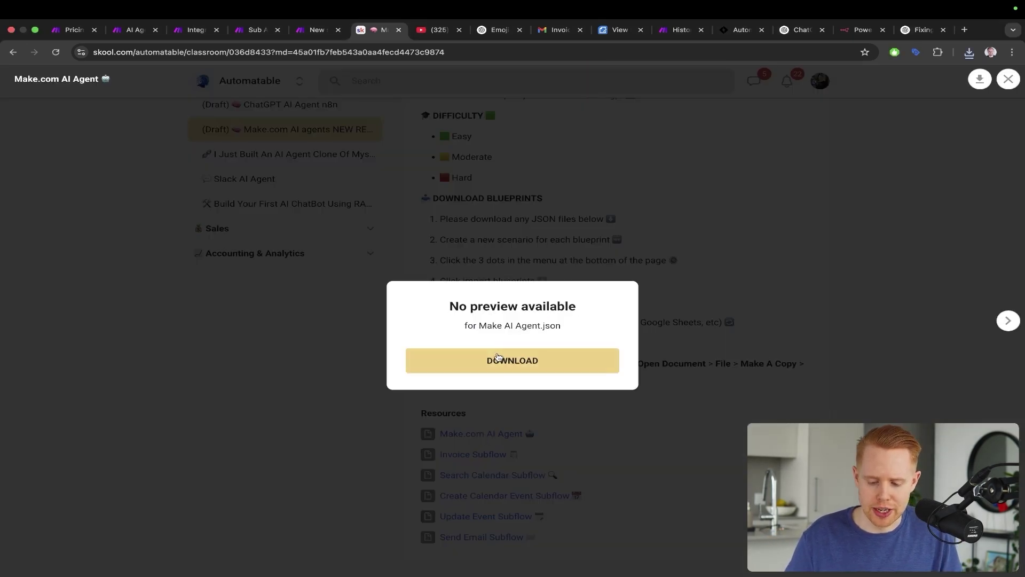
pyautogui.click(497, 360)
# - Import the Make AI Agent (3).json blueprint into the new Make scenario
pyautogui.hotkey('ctrl', 'shift', 'Tab')
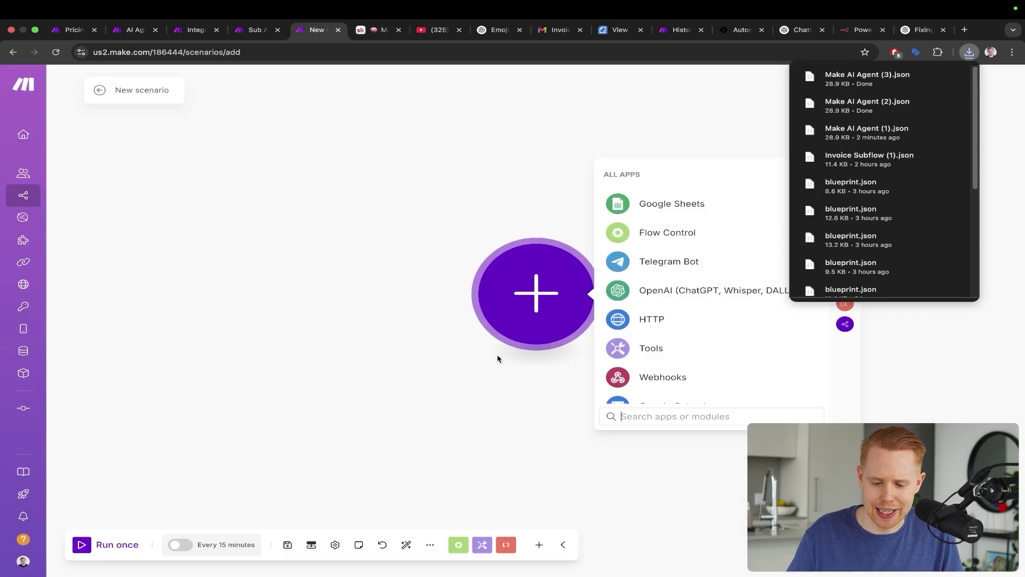
pyautogui.click(430, 545)
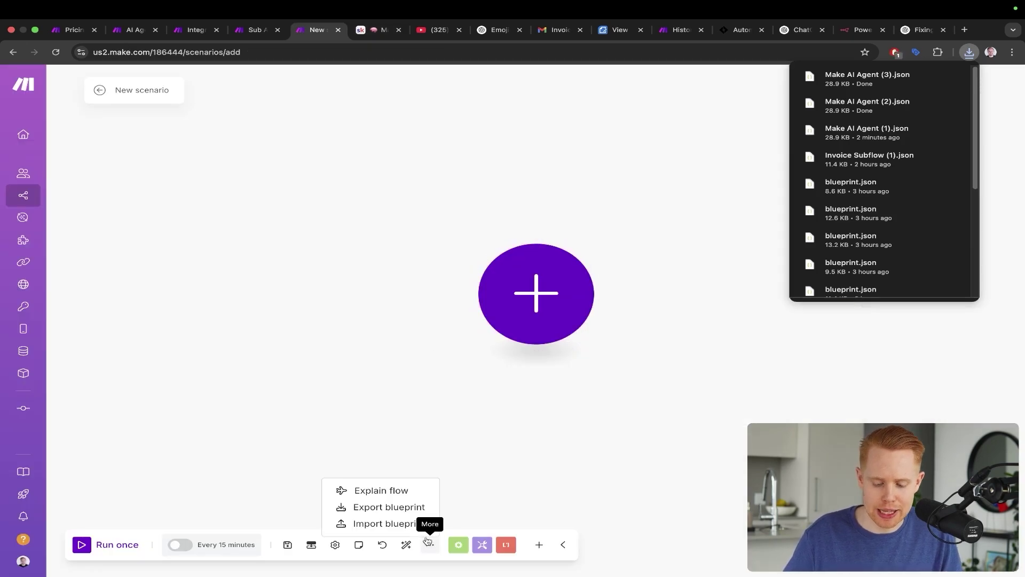
pyautogui.click(422, 523)
pyautogui.click(427, 324)
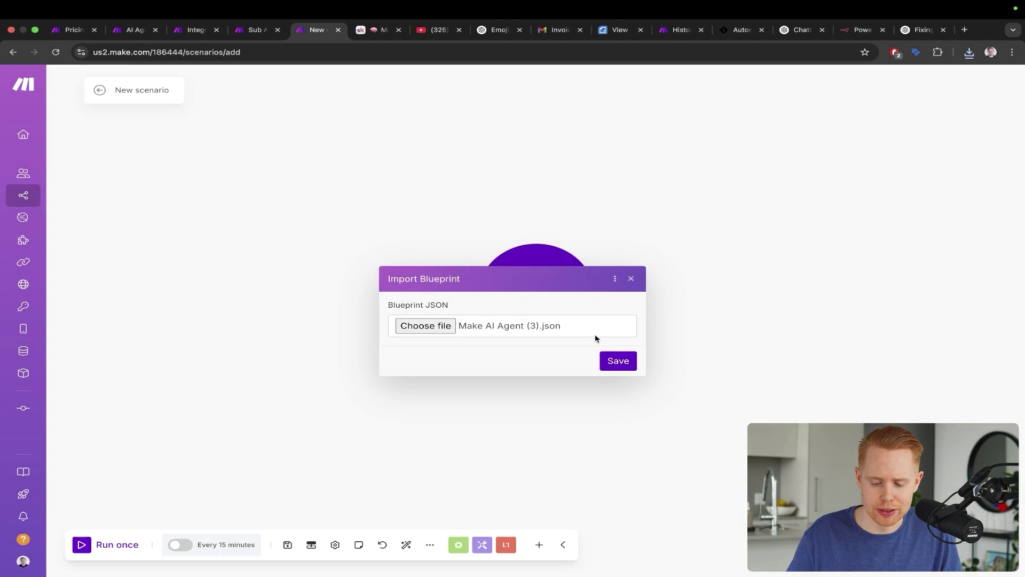
pyautogui.click(618, 361)
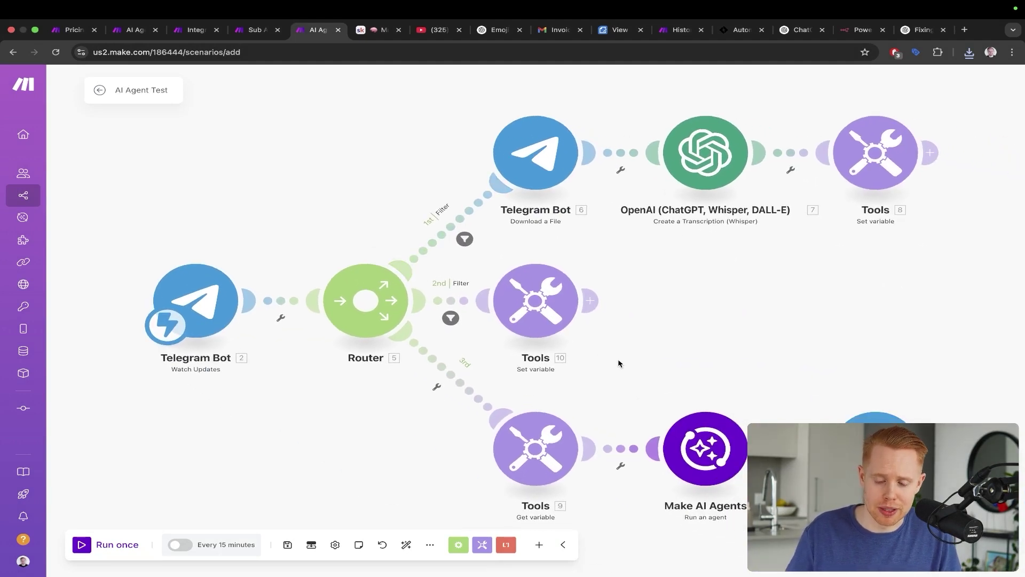
# - Return to the Skool classroom and view the lessons This AI Agent Can Scrape ANYTHING and Create This RAG n8n AI Agent in 30 Minutes
pyautogui.hotkey('ctrl', 'Tab')
pyautogui.press('Escape')
pyautogui.moveTo(534, 293)
pyautogui.mouseDown()
pyautogui.moveTo(552, 422)
pyautogui.moveTo(533, 445)
pyautogui.mouseUp()
pyautogui.scroll(8, 533, 445)
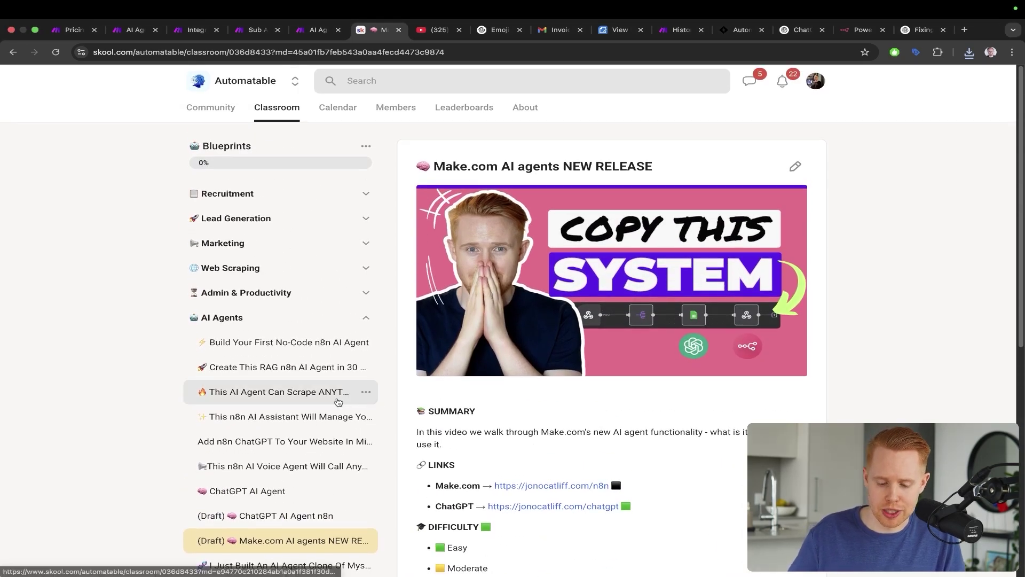
pyautogui.click(338, 401)
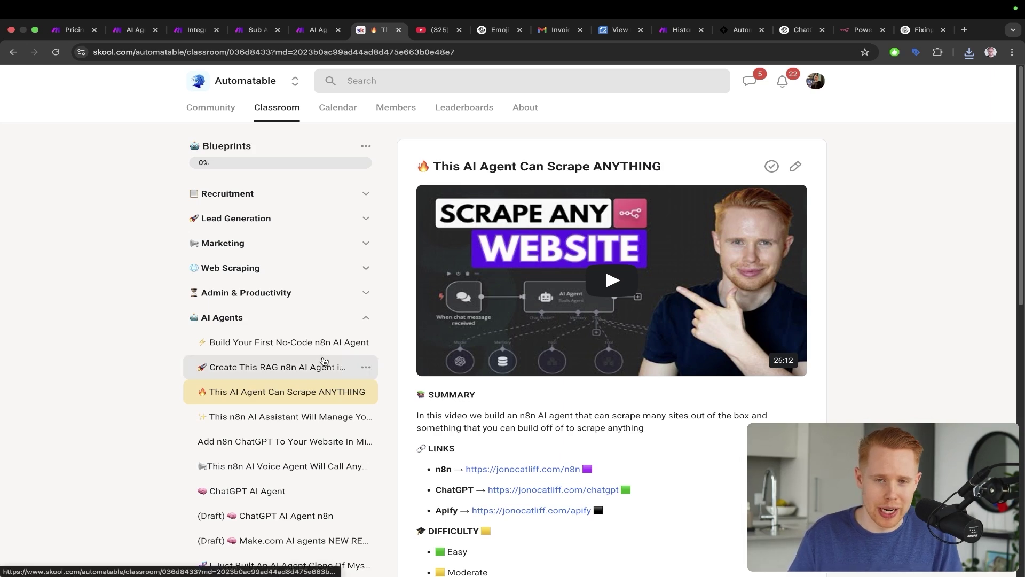
pyautogui.click(323, 361)
pyautogui.scroll(-1, 324, 361)
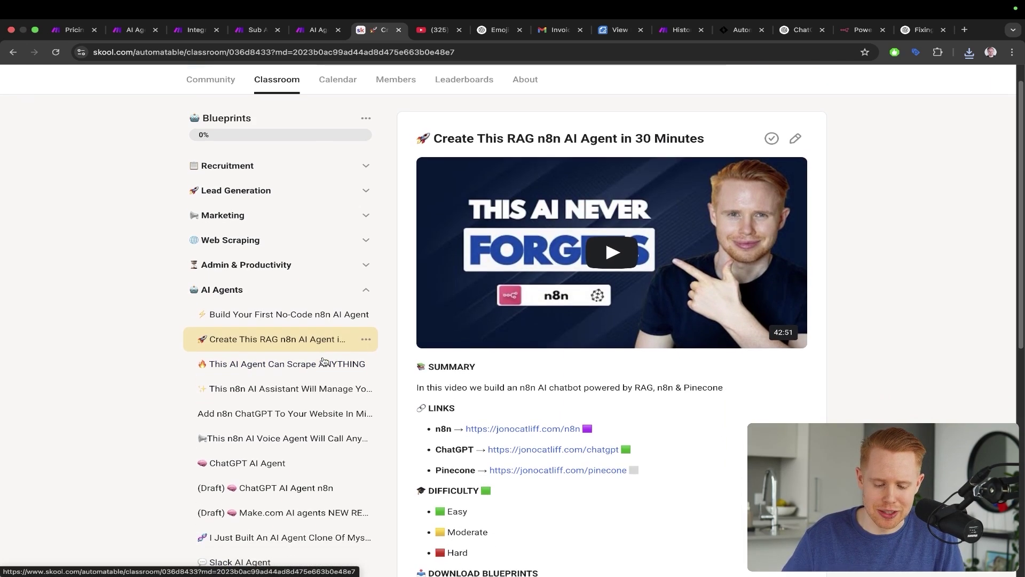
# - Look through the classroom lessons on the n8n AI assistant, the AI voice agent and the Slack AI Agent, plus the community calendar
pyautogui.click(317, 386)
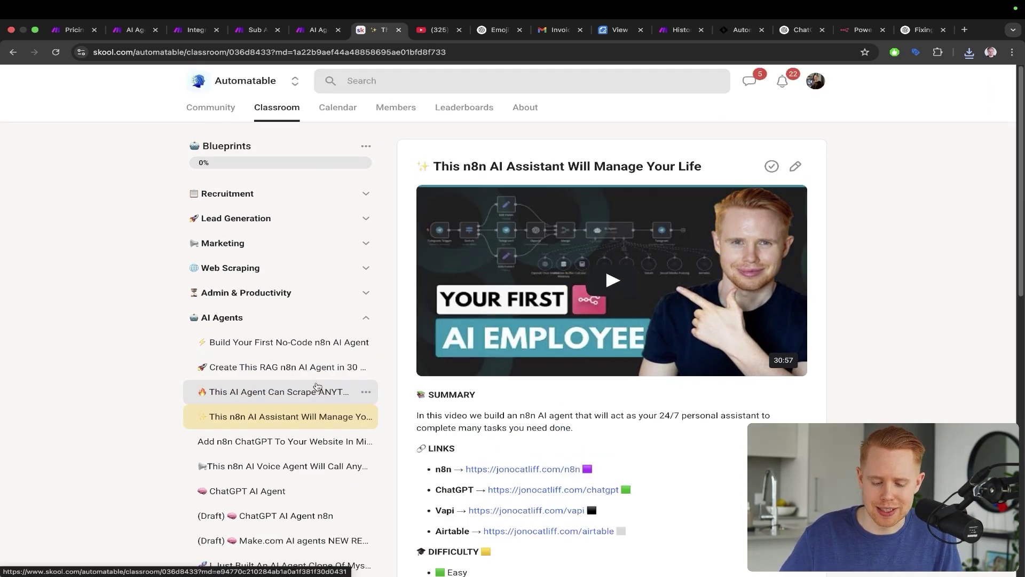
pyautogui.scroll(-2, 317, 386)
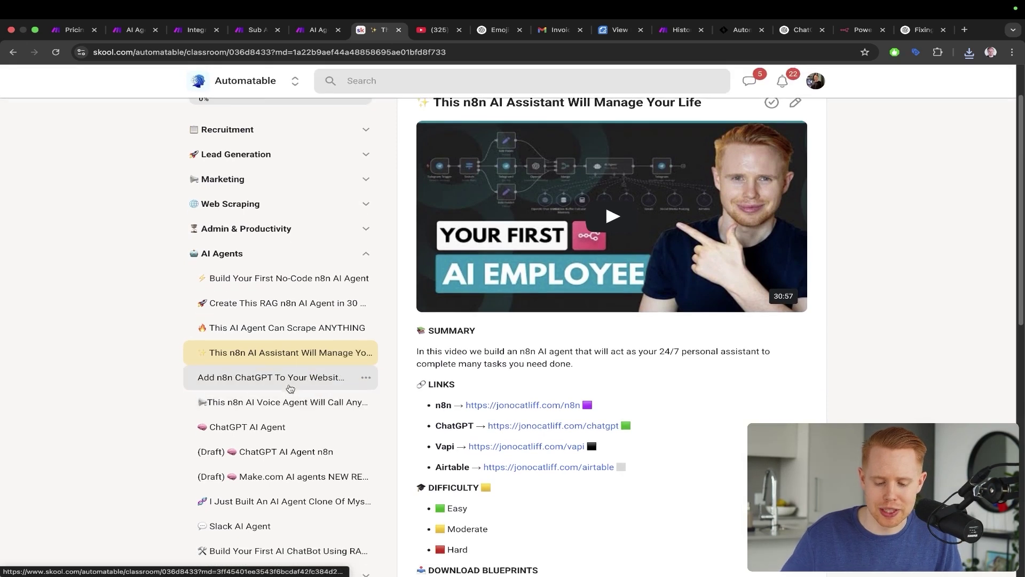
pyautogui.click(290, 401)
pyautogui.scroll(-5, 290, 402)
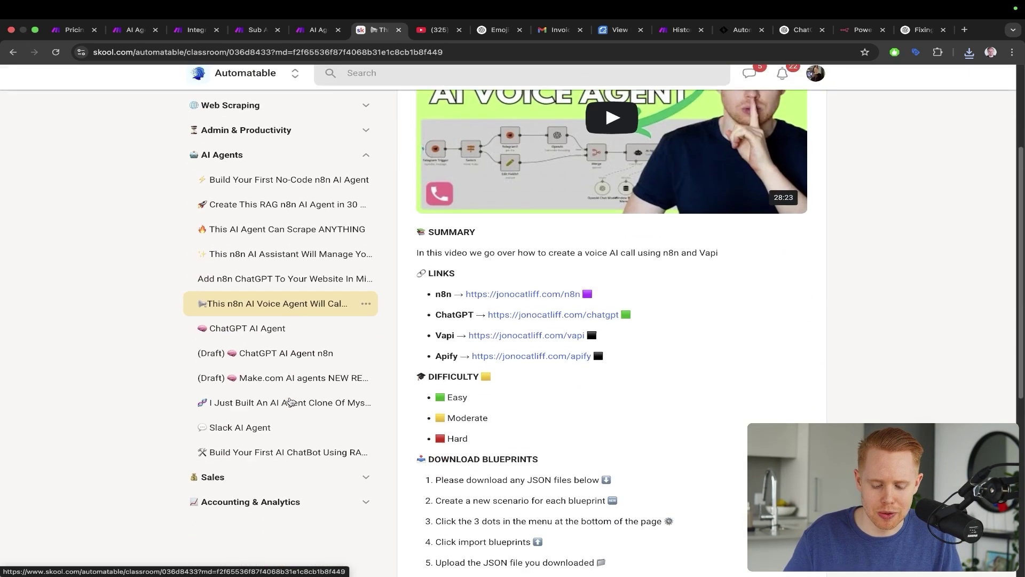
pyautogui.click(278, 411)
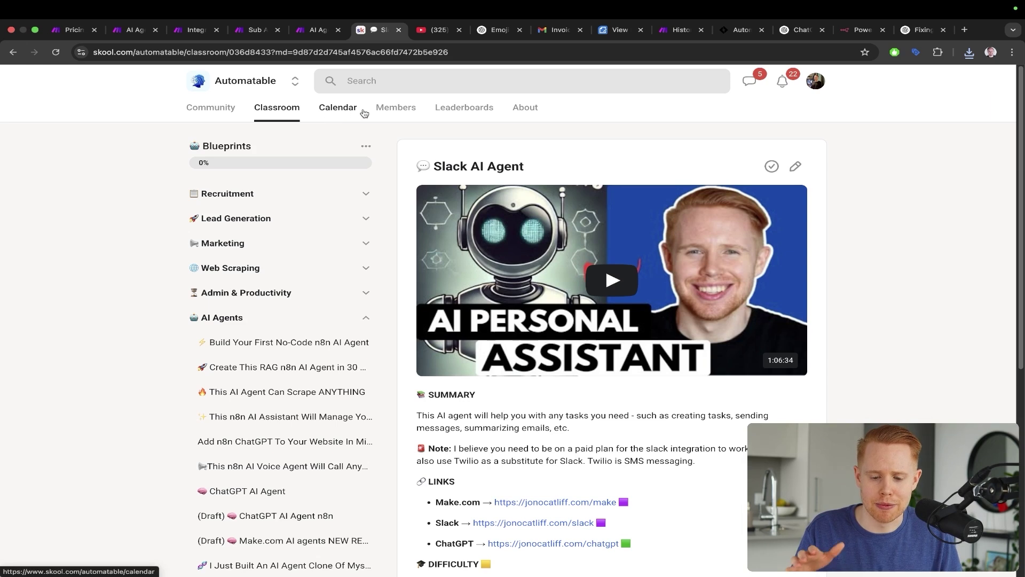
pyautogui.click(338, 109)
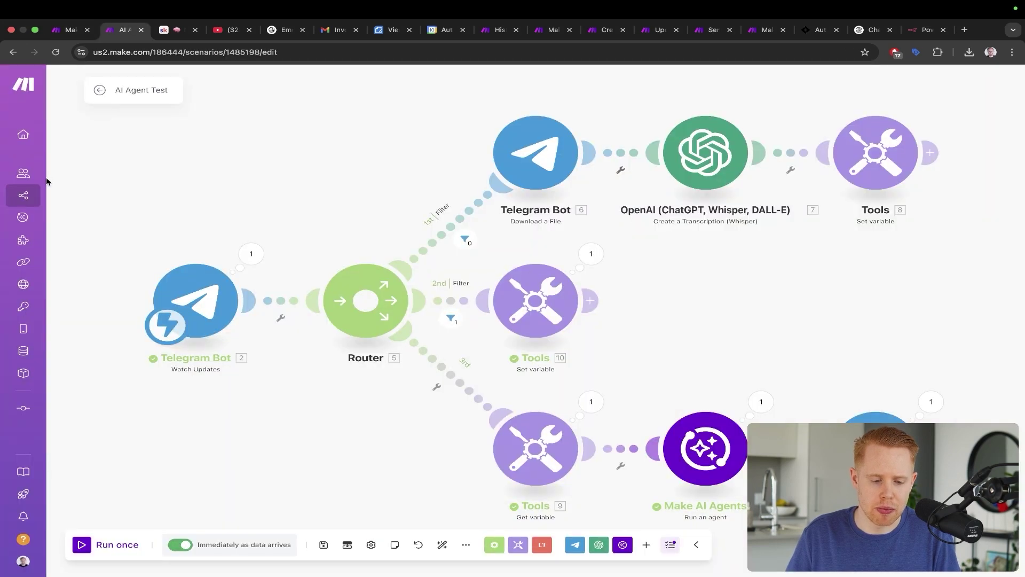
# - Open Make's scenarios list in a separate tab and create a new scenario there
pyautogui.moveTo(42, 197)
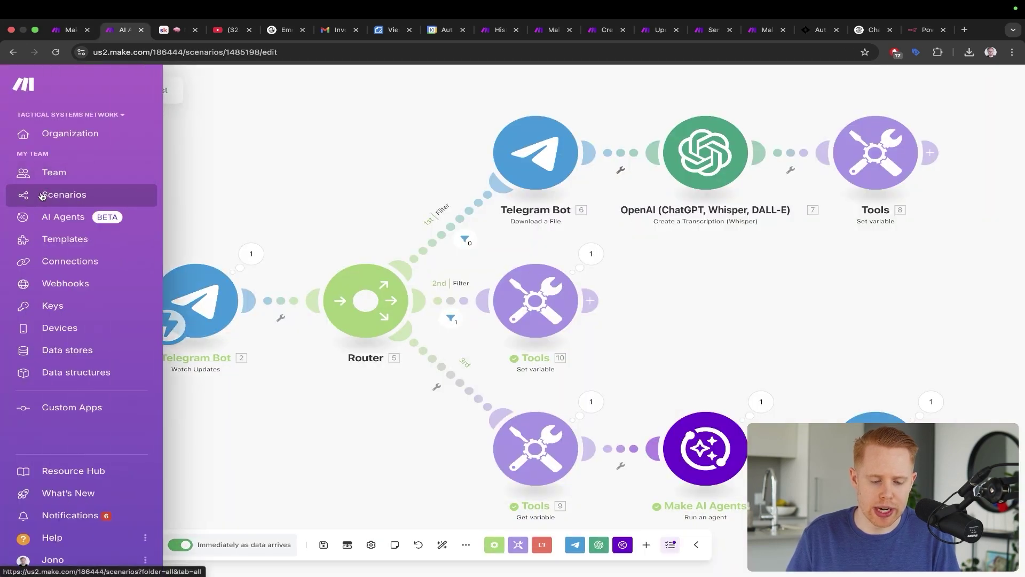
pyautogui.keyDown('super'); pyautogui.click(43, 197); pyautogui.keyUp('super')
pyautogui.hotkey('ctrl', 'Tab')
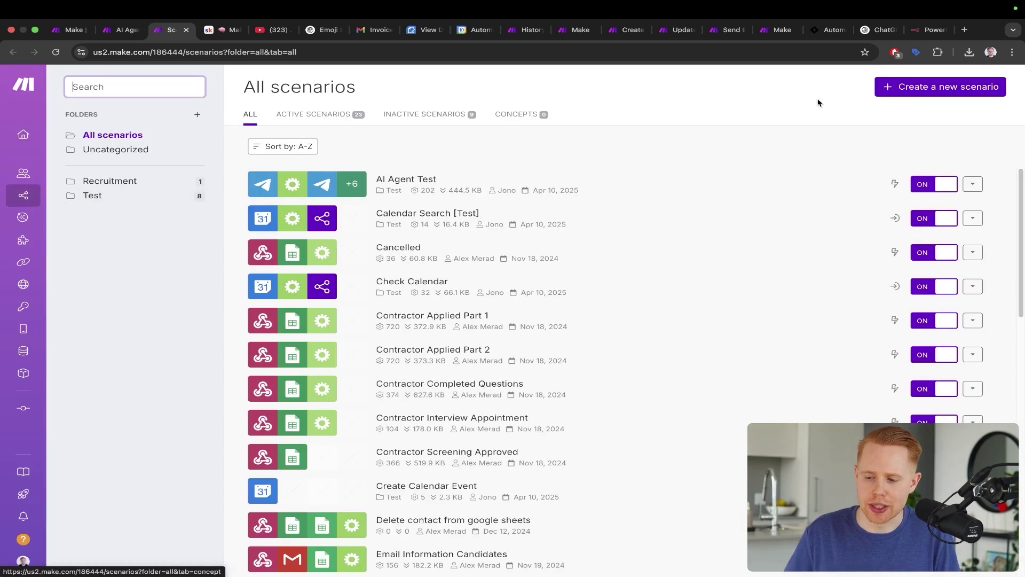
pyautogui.click(902, 89)
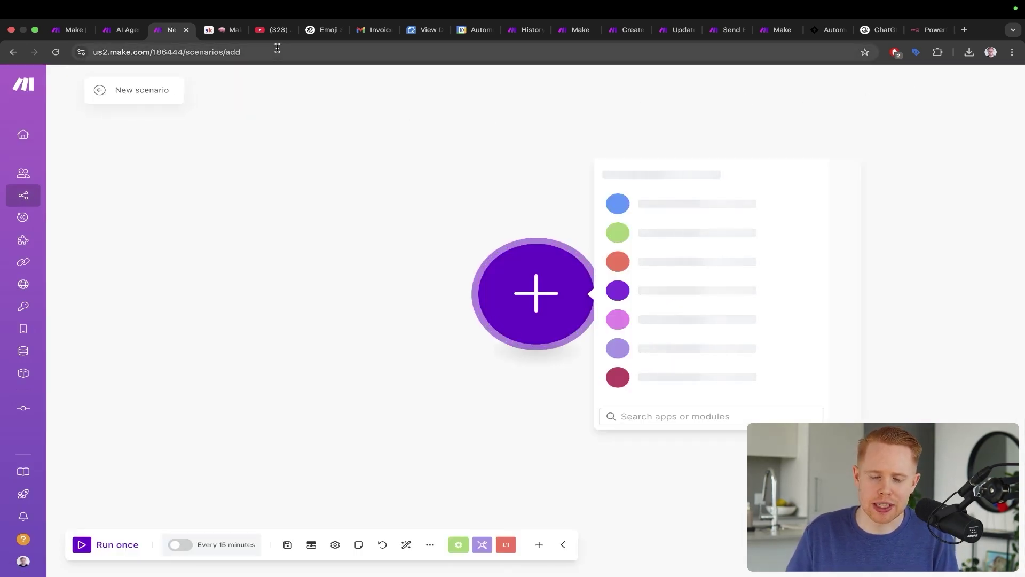
# - Switch to the YouTube channel page and look over the Make.com Full Course playlist
pyautogui.click(273, 29)
pyautogui.scroll(7, 318, 186)
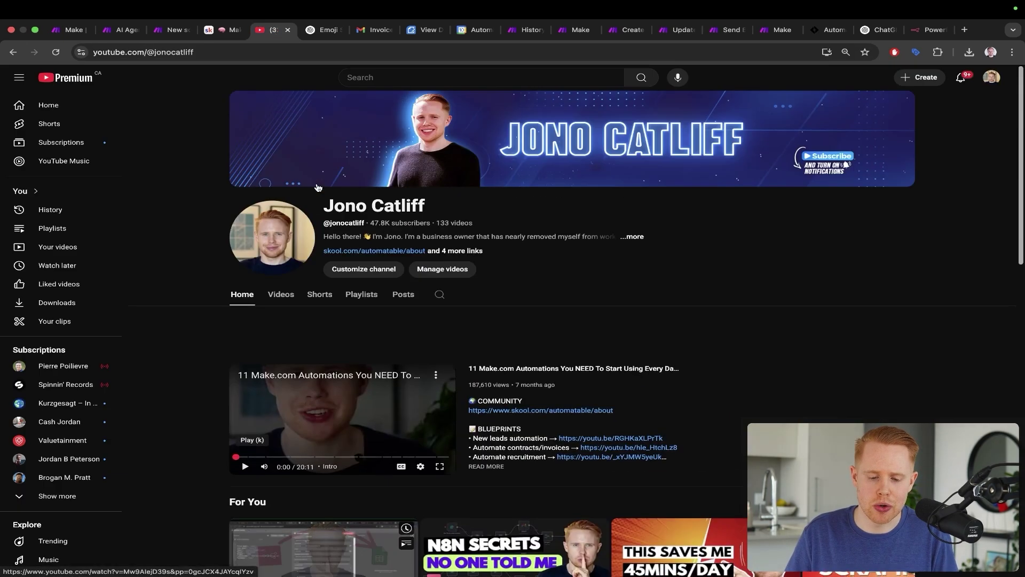
pyautogui.scroll(-6, 342, 193)
pyautogui.hotkey('ctrl', 'a')
pyautogui.moveTo(485, 233); pyautogui.dragTo(274, 409)
pyautogui.hotkey('ctrl', 's')
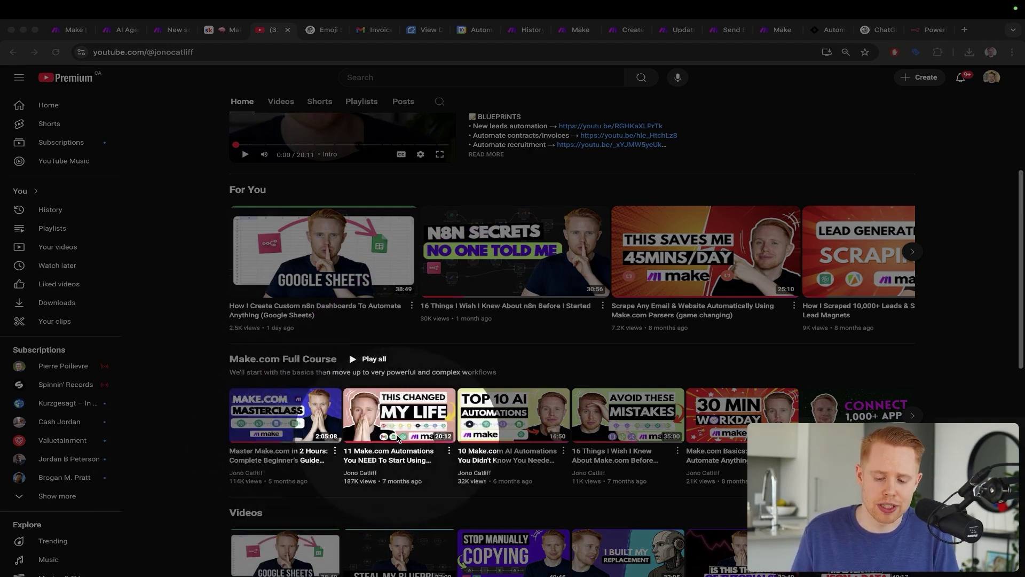
pyautogui.hotkey('ctrl', 's')
pyautogui.moveTo(422, 314); pyautogui.dragTo(531, 390)
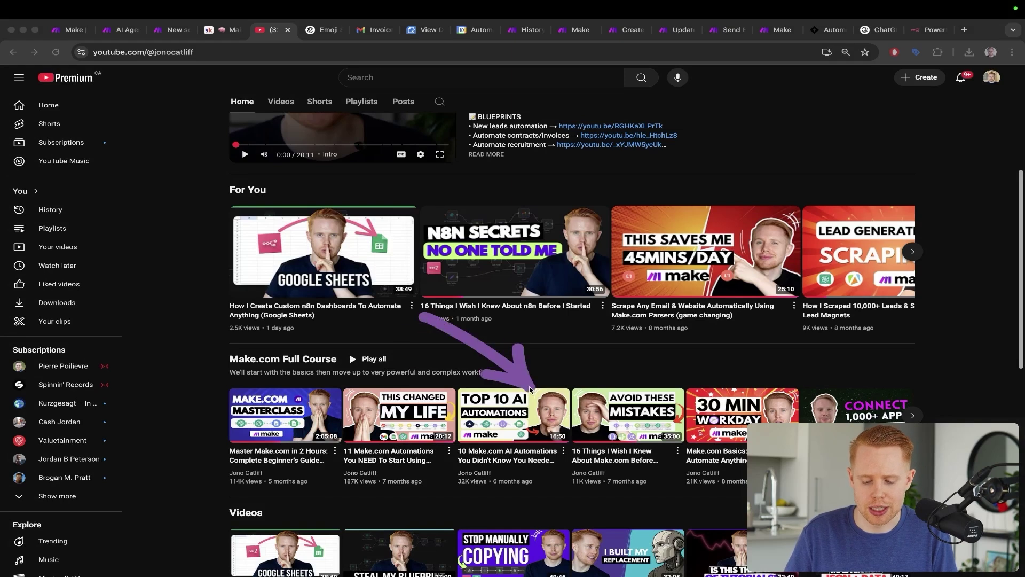
pyautogui.press('Escape')
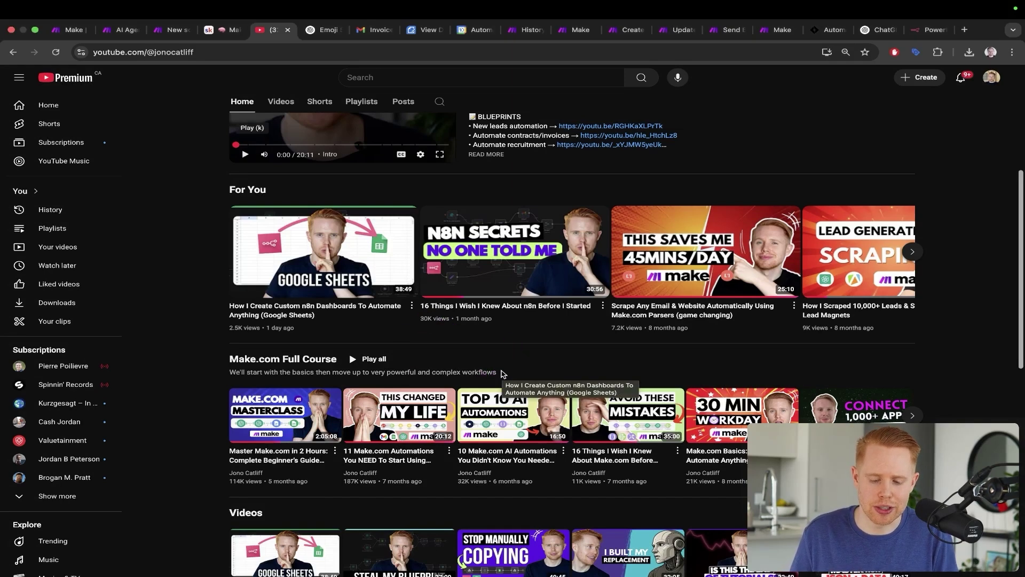
# - Find Make AI Agents by searching for "ai agent" and add its Run an agent module to the new scenario
pyautogui.press('super+2')
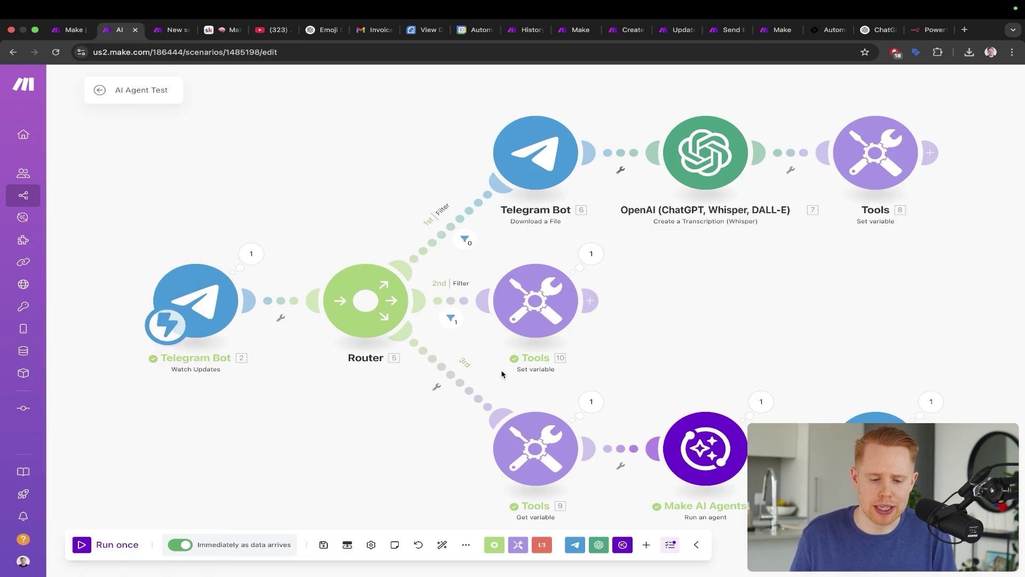
pyautogui.press('super+3')
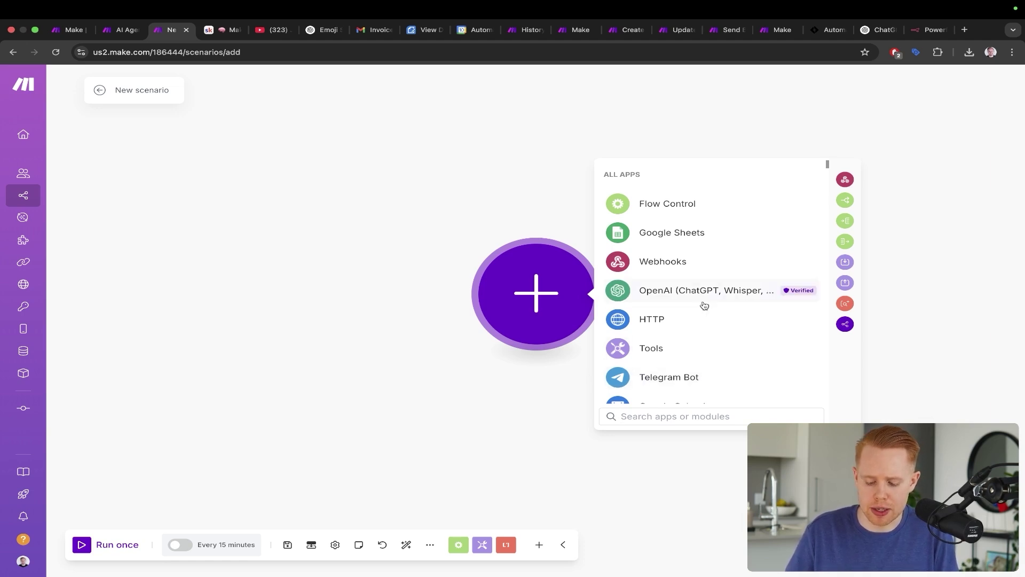
pyautogui.write('ai agent')
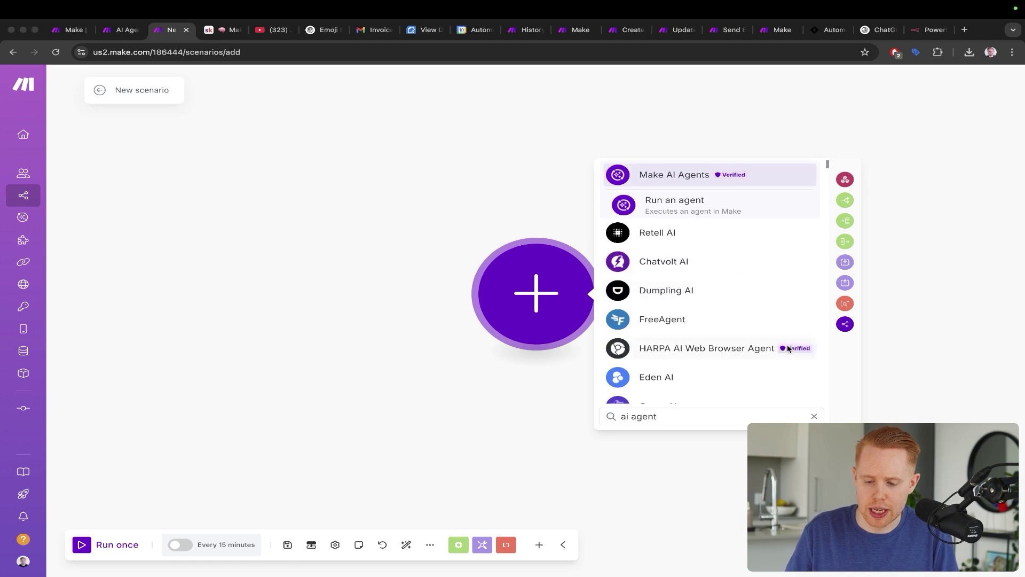
pyautogui.click(695, 182)
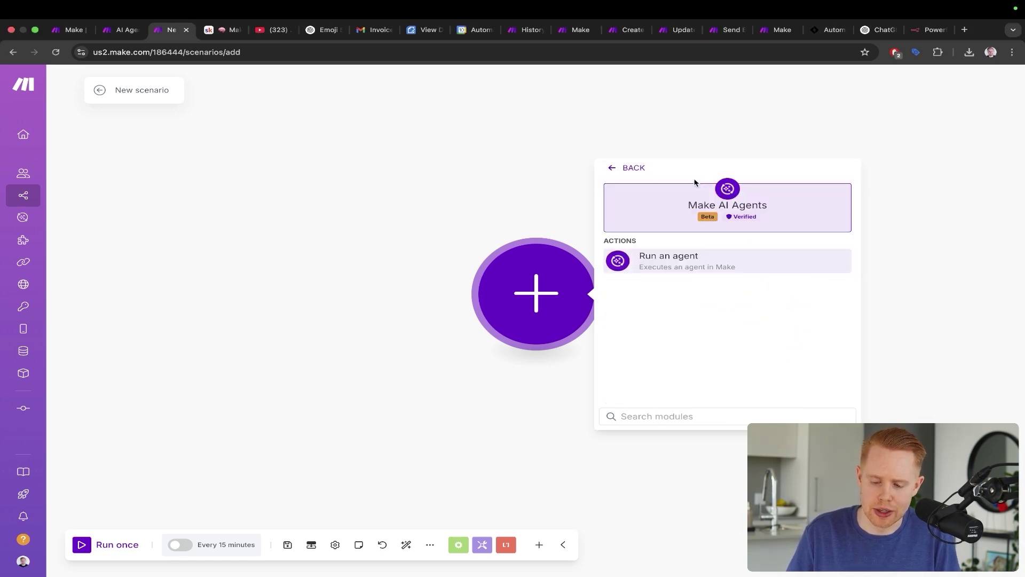
pyautogui.click(694, 264)
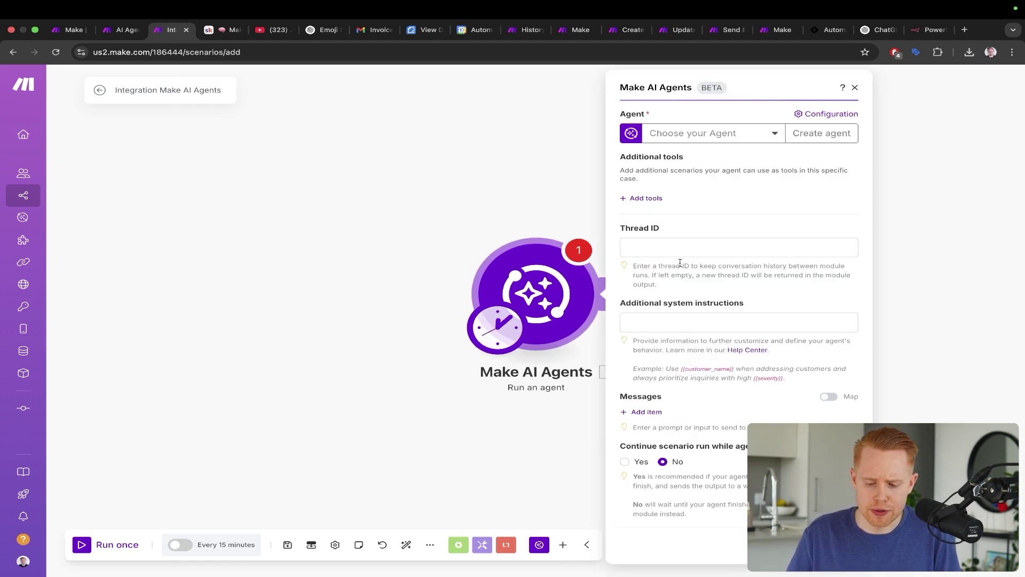
# - Examine the Run an agent module's settings, including the agent choice, thread ID and additional system instructions
pyautogui.moveTo(369, 318); pyautogui.dragTo(628, 172)
pyautogui.moveTo(544, 130); pyautogui.dragTo(296, 292)
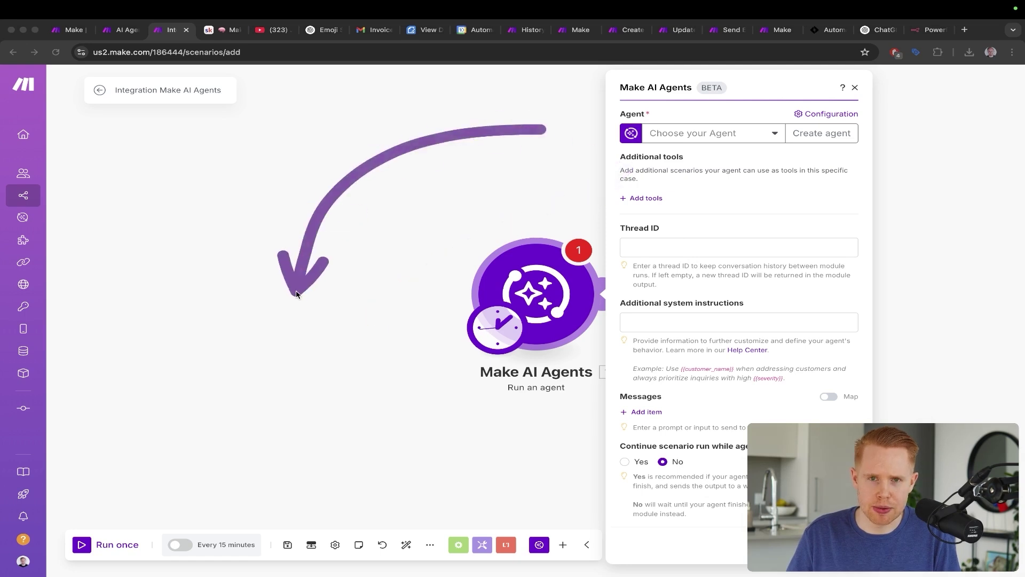
pyautogui.hotkey('ctrl', 'Right')
pyautogui.hotkey('ctrl', 'Left')
pyautogui.moveTo(266, 309)
pyautogui.mouseDown()
pyautogui.moveTo(715, 295)
pyautogui.moveTo(751, 323)
pyautogui.mouseUp()
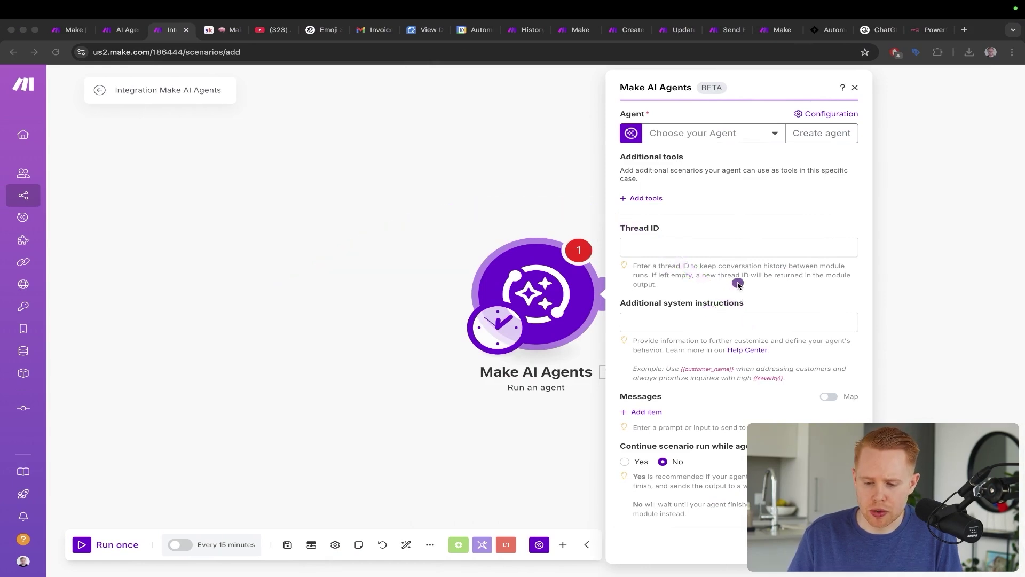
pyautogui.moveTo(808, 288)
pyautogui.mouseDown()
pyautogui.moveTo(751, 211)
pyautogui.moveTo(708, 124)
pyautogui.mouseUp()
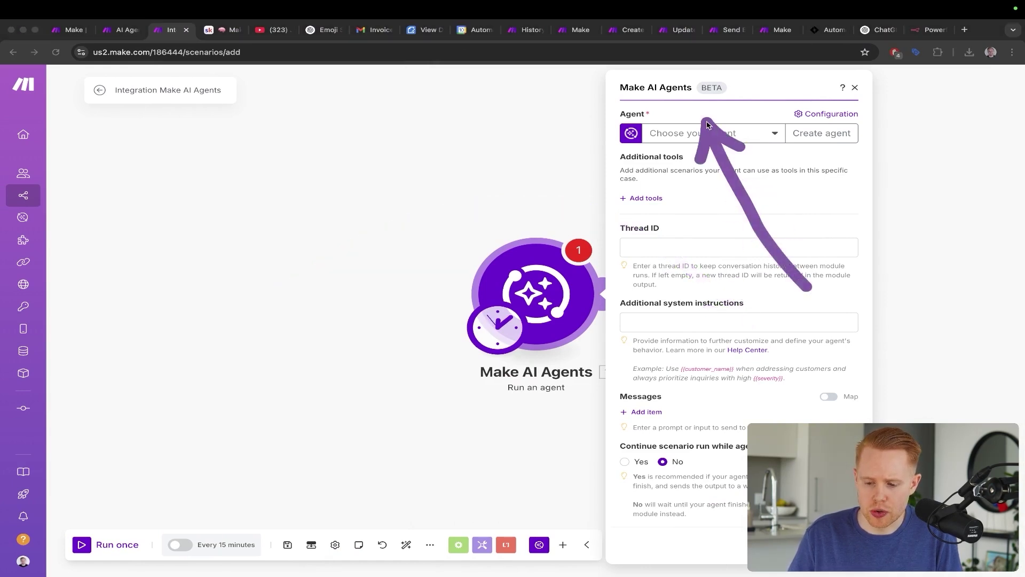
# - Start creating a new agent from the Run an agent module, keeping the open ai connection
pyautogui.click(698, 135)
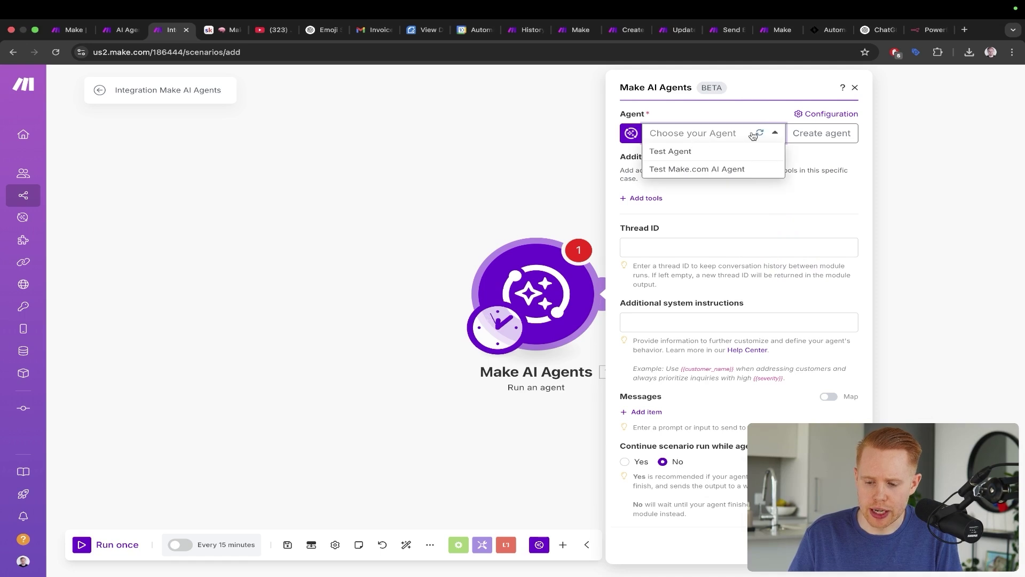
pyautogui.click(800, 134)
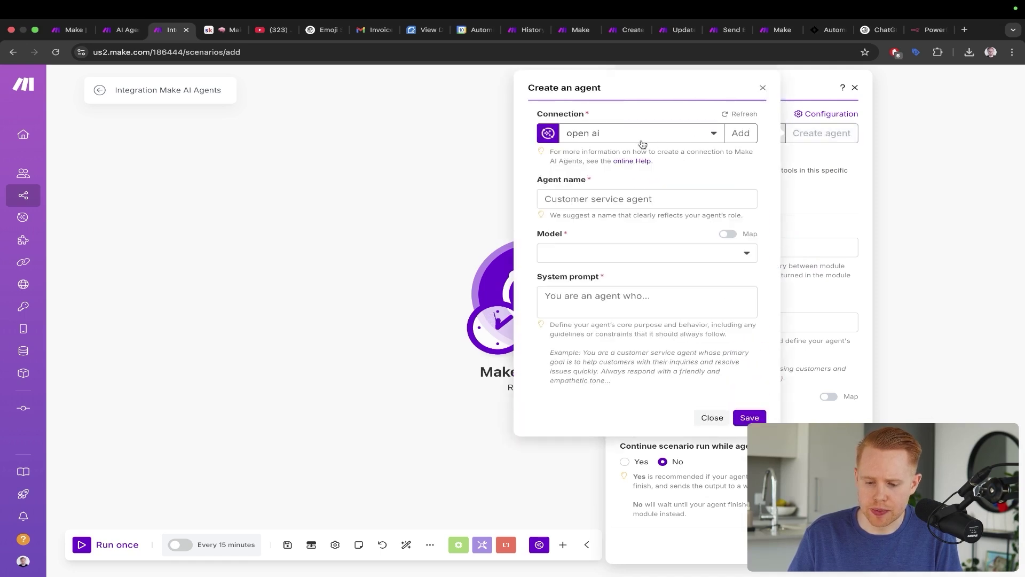
pyautogui.moveTo(498, 270); pyautogui.dragTo(594, 146)
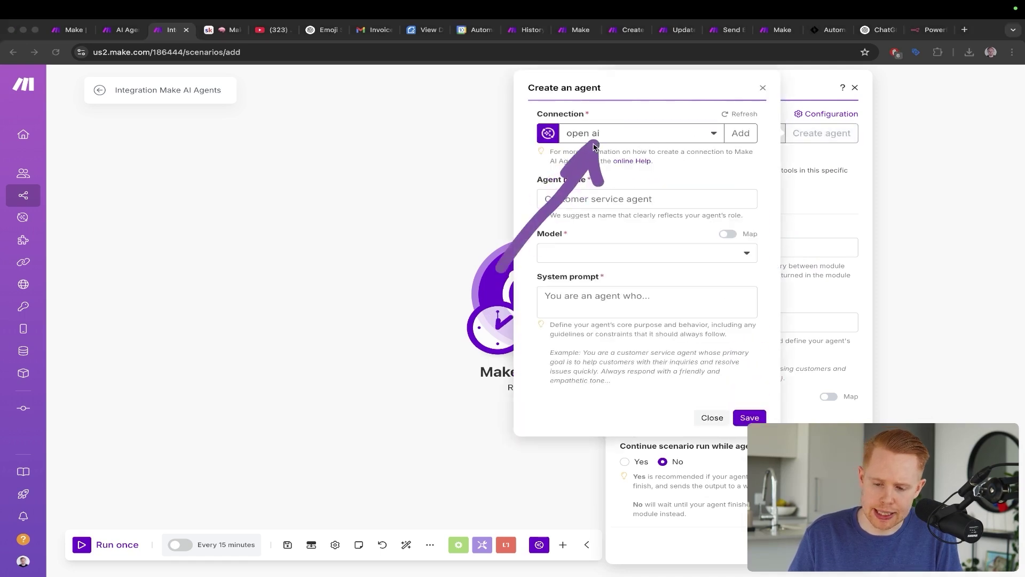
# - Look over the connection types available for a new agent connection and leave without adding one
pyautogui.click(727, 138)
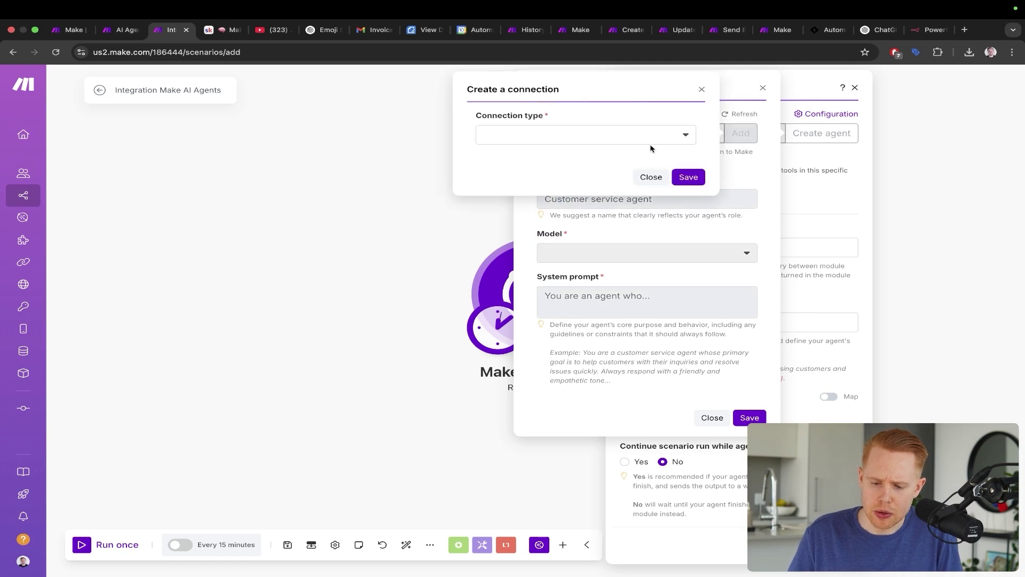
pyautogui.click(634, 140)
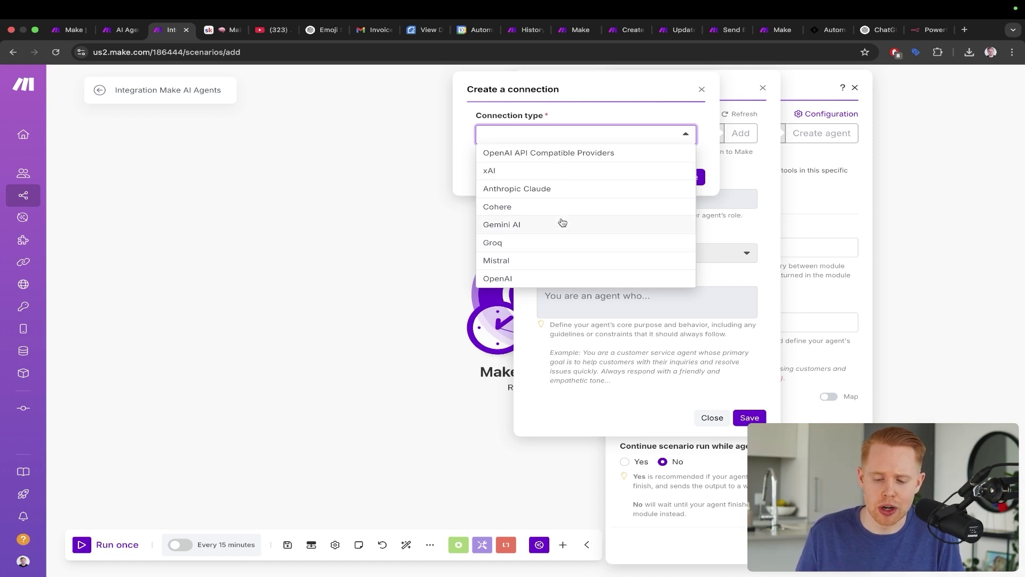
pyautogui.click(590, 110)
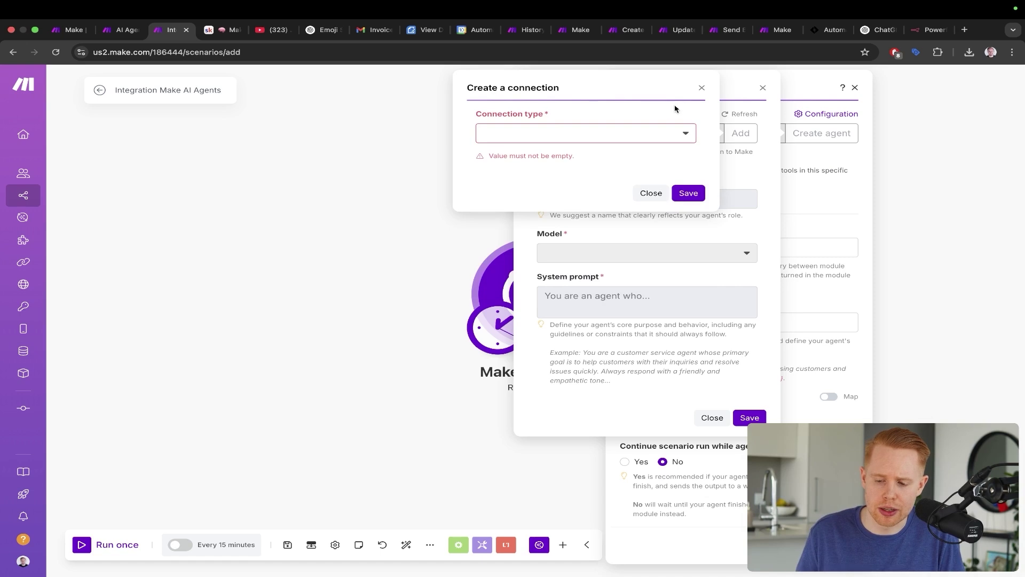
pyautogui.click(701, 89)
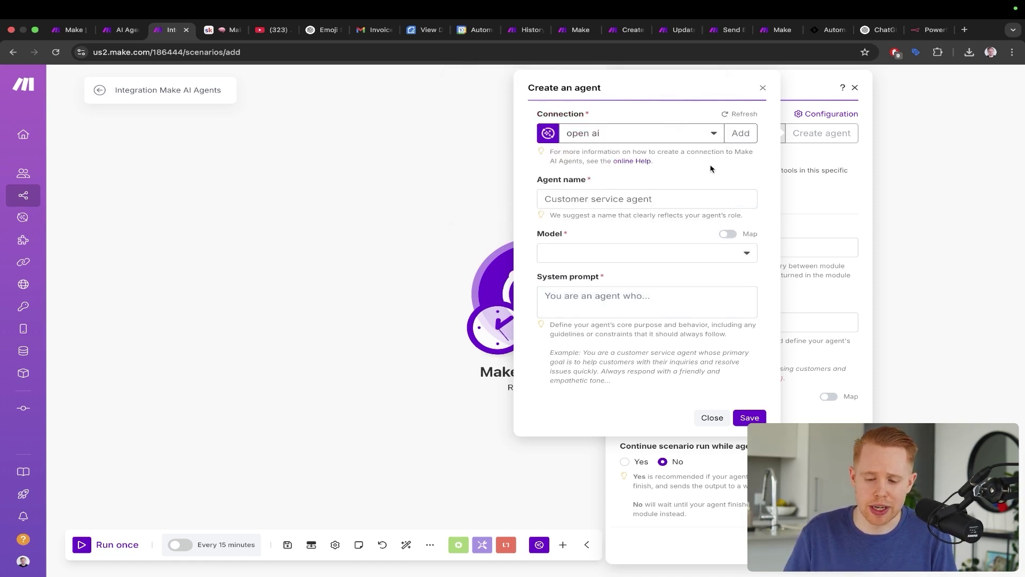
# - Name the new agent as its owner's AI assistant and set its model to gpt-4o-mini
pyautogui.click(701, 133)
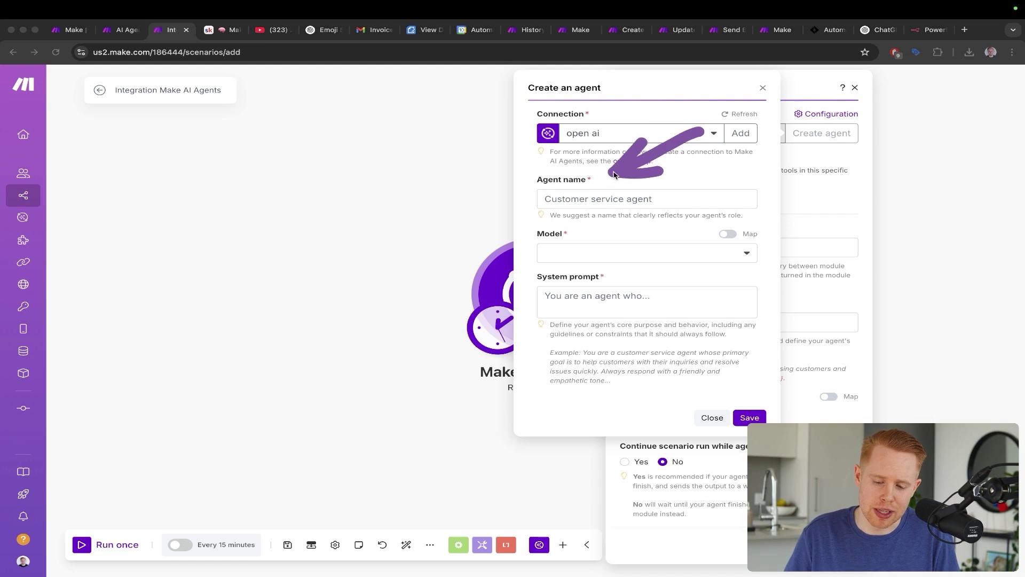
pyautogui.click(602, 199)
pyautogui.write('JOno')
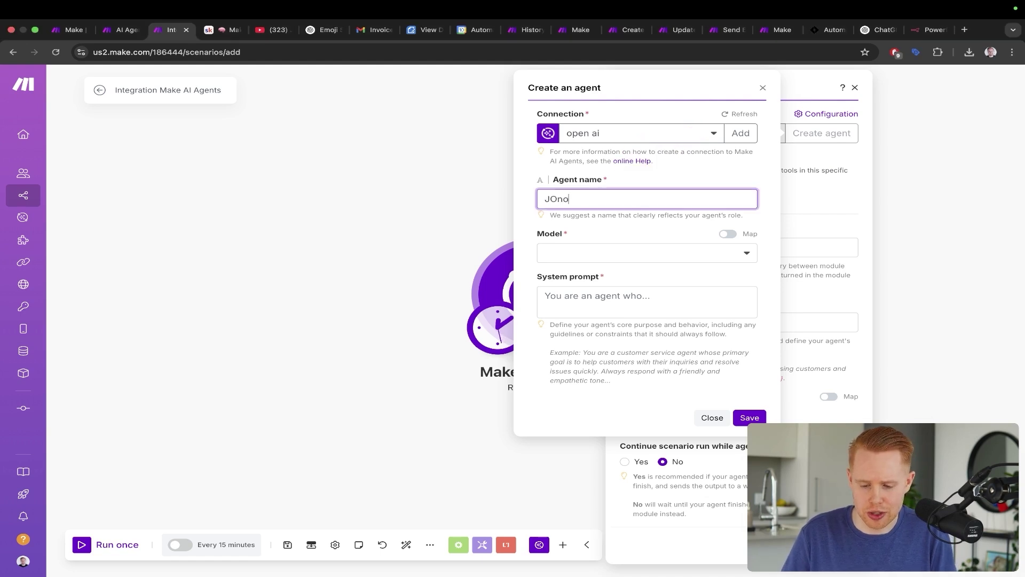
pyautogui.press('BackSpace')
pyautogui.press('BackSpace')
pyautogui.press('BackSpace')
pyautogui.press('BackSpace')
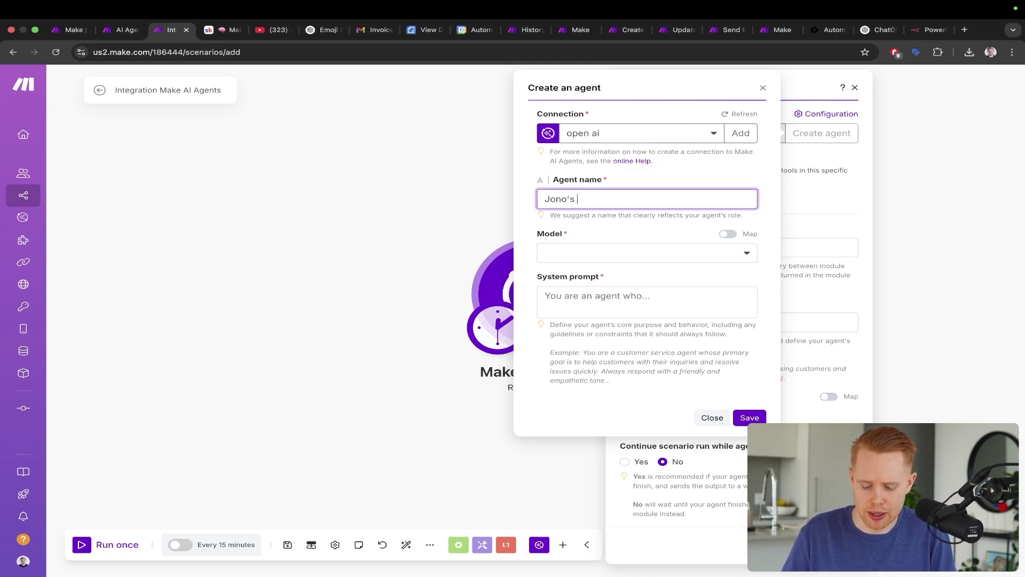
pyautogui.click(669, 261)
pyautogui.click(629, 325)
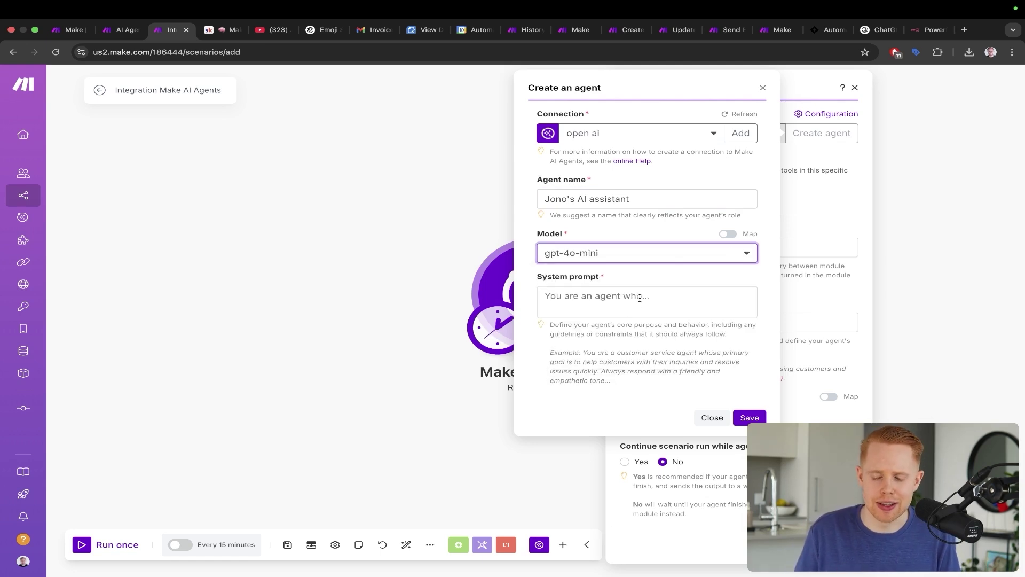
# - Write a system prompt describing an AI assistant that helps its owner complete his tasks, and save the agent
pyautogui.click(640, 298)
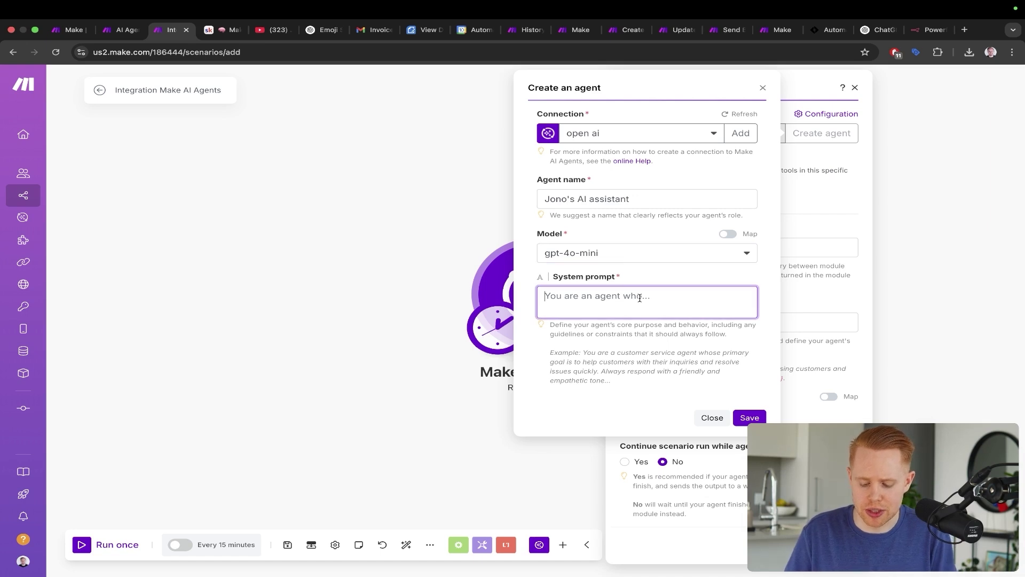
pyautogui.write("You're an ai")
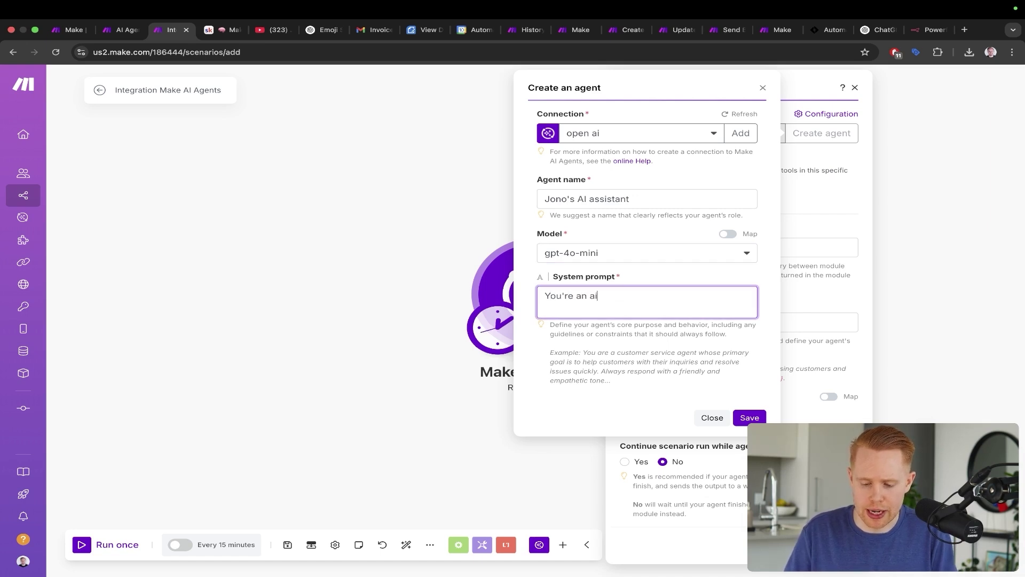
pyautogui.write(' assistant for JOno')
pyautogui.press('BackSpace')
pyautogui.press('BackSpace')
pyautogui.press('BackSpace')
pyautogui.press('BackSpace')
pyautogui.write('o')
pyautogui.write('no helping him complete his tasks')
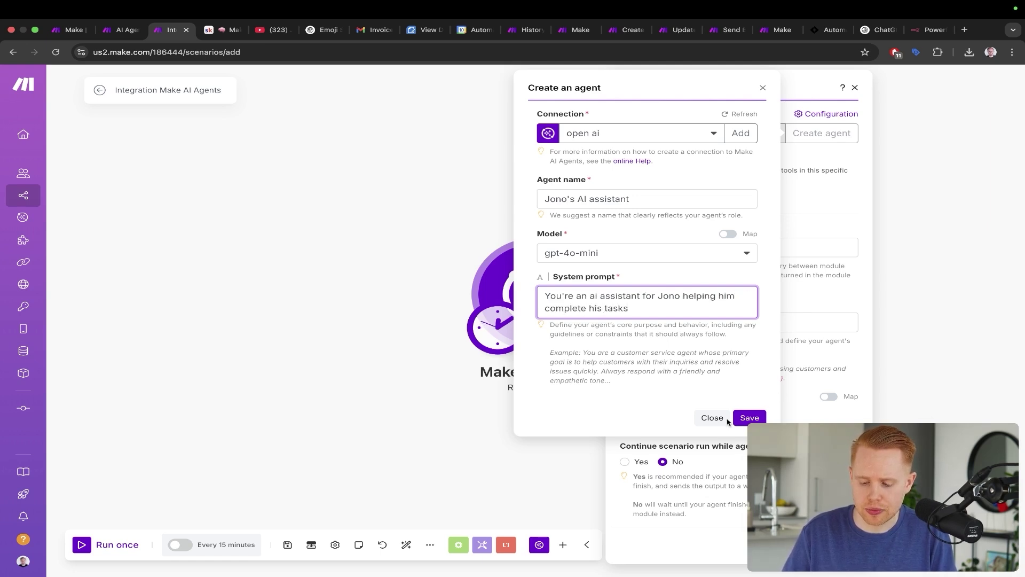
pyautogui.click(749, 418)
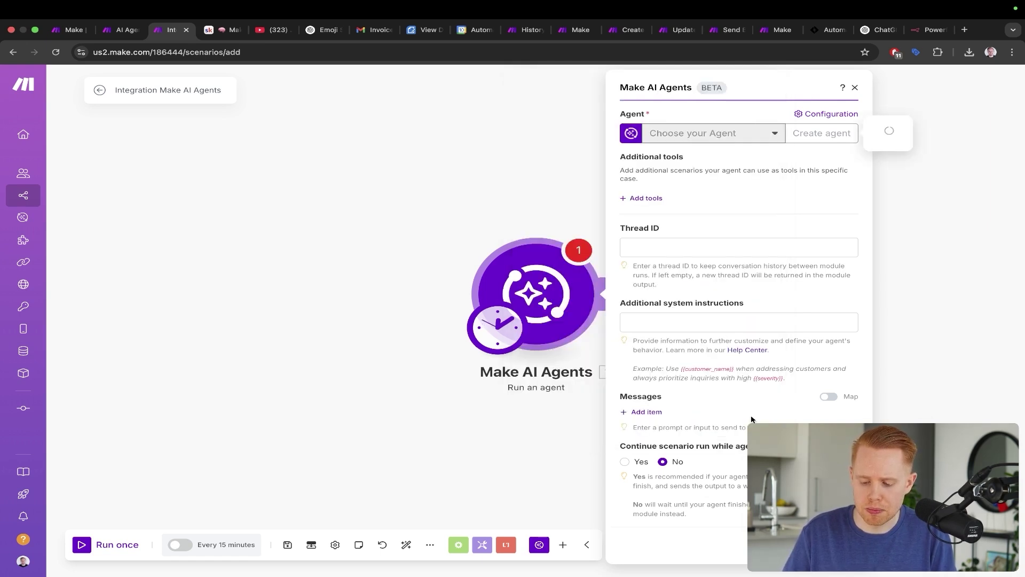
# - Open the new agent's configuration page and examine its system prompt and agent settings, including max output tokens
pyautogui.click(810, 102)
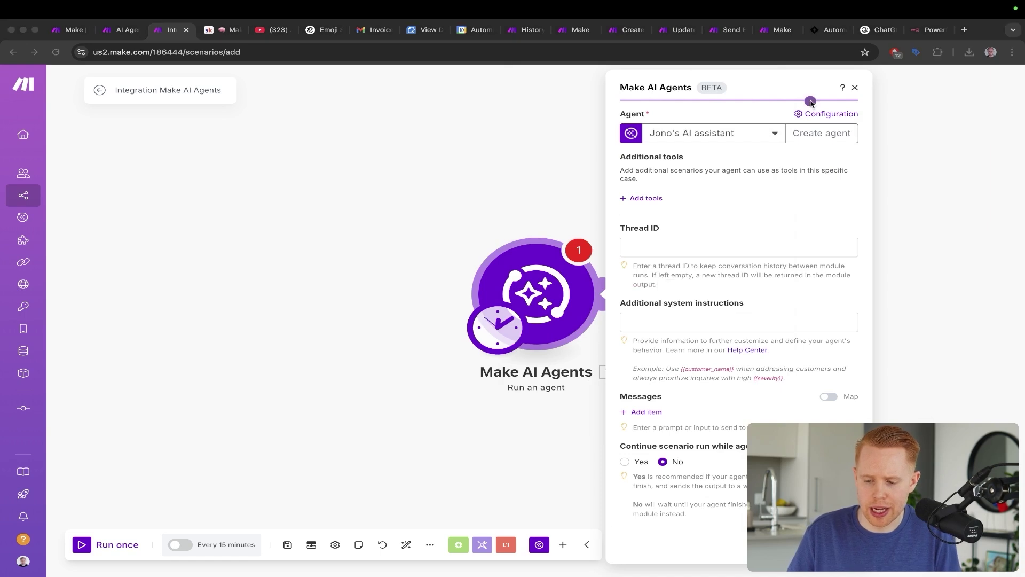
pyautogui.moveTo(771, 251)
pyautogui.mouseDown()
pyautogui.moveTo(793, 147)
pyautogui.moveTo(816, 117)
pyautogui.mouseUp()
pyautogui.click(816, 115)
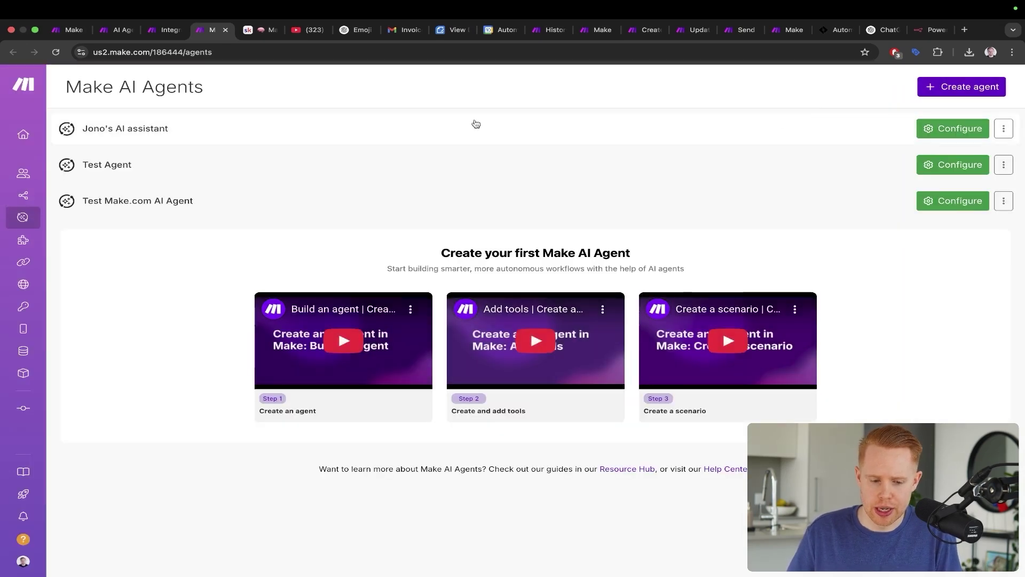
pyautogui.click(443, 122)
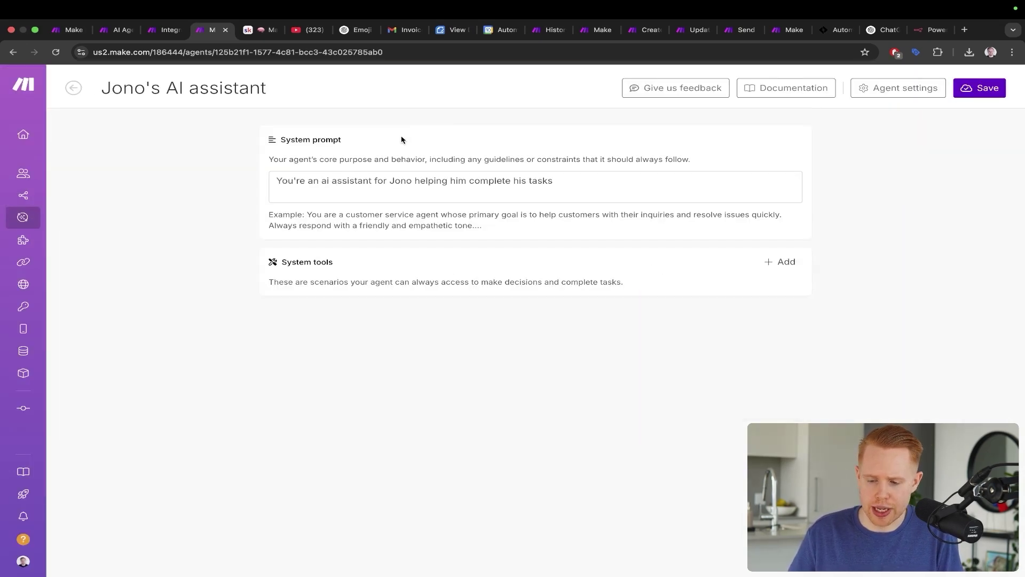
pyautogui.click(893, 87)
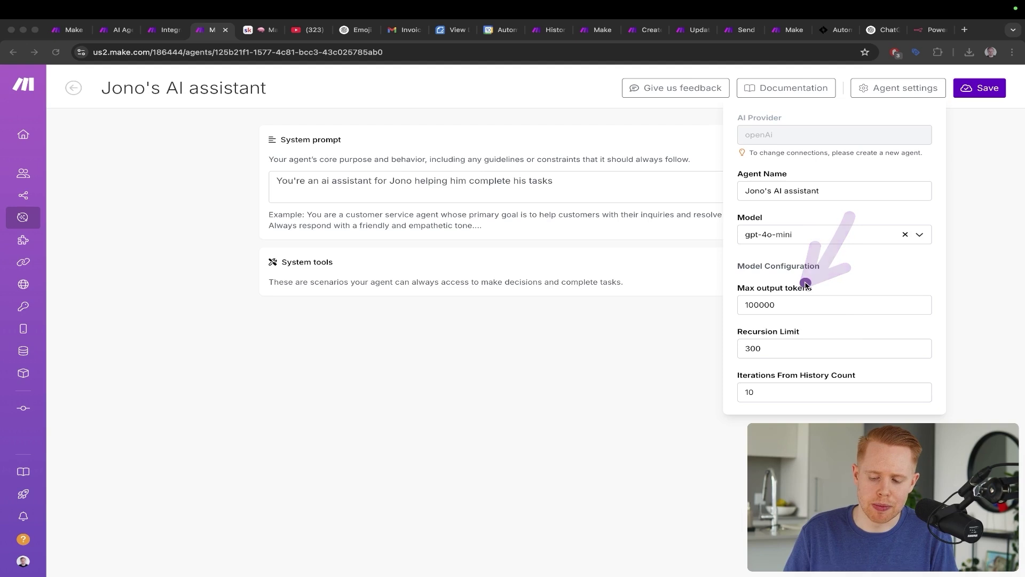
pyautogui.click(806, 284)
# - Switch to the AI Agent Test scenario and look over its flow of modules
pyautogui.hotkey('ctrl', 'shift', 'Tab')
pyautogui.hotkey('ctrl', 'shift', 'Tab')
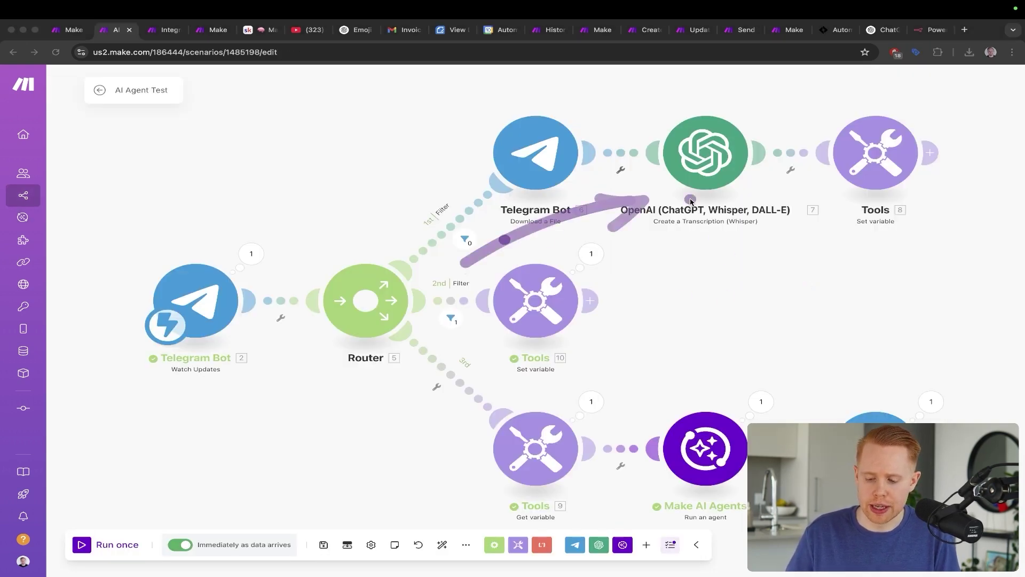
pyautogui.moveTo(796, 243); pyautogui.dragTo(205, 270)
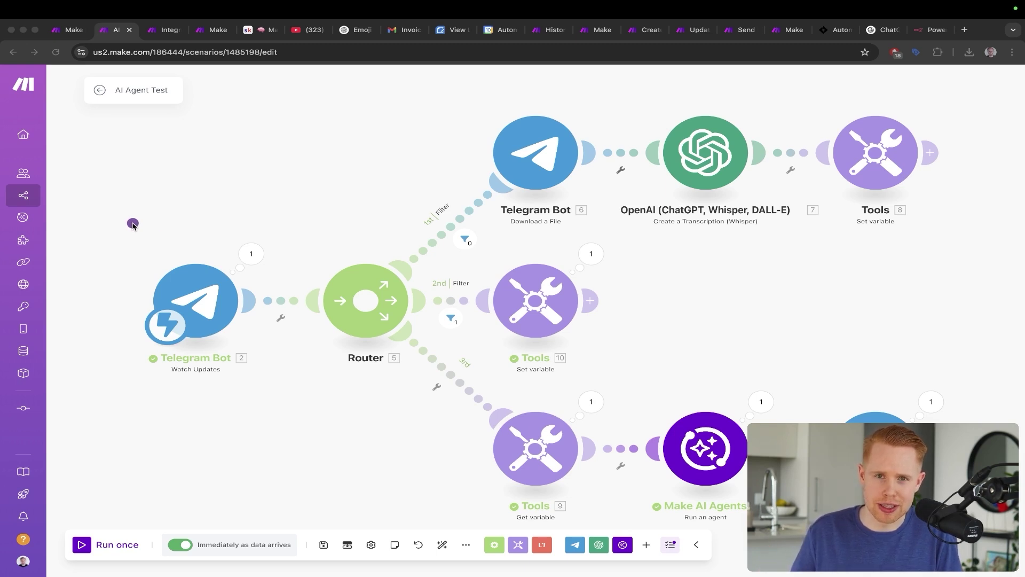
pyautogui.click(132, 225)
# - Open the pricing page on the Make website and compare the plans, especially the Core plan's monthly operations
pyautogui.press('super+1')
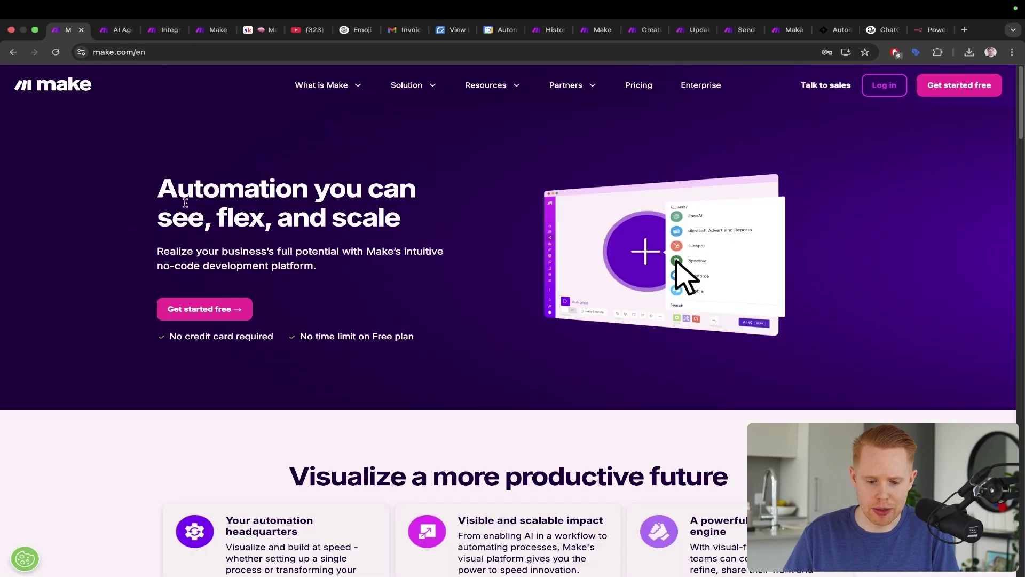
pyautogui.click(629, 86)
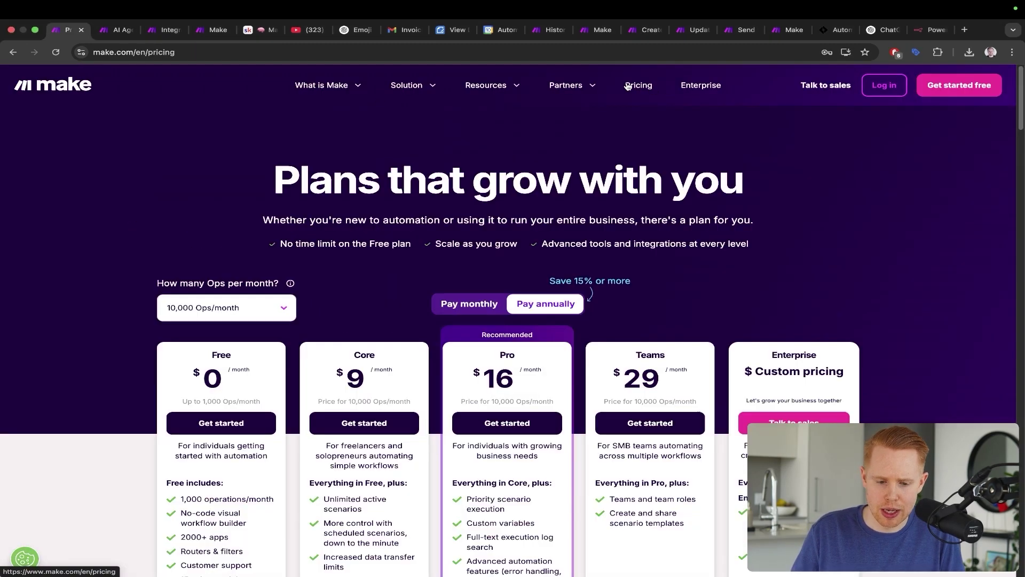
pyautogui.moveTo(303, 230); pyautogui.dragTo(338, 367)
pyautogui.scroll(-5, 338, 367)
pyautogui.scroll(2, 347, 353)
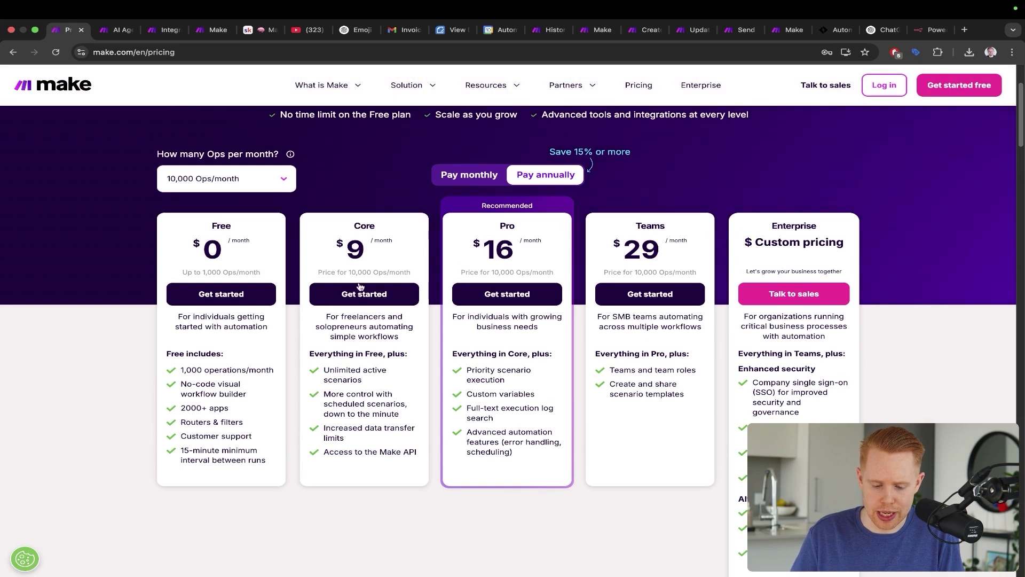
pyautogui.scroll(1, 378, 390)
pyautogui.moveTo(417, 191)
pyautogui.mouseDown()
pyautogui.moveTo(393, 257)
pyautogui.moveTo(367, 287)
pyautogui.mouseUp()
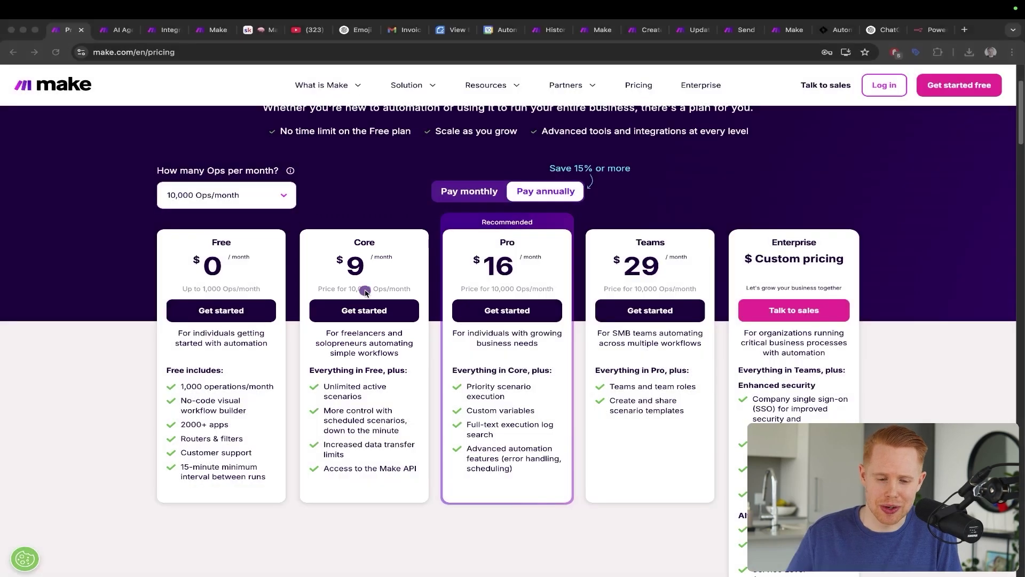
# - Return to the new agent's settings and examine the max output tokens, recursion limit and iterations from history count
pyautogui.hotkey('ctrl', 'Tab')
pyautogui.hotkey('ctrl', 'Tab')
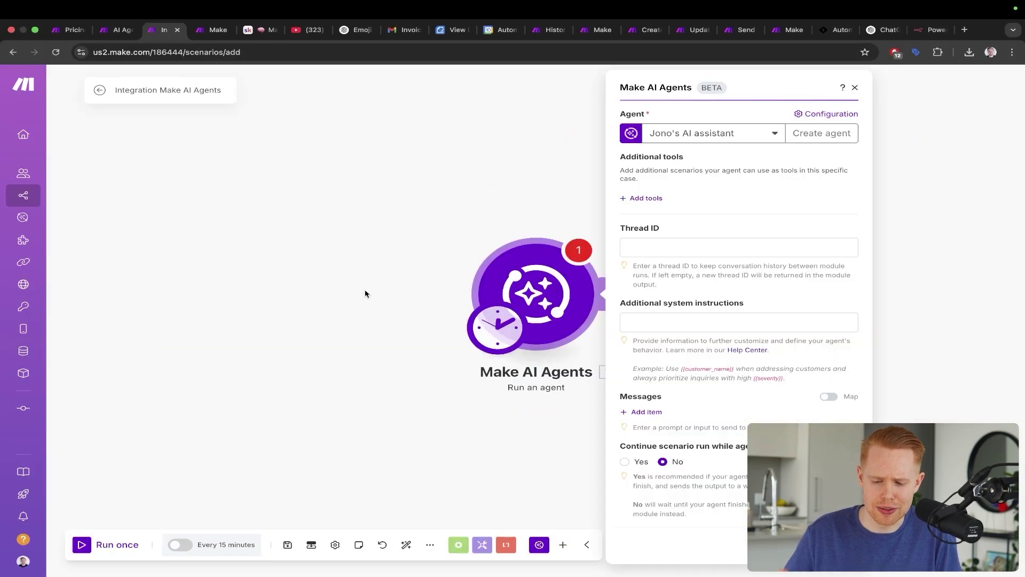
pyautogui.hotkey('ctrl', 'Tab')
pyautogui.hotkey('ctrl', 'a')
pyautogui.moveTo(837, 170); pyautogui.dragTo(806, 275)
pyautogui.moveTo(863, 252); pyautogui.dragTo(787, 323)
pyautogui.moveTo(876, 221); pyautogui.dragTo(819, 295)
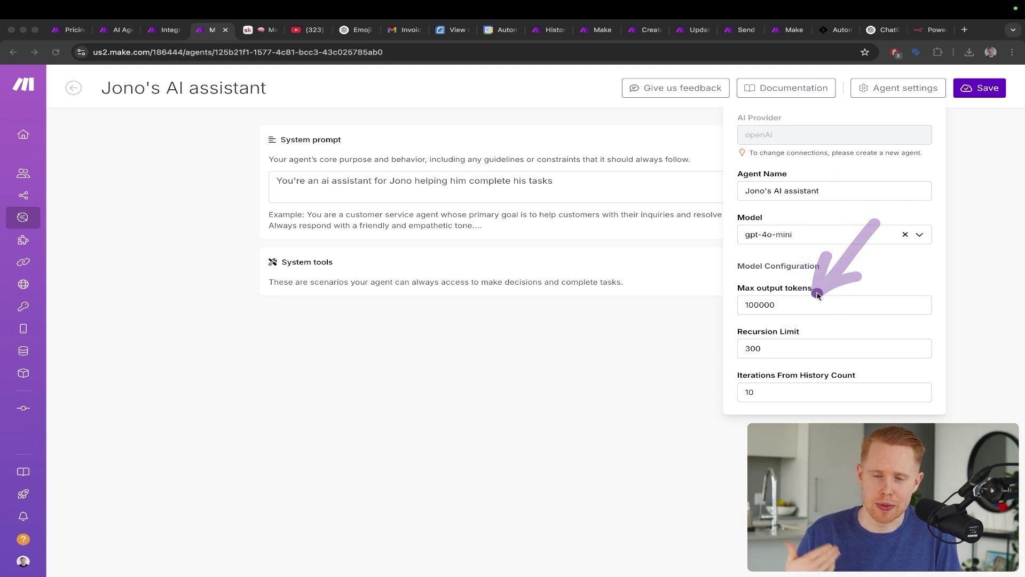
pyautogui.moveTo(861, 258); pyautogui.dragTo(808, 329)
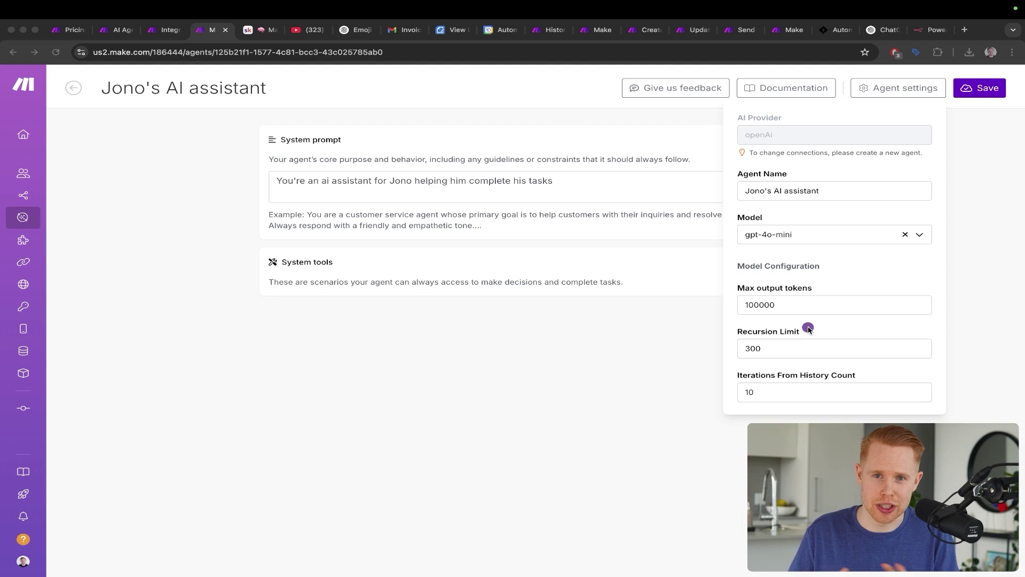
pyautogui.moveTo(856, 264); pyautogui.dragTo(806, 347)
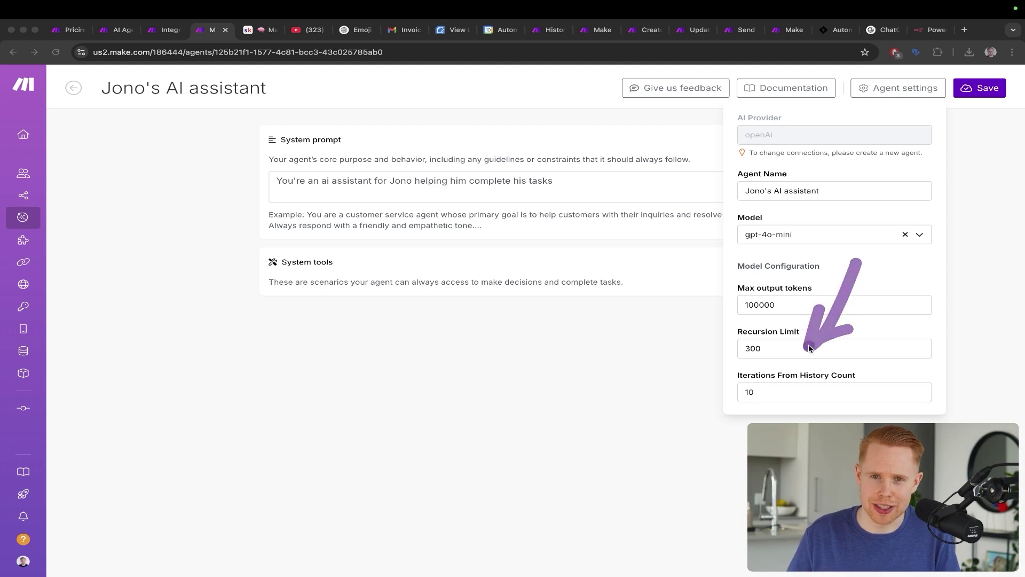
pyautogui.moveTo(883, 316); pyautogui.dragTo(843, 373)
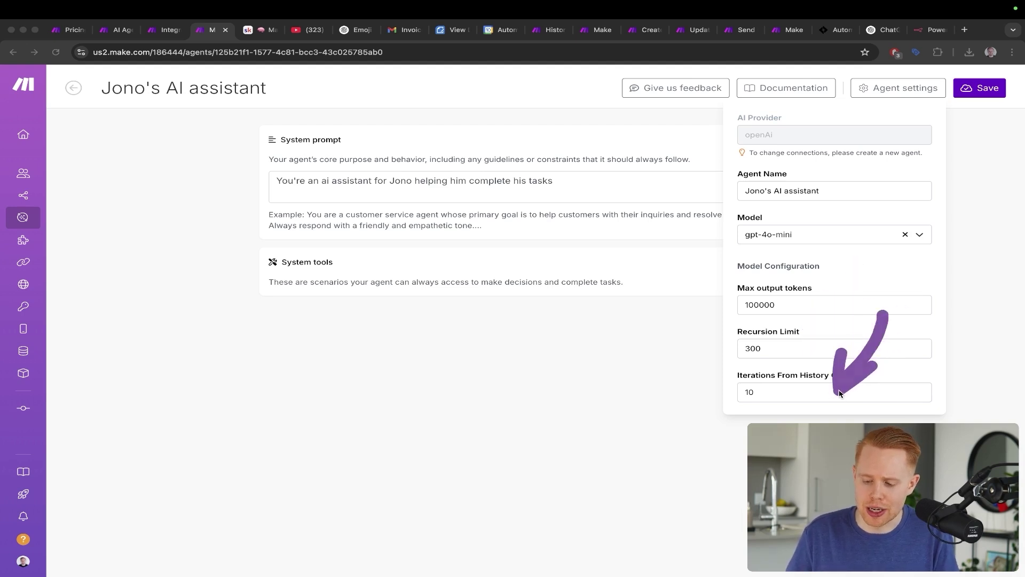
# - Switch to ChatGPT and look at its empty chat as an example of conversation history
pyautogui.click(873, 33)
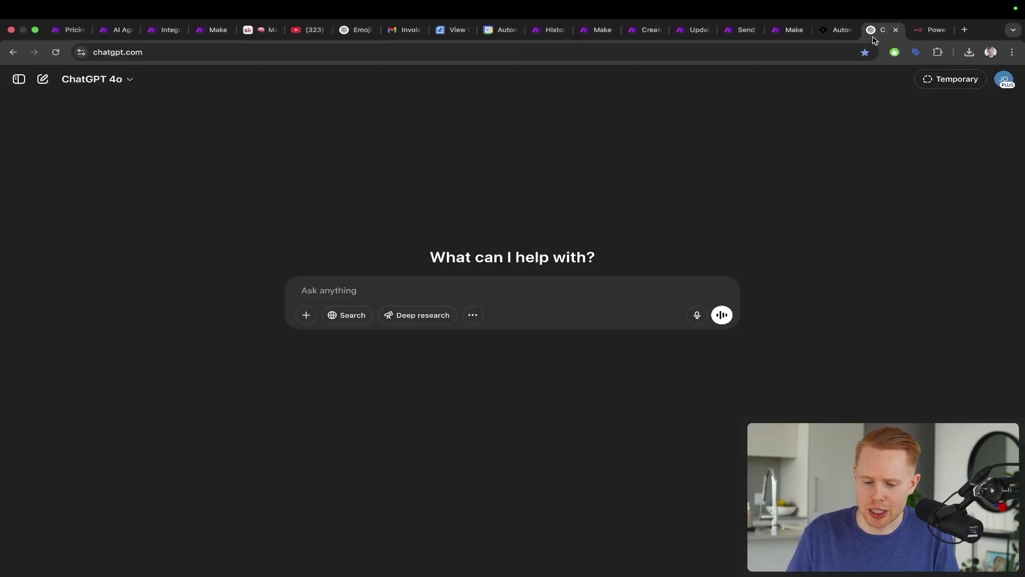
pyautogui.click(527, 342)
pyautogui.moveTo(632, 310)
pyautogui.mouseDown()
pyautogui.moveTo(657, 303)
pyautogui.moveTo(630, 177)
pyautogui.moveTo(627, 67)
pyautogui.mouseUp()
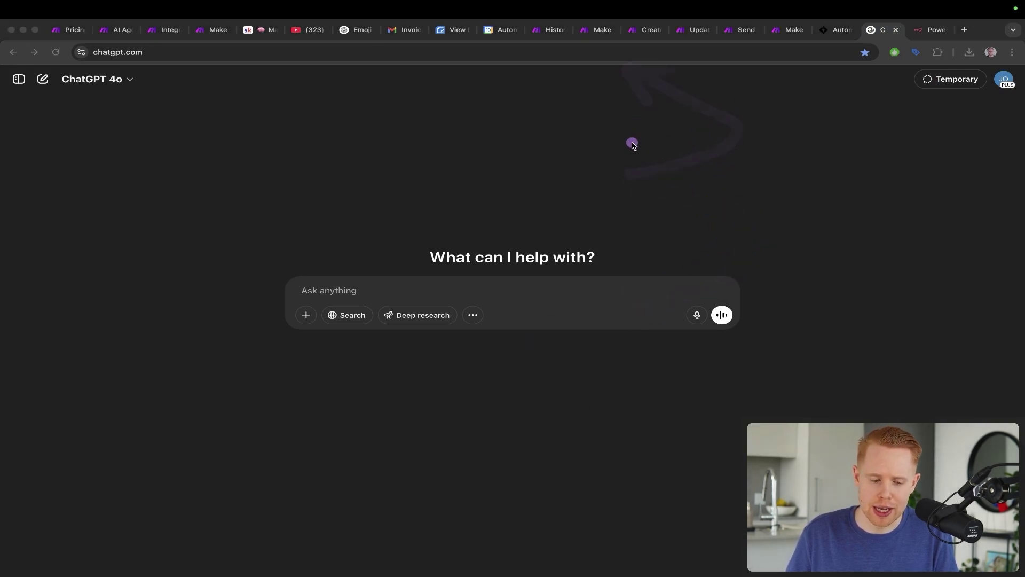
pyautogui.press('Escape')
# - Go back to the new agent's settings in Make and review the Iterations From History Count option
pyautogui.press('super+3')
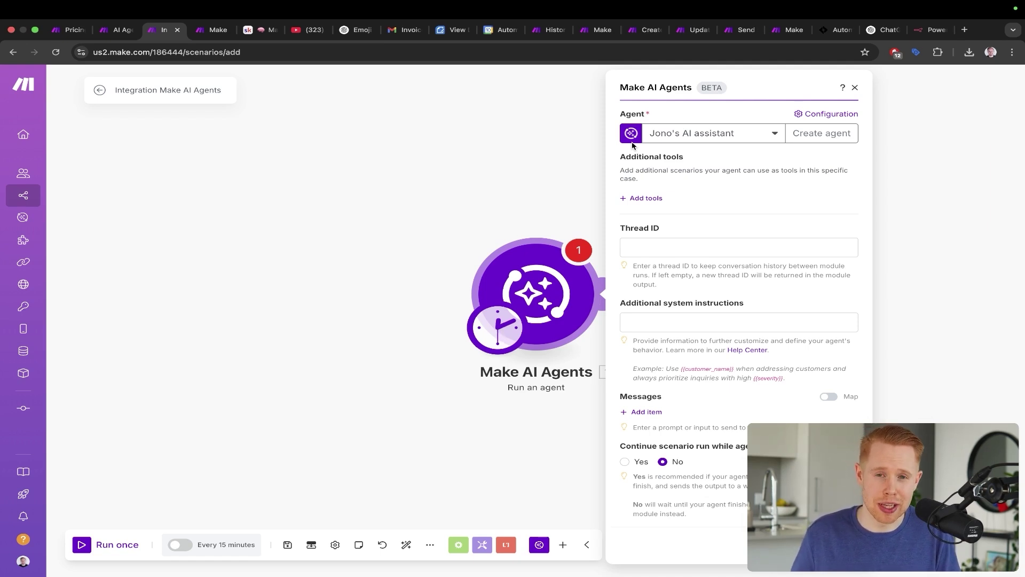
pyautogui.click(632, 140)
pyautogui.moveTo(858, 188); pyautogui.dragTo(821, 381)
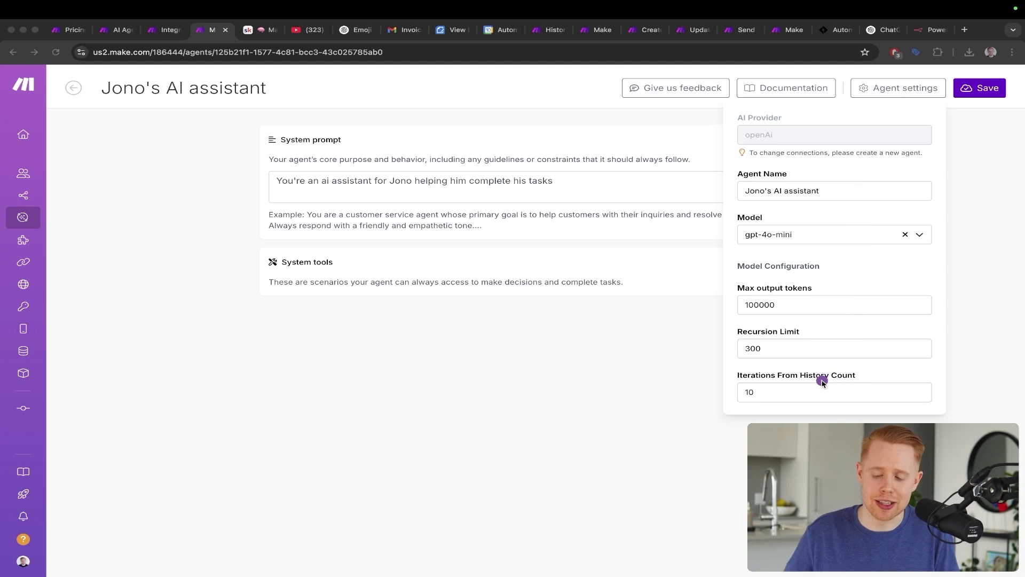
pyautogui.moveTo(837, 262)
pyautogui.mouseDown()
pyautogui.moveTo(847, 296)
pyautogui.moveTo(812, 368)
pyautogui.mouseUp()
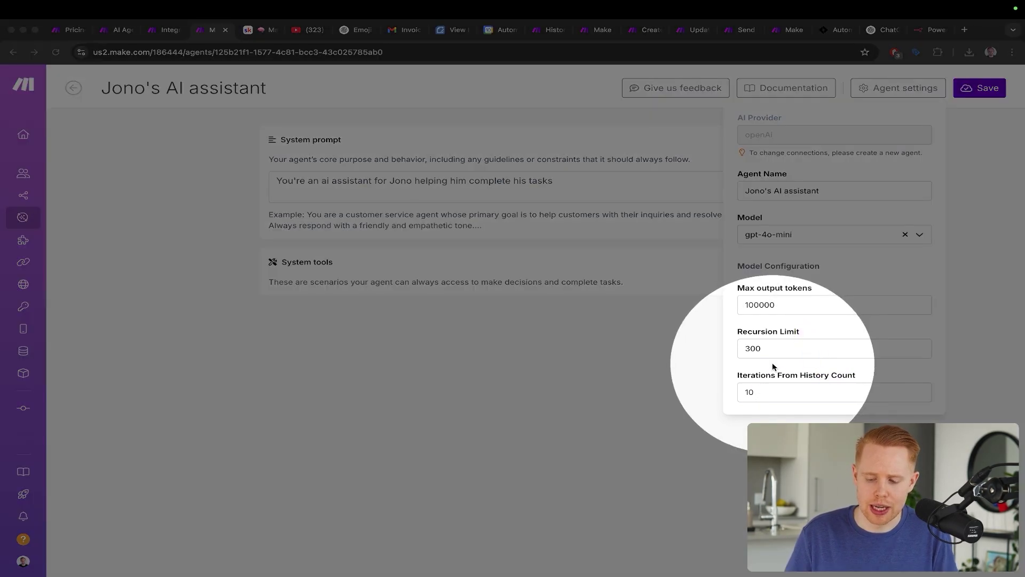
# - Close the new agent's configuration page and return to the Make AI Agents module settings in the new scenario
pyautogui.click(772, 361)
pyautogui.hotkey('ctrl', 'shift', 'Tab')
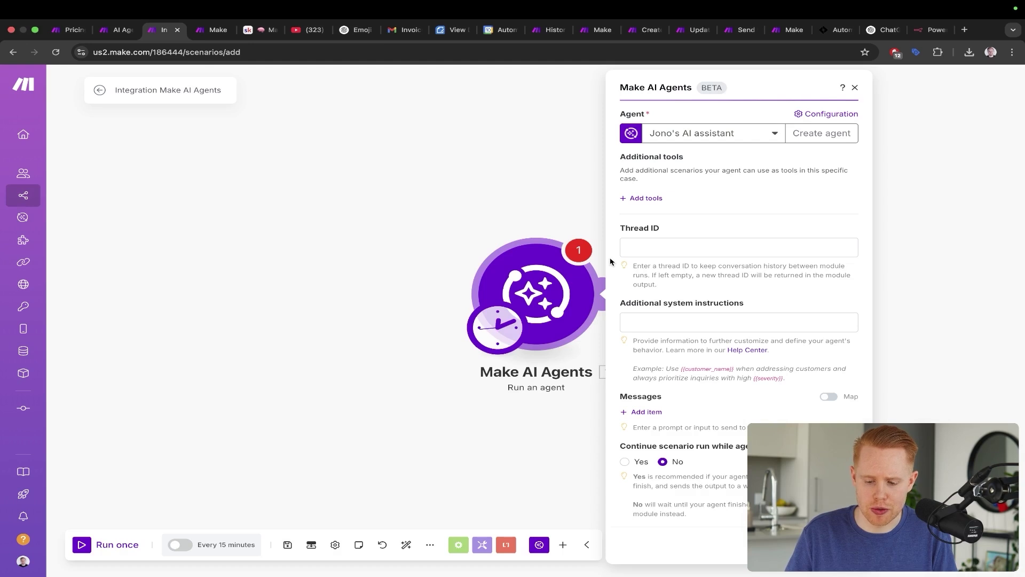
pyautogui.hotkey('ctrl', 'Tab')
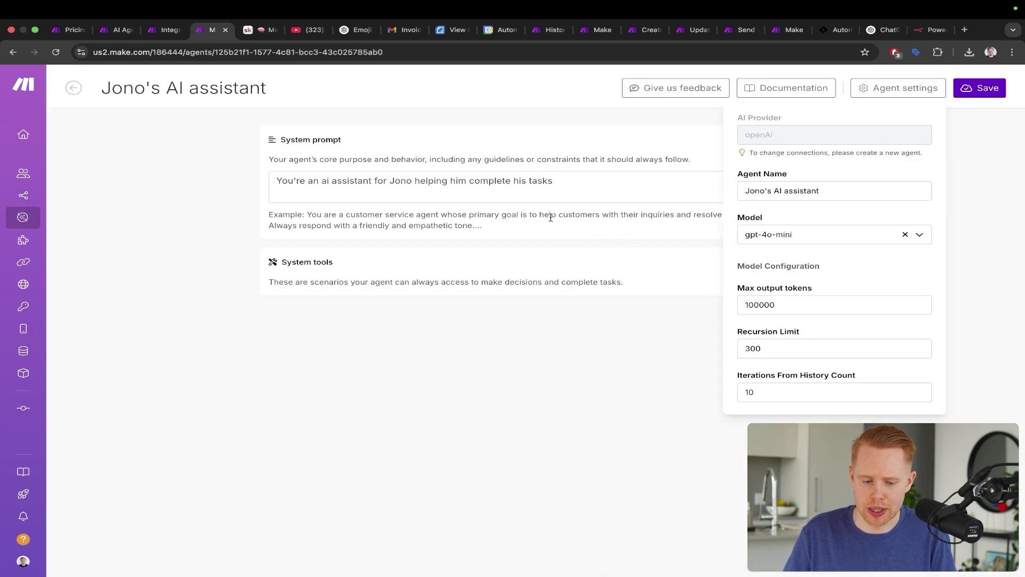
pyautogui.press('super+w')
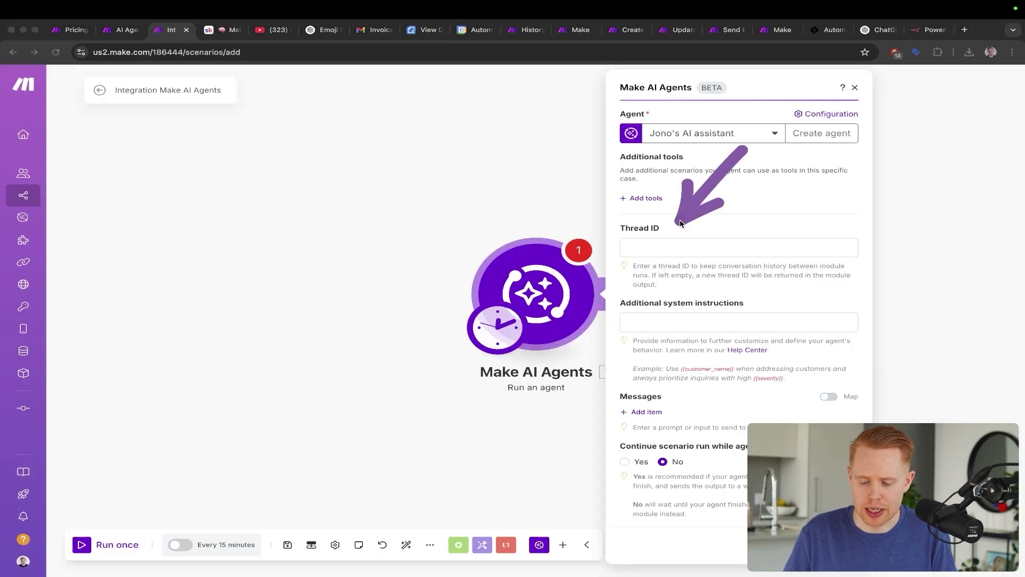
# - Look at the Telegram bot chat as an example of conversation history, and return to the module's Thread ID setting in Make
pyautogui.hotkey('ctrl', 'Right')
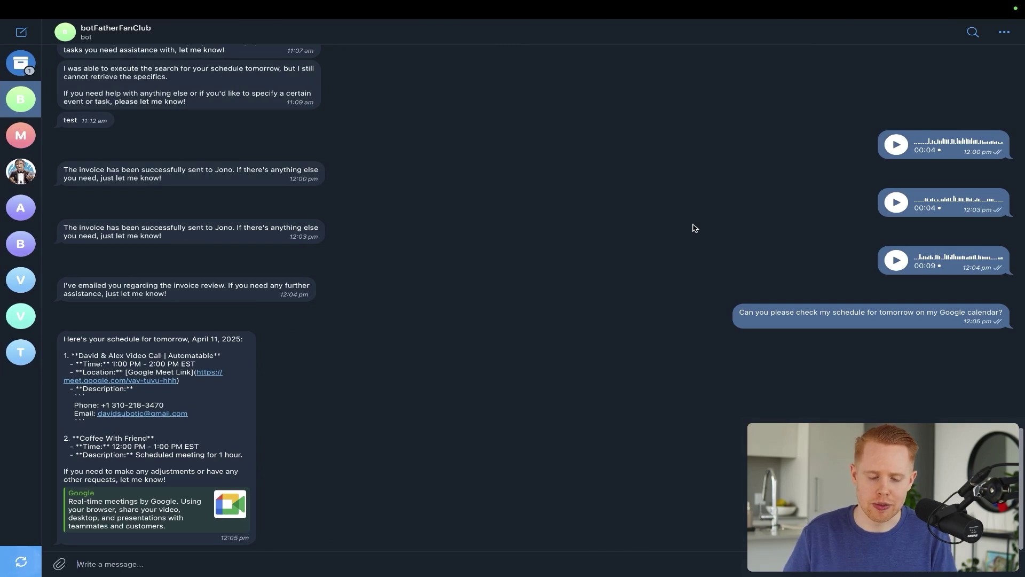
pyautogui.moveTo(674, 310)
pyautogui.mouseDown()
pyautogui.moveTo(587, 295)
pyautogui.moveTo(160, 139)
pyautogui.mouseUp()
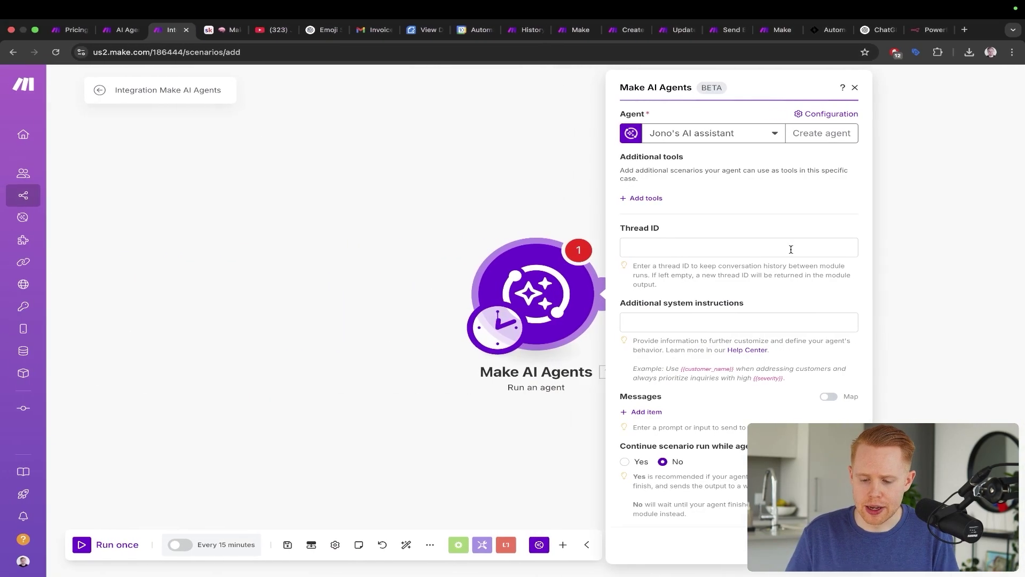
pyautogui.hotkey('ctrl', 'a')
pyautogui.moveTo(770, 176)
pyautogui.mouseDown()
pyautogui.moveTo(759, 244)
pyautogui.moveTo(728, 291)
pyautogui.mouseUp()
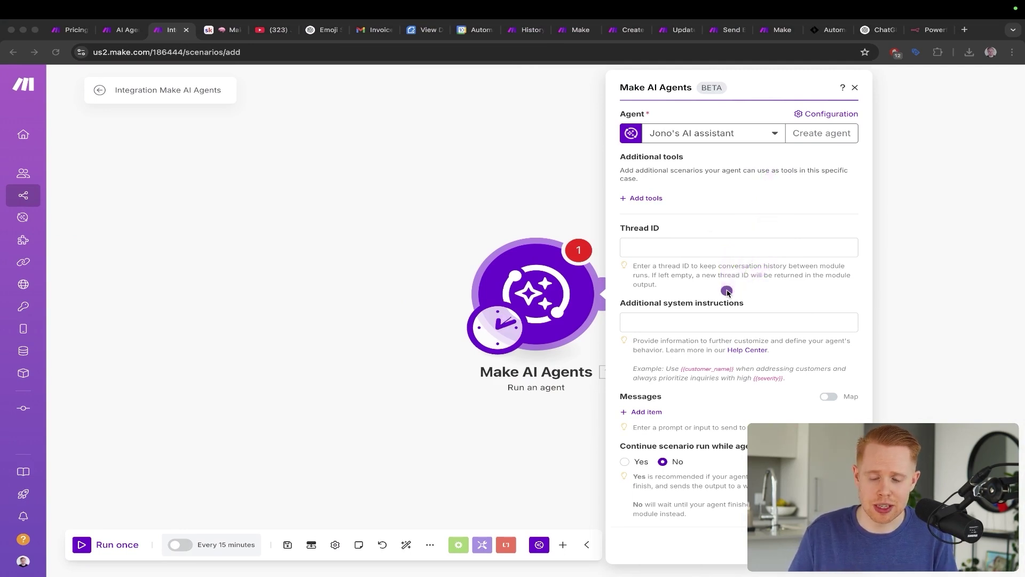
# - Open the Make AI Agents module in the AI Agent Test scenario and review its agent-level and additional tools
pyautogui.hotkey('ctrl', 'shift', 'Tab')
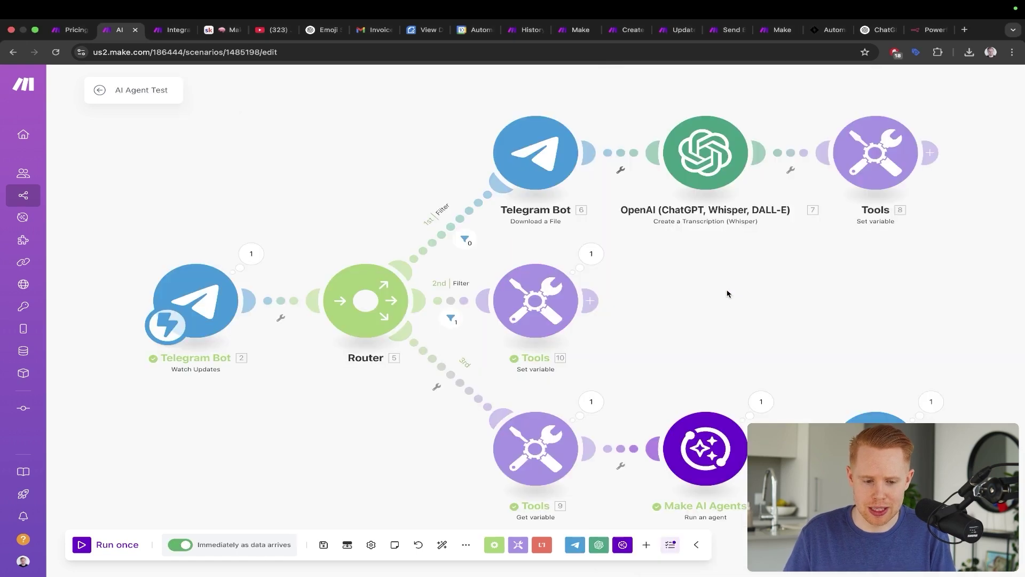
pyautogui.click(688, 445)
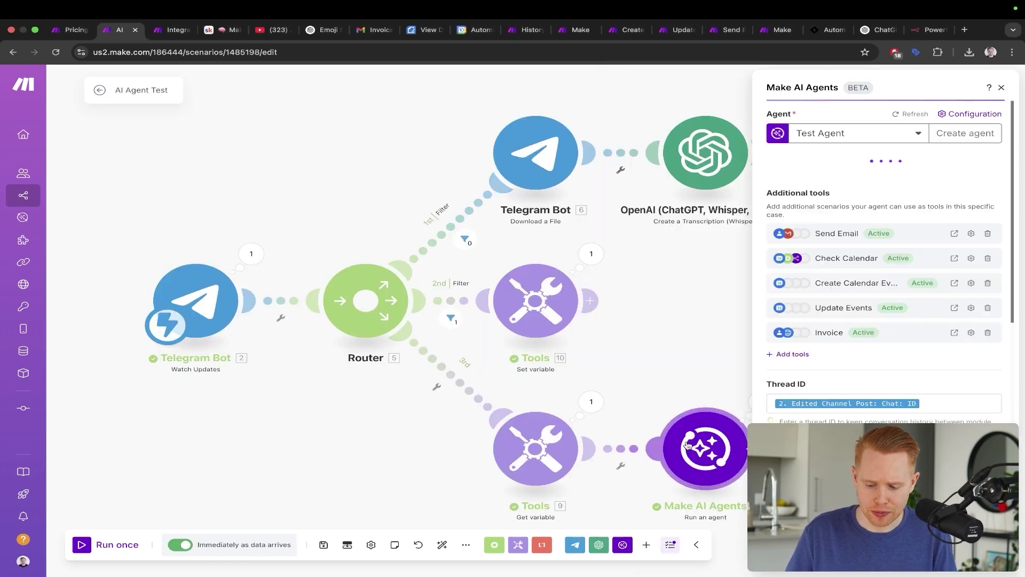
pyautogui.scroll(-2, 884, 378)
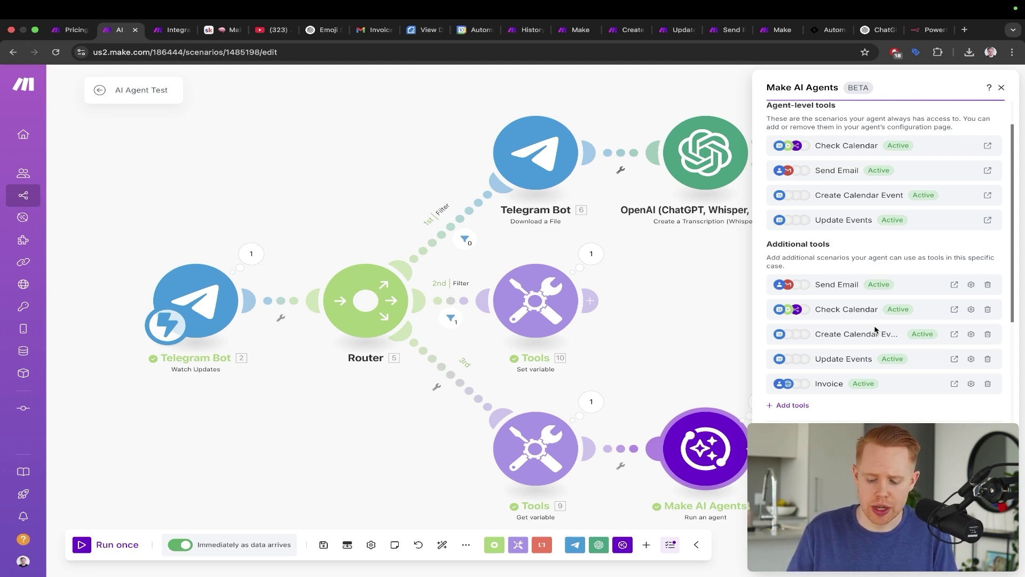
pyautogui.hotkey('ctrl', 'Tab')
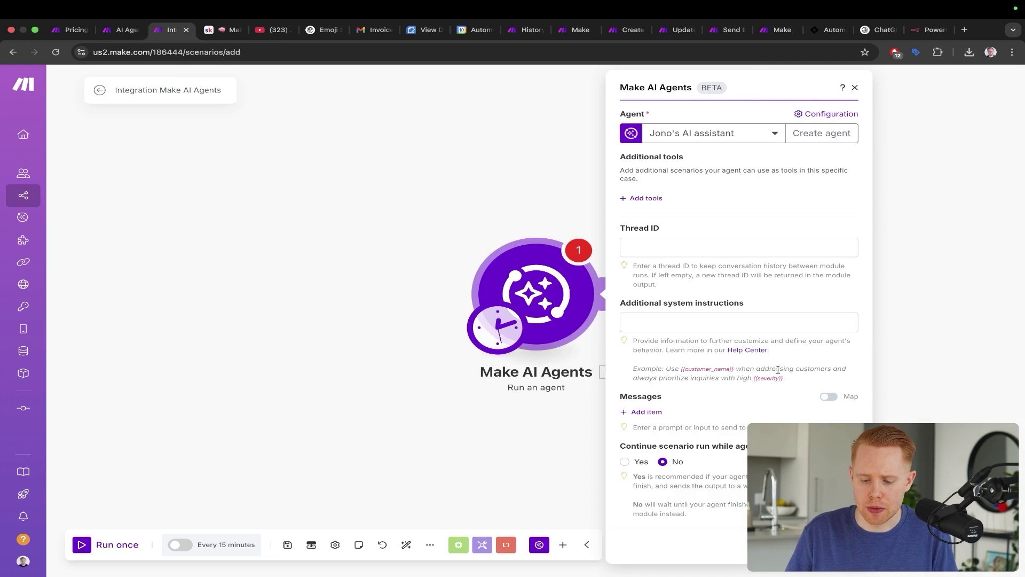
# - Examine the additional system instructions and the message of the Make AI Agents module in the AI Agent Test scenario
pyautogui.hotkey('ctrl', 'shift', 'Tab')
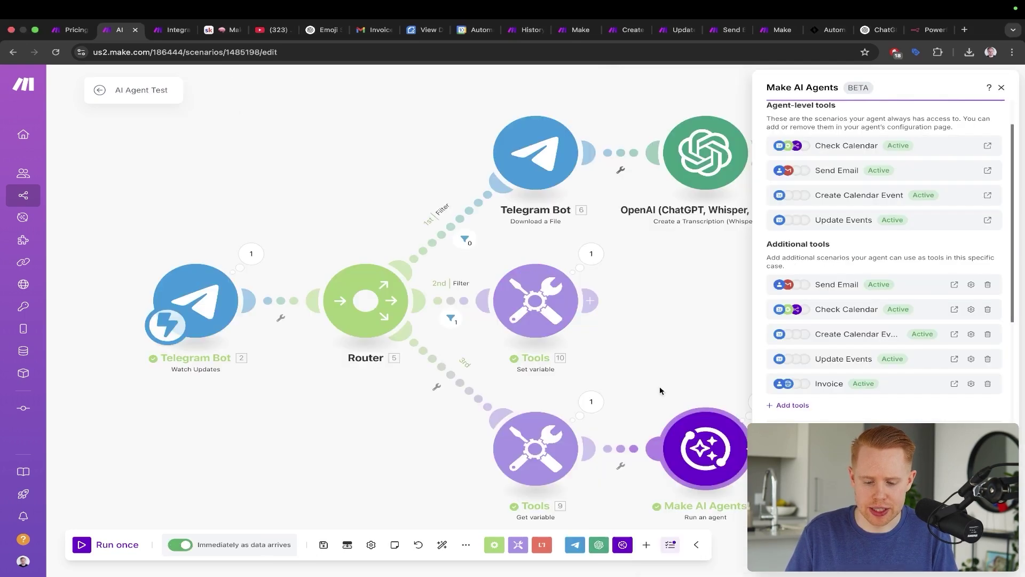
pyautogui.moveTo(214, 303)
pyautogui.mouseDown()
pyautogui.moveTo(262, 271)
pyautogui.moveTo(580, 325)
pyautogui.moveTo(700, 436)
pyautogui.mouseUp()
pyautogui.scroll(-4, 840, 313)
pyautogui.scroll(-10, 840, 313)
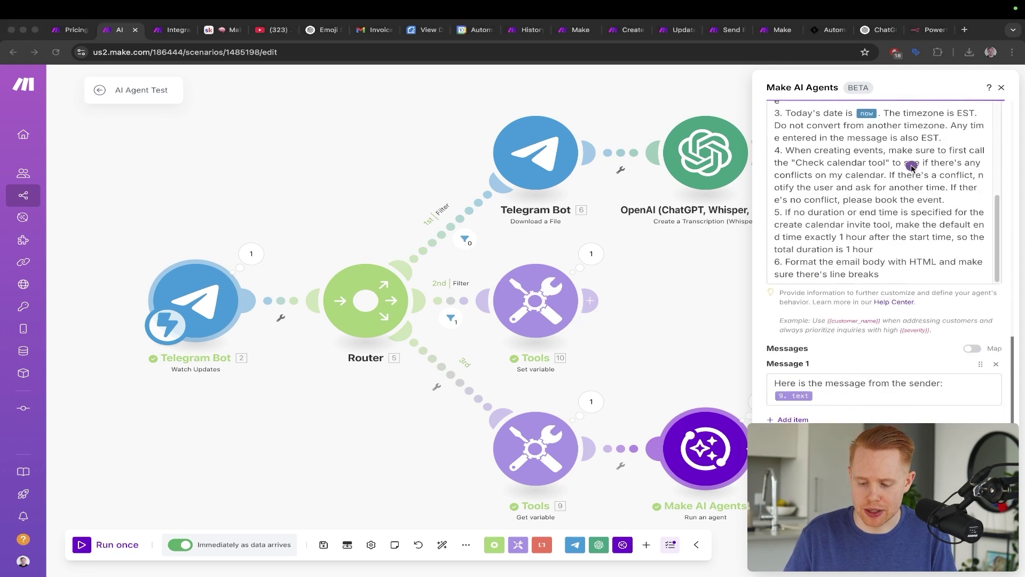
pyautogui.moveTo(912, 167); pyautogui.dragTo(812, 369)
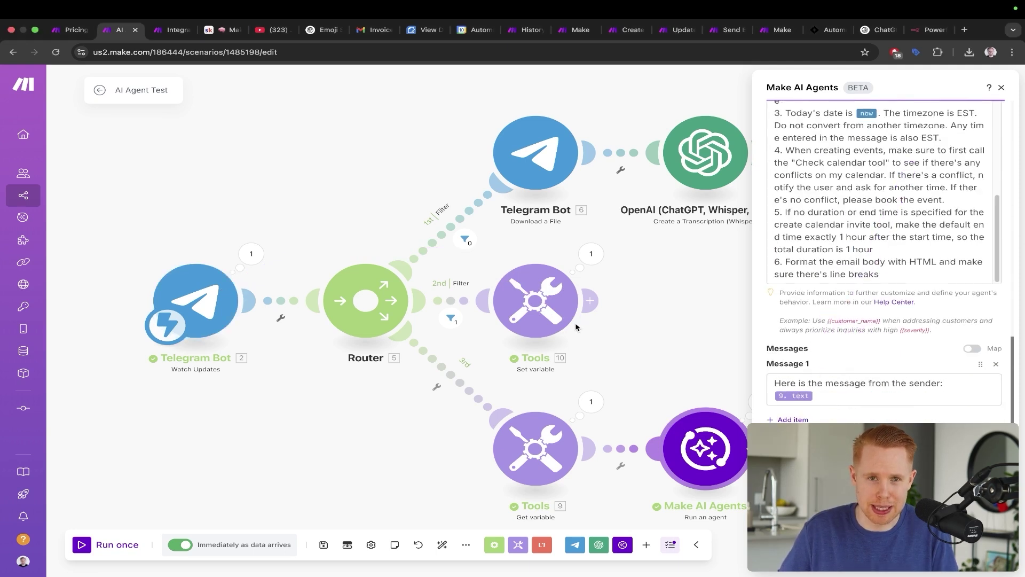
# - Return to the new scenario's Make AI Agents module and review its Messages and continue-scenario-run options
pyautogui.hotkey('ctrl', 'Tab')
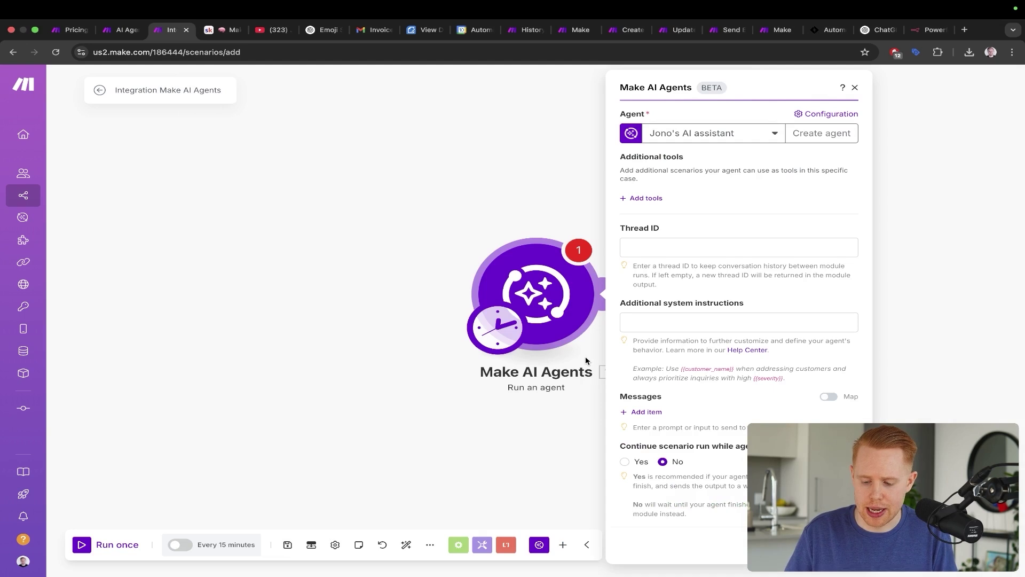
pyautogui.moveTo(800, 321); pyautogui.dragTo(704, 433)
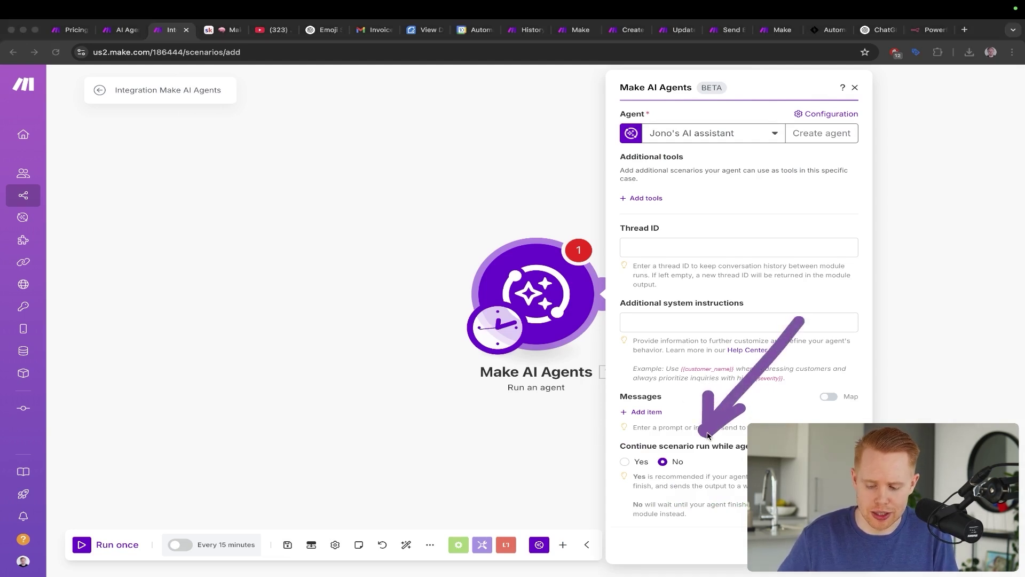
pyautogui.moveTo(673, 407); pyautogui.dragTo(674, 439)
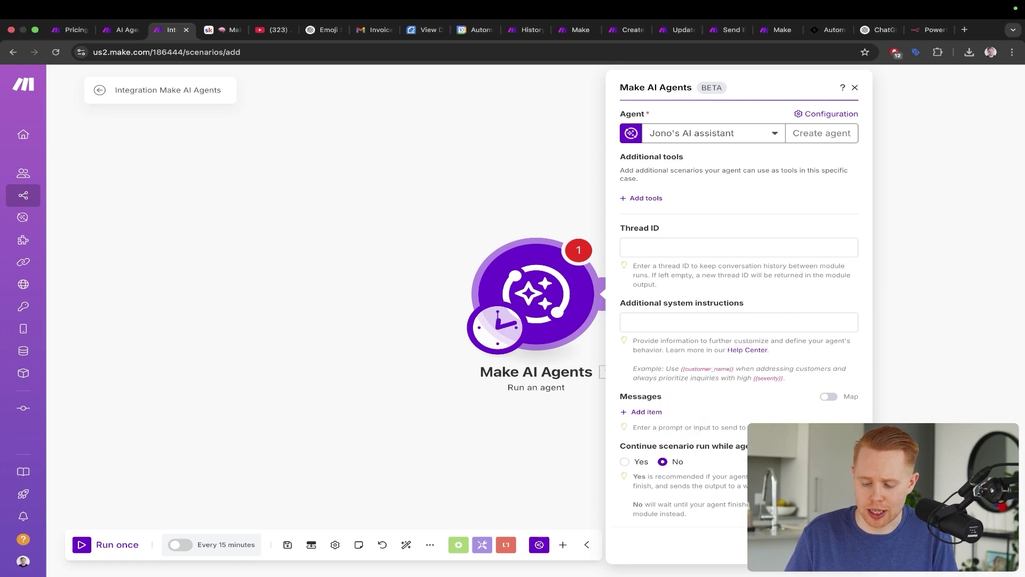
# - Close the agent module's settings, place an empty module ahead of Make AI Agents and choose Telegram Bot as its app
pyautogui.click(461, 369)
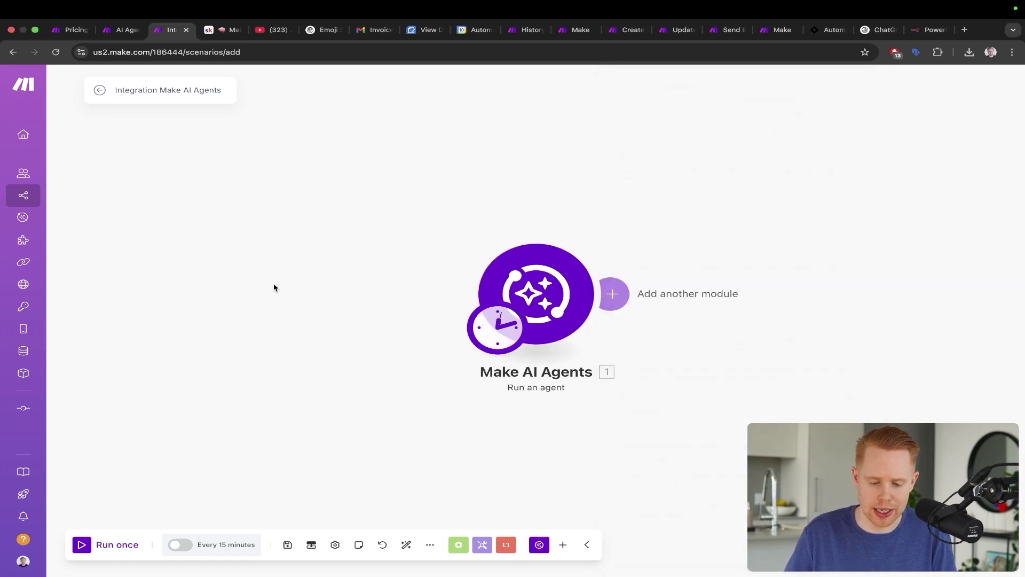
pyautogui.click(243, 302)
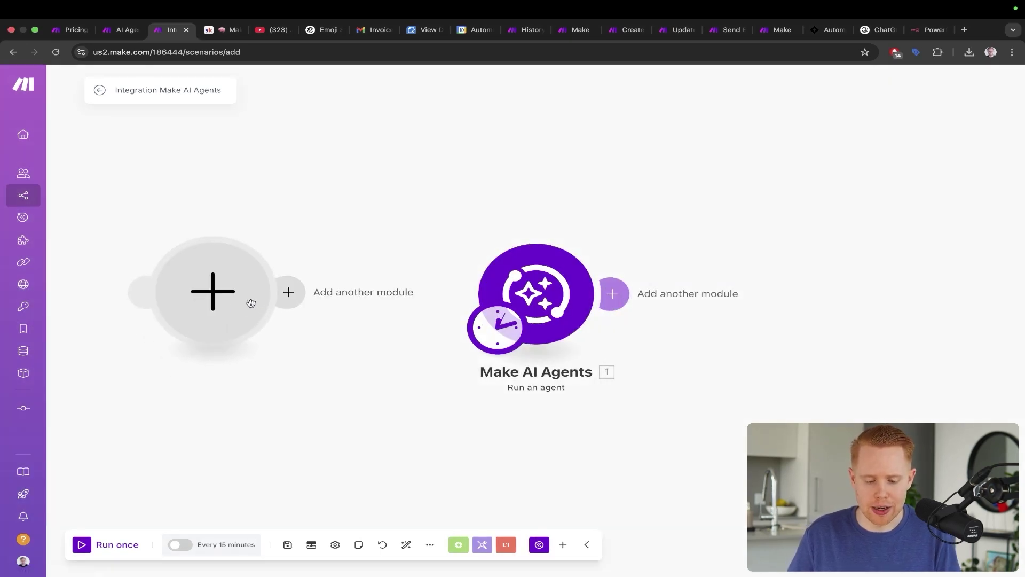
pyautogui.click(204, 321)
pyautogui.write('t')
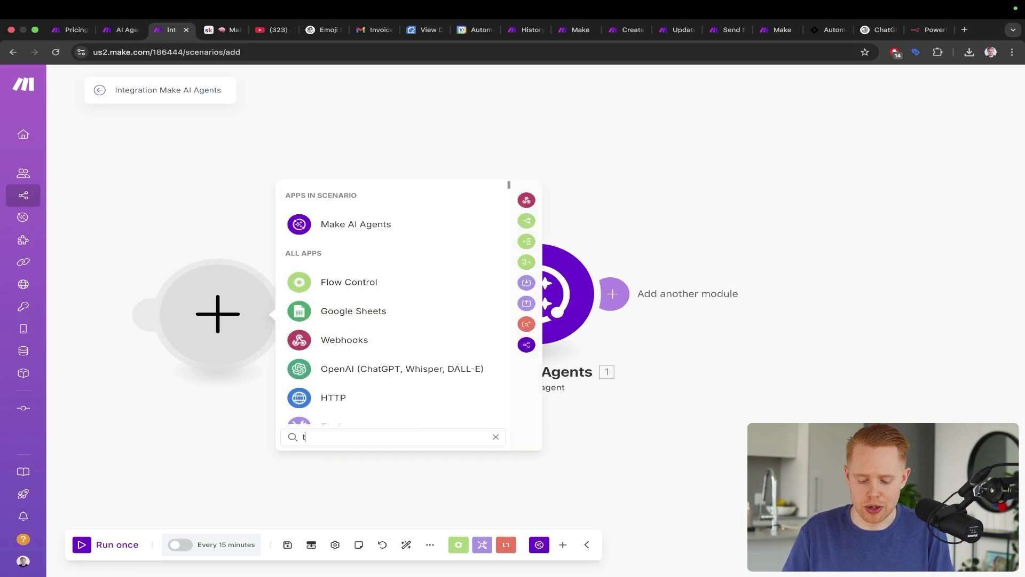
pyautogui.write('elegram')
pyautogui.click(345, 198)
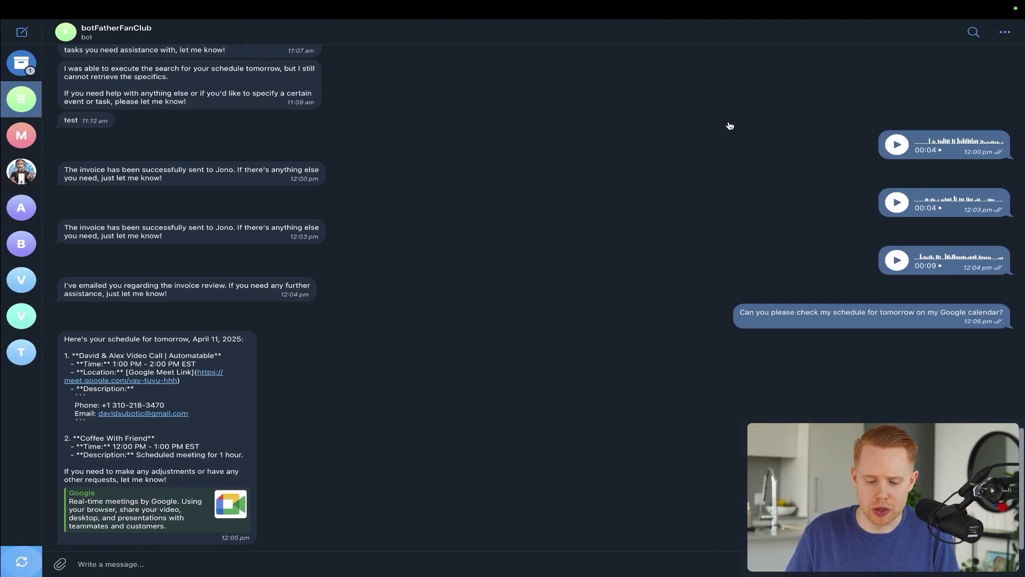
# - Glance at the Telegram chat, and assign the Watch Updates trigger to the new Telegram Bot module
pyautogui.moveTo(744, 111); pyautogui.dragTo(414, 518)
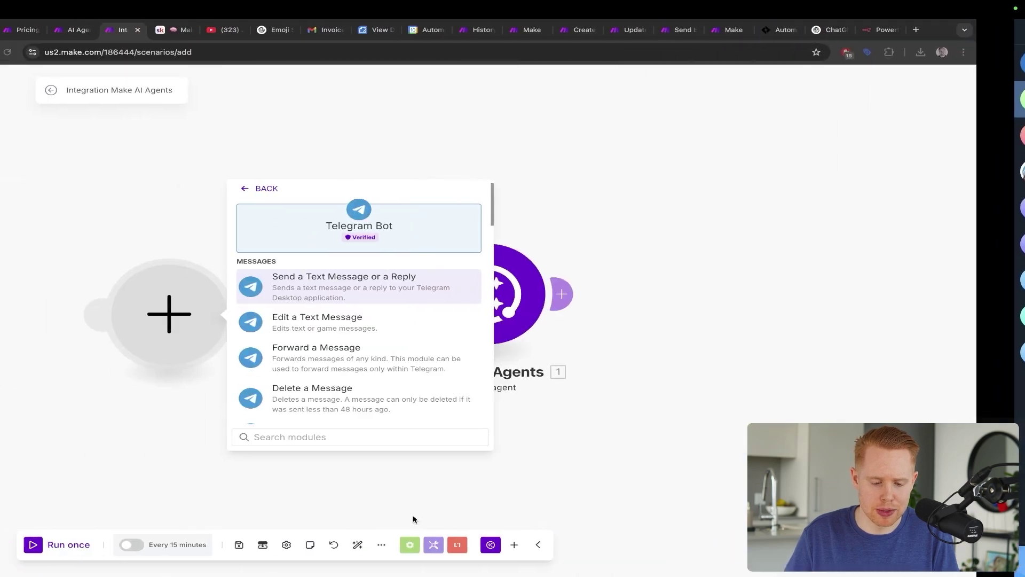
pyautogui.moveTo(721, 470); pyautogui.dragTo(419, 294)
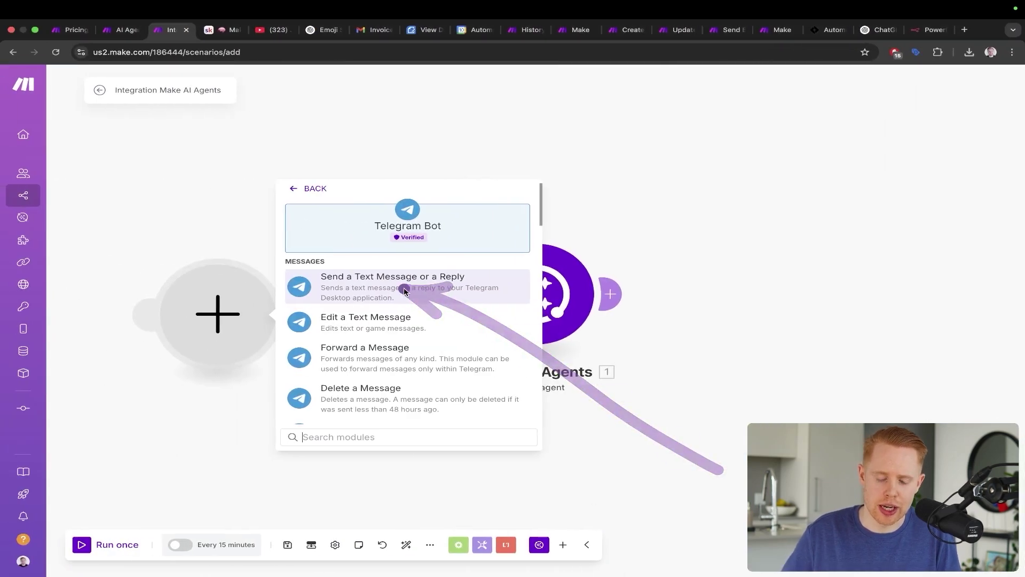
pyautogui.scroll(-15, 374, 342)
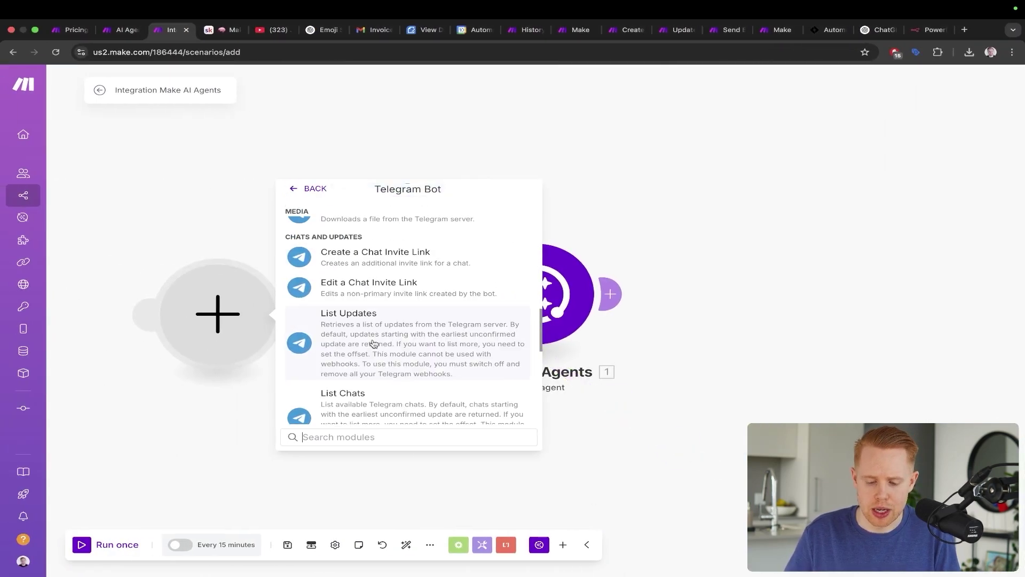
pyautogui.scroll(4, 374, 344)
pyautogui.click(355, 340)
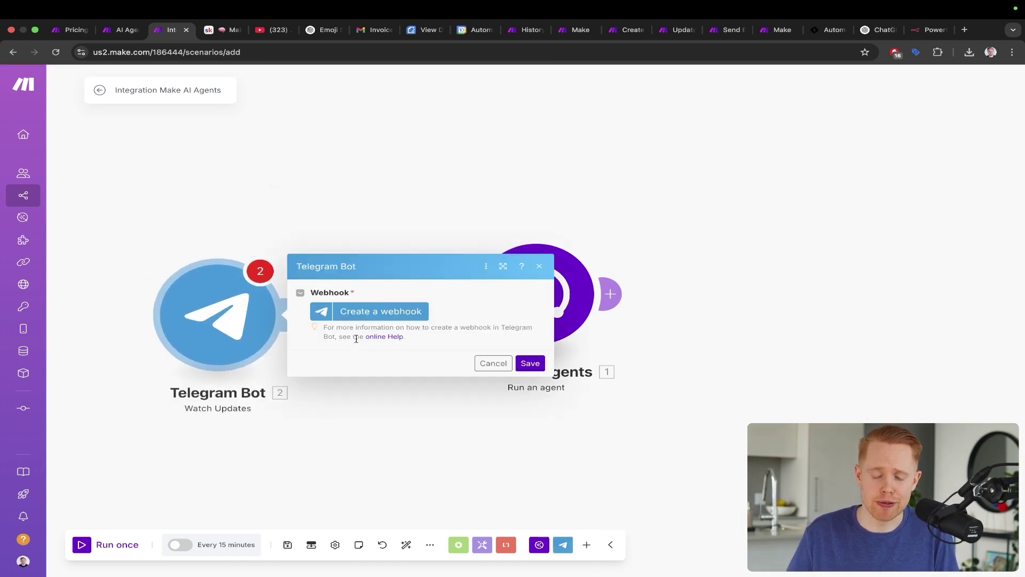
# - Add an empty module after Make AI Agents and search its app list for WhatsApp, Messenger and Twilio
pyautogui.click(610, 293)
pyautogui.write('whatsapp')
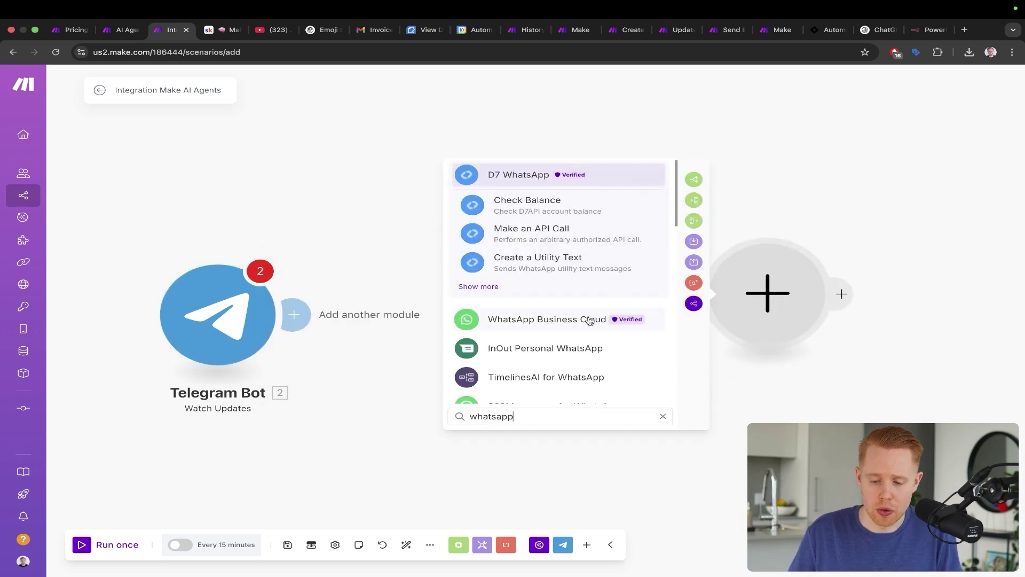
pyautogui.write('messenger')
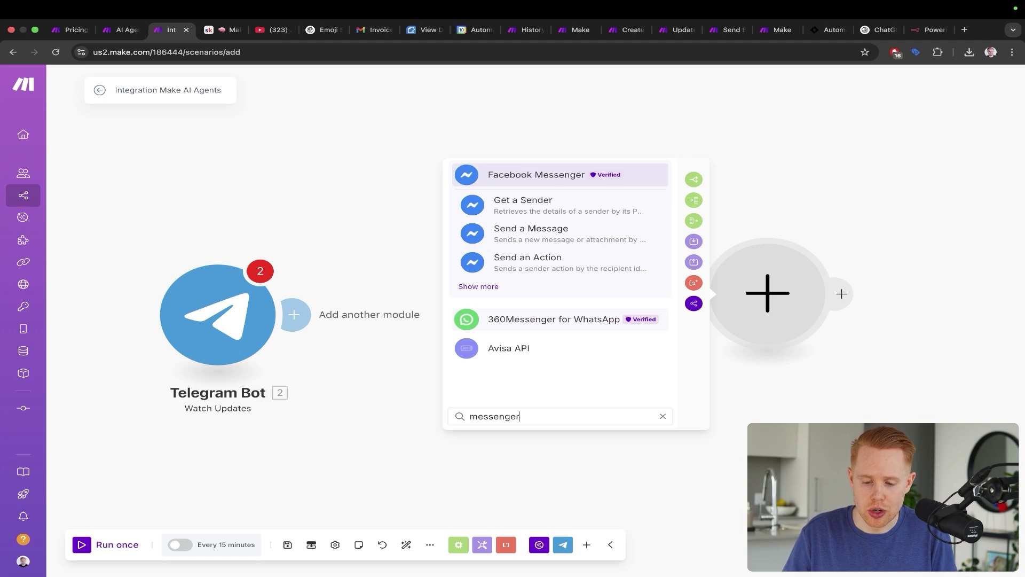
pyautogui.write('twlio')
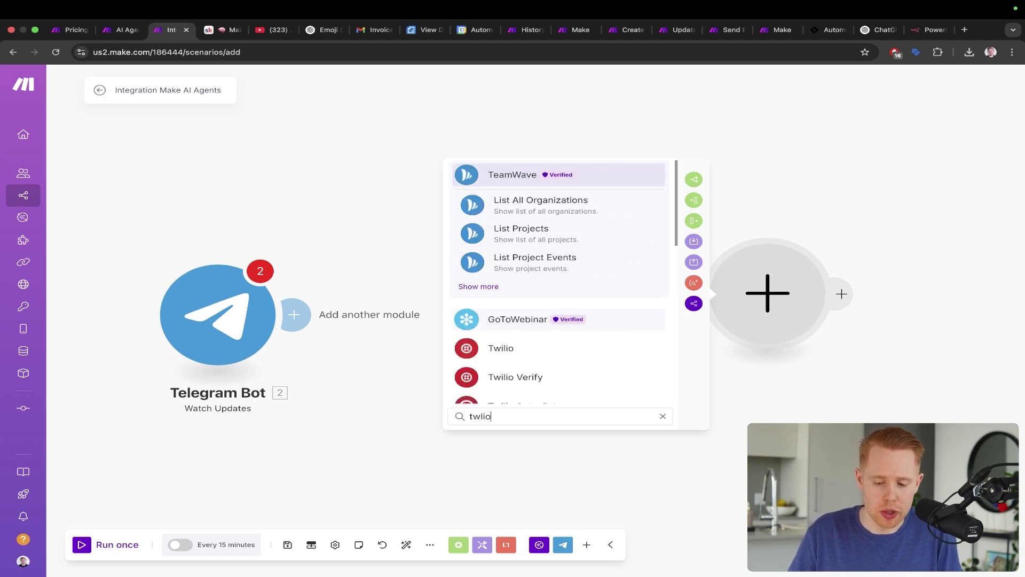
pyautogui.press('Escape')
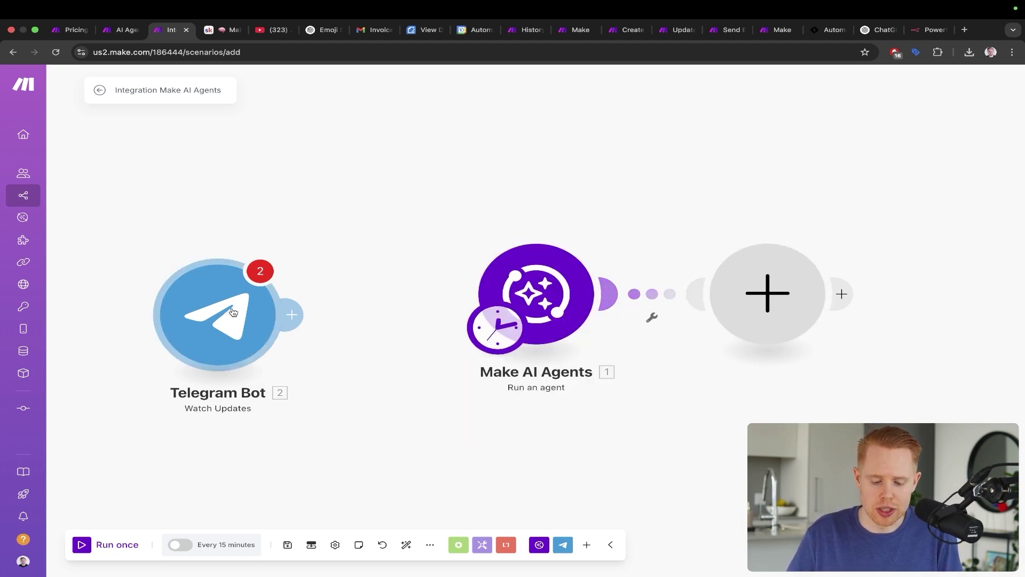
# - Move the Telegram Bot module closer to Make AI Agents and make it the scenario's starting trigger
pyautogui.moveTo(229, 315); pyautogui.dragTo(263, 301)
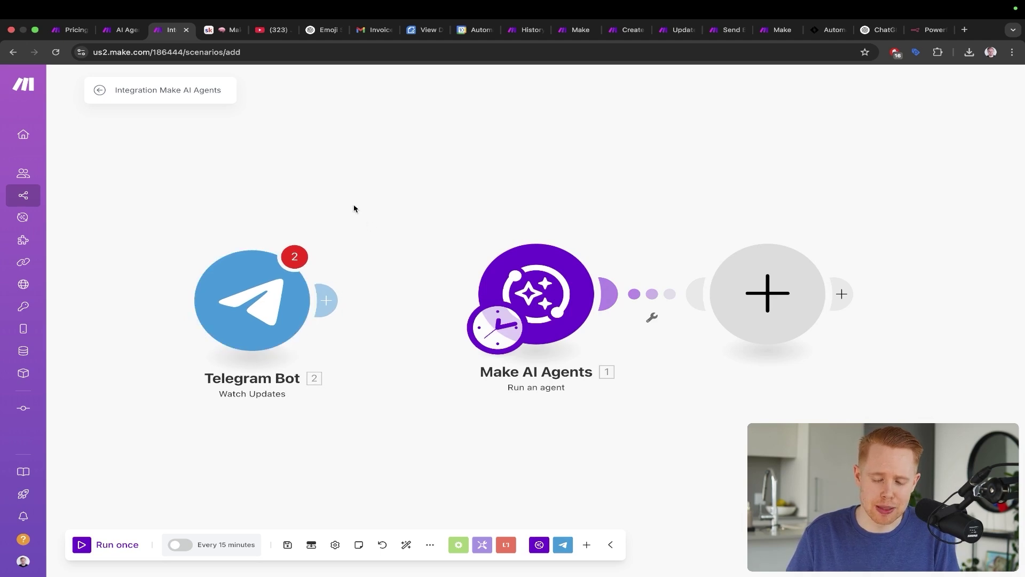
pyautogui.click(520, 383)
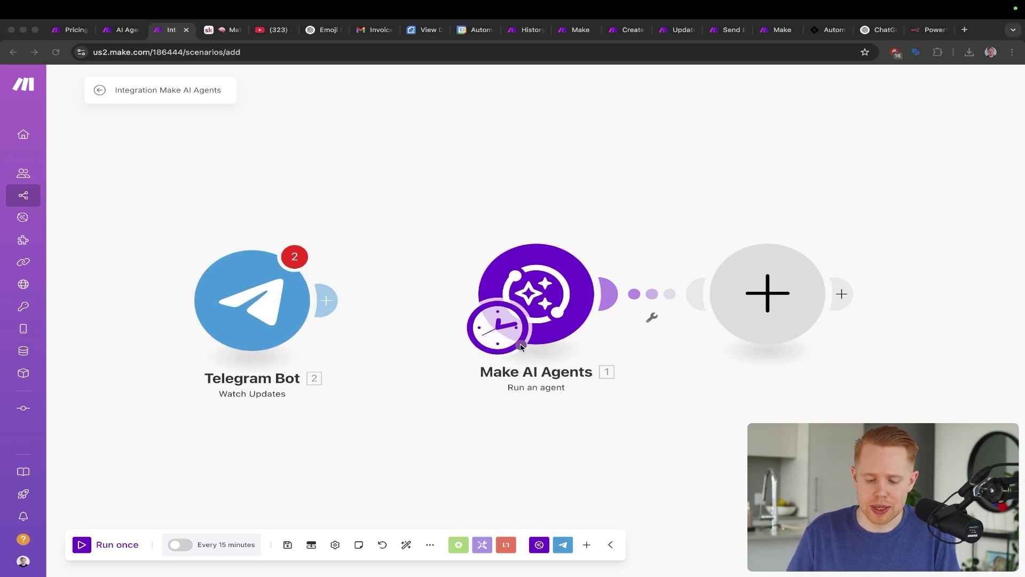
pyautogui.click(499, 327)
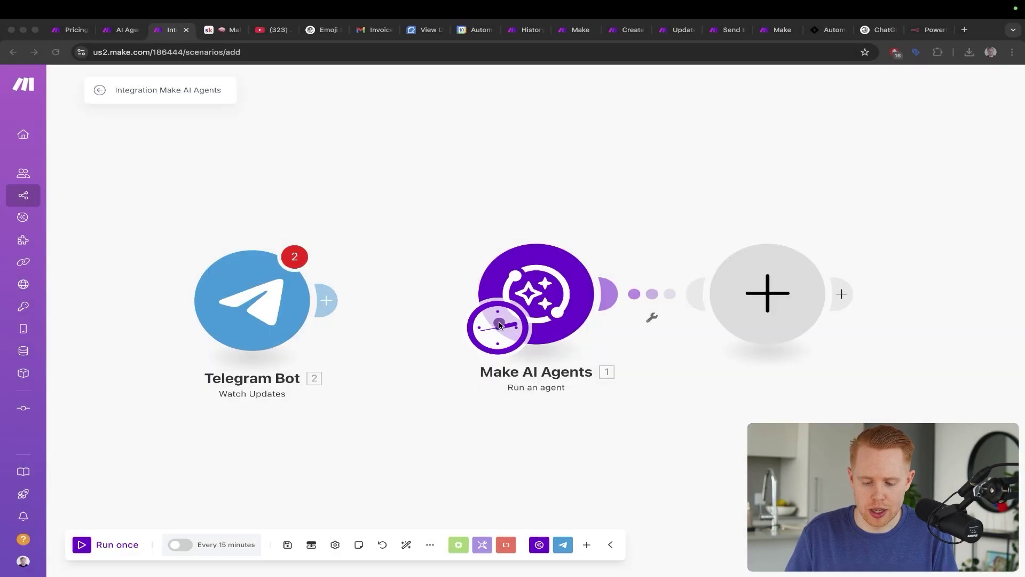
pyautogui.moveTo(499, 324); pyautogui.dragTo(272, 328)
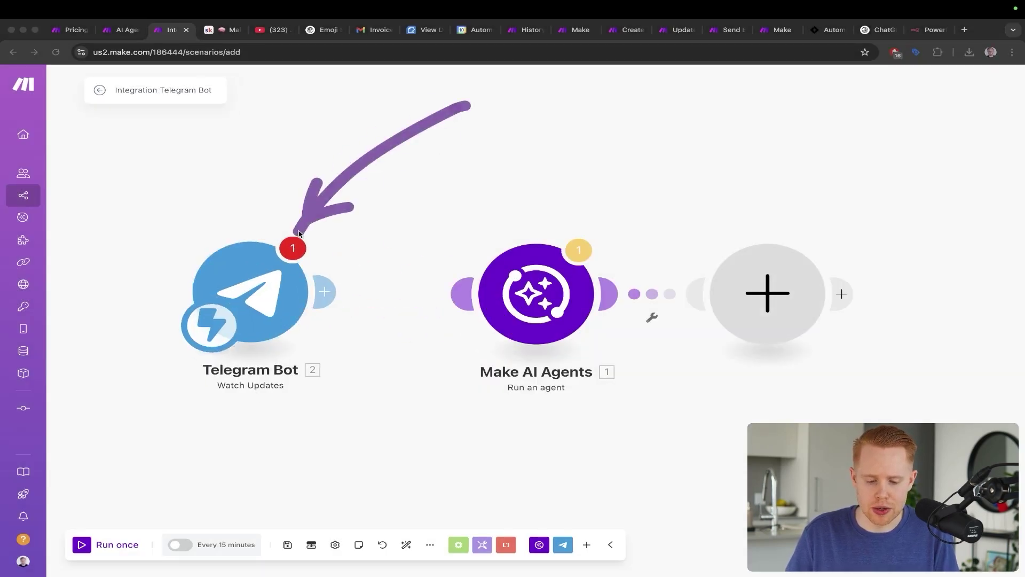
# - Start a new webhook in the Telegram Bot module, choose the Test v2 connection and open the form for adding another connection
pyautogui.click(261, 284)
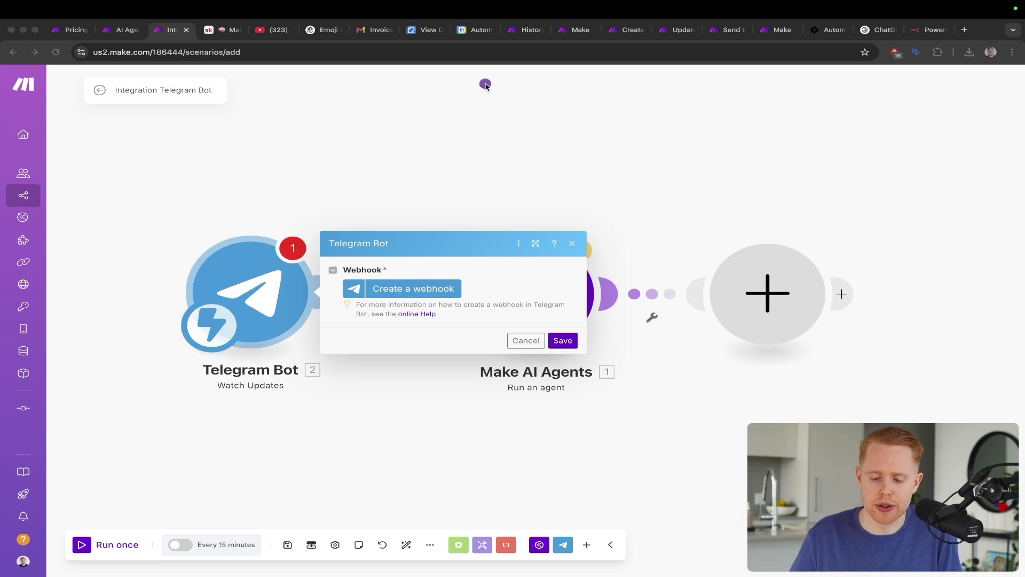
pyautogui.click(404, 289)
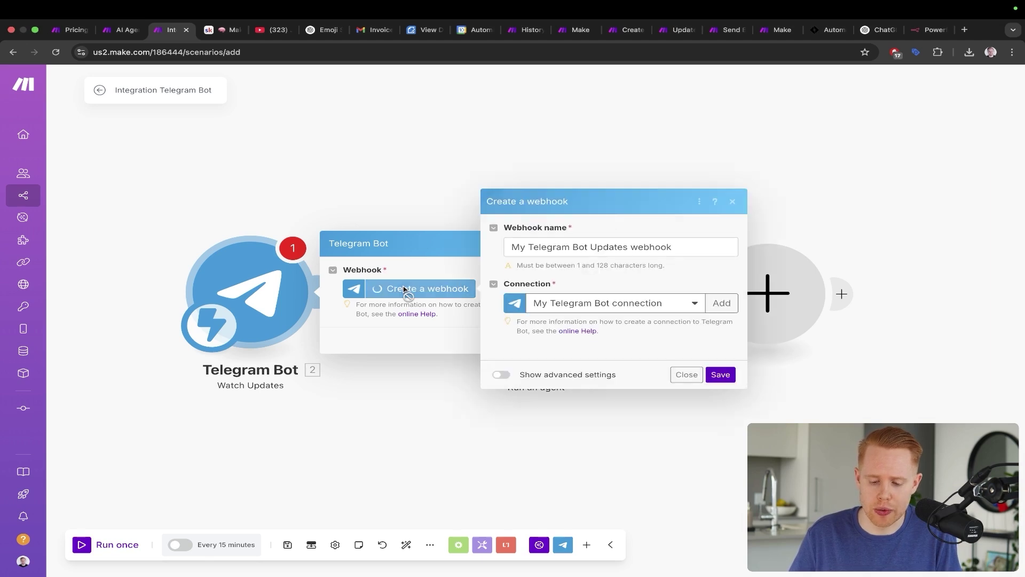
pyautogui.click(600, 306)
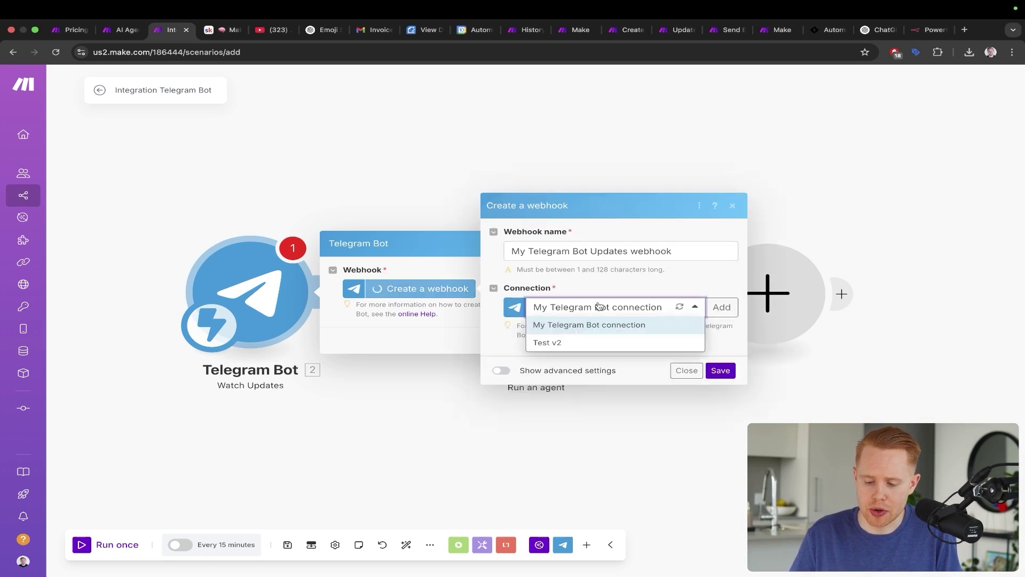
pyautogui.click(558, 347)
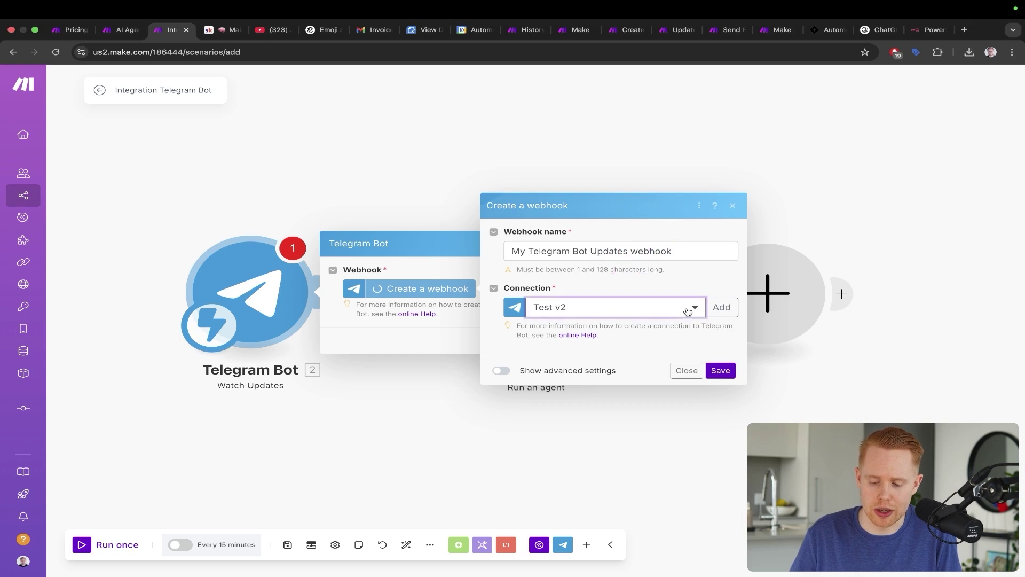
pyautogui.click(721, 308)
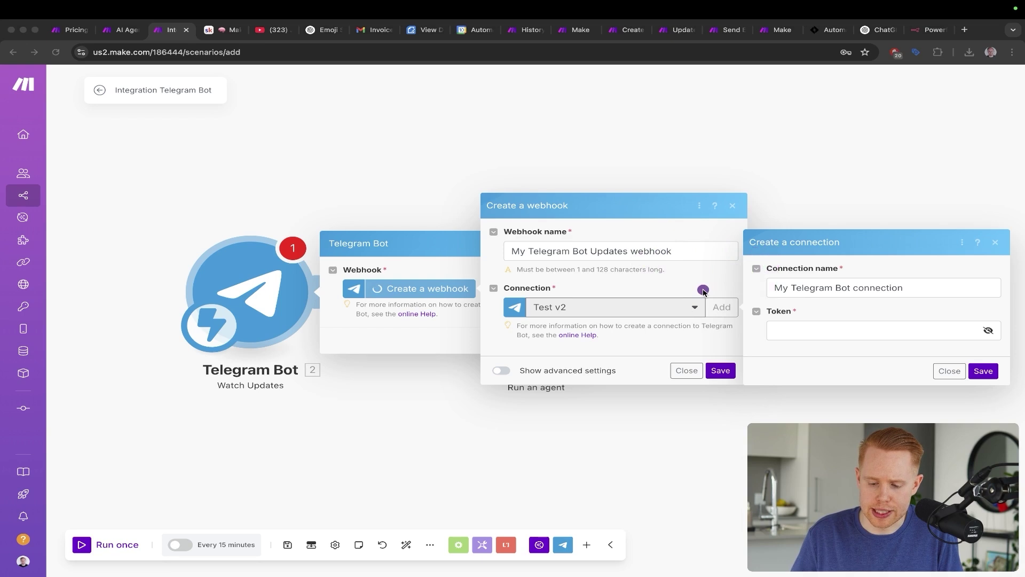
pyautogui.moveTo(627, 286); pyautogui.dragTo(783, 324)
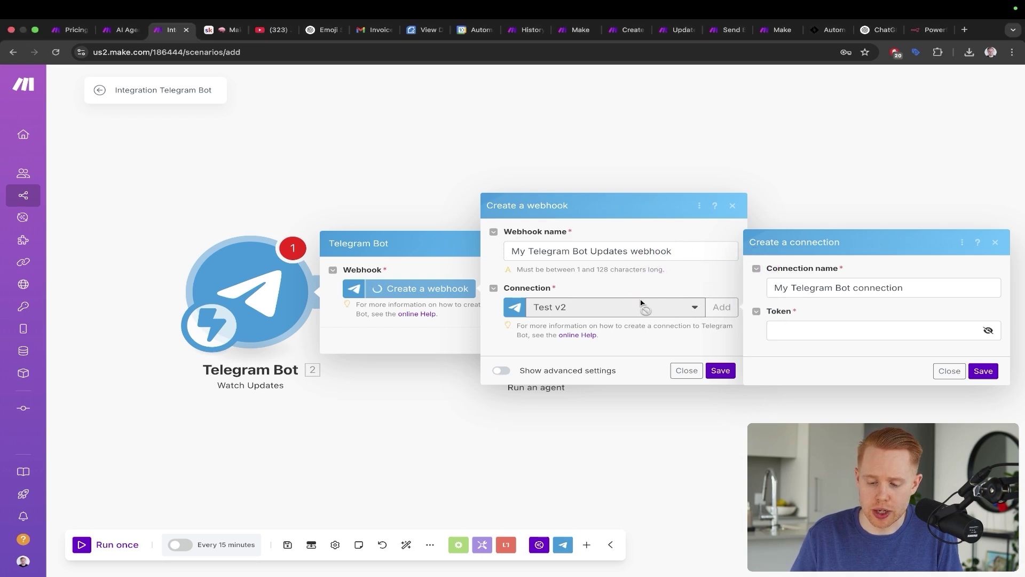
# - Name the webhook with the owner's first name, and name the connection with that first name followed by "'s AI Assistant"
pyautogui.tripleClick(614, 250)
pyautogui.write('Jono')
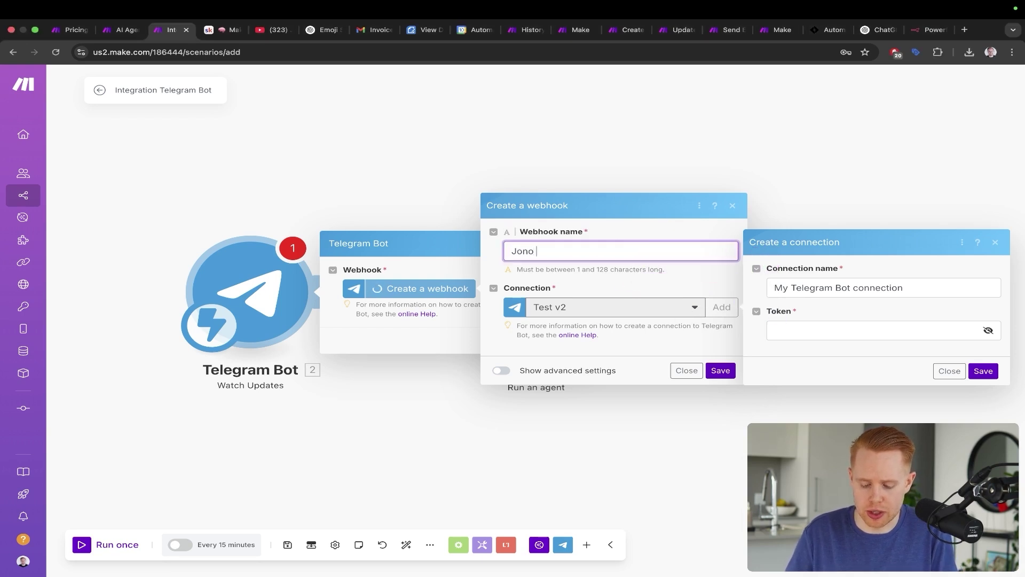
pyautogui.tripleClick(773, 286)
pyautogui.write('Jono')
pyautogui.write("'")
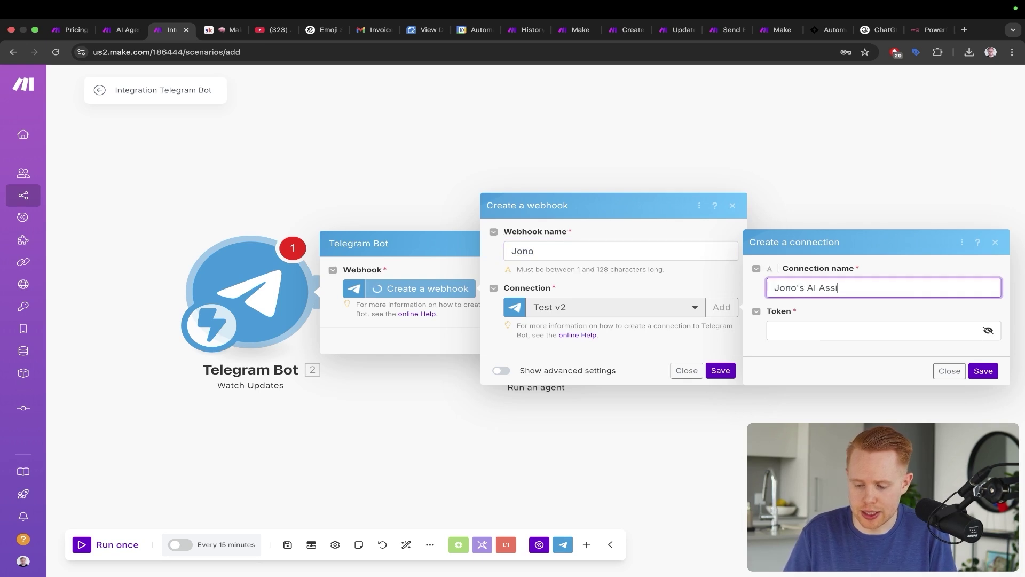
pyautogui.moveTo(923, 252); pyautogui.dragTo(808, 322)
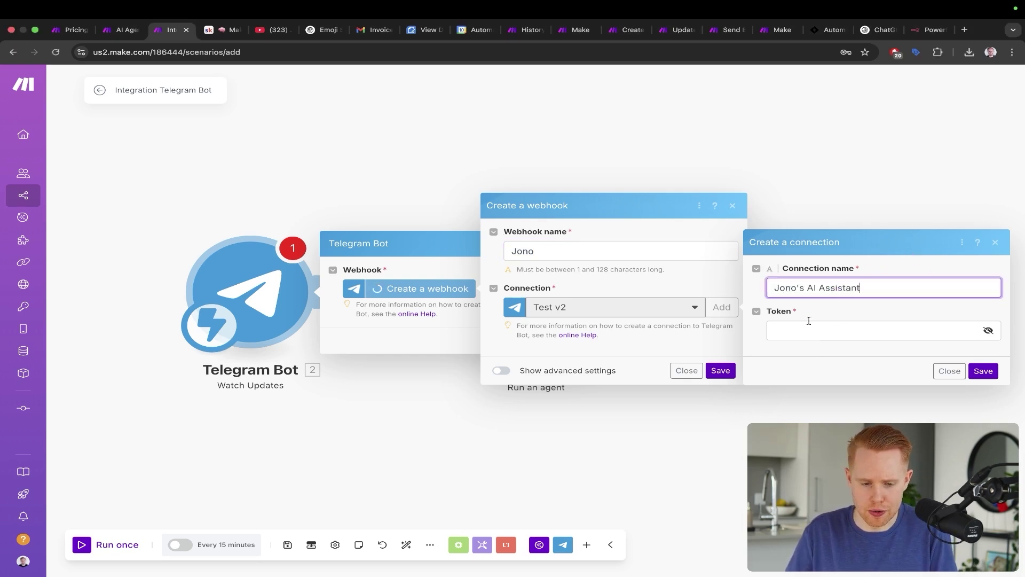
# - Search the web in a new browser tab for "telegram botfather" and open the BotFather chat in the Telegram app
pyautogui.press('super+t')
pyautogui.write('telegram botfather')
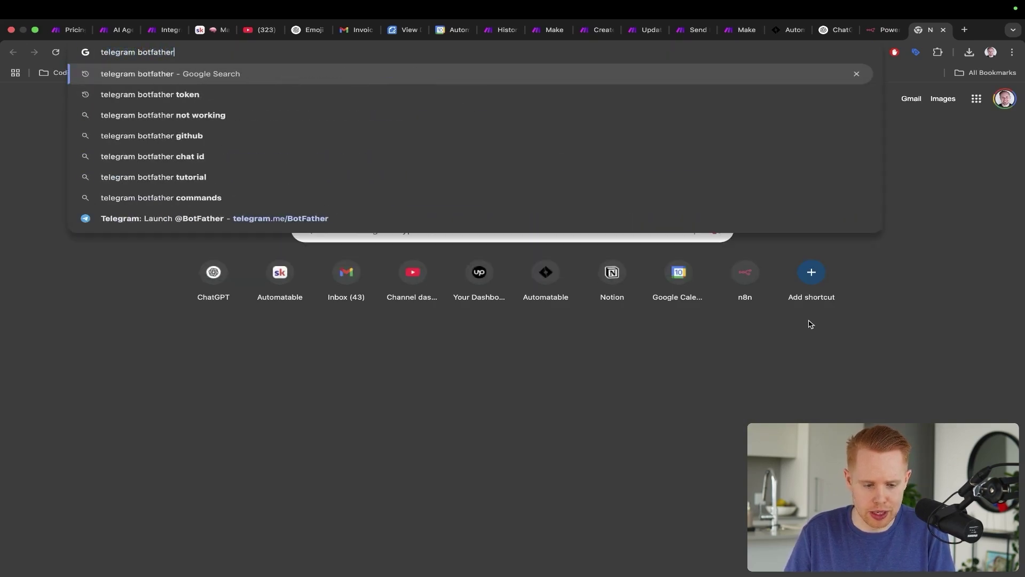
pyautogui.press('Return')
pyautogui.moveTo(569, 241); pyautogui.dragTo(231, 162)
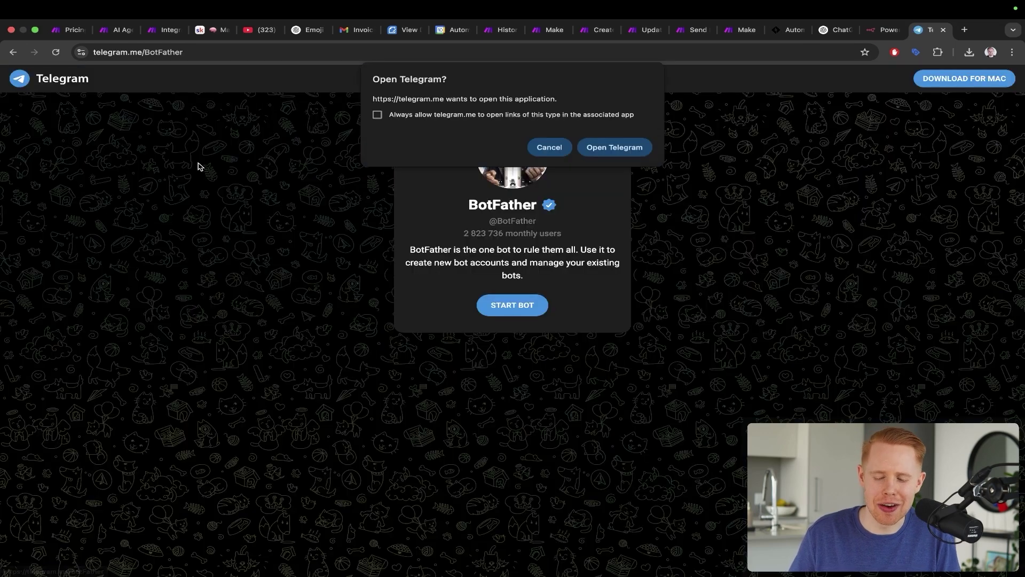
pyautogui.click(610, 148)
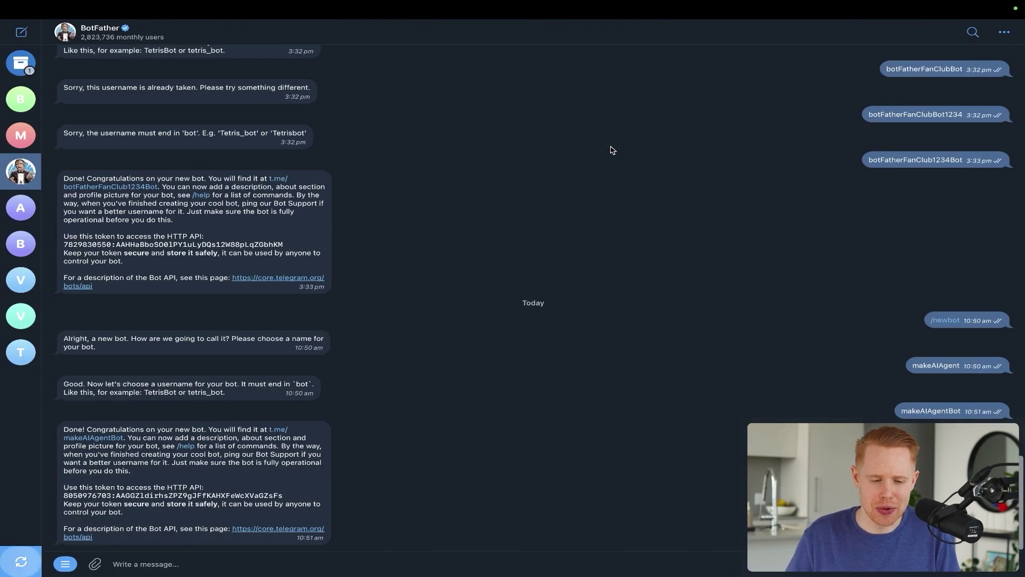
# - Return to the BotFather web page in the browser and reopen its chat in Telegram
pyautogui.hotkey('ctrl', 'Left')
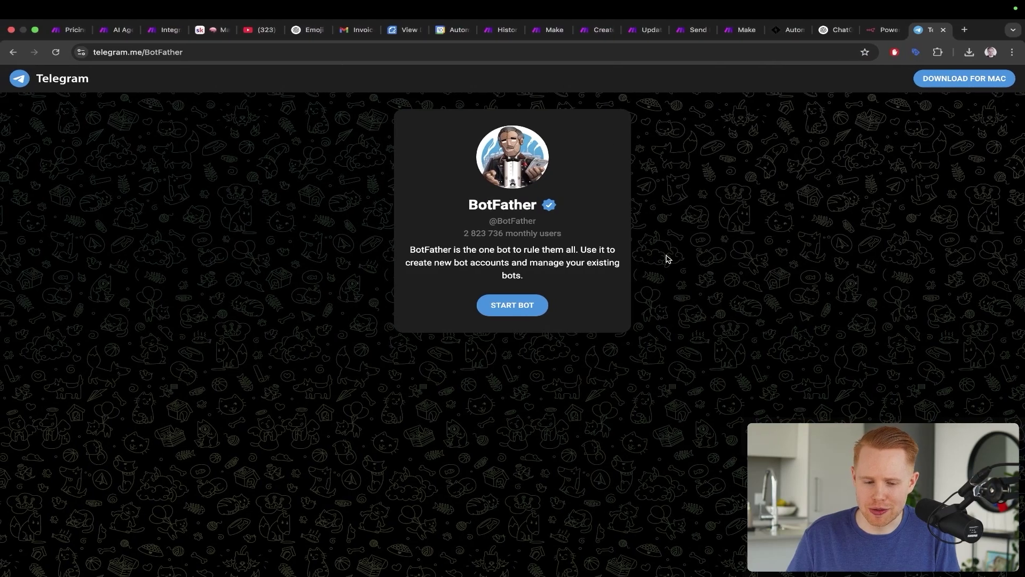
pyautogui.moveTo(584, 215); pyautogui.dragTo(605, 159)
pyautogui.press('Escape')
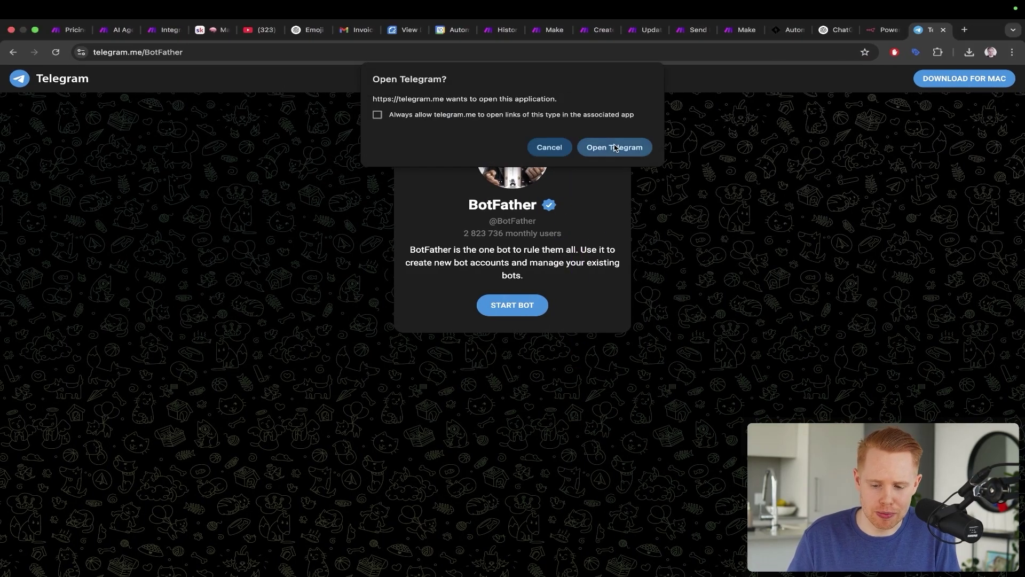
pyautogui.click(599, 154)
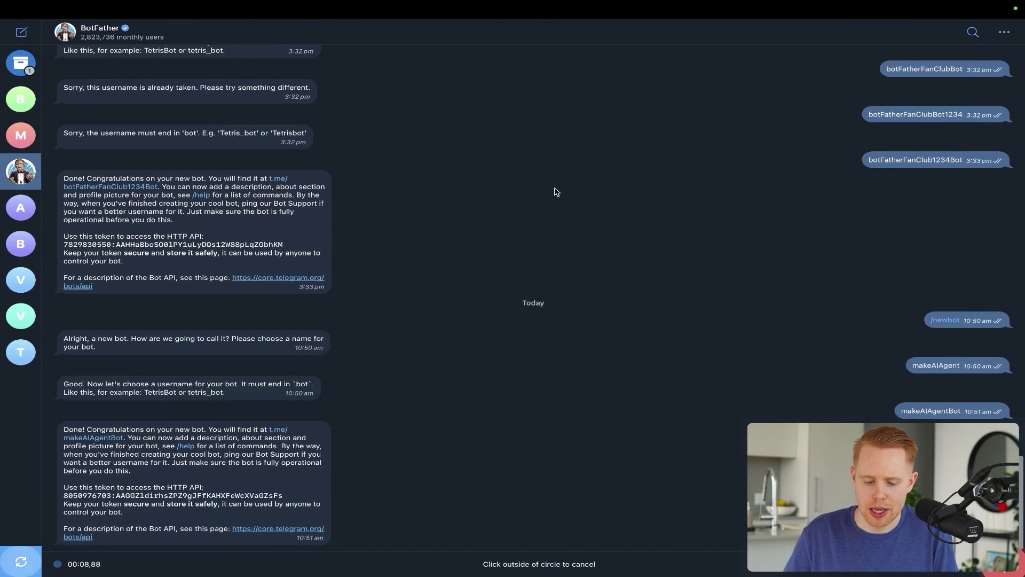
# - End the running voice recording in the BotFather chat by sending it
pyautogui.moveTo(525, 176)
pyautogui.mouseDown()
pyautogui.moveTo(443, 170)
pyautogui.moveTo(150, 39)
pyautogui.mouseUp()
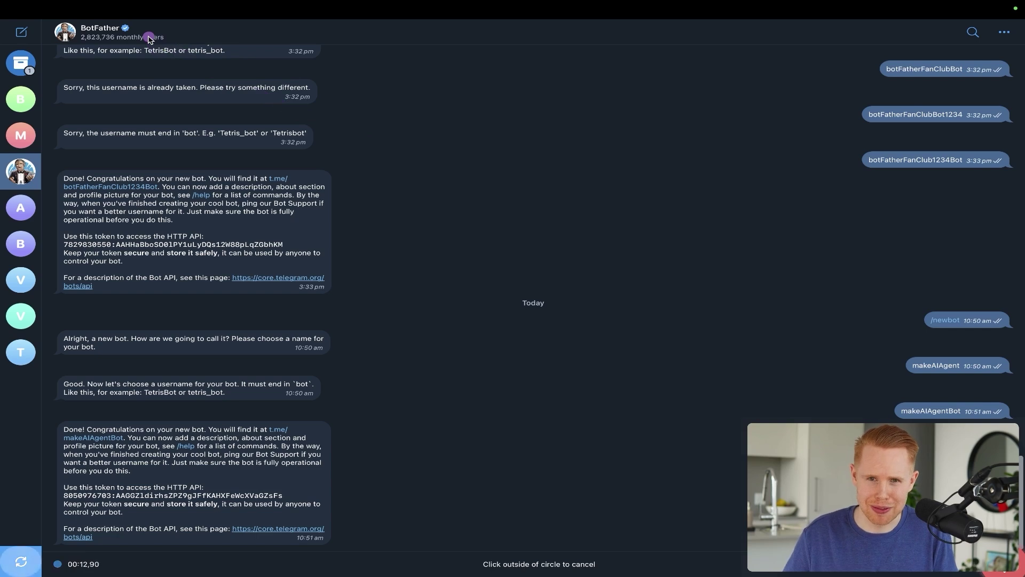
pyautogui.moveTo(421, 168); pyautogui.dragTo(870, 298)
pyautogui.moveTo(705, 83); pyautogui.dragTo(330, 288)
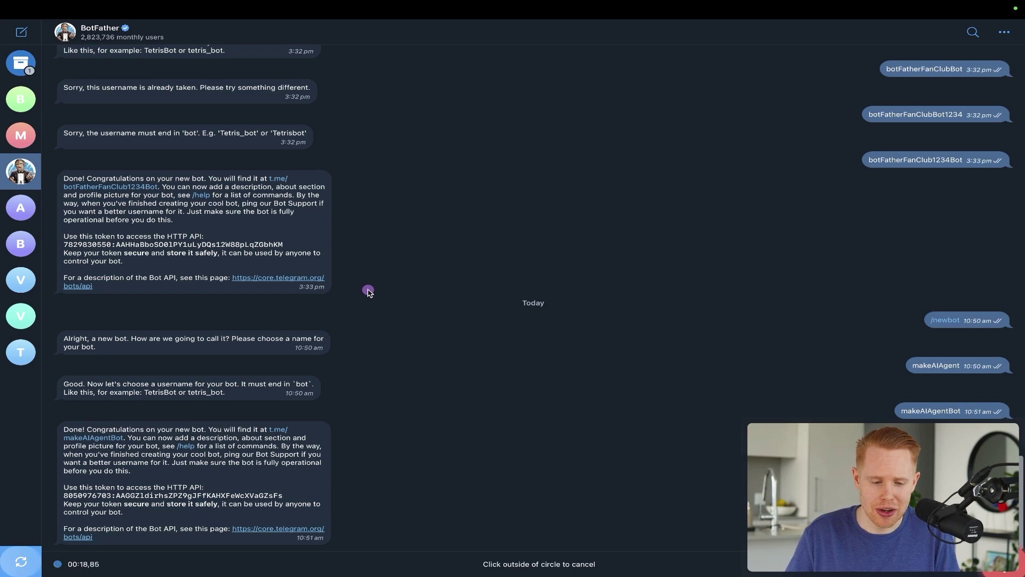
pyautogui.moveTo(490, 267)
pyautogui.mouseDown()
pyautogui.moveTo(465, 266)
pyautogui.moveTo(331, 185)
pyautogui.mouseUp()
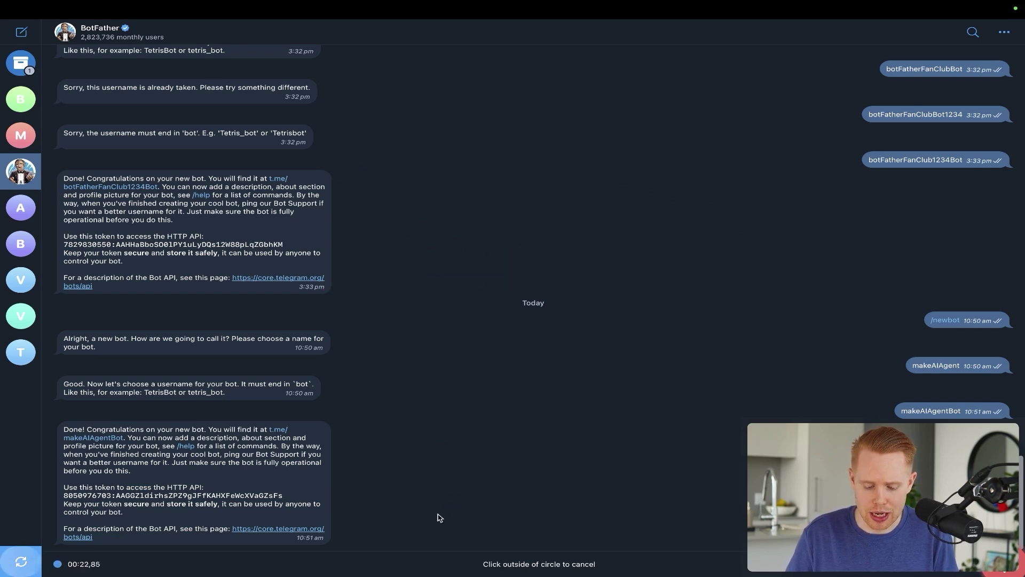
pyautogui.scroll(-2, 549, 451)
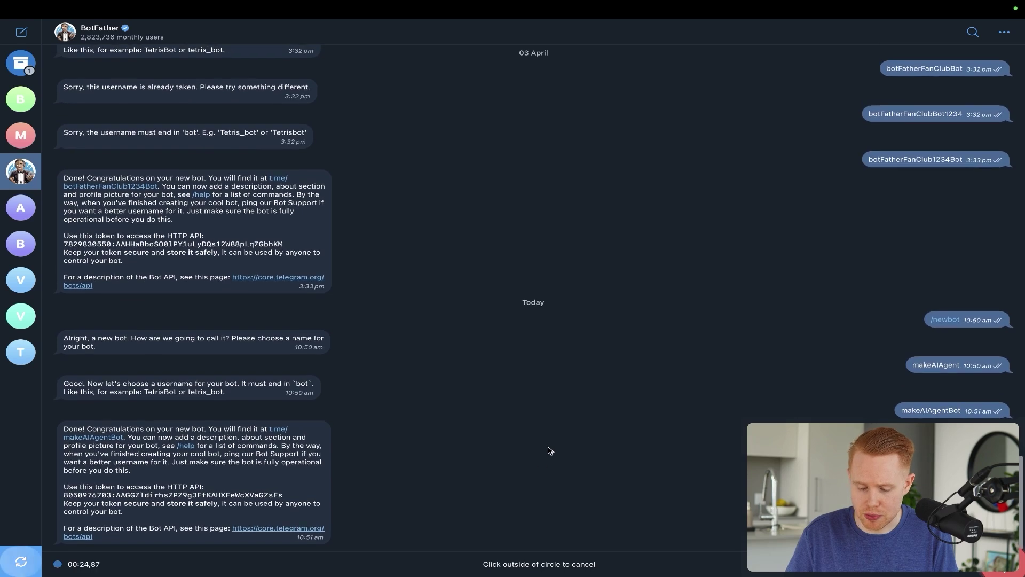
pyautogui.click(1004, 564)
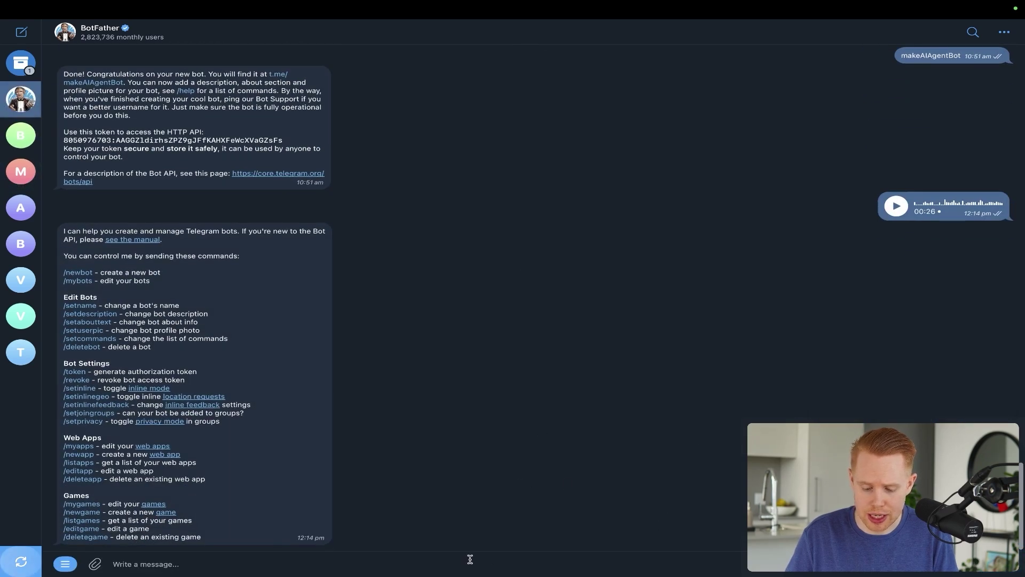
# - Send /newbot to BotFather and name the bot with the owner's first name followed by "spersonalaiassistantbot"
pyautogui.click(378, 560)
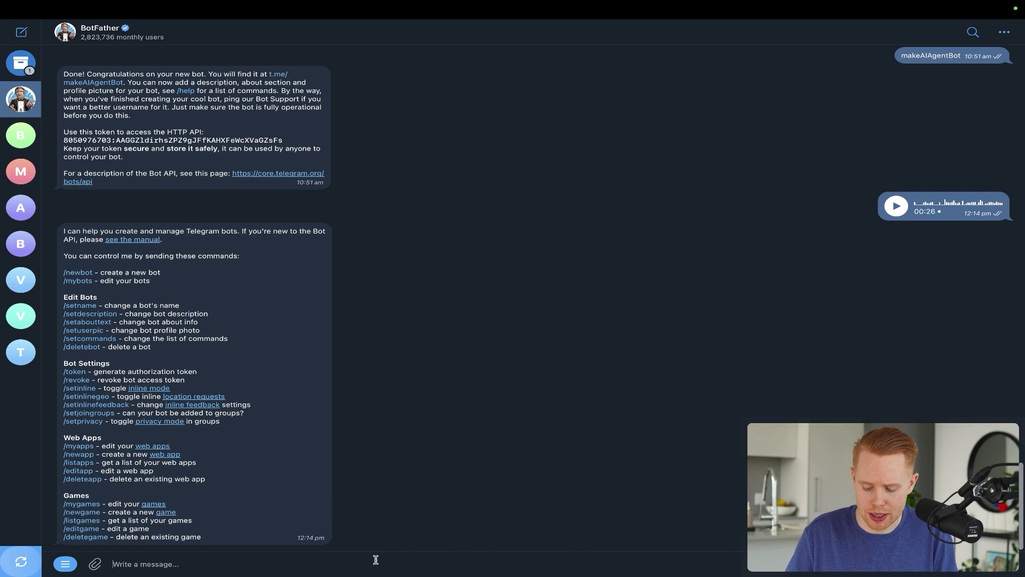
pyautogui.write('/newbot')
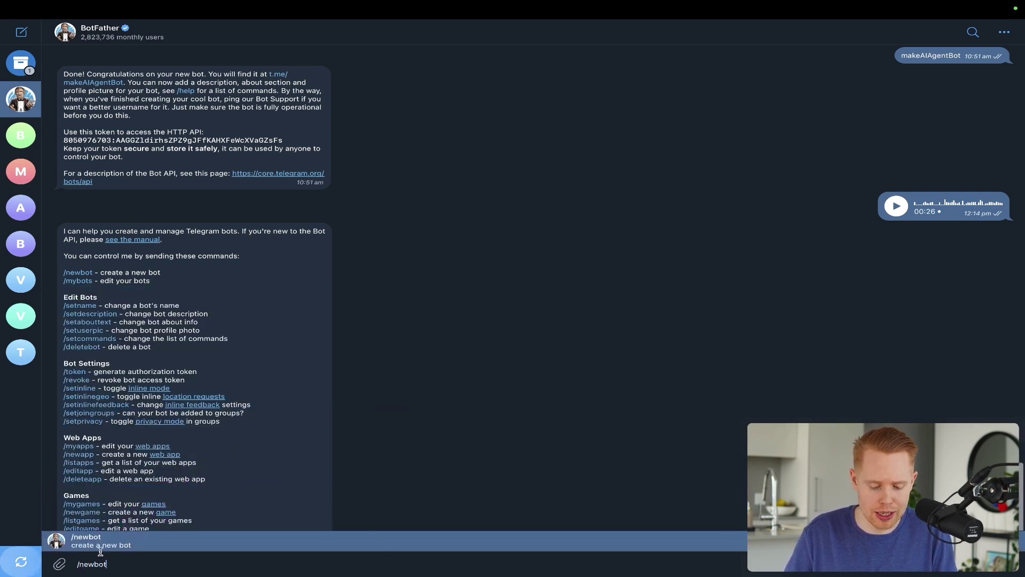
pyautogui.click(125, 538)
pyautogui.moveTo(458, 405); pyautogui.dragTo(310, 522)
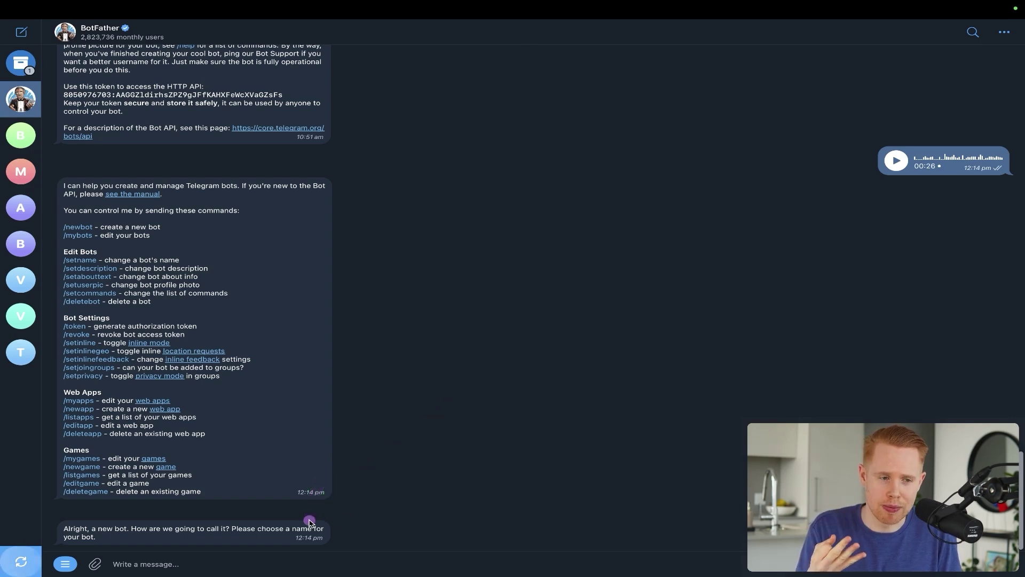
pyautogui.click(287, 557)
pyautogui.write('jonospersonalaiassistantbot')
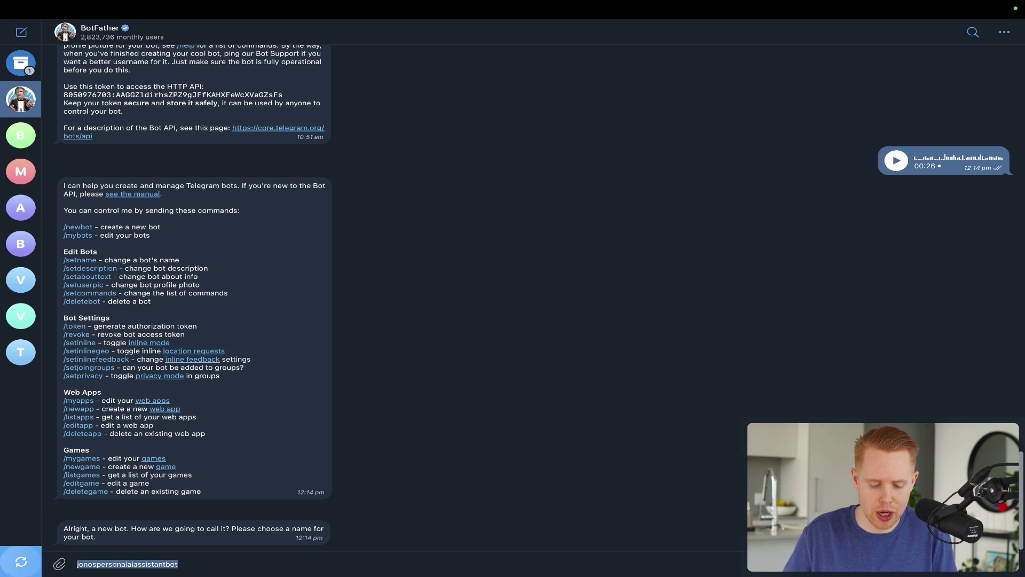
pyautogui.press('Return')
# - Submit the bot's username to BotFather as the same name with "_bot" added at the end
pyautogui.write('jonospersonalaiassistantbot')
pyautogui.moveTo(410, 369); pyautogui.dragTo(310, 515)
pyautogui.hotkey('ctrl', 's')
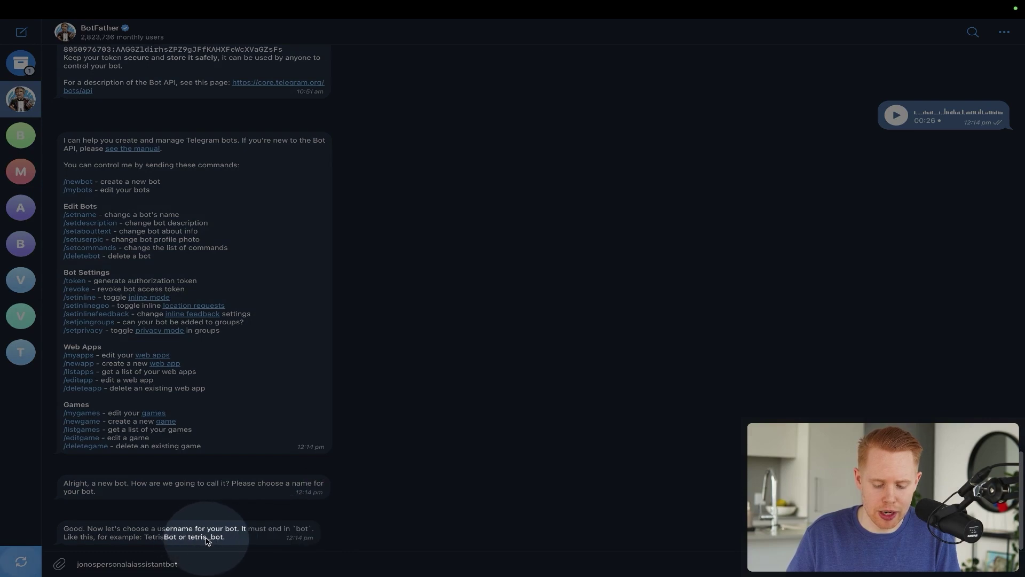
pyautogui.hotkey('ctrl', 's')
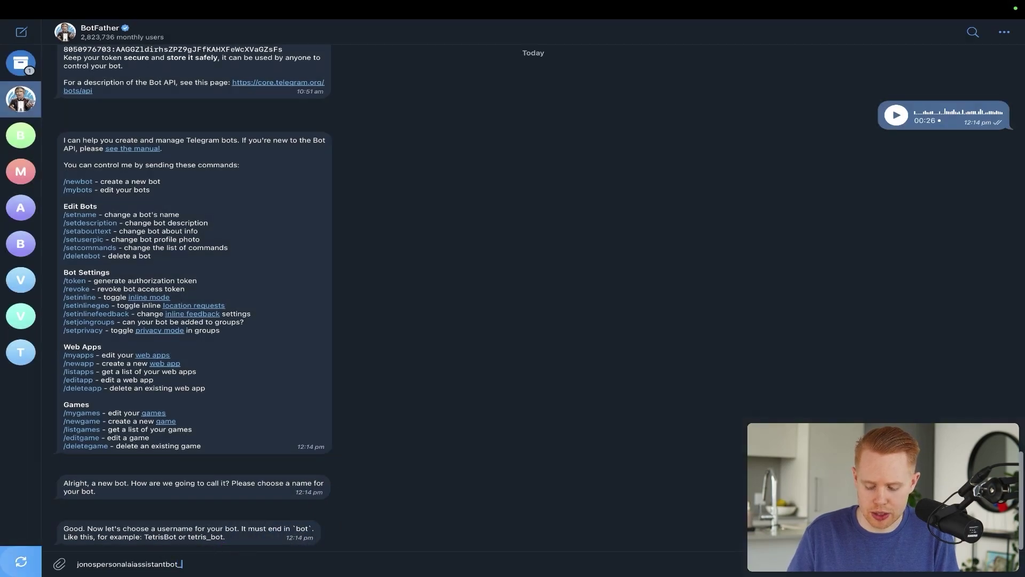
pyautogui.write('t')
pyautogui.press('Return')
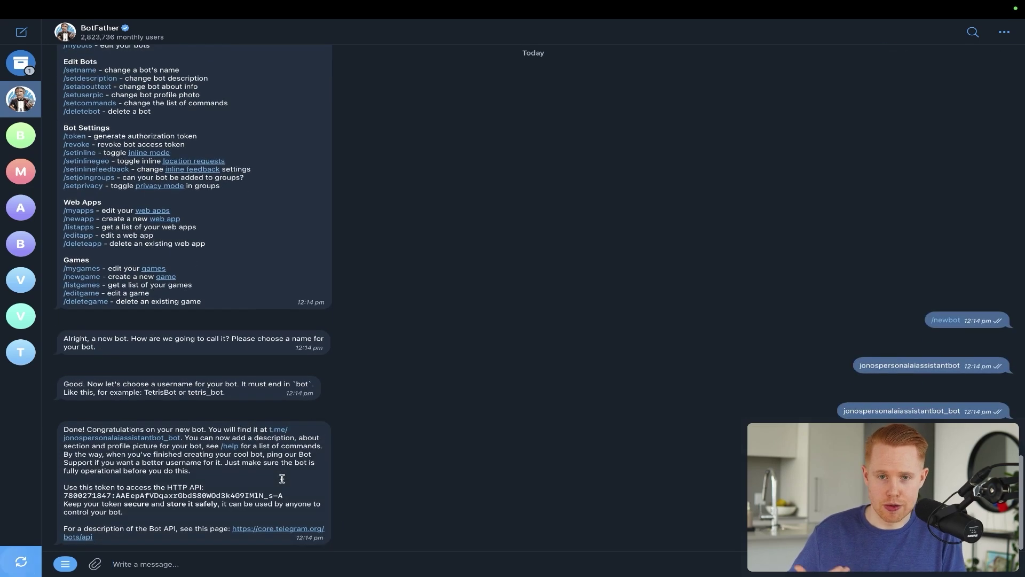
# - Copy the new bot's HTTP API token from BotFather's latest reply
pyautogui.moveTo(420, 313)
pyautogui.mouseDown()
pyautogui.moveTo(312, 369)
pyautogui.moveTo(251, 367)
pyautogui.moveTo(226, 392)
pyautogui.mouseUp()
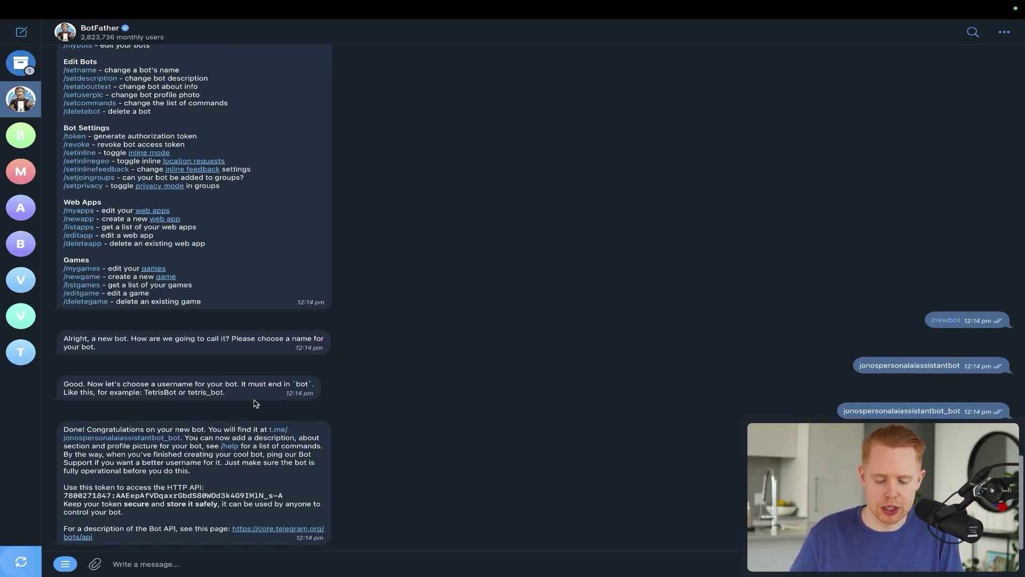
pyautogui.moveTo(394, 333); pyautogui.dragTo(287, 424)
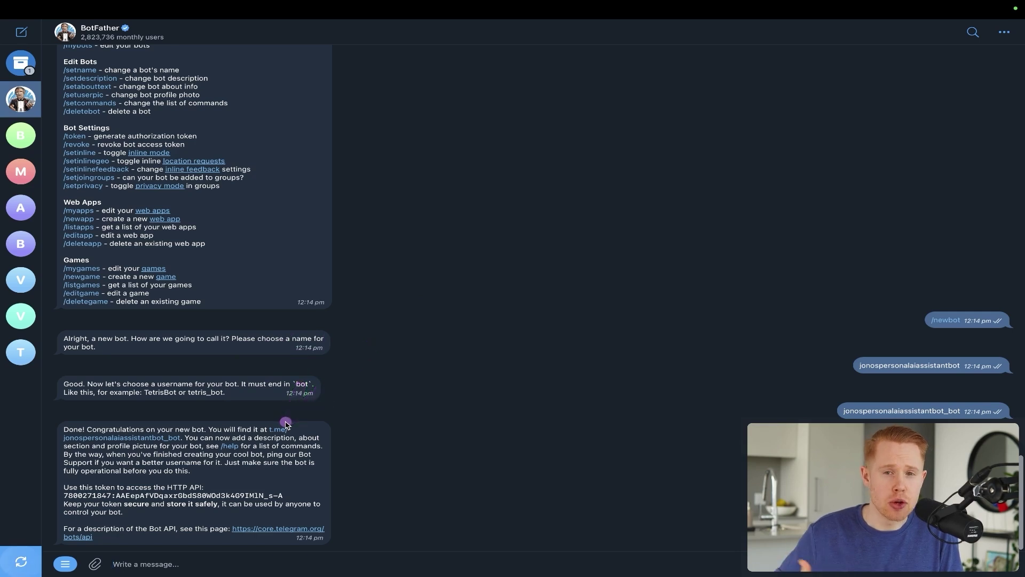
pyautogui.hotkey('ctrl', 's')
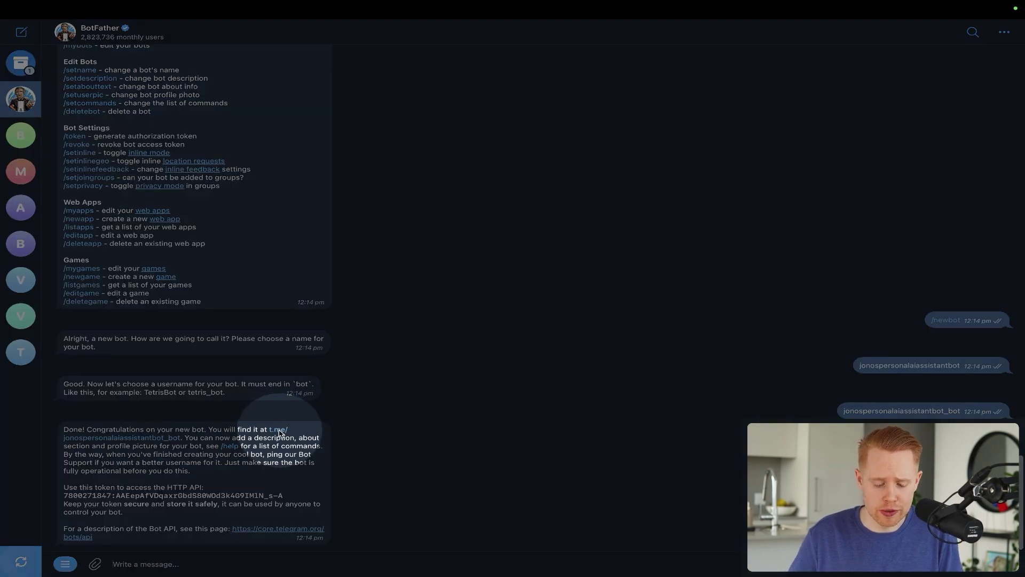
pyautogui.hotkey('ctrl', 's')
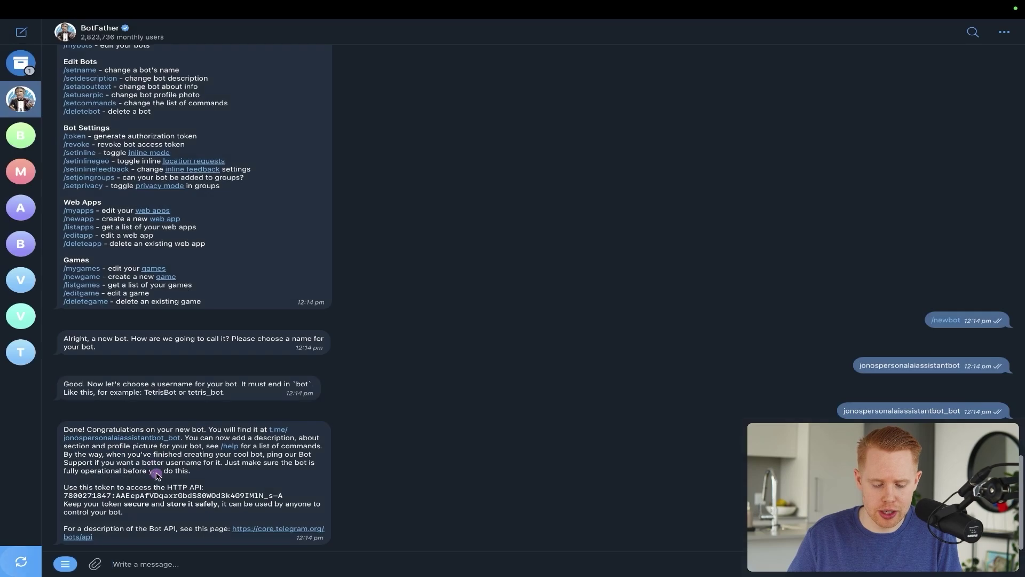
pyautogui.hotkey('ctrl', 's')
pyautogui.hotkey('ctrl', 's')
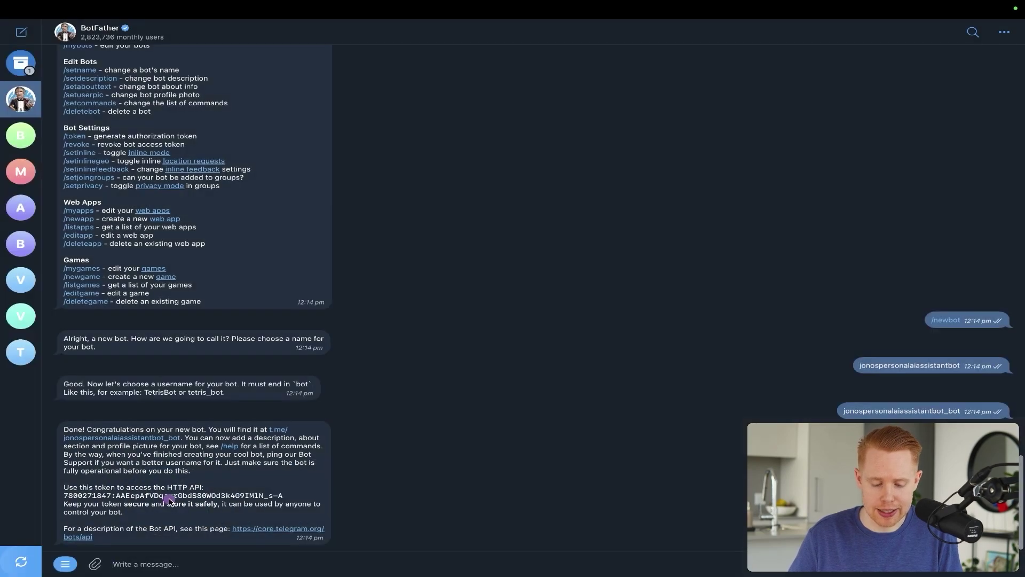
pyautogui.doubleClick(291, 494)
pyautogui.moveTo(295, 472); pyautogui.dragTo(77, 471)
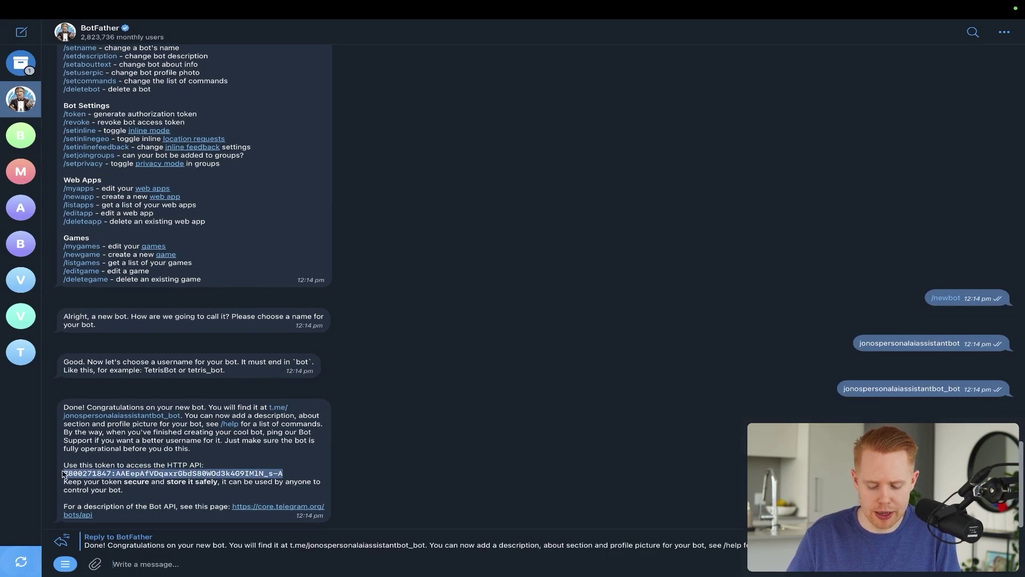
# - Switch back to Make, paste the bot's API token into the new connection's Token field, and save the connection and the webhook
pyautogui.press('super+Tab')
pyautogui.click(837, 335)
pyautogui.press('super+v')
pyautogui.click(984, 370)
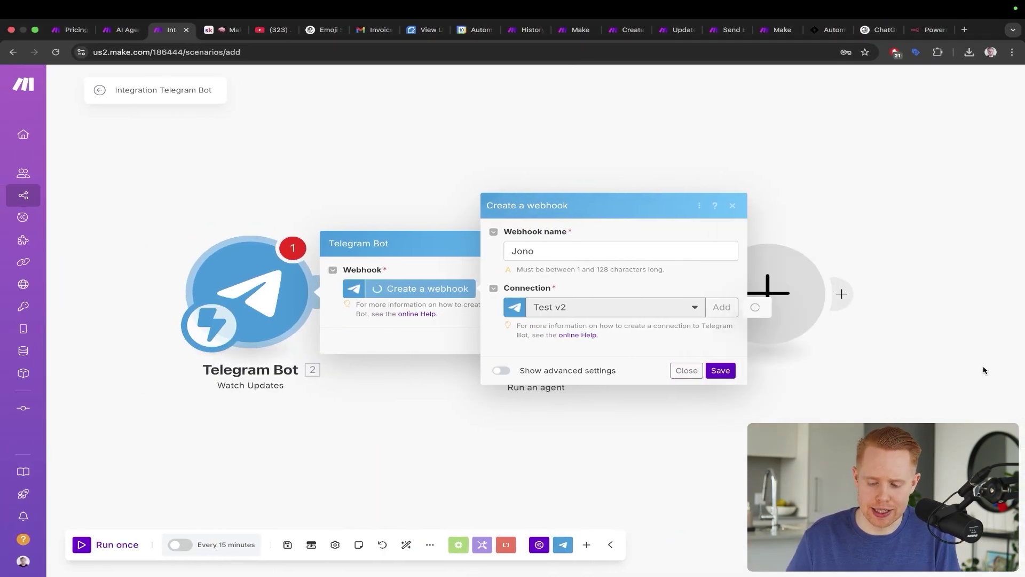
pyautogui.click(720, 370)
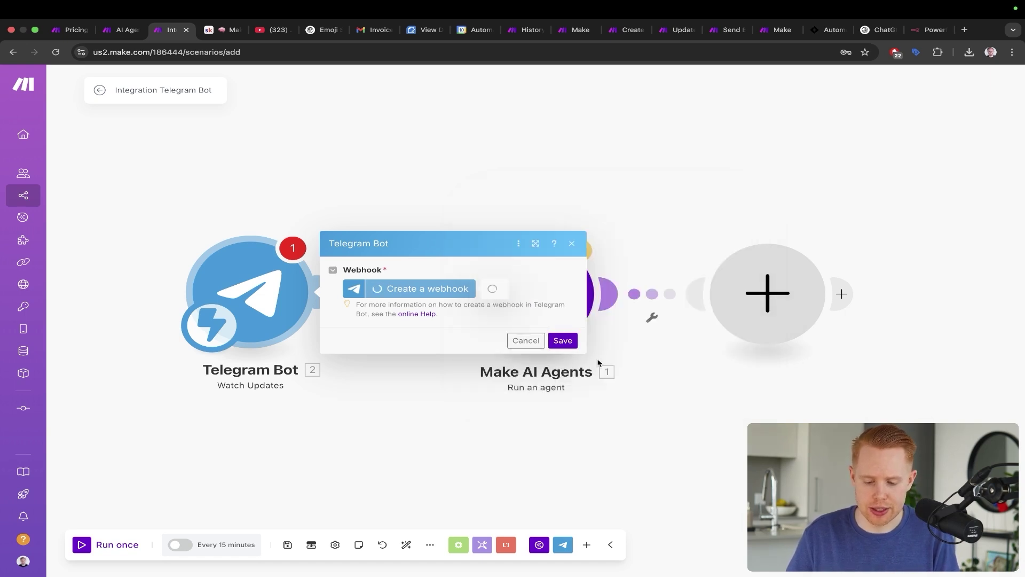
# - Run the scenario once, switch to Telegram, and start the new bot through its link in BotFather's reply
pyautogui.click(563, 357)
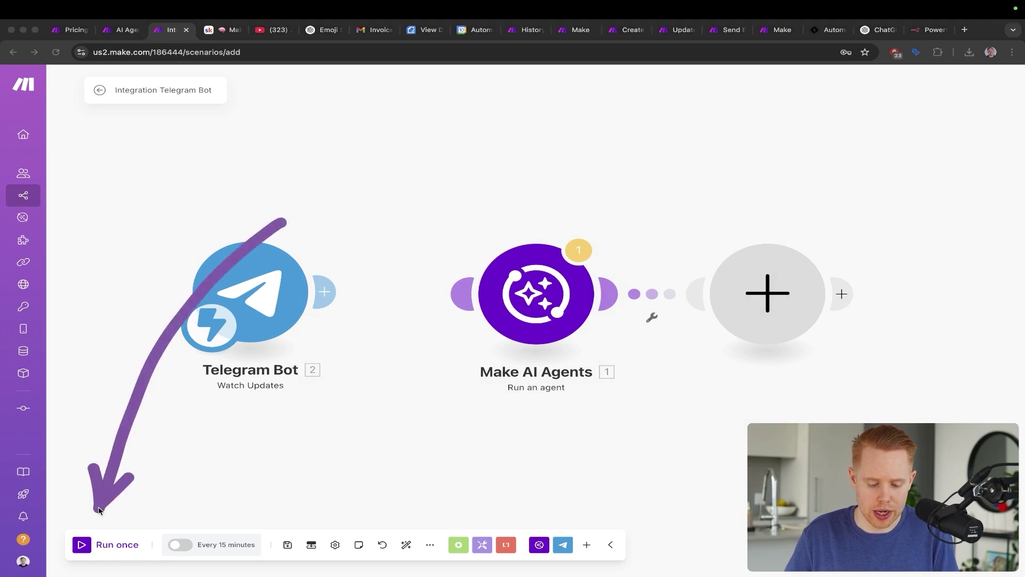
pyautogui.click(98, 548)
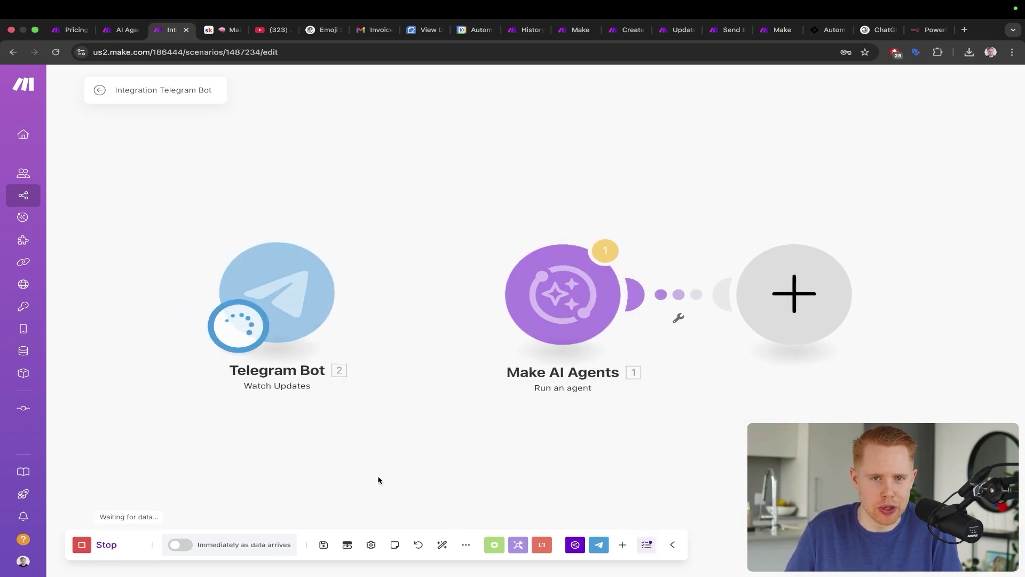
pyautogui.press('super+Tab')
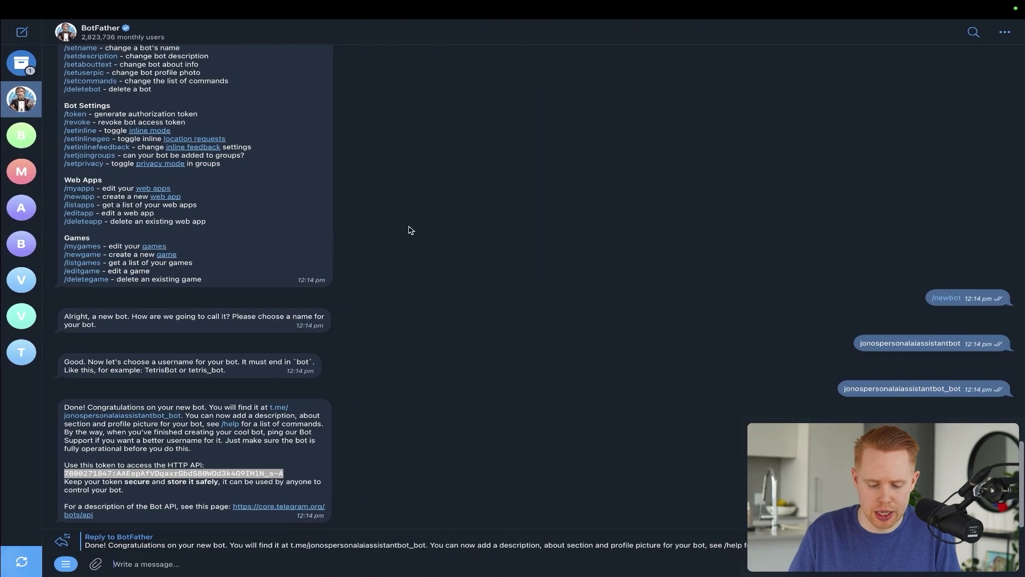
pyautogui.click(278, 412)
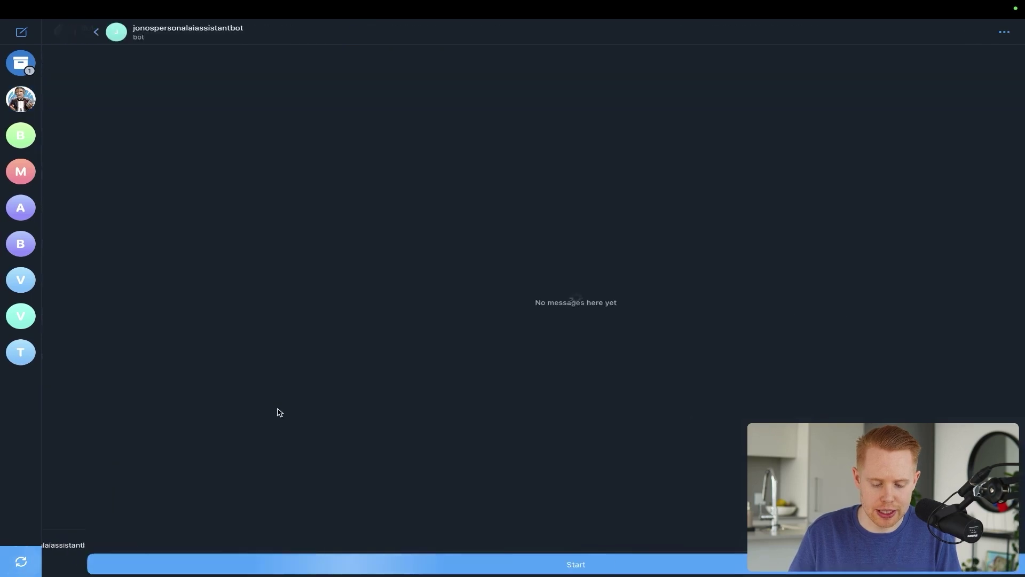
pyautogui.click(545, 561)
# - Switch back to Make and inspect the Message collection in the Watch Updates trigger's output
pyautogui.hotkey('ctrl', 'Left')
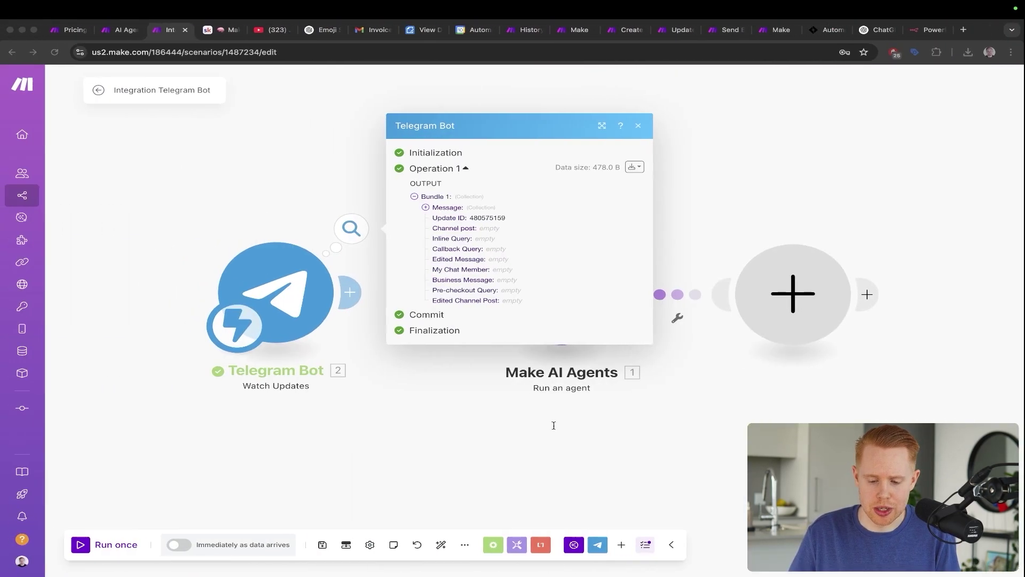
pyautogui.click(427, 208)
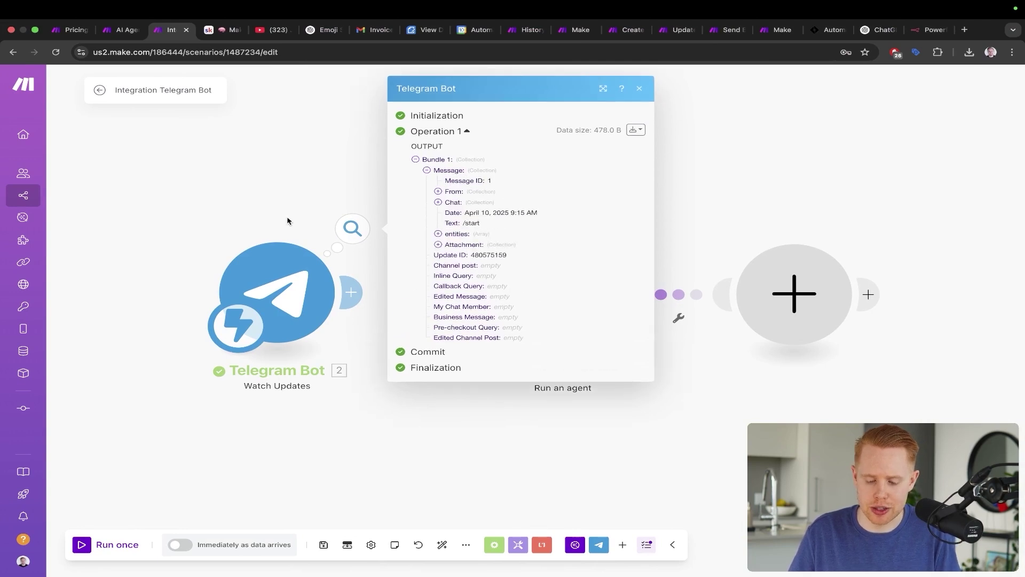
pyautogui.click(262, 203)
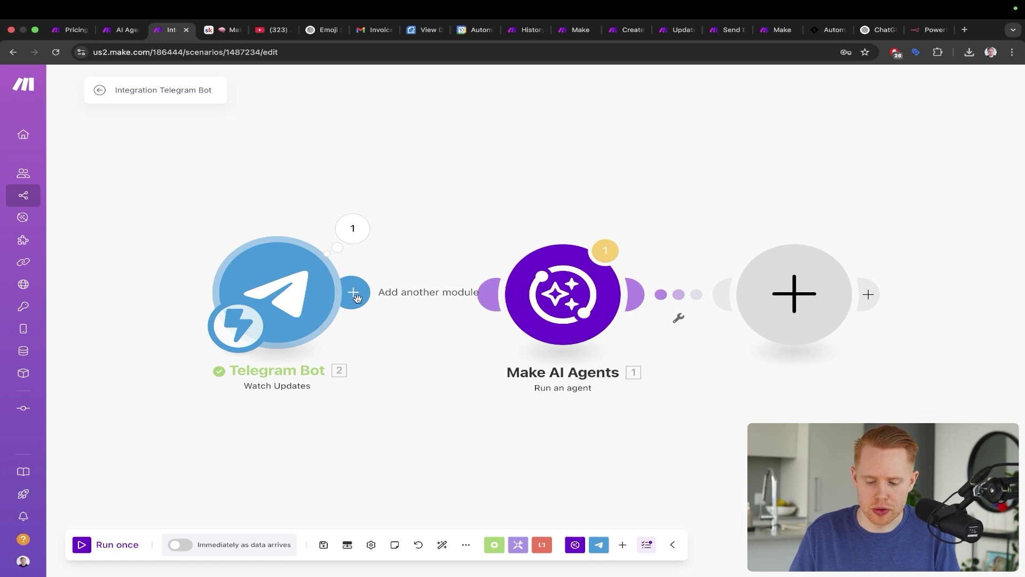
# - Connect the Watch Updates trigger to the Make AI Agents module and add Telegram Bot's Send a Text Message or a Reply after the agent
pyautogui.moveTo(317, 300); pyautogui.dragTo(494, 295)
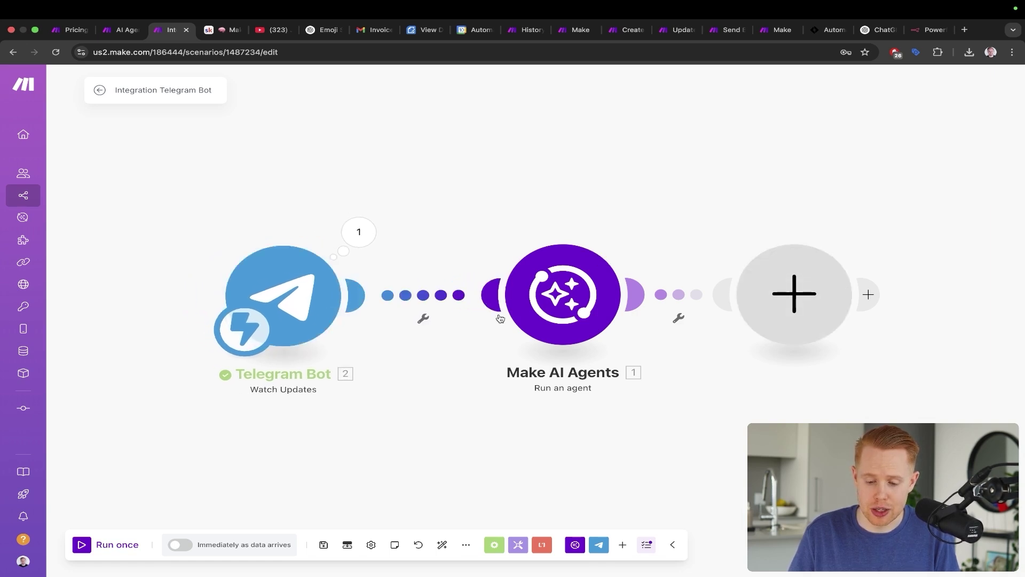
pyautogui.click(786, 299)
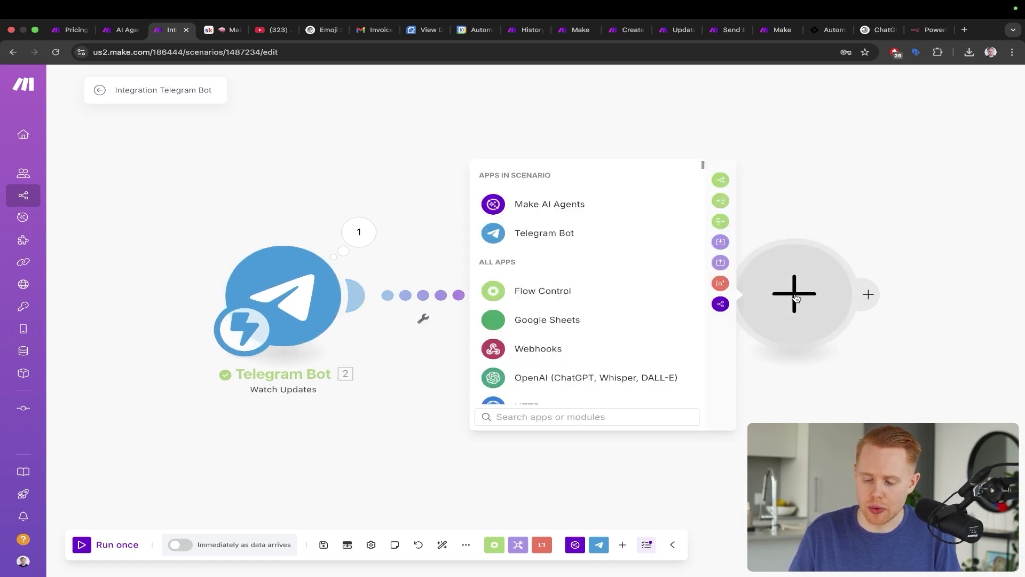
pyautogui.click(603, 239)
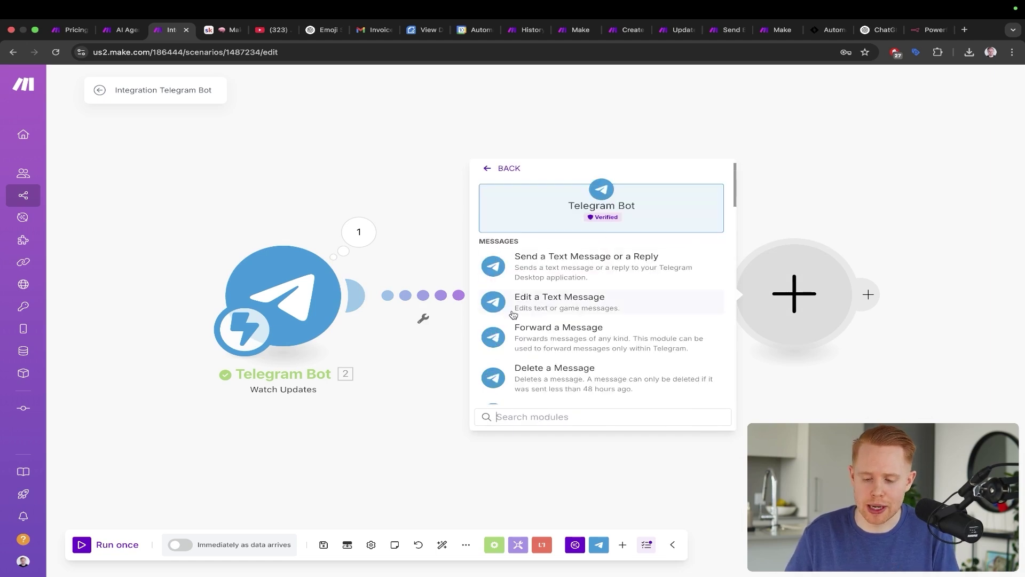
pyautogui.click(557, 264)
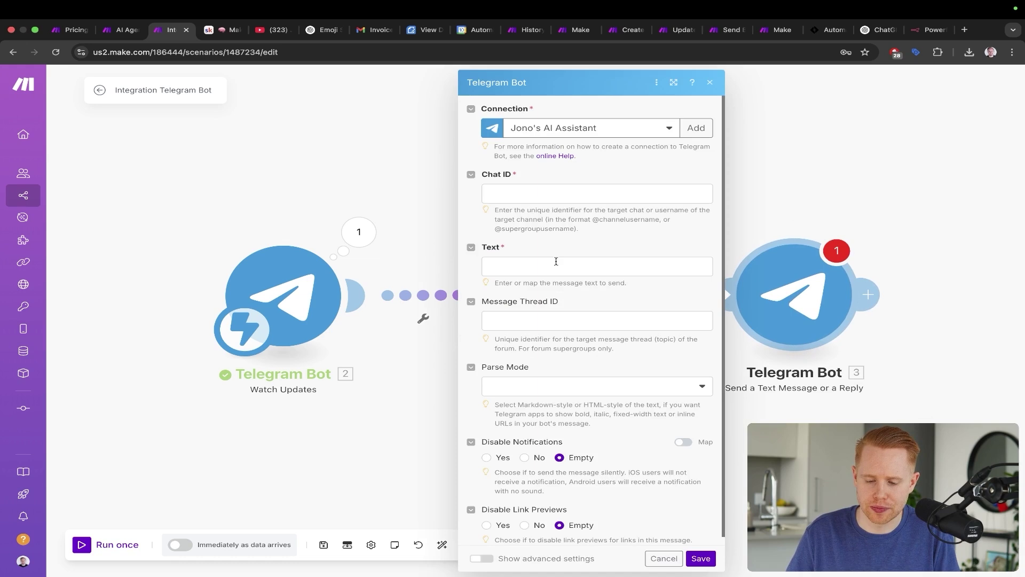
# - Map the Make AI Agents response to the reply module's Text field
pyautogui.moveTo(624, 130); pyautogui.dragTo(514, 180)
pyautogui.moveTo(666, 144); pyautogui.dragTo(544, 250)
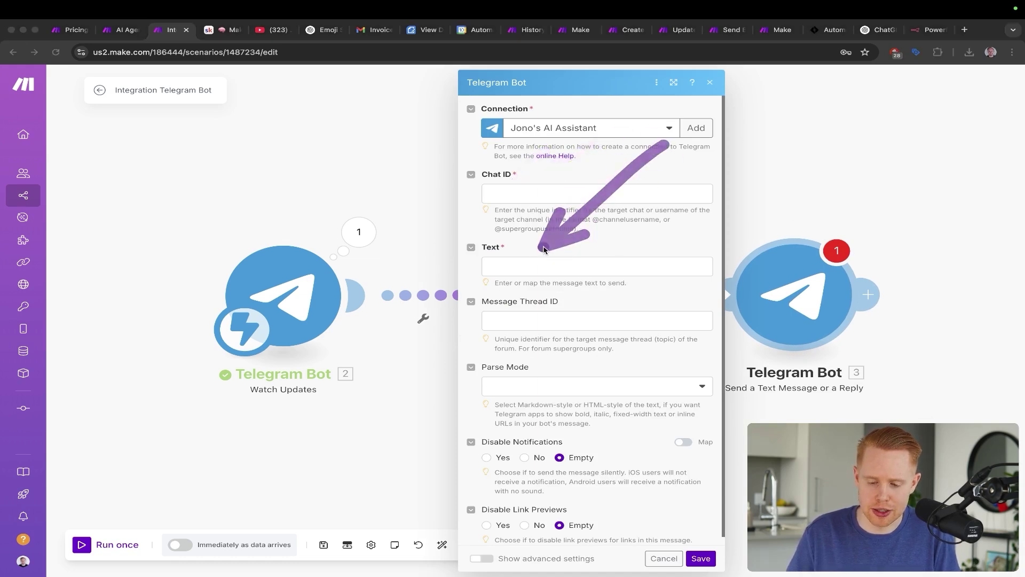
pyautogui.click(506, 270)
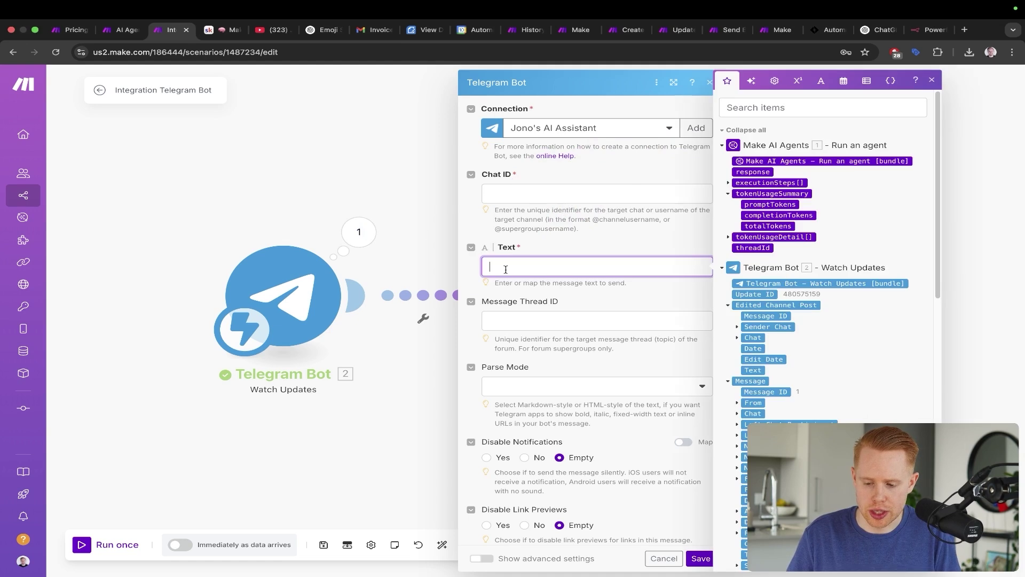
pyautogui.click(757, 173)
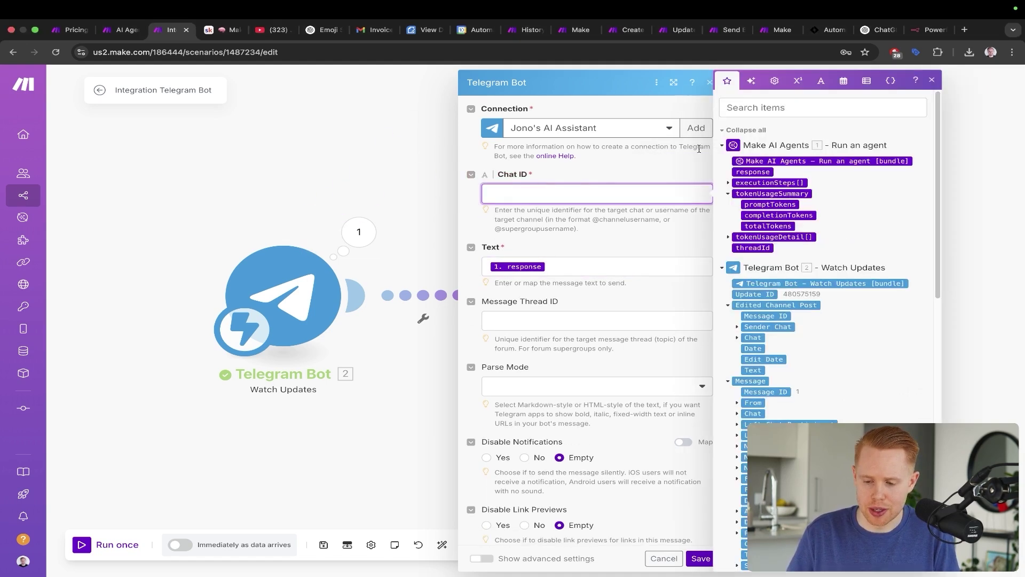
# - Search the mappable items for "chat" and map the Watch Updates Message: Chat: ID to the Chat ID field
pyautogui.click(740, 113)
pyautogui.write('chat')
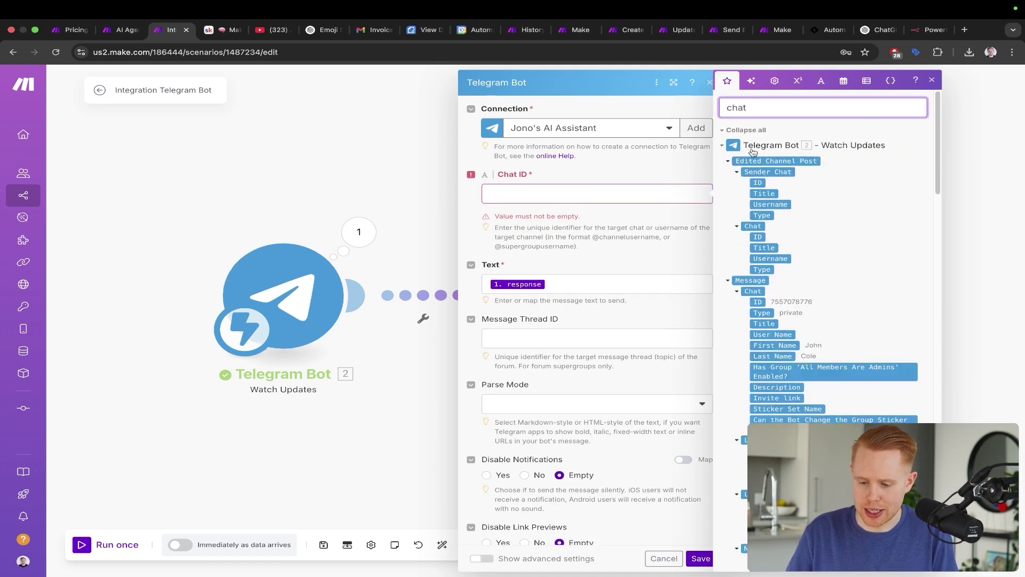
pyautogui.click(754, 302)
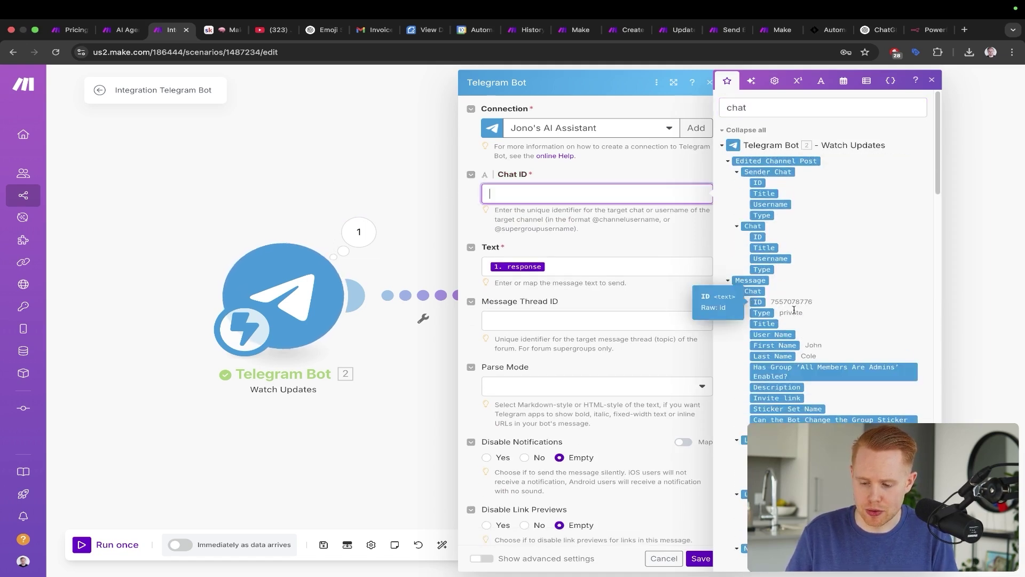
pyautogui.scroll(5, 795, 310)
pyautogui.scroll(3, 795, 309)
pyautogui.scroll(-8, 794, 310)
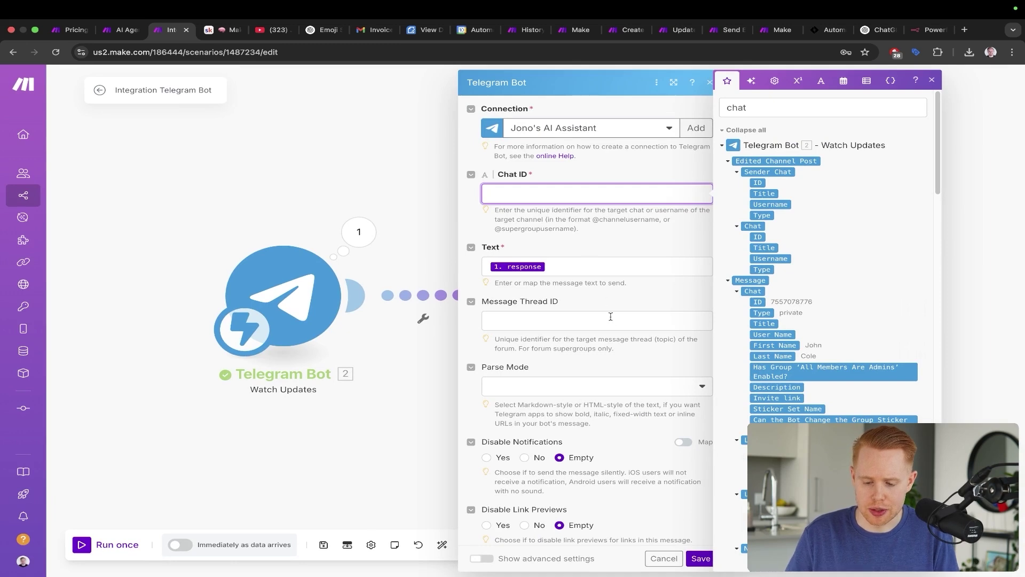
pyautogui.moveTo(610, 317)
pyautogui.mouseDown()
pyautogui.moveTo(547, 206)
pyautogui.moveTo(539, 152)
pyautogui.mouseUp()
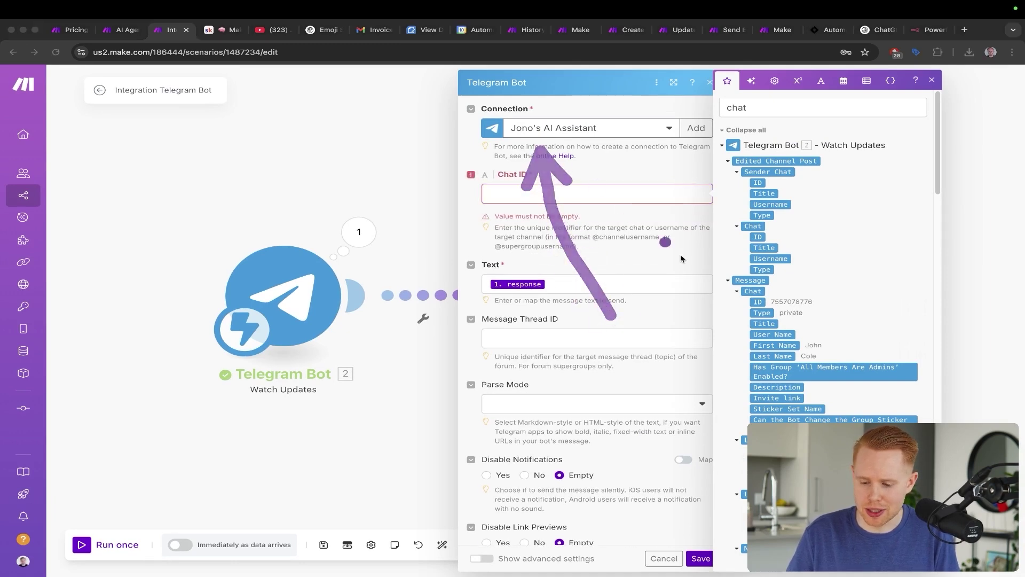
pyautogui.click(758, 302)
pyautogui.click(636, 267)
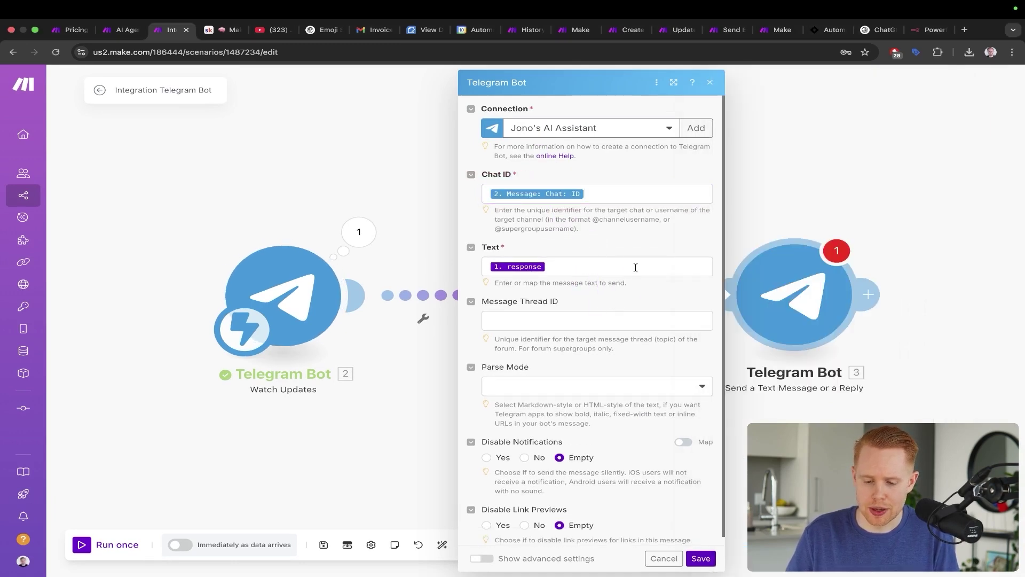
# - Select the owner's AI Assistant connection for the reply module, save the module, and auto-align the scenario
pyautogui.moveTo(639, 271); pyautogui.dragTo(536, 119)
pyautogui.click(545, 129)
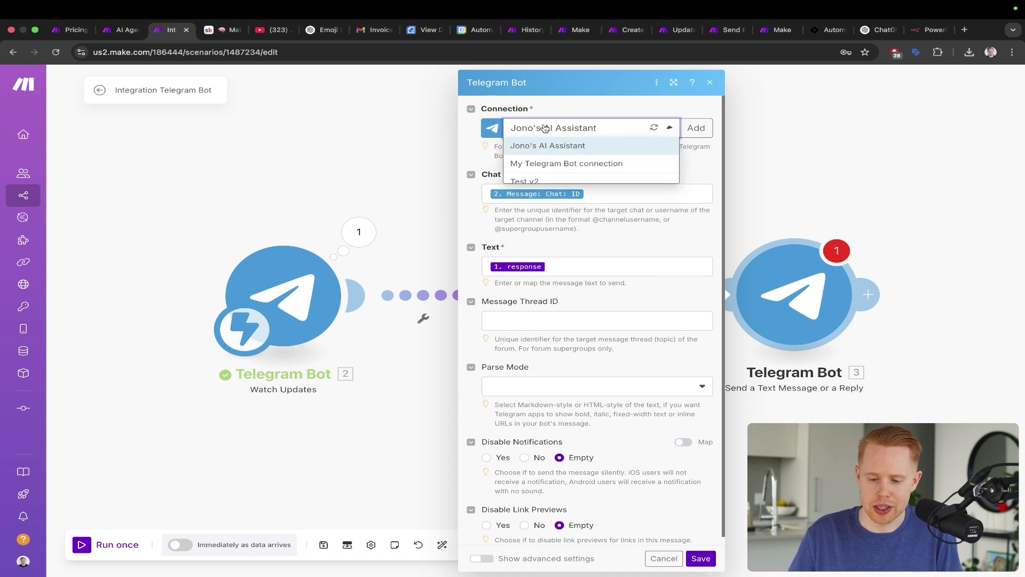
pyautogui.click(533, 145)
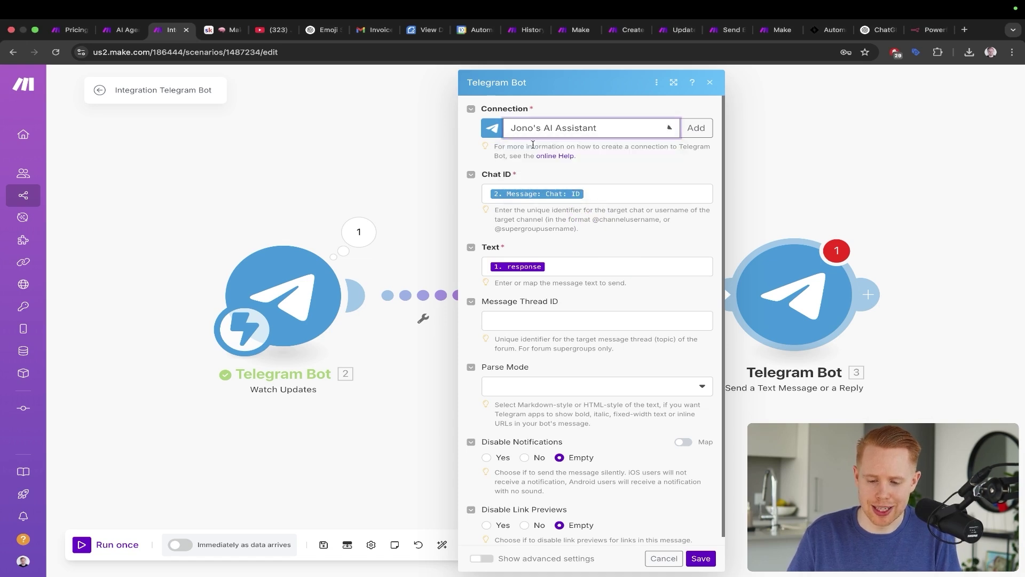
pyautogui.click(700, 558)
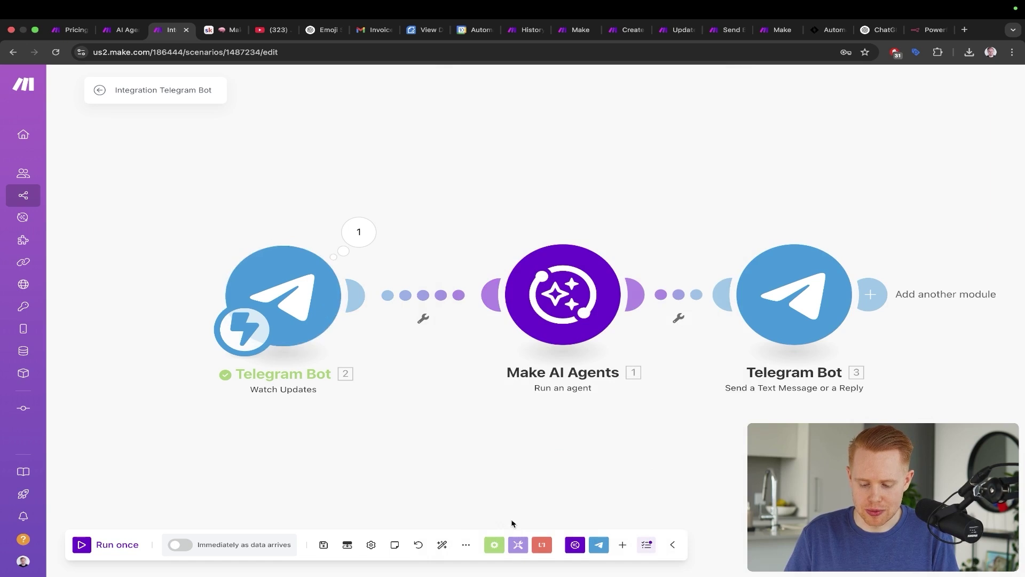
pyautogui.click(443, 546)
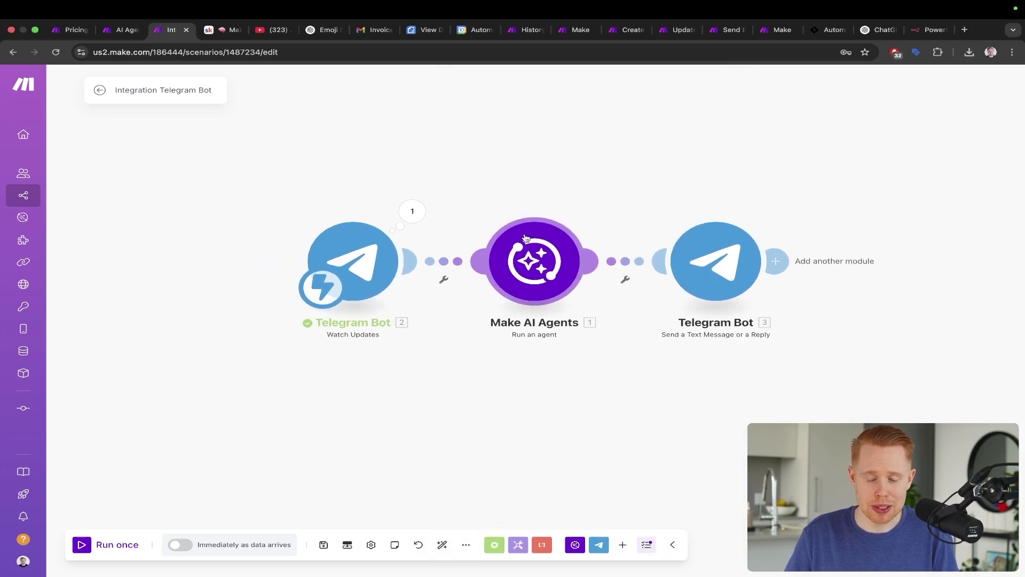
# - Run the scenario once and send the new bot a greeting starting with "Hello" in Telegram
pyautogui.hotkey('ctrl', 'Right')
pyautogui.hotkey('ctrl', 'Left')
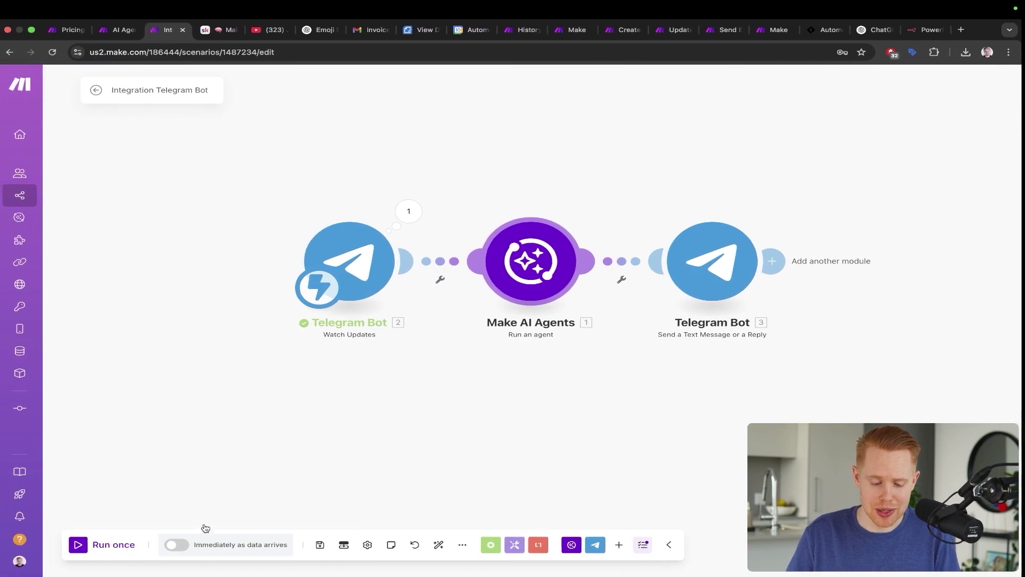
pyautogui.click(105, 546)
pyautogui.hotkey('ctrl', 'Right')
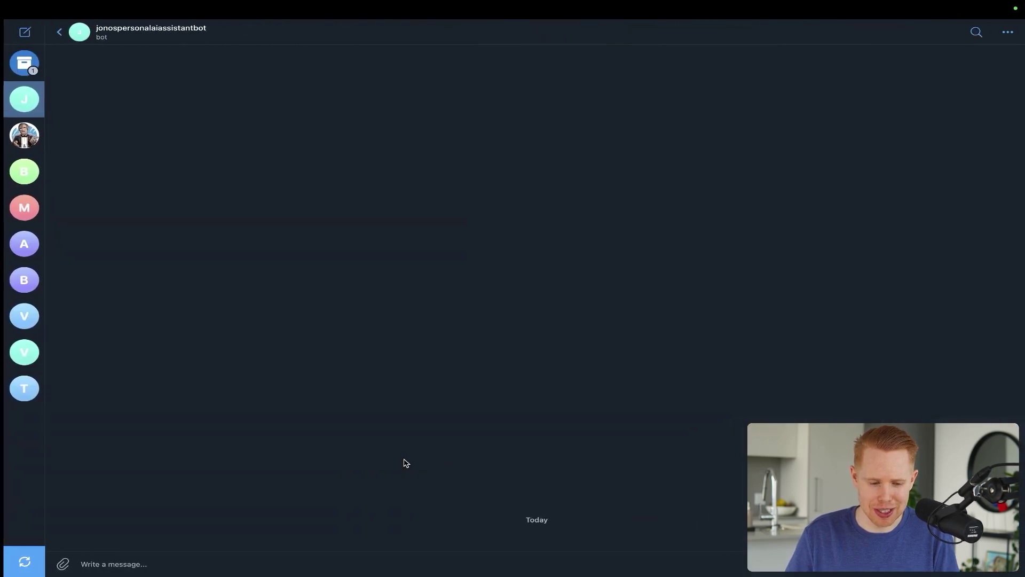
pyautogui.write('Hello, hw a')
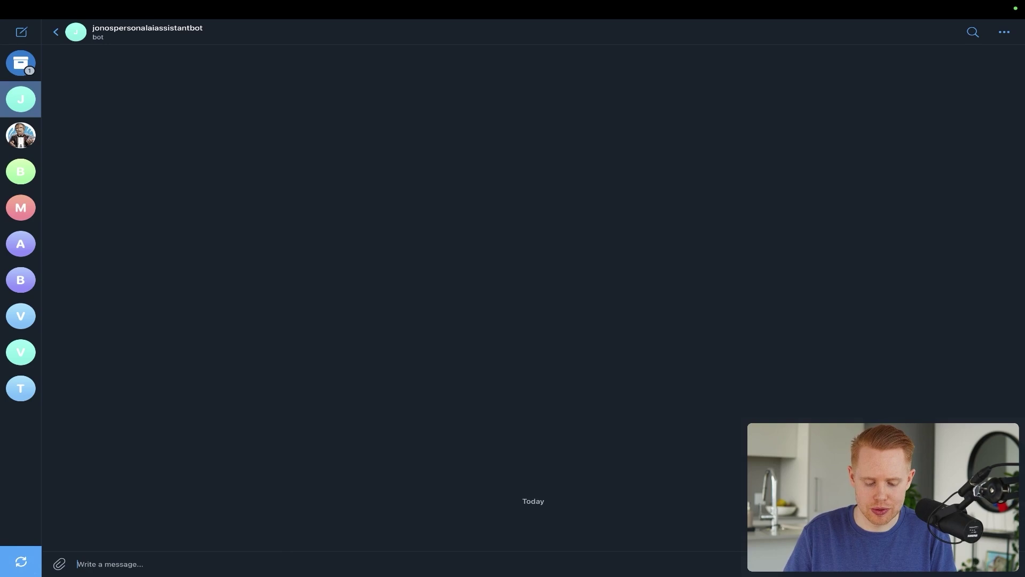
# - Check in Make that each of the three modules ran, and read the bot's reply in Telegram
pyautogui.hotkey('ctrl', 'Left')
pyautogui.moveTo(516, 112); pyautogui.dragTo(374, 208)
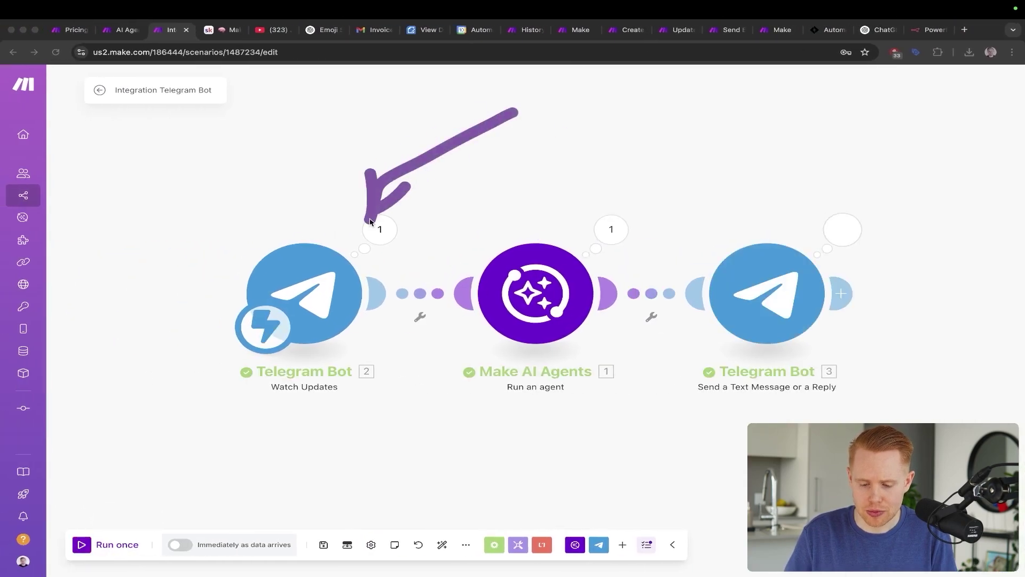
pyautogui.moveTo(515, 112); pyautogui.dragTo(515, 176)
pyautogui.moveTo(592, 137); pyautogui.dragTo(724, 198)
pyautogui.hotkey('ctrl', 'Right')
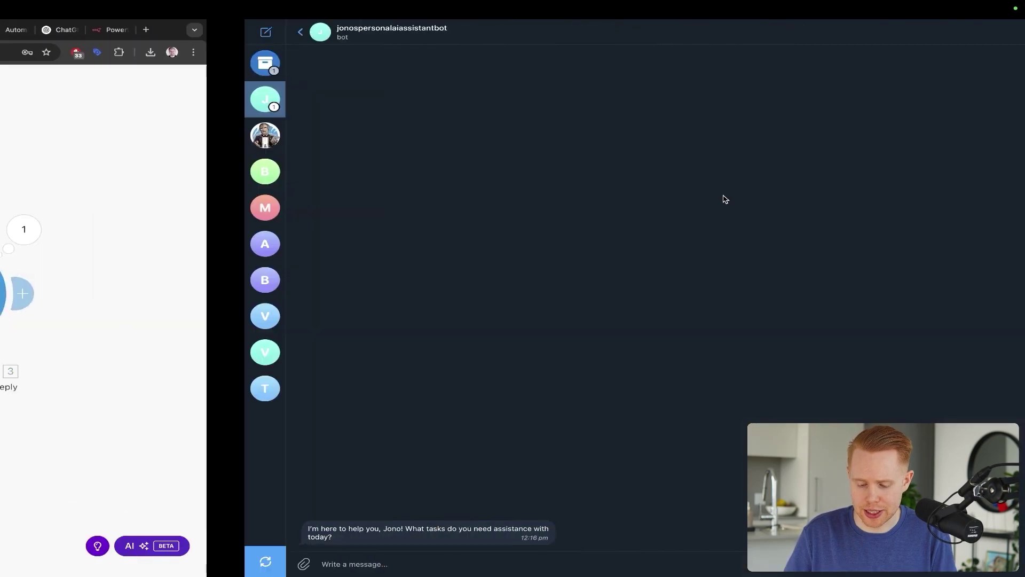
pyautogui.moveTo(284, 323); pyautogui.dragTo(124, 514)
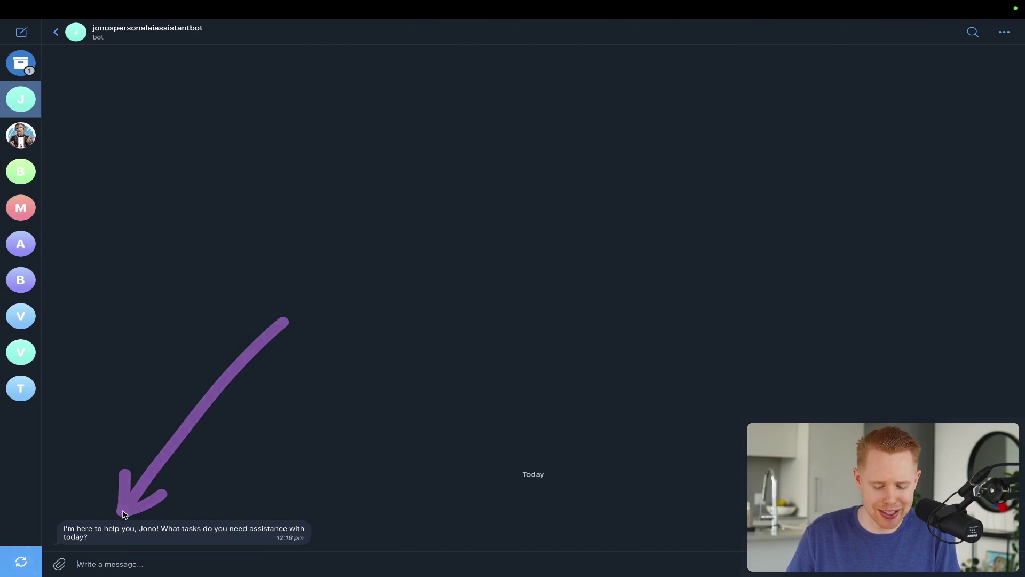
# - Return to the browser, move the Google Calendar tab beside the scenario tab, and look at the events on Friday, April 11
pyautogui.hotkey('ctrl', 'Left')
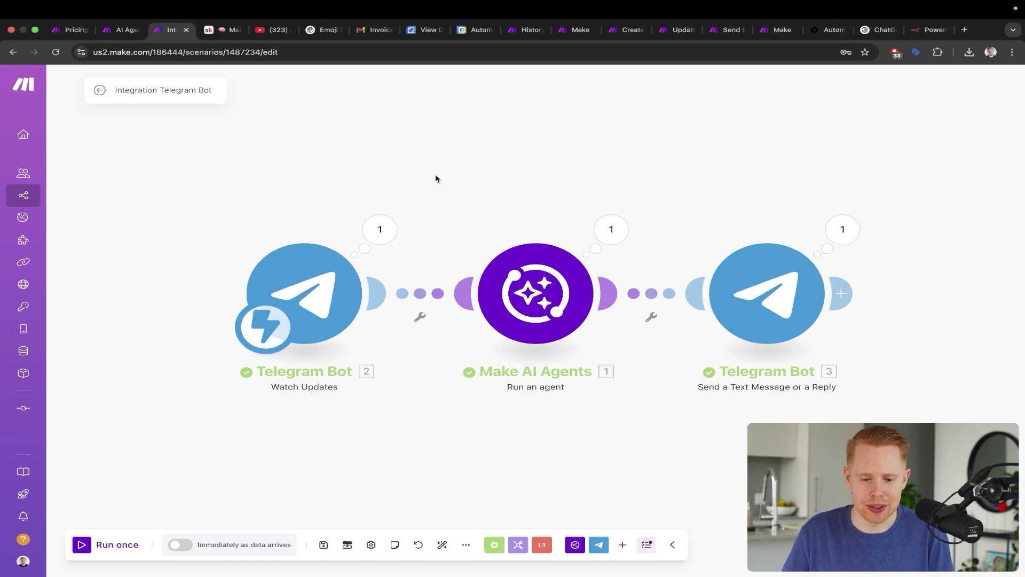
pyautogui.moveTo(475, 30); pyautogui.dragTo(212, 38)
pyautogui.hotkey('ctrl', 'a')
pyautogui.moveTo(571, 342)
pyautogui.mouseDown()
pyautogui.moveTo(808, 353)
pyautogui.moveTo(827, 378)
pyautogui.mouseUp()
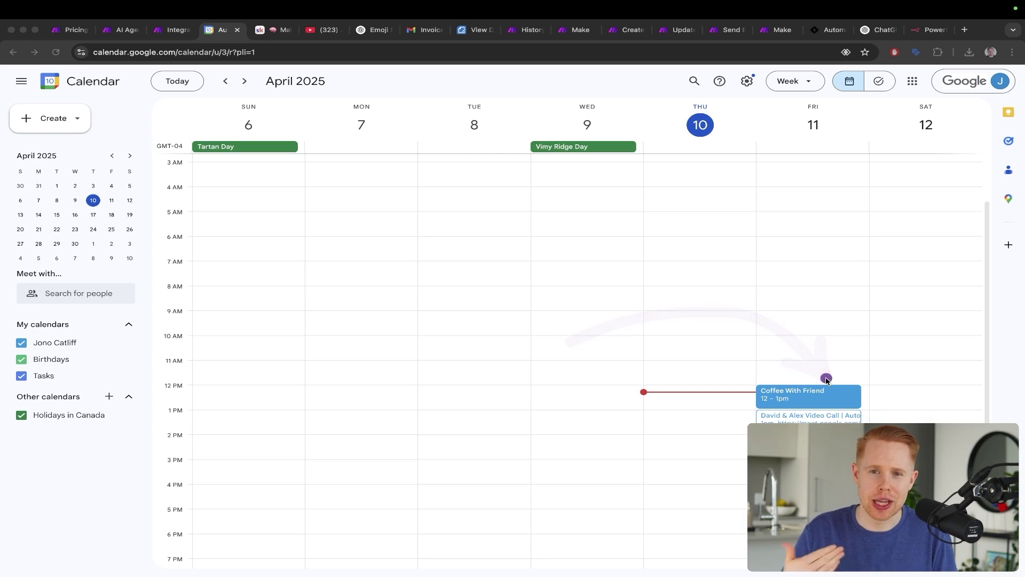
pyautogui.hotkey('ctrl', 'shift', 'Tab')
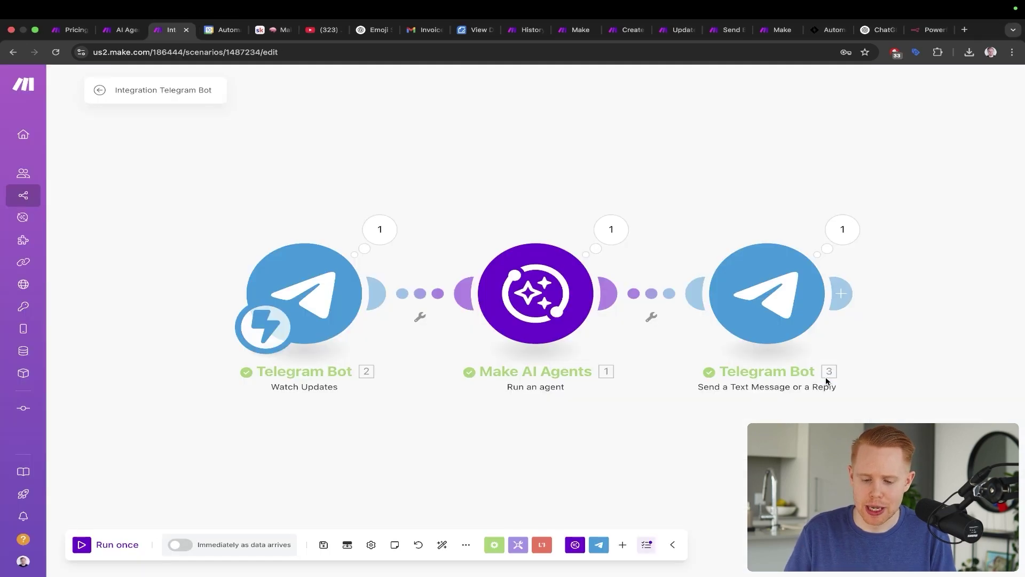
# - Open the Make AI Agents module's settings and review its agent-level and additional tools
pyautogui.click(560, 306)
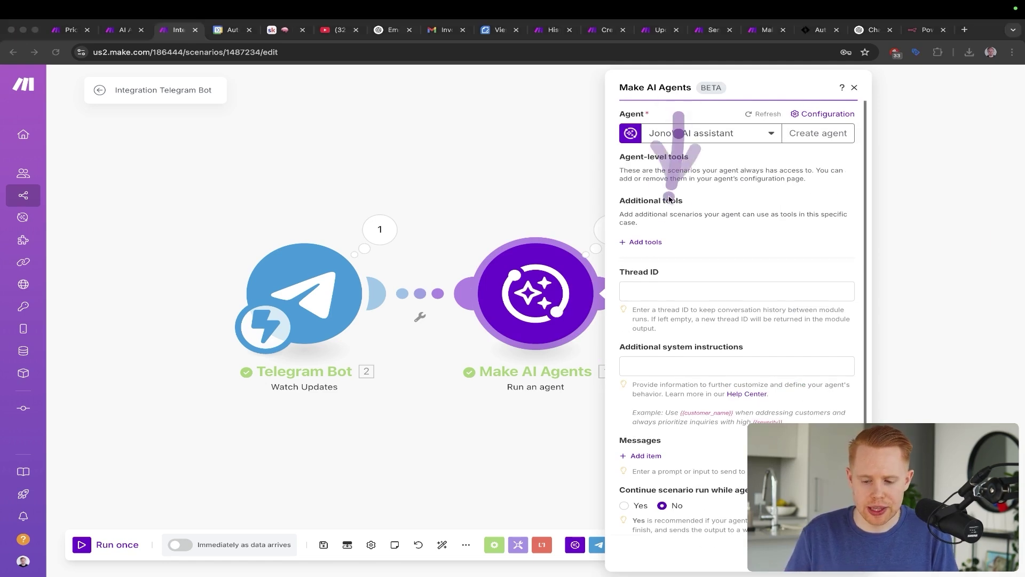
pyautogui.moveTo(361, 98); pyautogui.dragTo(313, 240)
pyautogui.moveTo(401, 162)
pyautogui.mouseDown()
pyautogui.moveTo(475, 195)
pyautogui.moveTo(505, 228)
pyautogui.mouseUp()
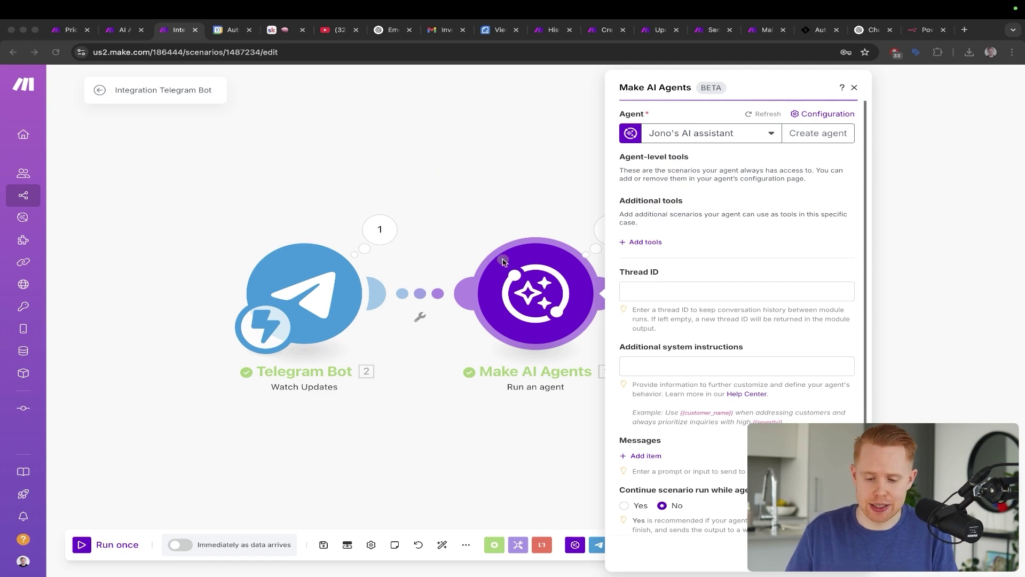
pyautogui.moveTo(395, 183)
pyautogui.mouseDown()
pyautogui.moveTo(516, 262)
pyautogui.moveTo(406, 140)
pyautogui.moveTo(207, 96)
pyautogui.mouseUp()
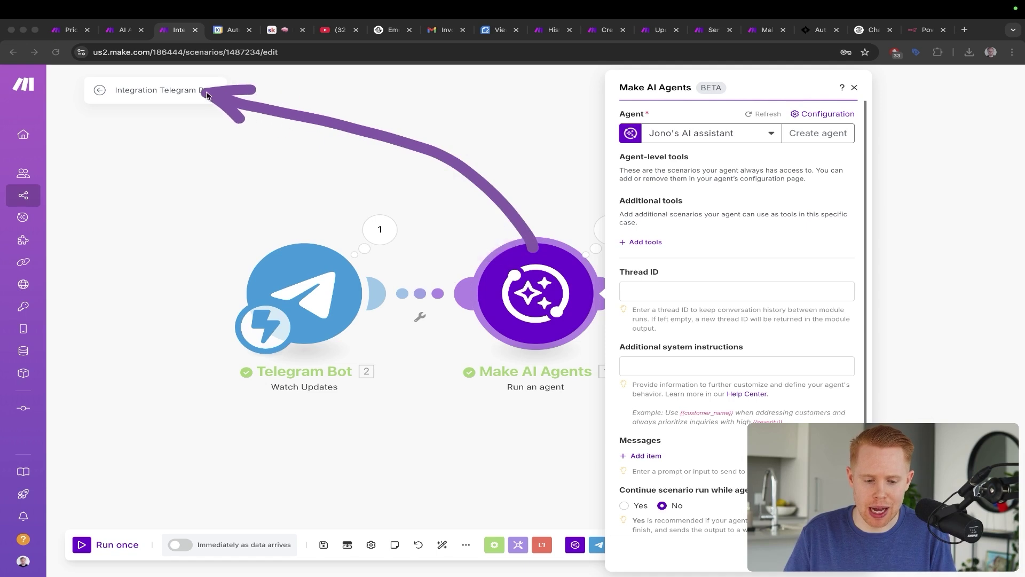
pyautogui.moveTo(84, 71); pyautogui.dragTo(238, 116)
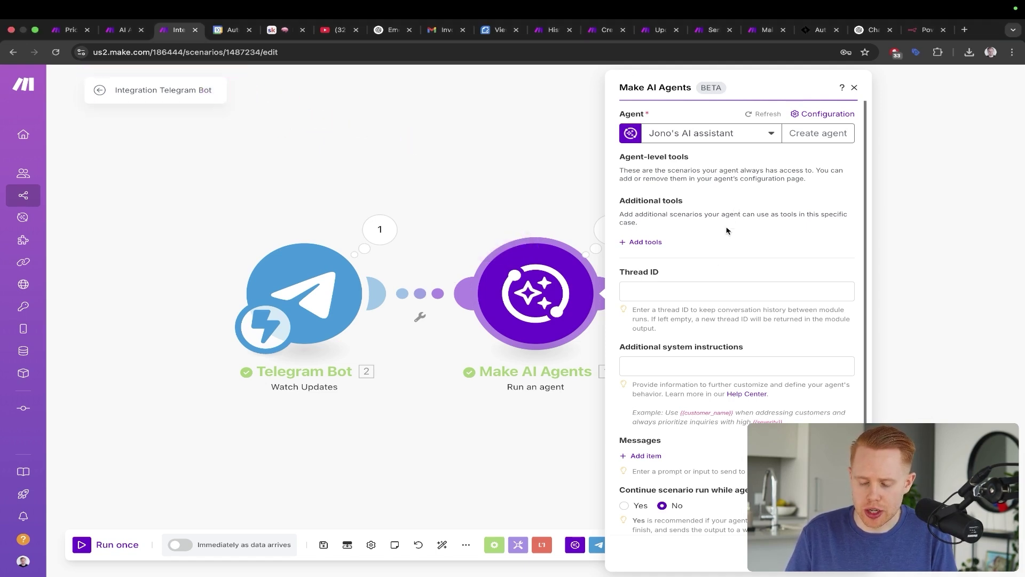
pyautogui.hotkey('ctrl', 'a')
pyautogui.moveTo(728, 188); pyautogui.dragTo(654, 293)
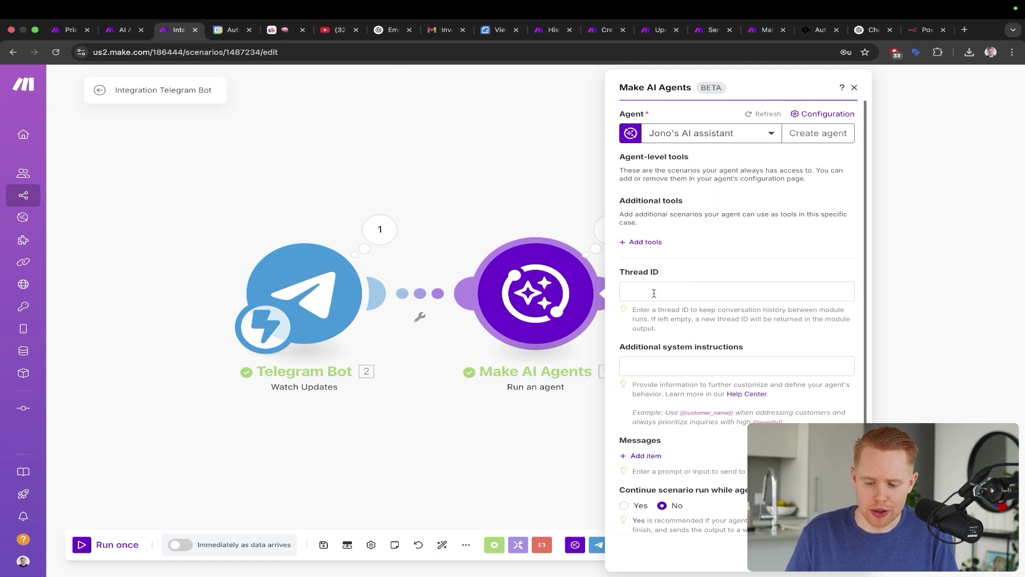
# - Map the Chat ID from the Telegram Watch Updates message into the agent's Thread ID
pyautogui.click(654, 293)
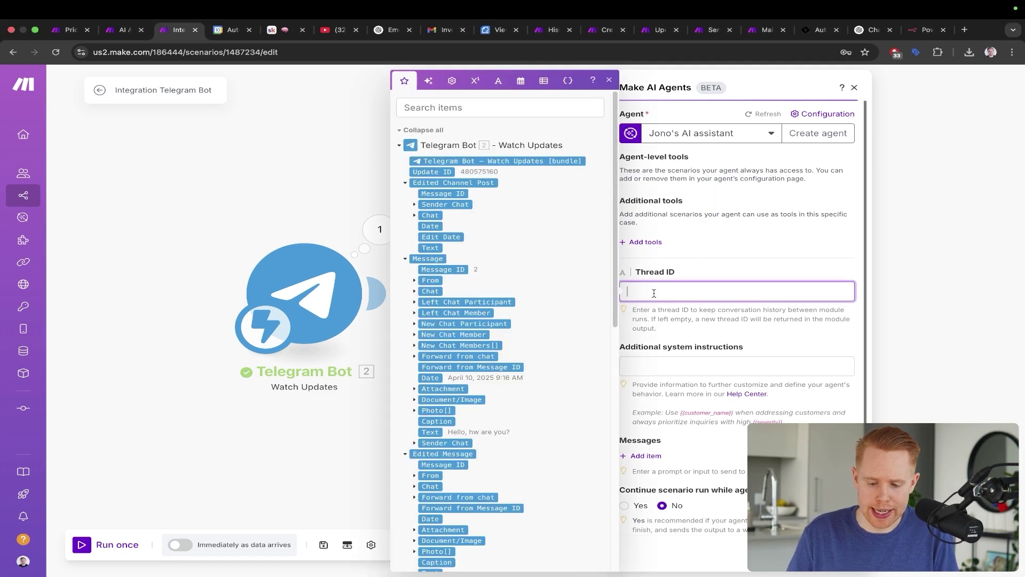
pyautogui.click(414, 216)
pyautogui.click(441, 110)
pyautogui.write('chat')
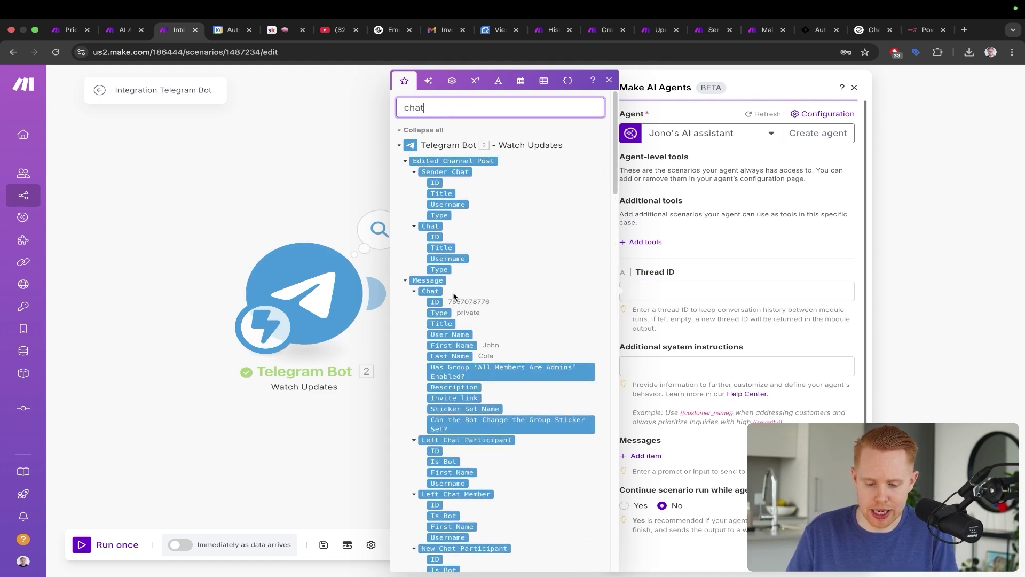
pyautogui.click(435, 302)
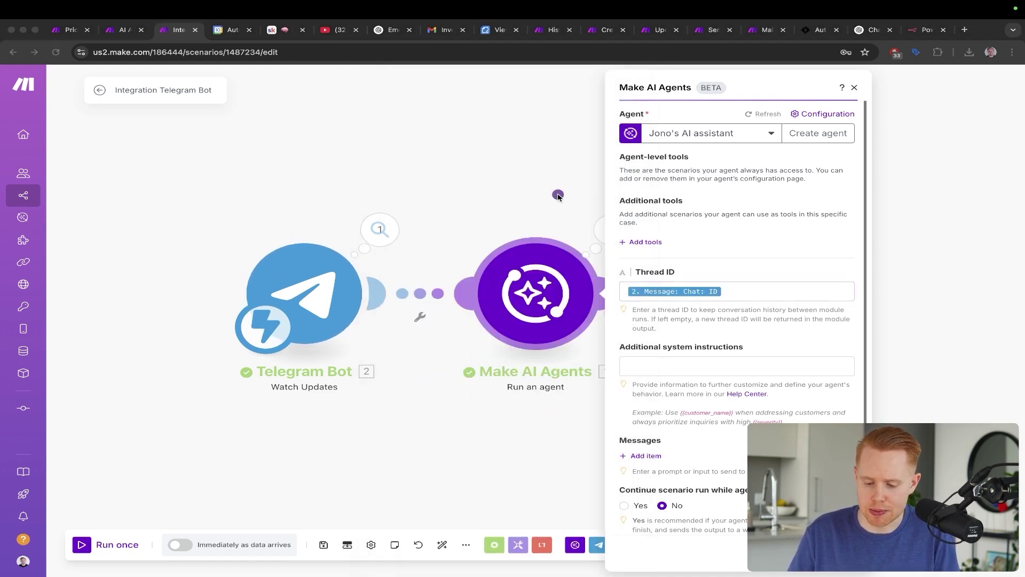
pyautogui.click(746, 291)
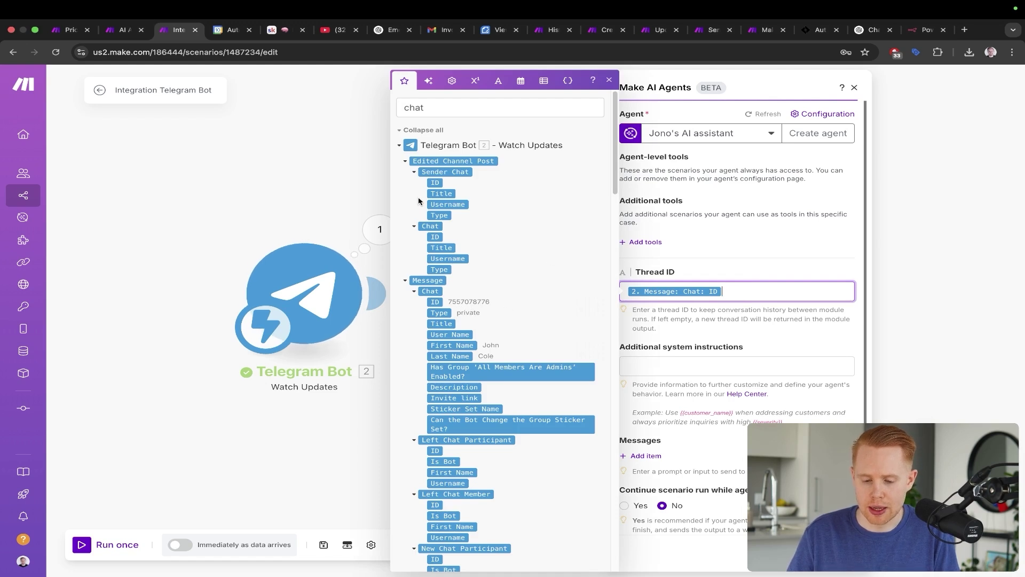
pyautogui.click(710, 270)
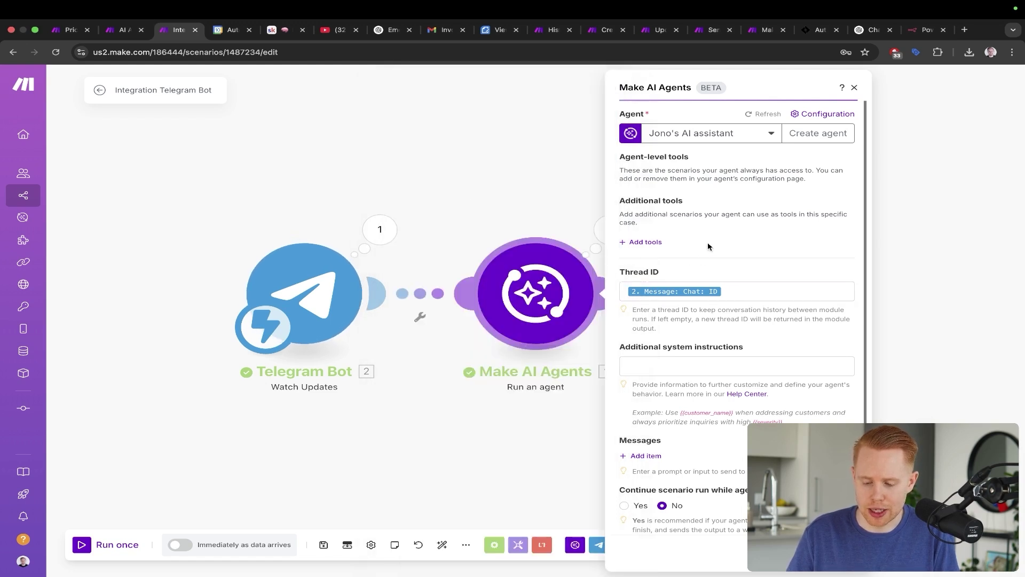
pyautogui.moveTo(713, 269)
pyautogui.mouseDown()
pyautogui.moveTo(641, 230)
pyautogui.moveTo(283, 273)
pyautogui.mouseUp()
pyautogui.moveTo(251, 241); pyautogui.dragTo(283, 273)
pyautogui.moveTo(299, 235); pyautogui.dragTo(283, 273)
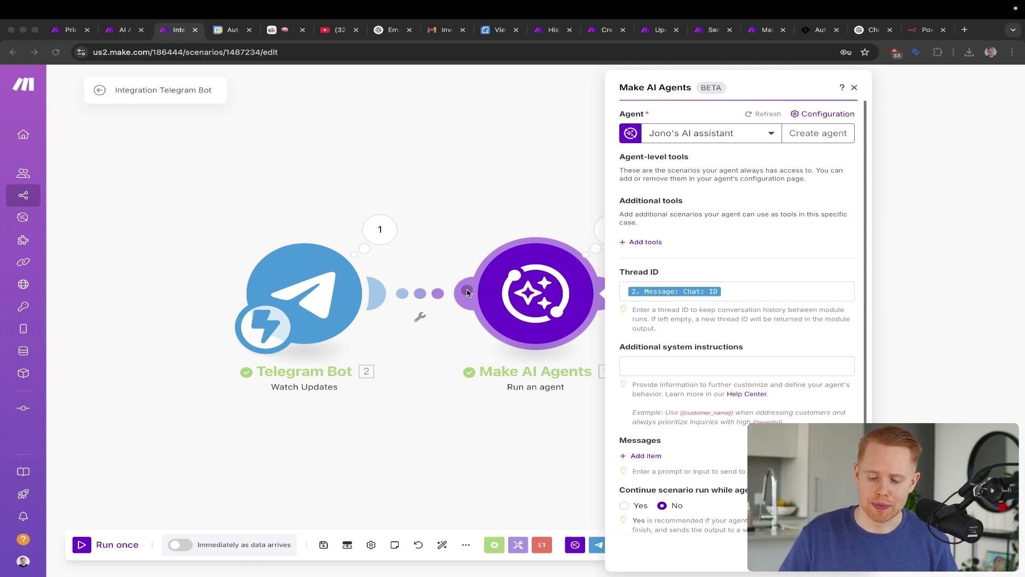
pyautogui.moveTo(288, 273)
pyautogui.mouseDown()
pyautogui.moveTo(502, 193)
pyautogui.moveTo(686, 276)
pyautogui.mouseUp()
pyautogui.moveTo(302, 280)
pyautogui.mouseDown()
pyautogui.moveTo(344, 241)
pyautogui.moveTo(521, 243)
pyautogui.mouseUp()
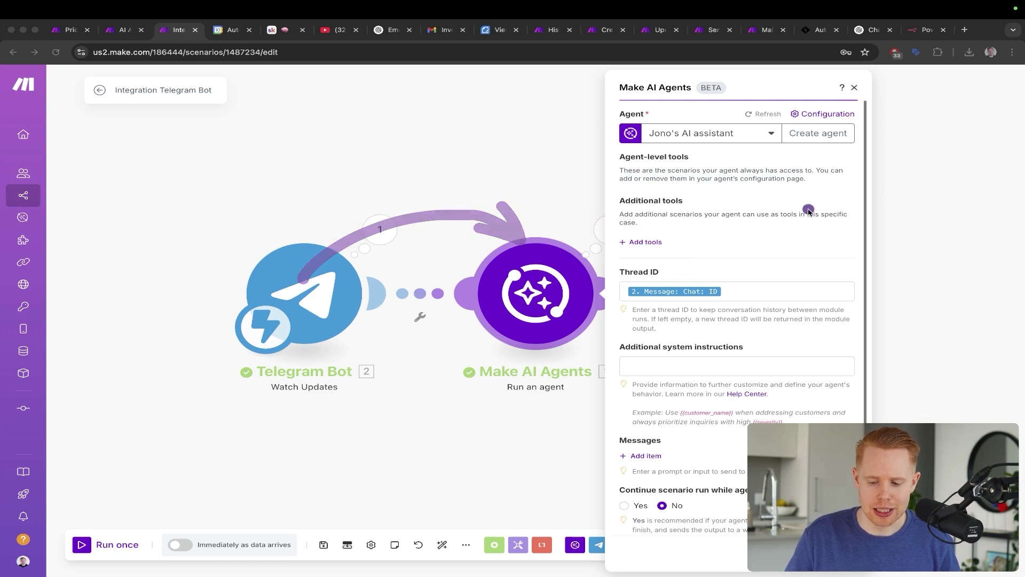
pyautogui.moveTo(960, 210)
pyautogui.mouseDown()
pyautogui.moveTo(761, 251)
pyautogui.moveTo(720, 281)
pyautogui.mouseUp()
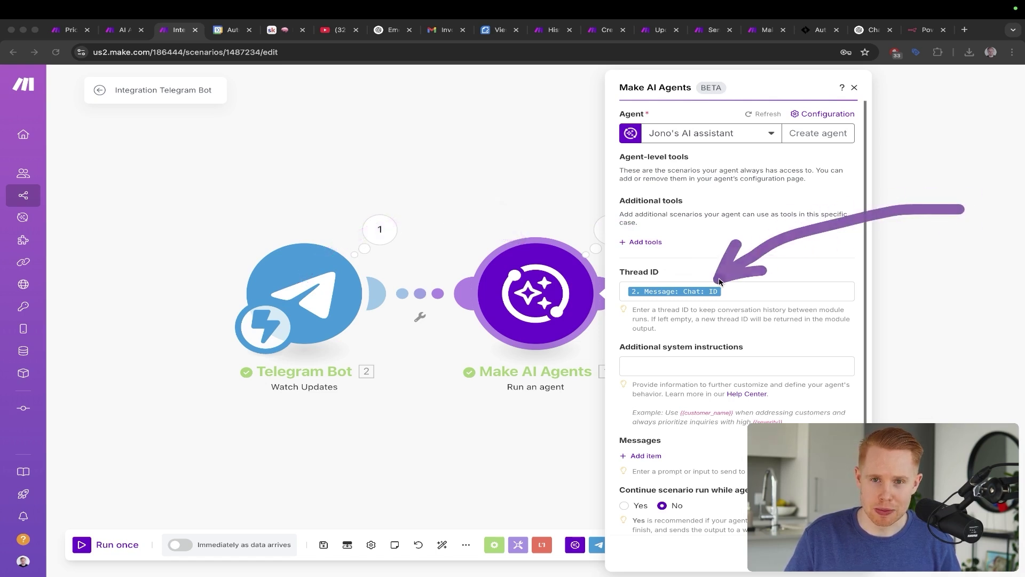
pyautogui.click(719, 280)
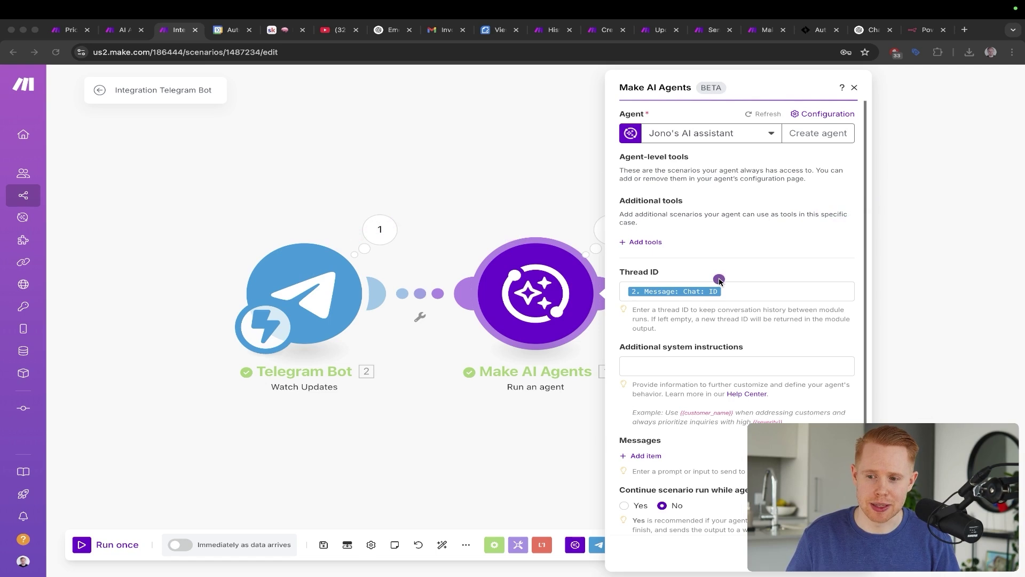
pyautogui.moveTo(746, 179); pyautogui.dragTo(702, 278)
pyautogui.click(701, 276)
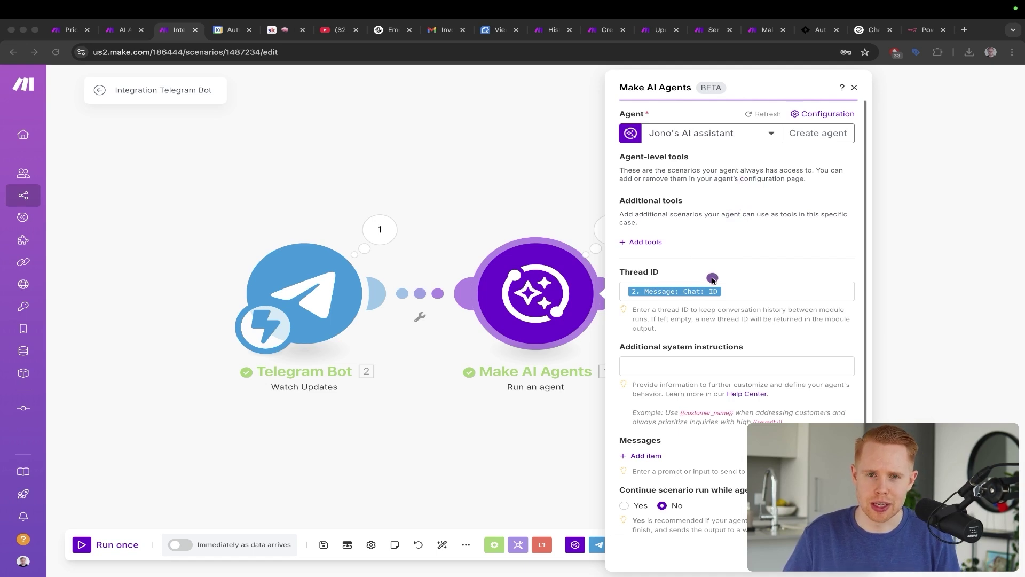
# - Switch to Telegram, review the calendar request and replies in the botFatherFanClub chat, and return to the new assistant bot's chat
pyautogui.press('super+Tab')
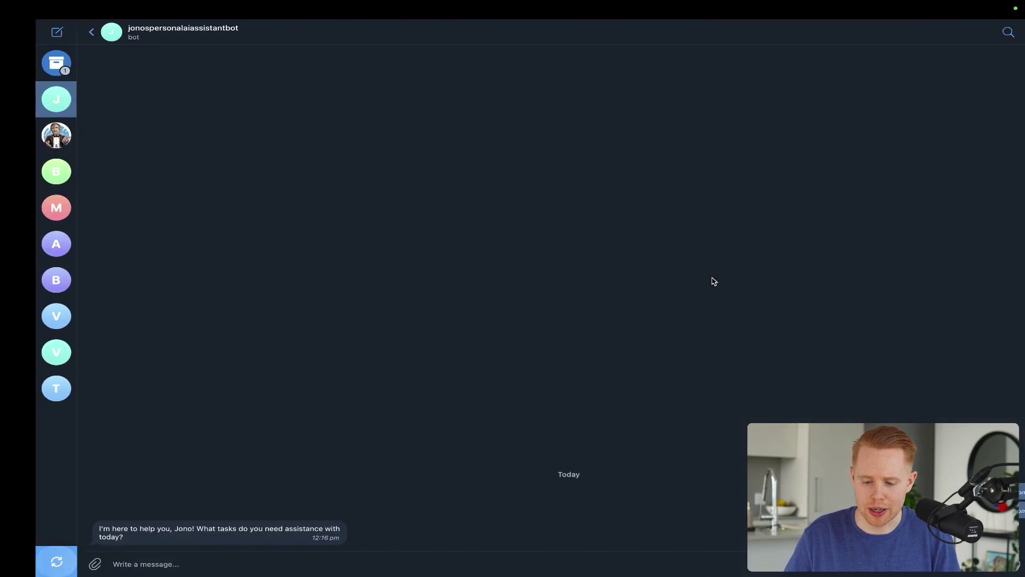
pyautogui.click(29, 176)
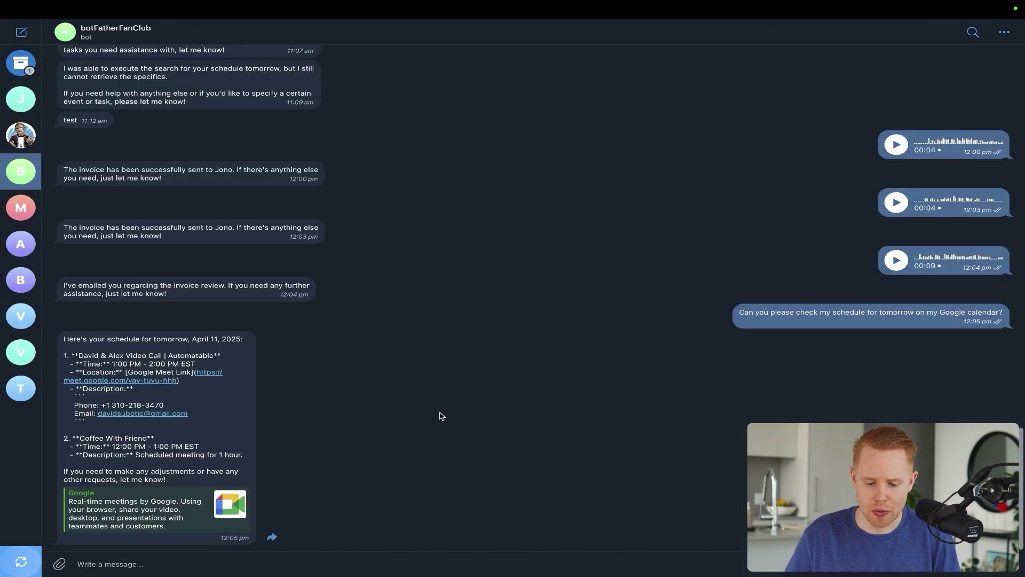
pyautogui.moveTo(486, 435); pyautogui.dragTo(743, 304)
pyautogui.moveTo(700, 344); pyautogui.dragTo(278, 427)
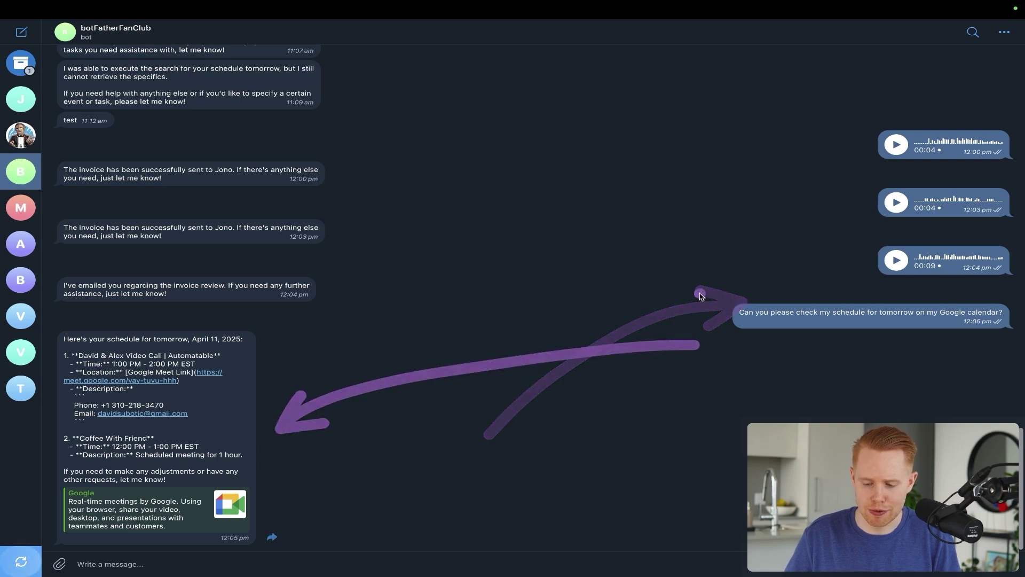
pyautogui.moveTo(758, 282); pyautogui.dragTo(289, 204)
pyautogui.moveTo(492, 253); pyautogui.dragTo(903, 106)
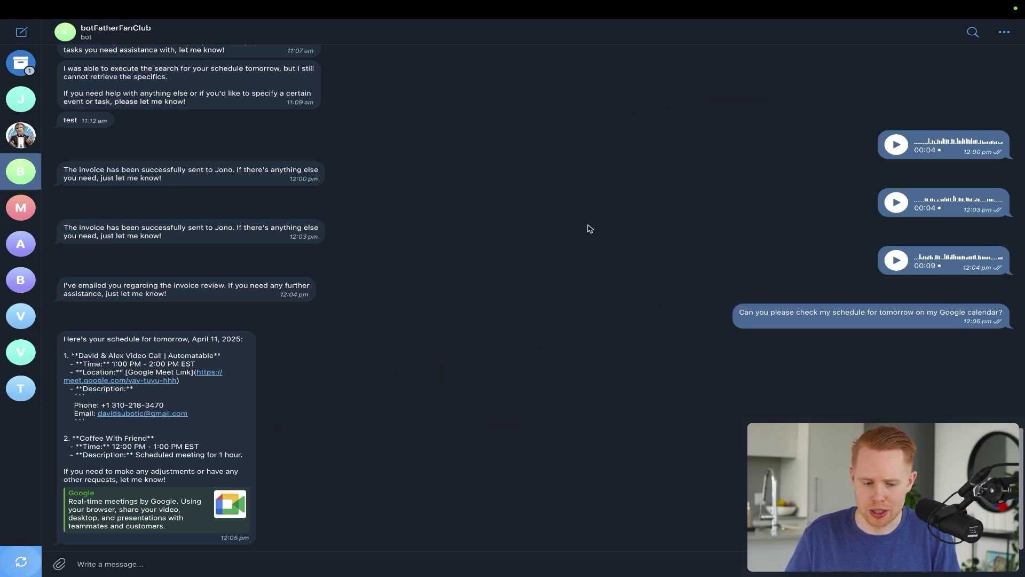
pyautogui.click(29, 103)
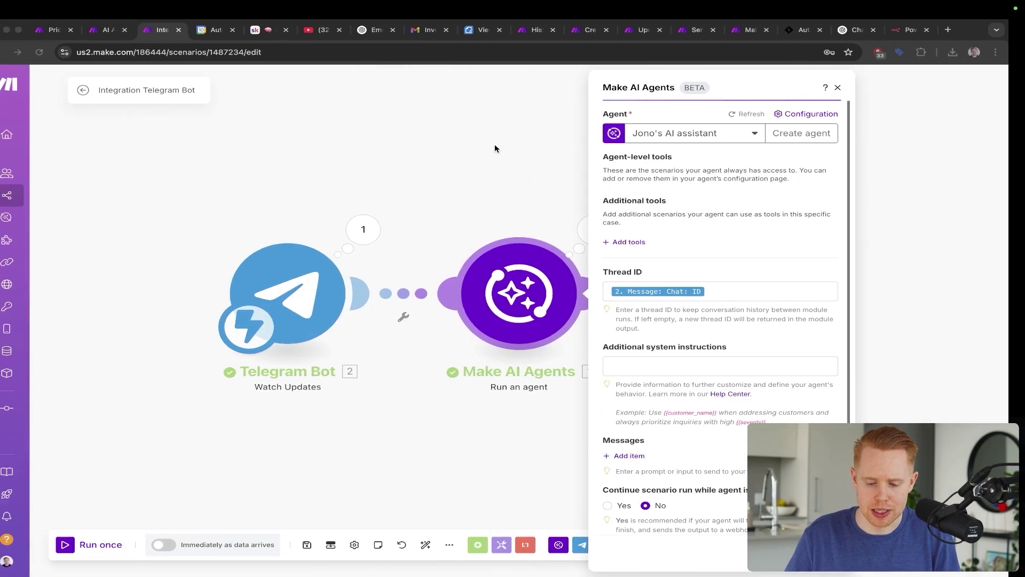
# - Back in the browser, look at the Update Events scenario with its Google Calendar module, and return to the Telegram bot scenario
pyautogui.scroll(-1, 732, 266)
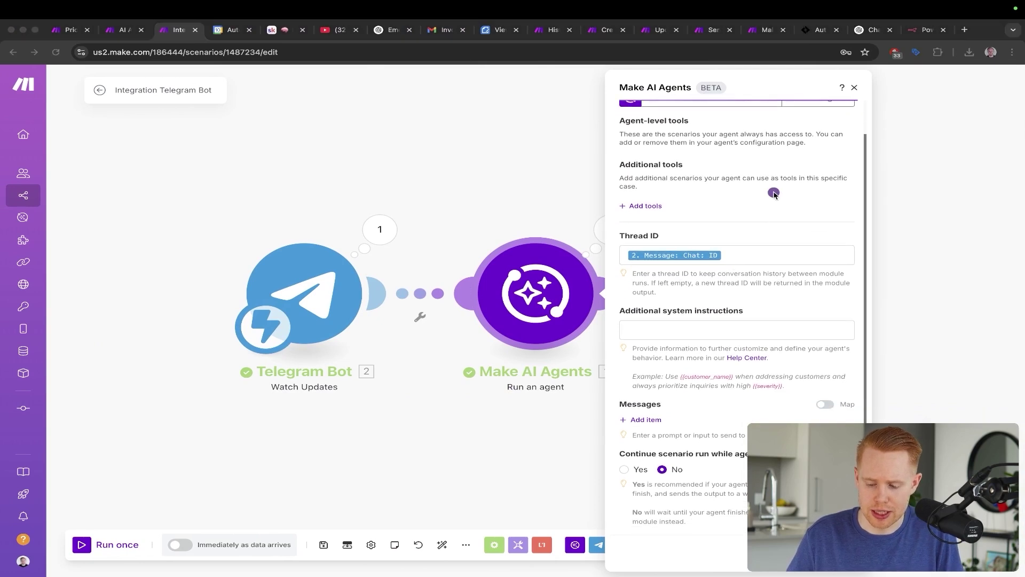
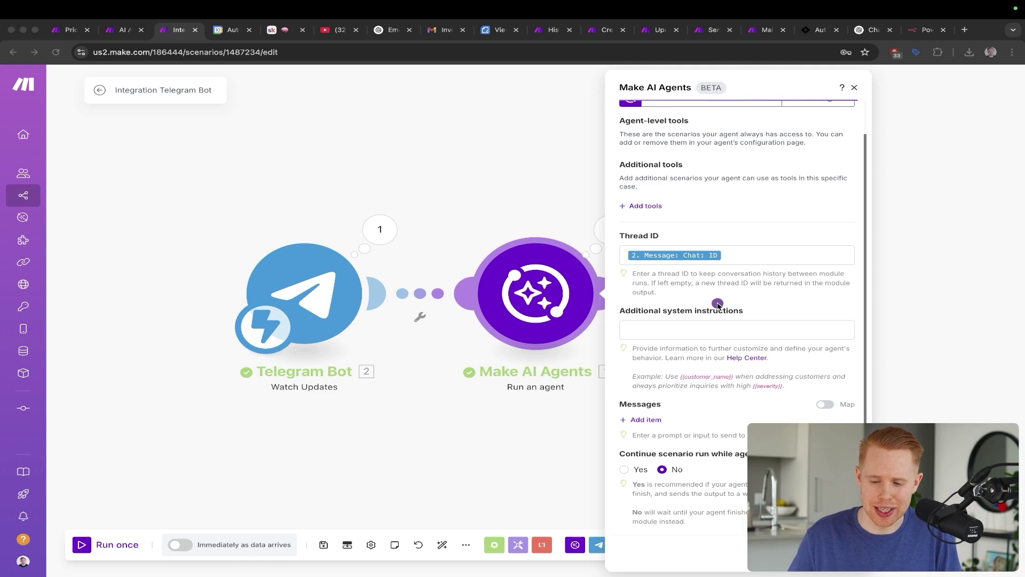
pyautogui.click(717, 304)
pyautogui.click(646, 33)
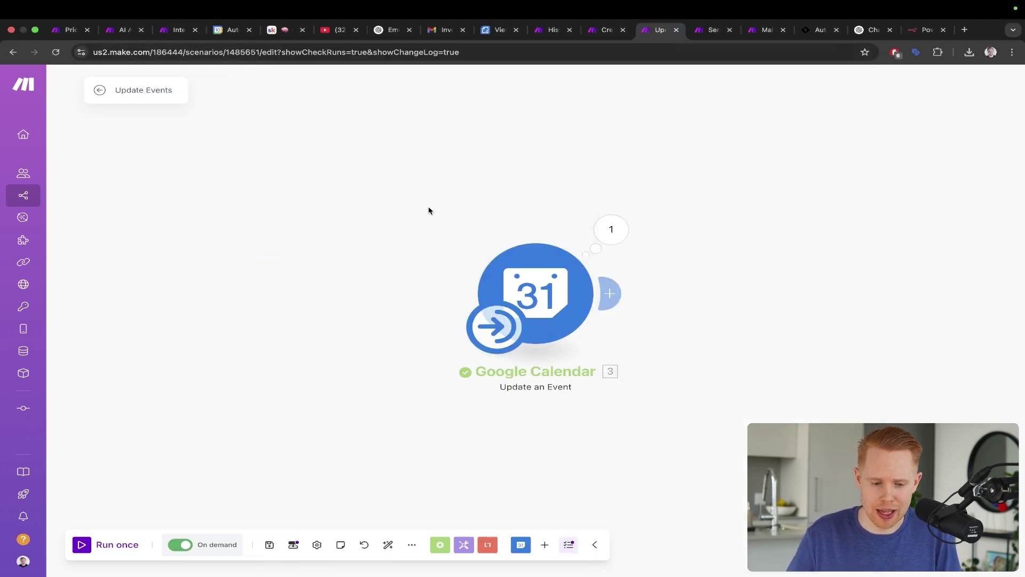
pyautogui.moveTo(391, 301); pyautogui.dragTo(169, 110)
pyautogui.moveTo(367, 84); pyautogui.dragTo(508, 250)
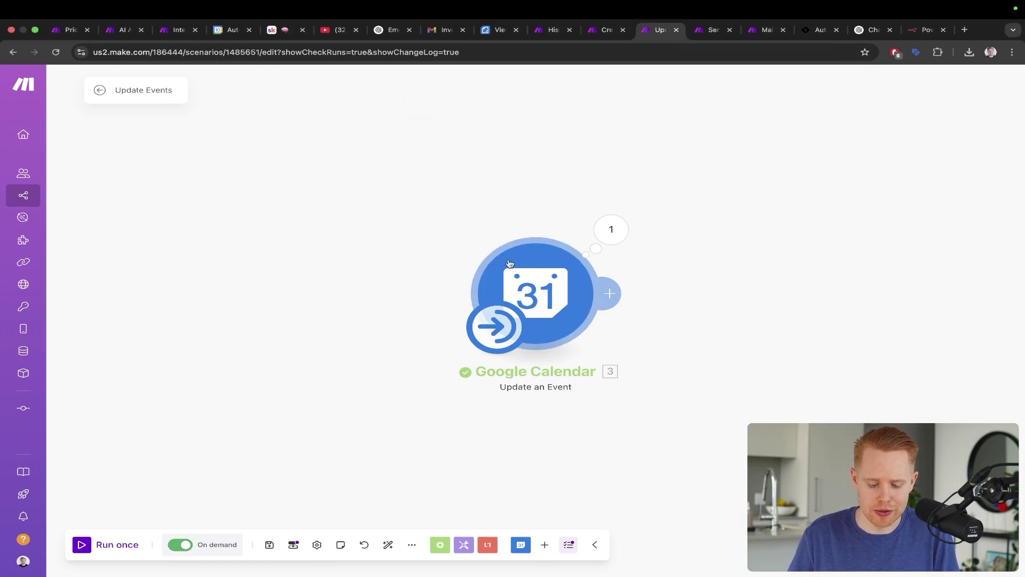
pyautogui.press('super+3')
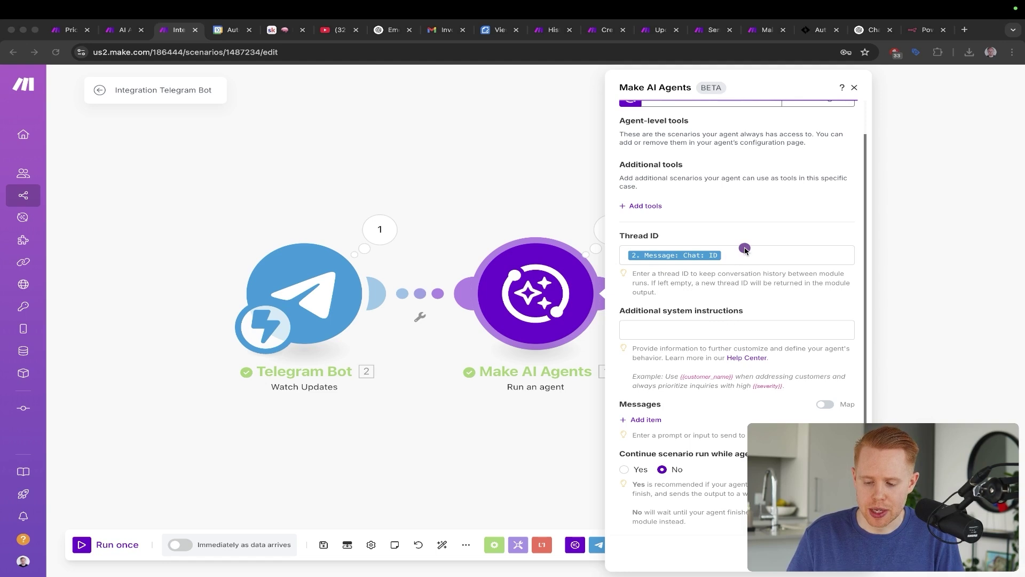
# - Add a first message item to the agent, beginning with the line "Here's the message:"
pyautogui.click(649, 420)
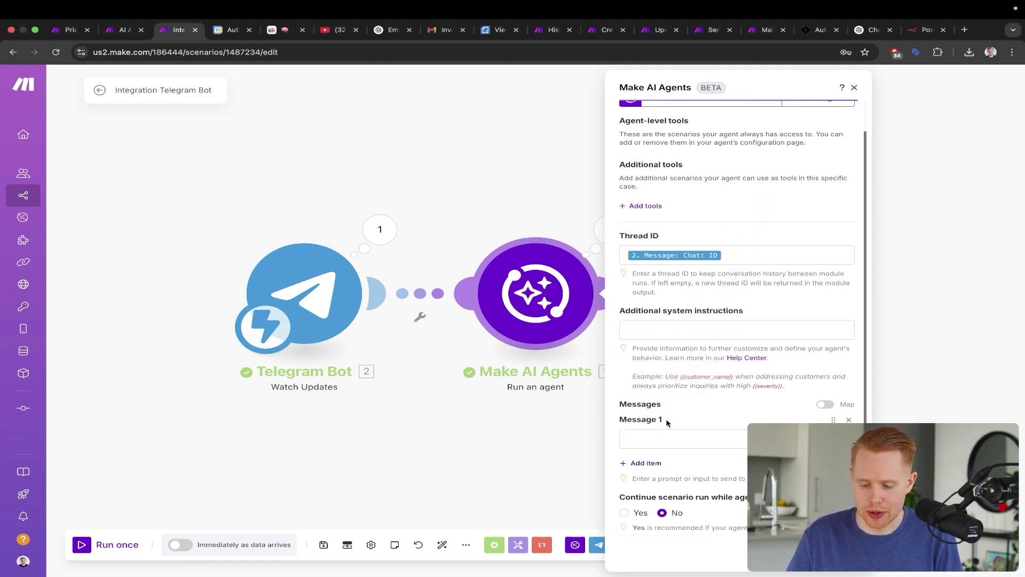
pyautogui.click(665, 438)
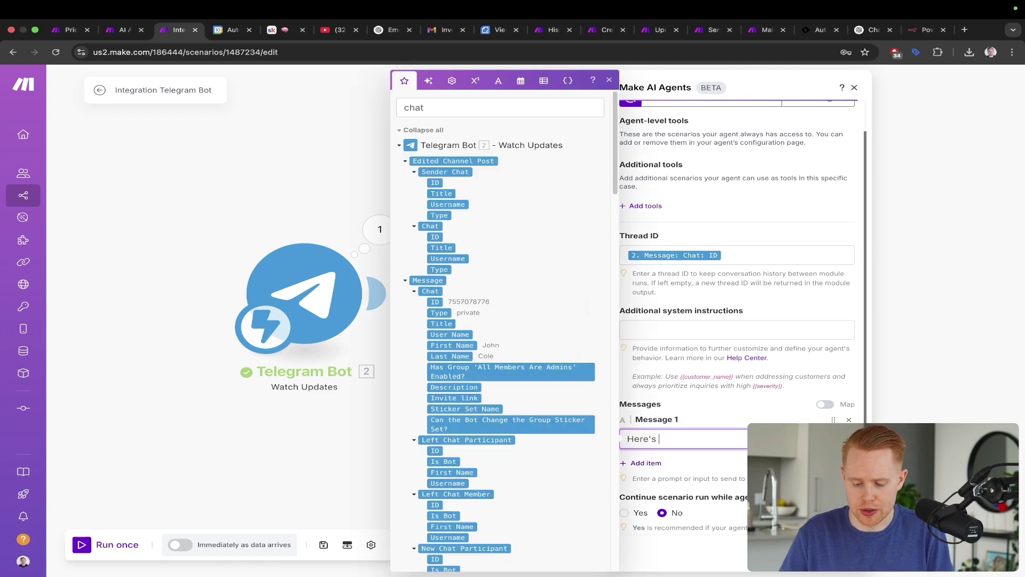
pyautogui.write(':')
pyautogui.press('Return')
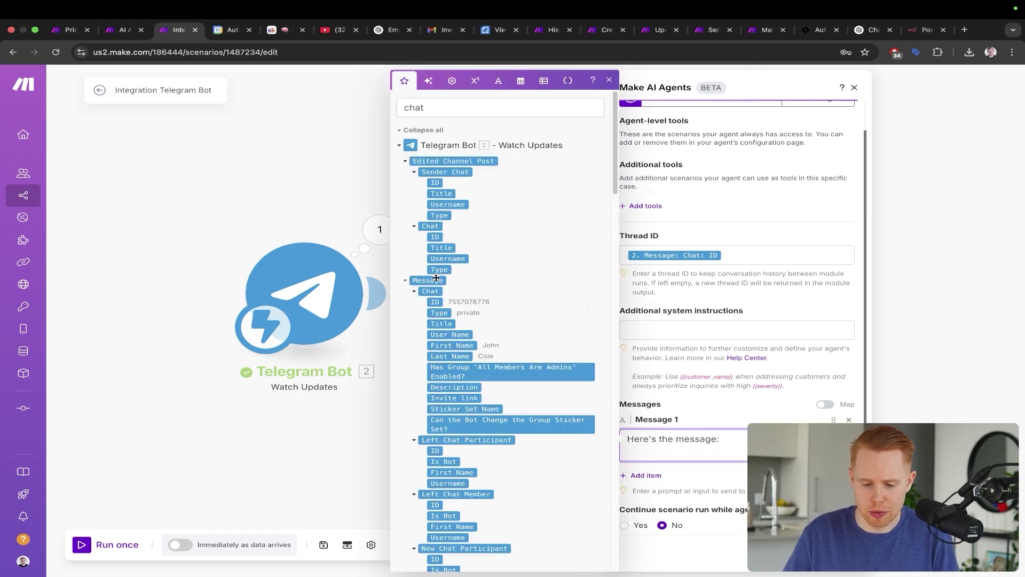
# - Find the Telegram message's Text variable and insert it below the introductory line in Message 1
pyautogui.scroll(-10, 445, 285)
pyautogui.scroll(15, 445, 285)
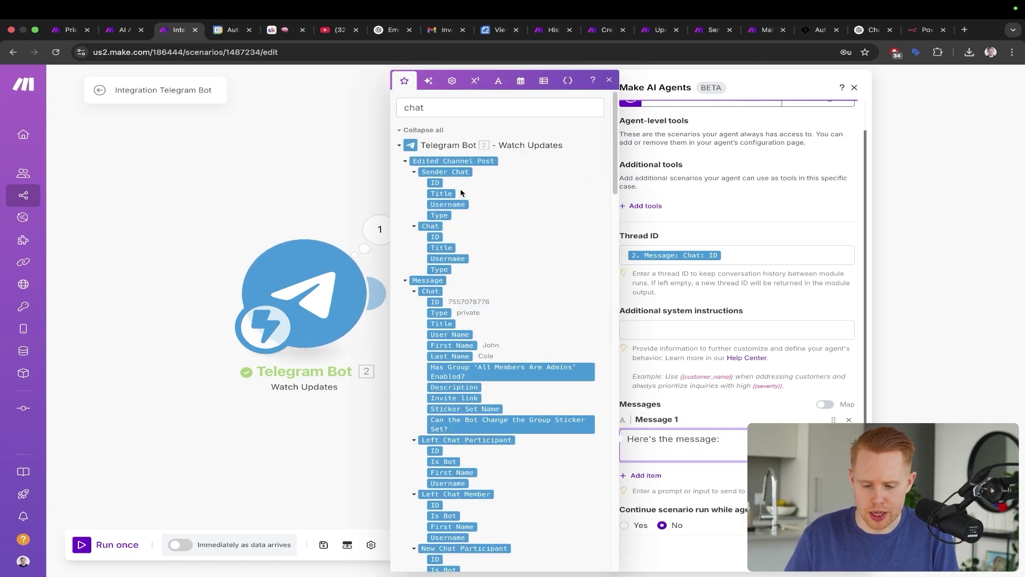
pyautogui.doubleClick(465, 113)
pyautogui.press('BackSpace')
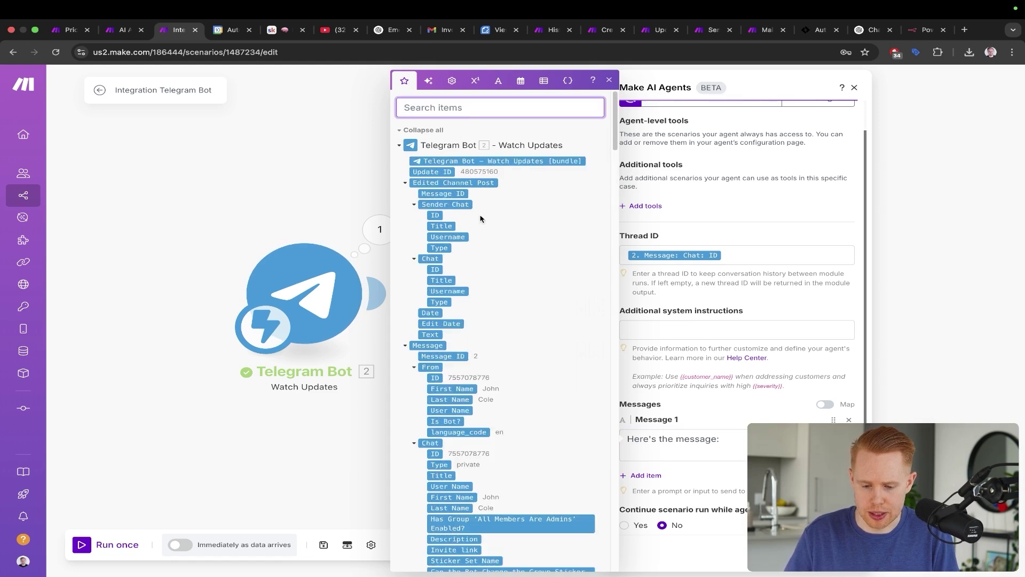
pyautogui.scroll(-15, 481, 218)
pyautogui.write('text')
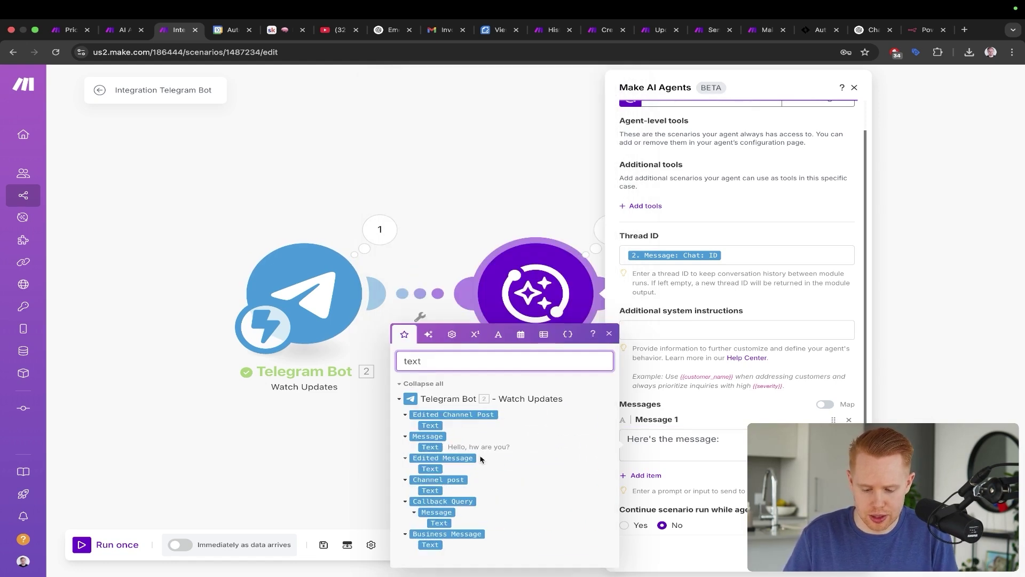
pyautogui.moveTo(433, 447); pyautogui.dragTo(663, 453)
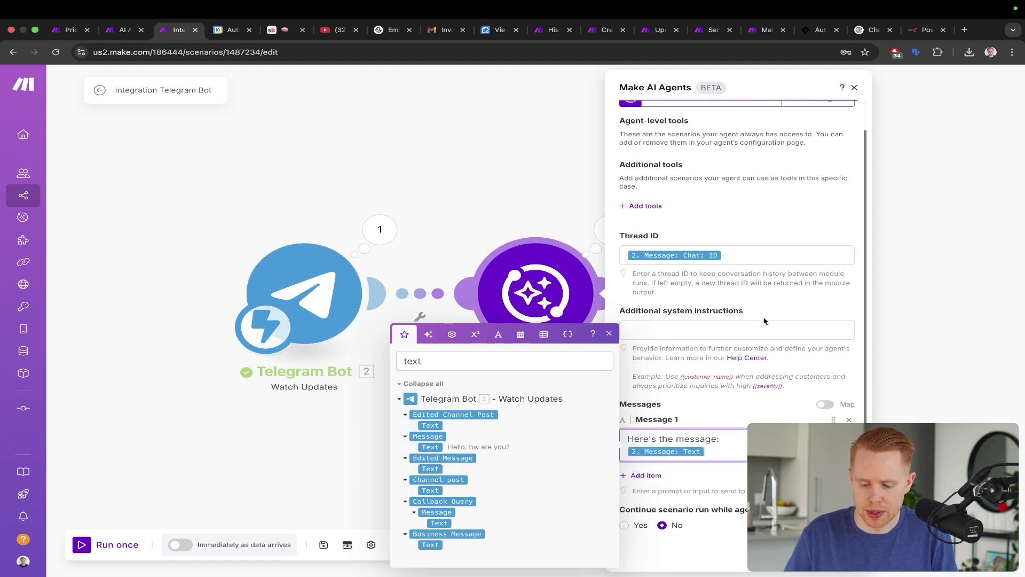
# - Save the settings of the Make AI Agents module in the Telegram bot scenario
pyautogui.moveTo(755, 283); pyautogui.dragTo(674, 429)
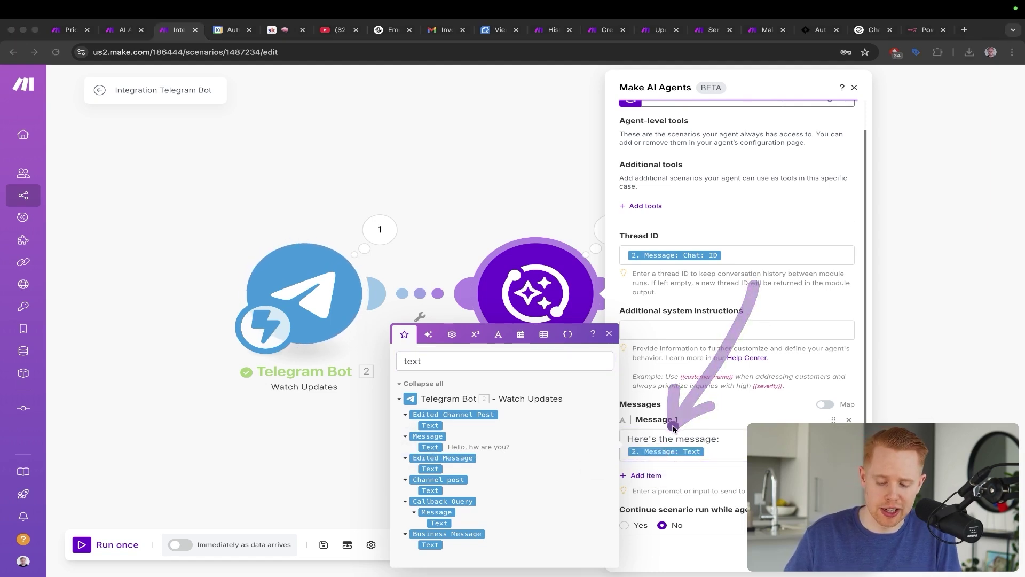
pyautogui.moveTo(289, 279); pyautogui.dragTo(484, 250)
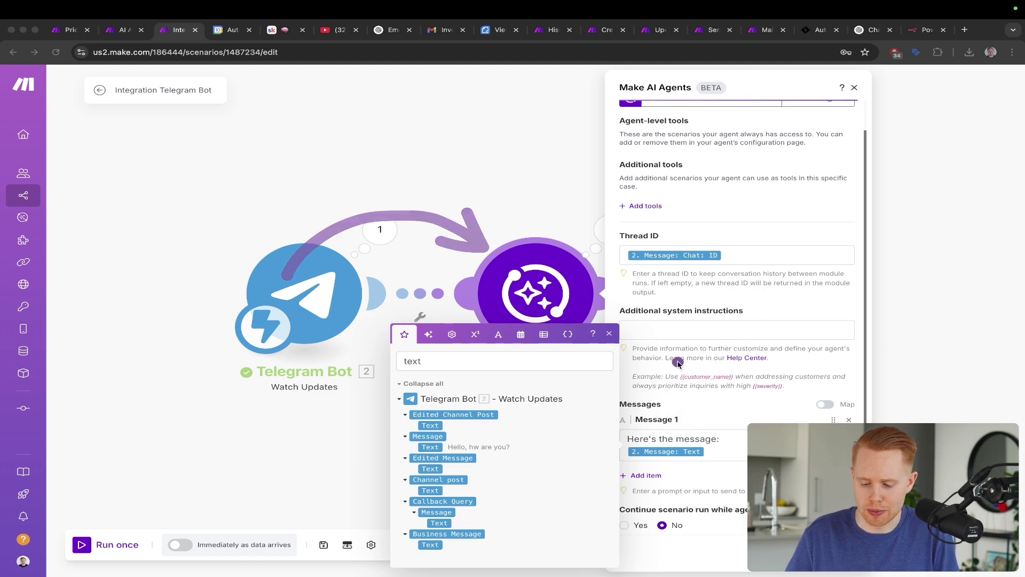
pyautogui.click(707, 451)
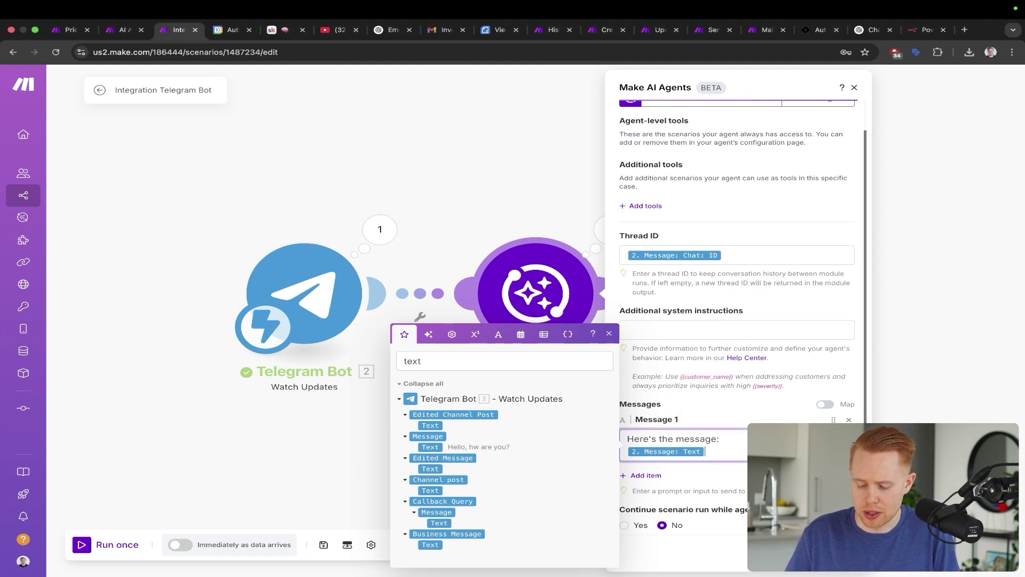
pyautogui.click(840, 553)
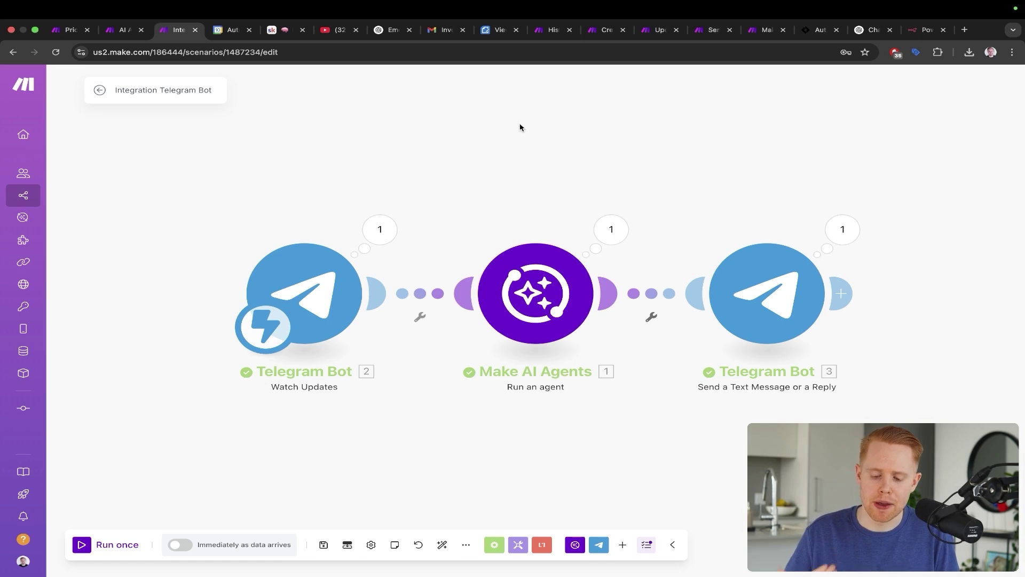
# - Reopen the Make AI Agents module and examine its agent-level and additional tools sections
pyautogui.click(522, 287)
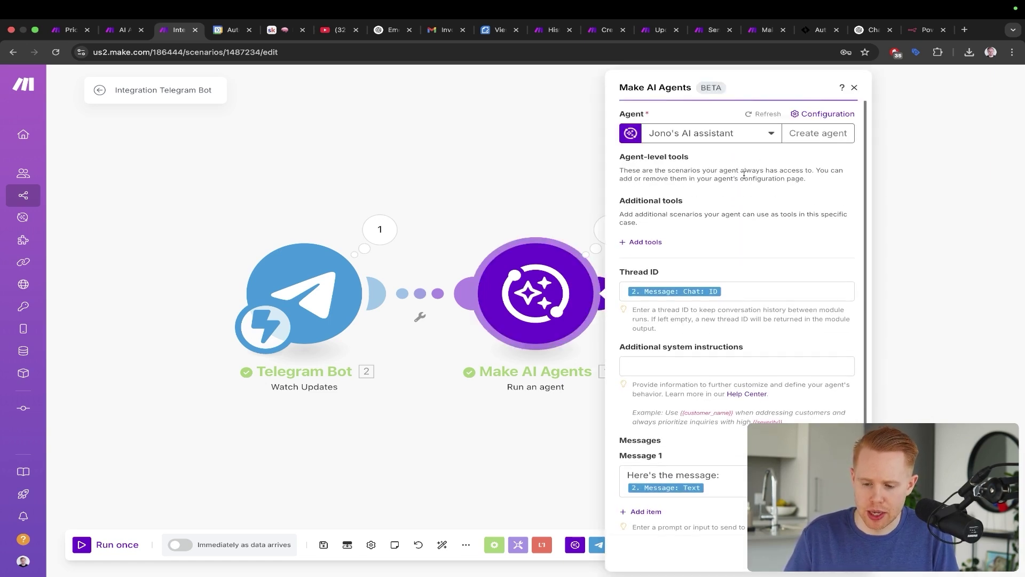
pyautogui.moveTo(772, 152); pyautogui.dragTo(688, 204)
pyautogui.press('Escape')
# - Open the scenarios list in a separate browser tab and create a new scenario in the Test folder
pyautogui.moveTo(57, 207)
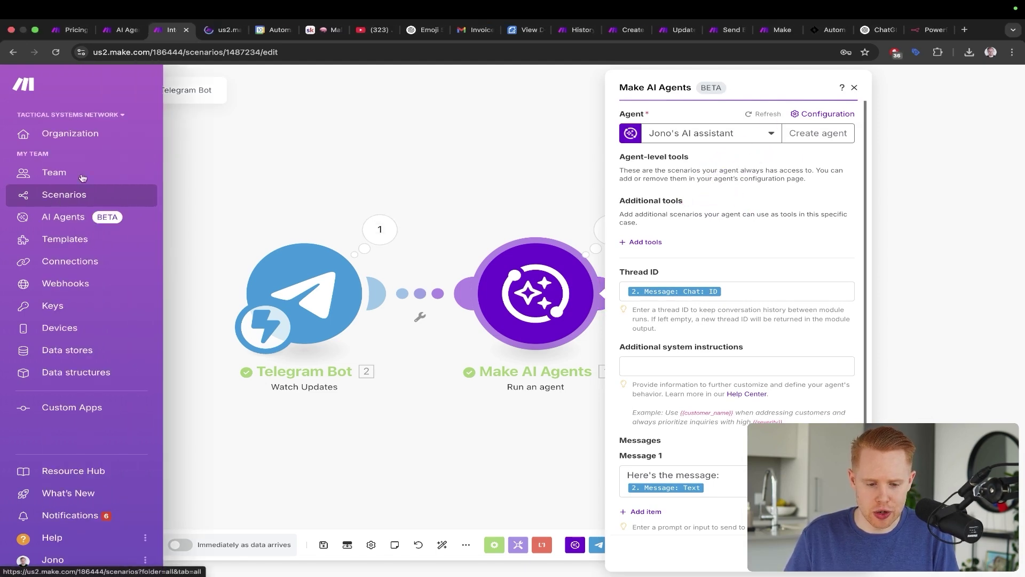
pyautogui.click(224, 29)
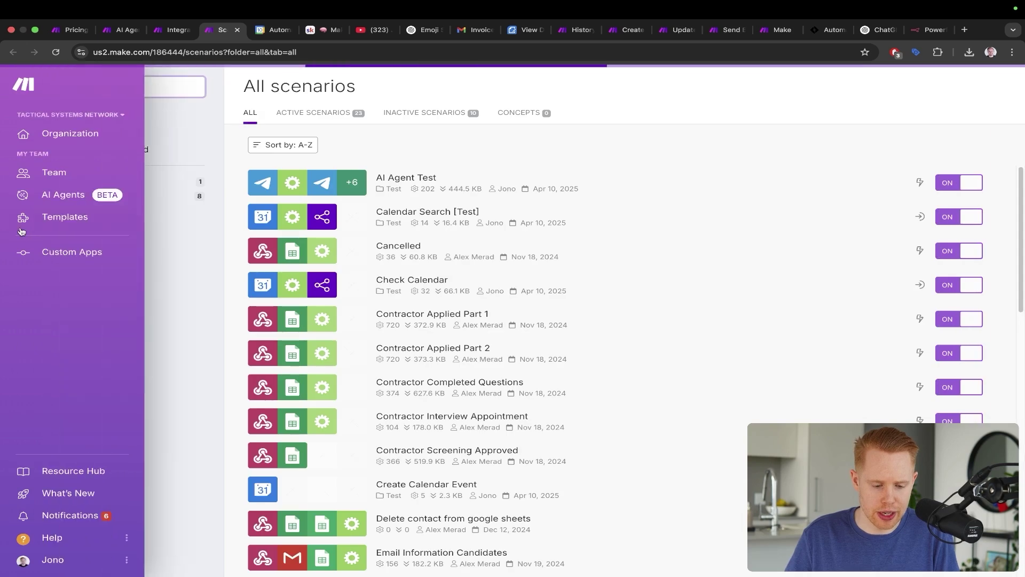
pyautogui.click(178, 196)
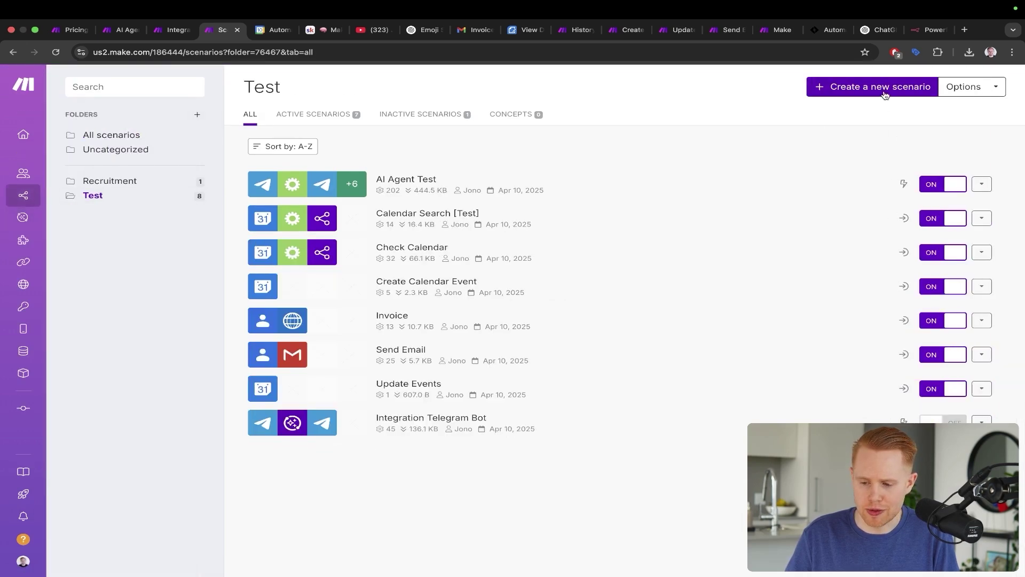
pyautogui.click(885, 95)
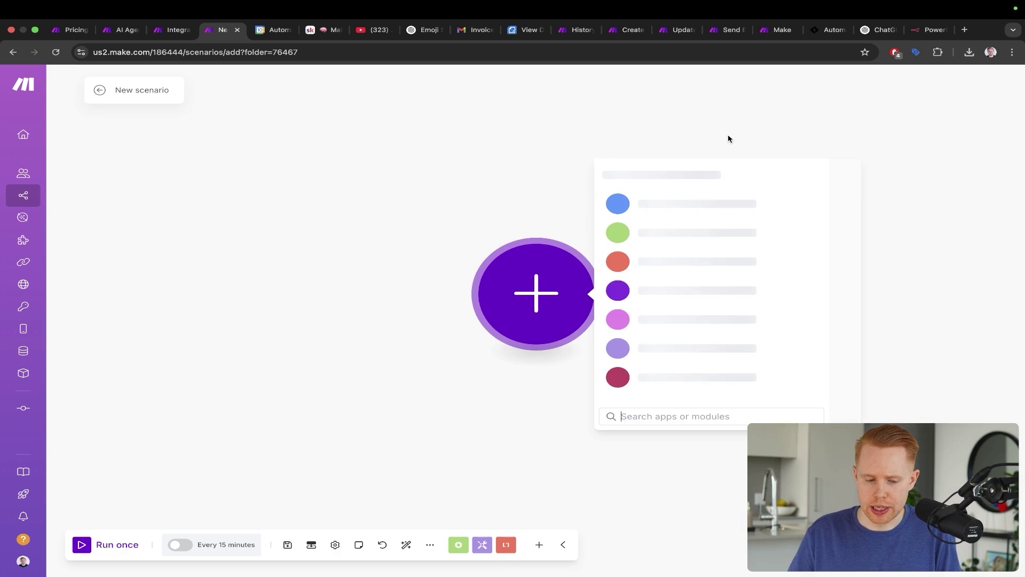
# - Name the new scenario "Sub Agent Search Calendar"
pyautogui.click(123, 92)
pyautogui.write('Sub Agent C')
pyautogui.write('a')
pyautogui.press('BackSpace')
pyautogui.press('BackSpace')
pyautogui.write('Search Calendar')
pyautogui.click(297, 263)
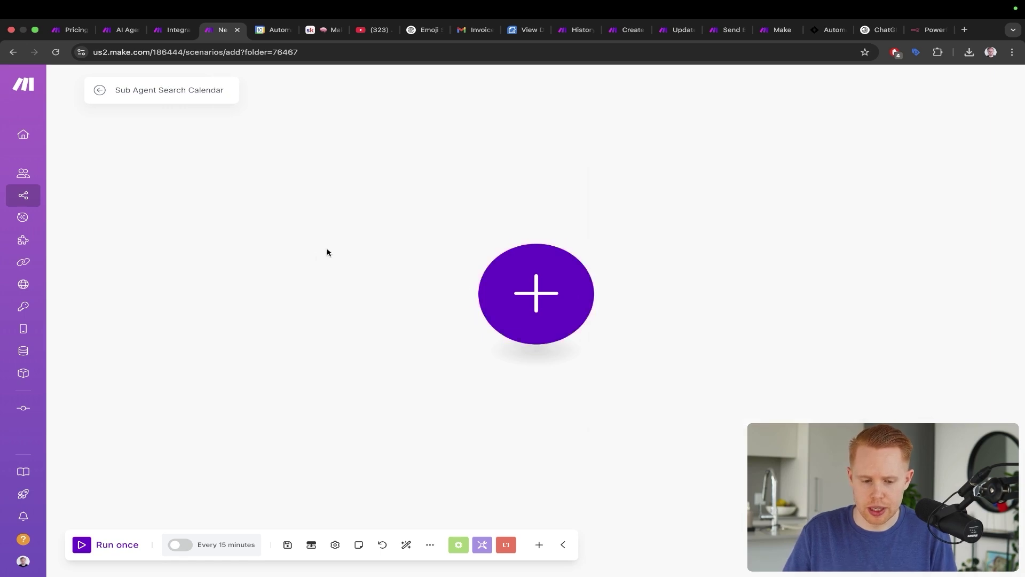
pyautogui.click(165, 33)
pyautogui.moveTo(338, 133); pyautogui.dragTo(485, 241)
pyautogui.hotkey('ctrl', 'Tab')
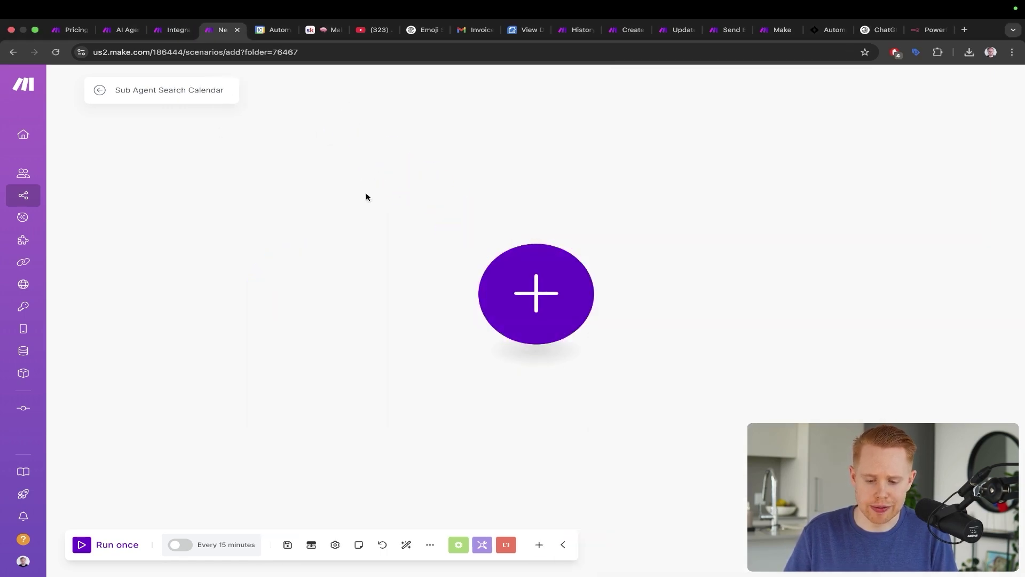
pyautogui.moveTo(220, 164); pyautogui.dragTo(488, 257)
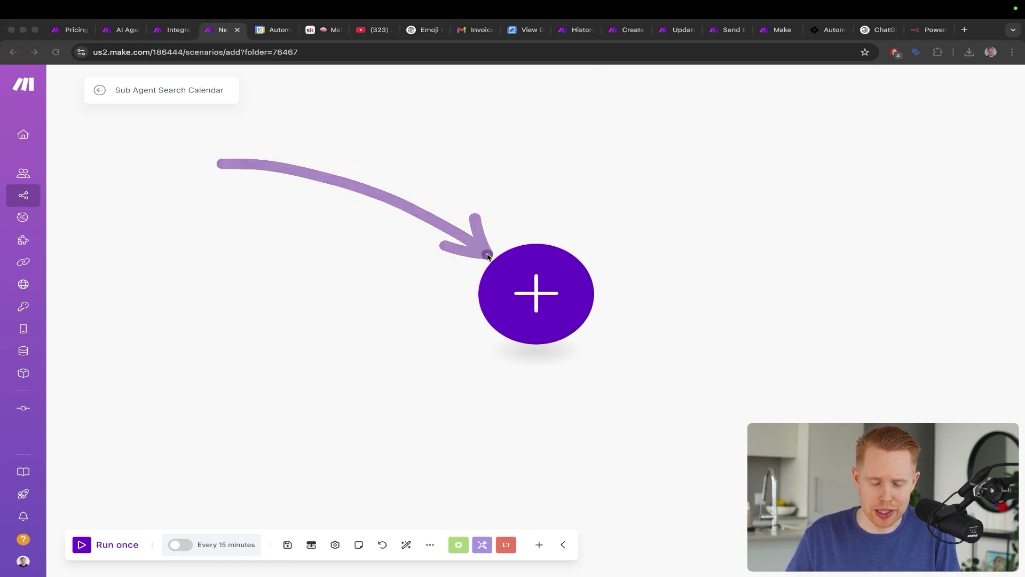
# - Search the apps for calendar and add a Google Calendar Search Events module as the scenario's first module
pyautogui.click(536, 292)
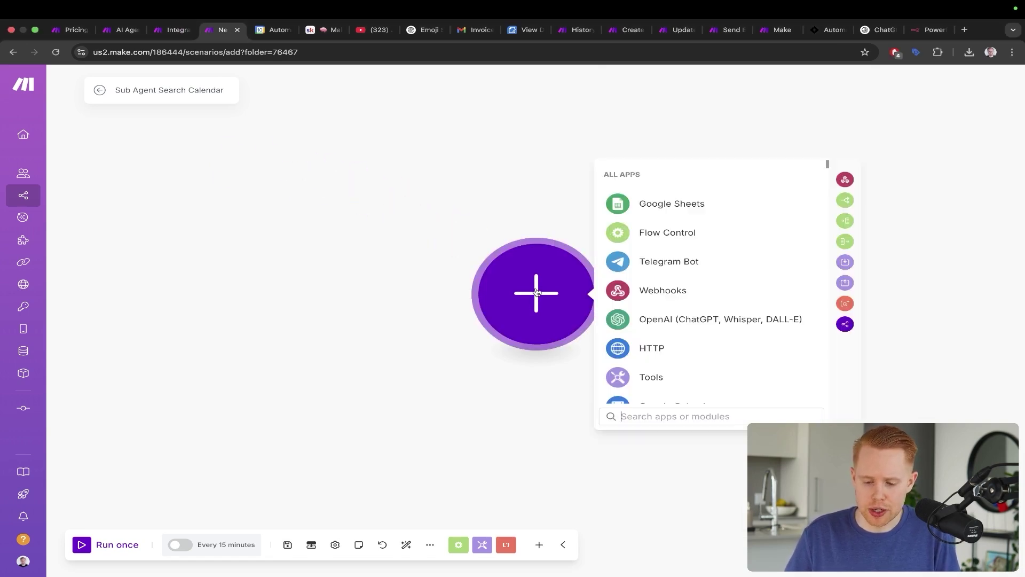
pyautogui.write('calendar')
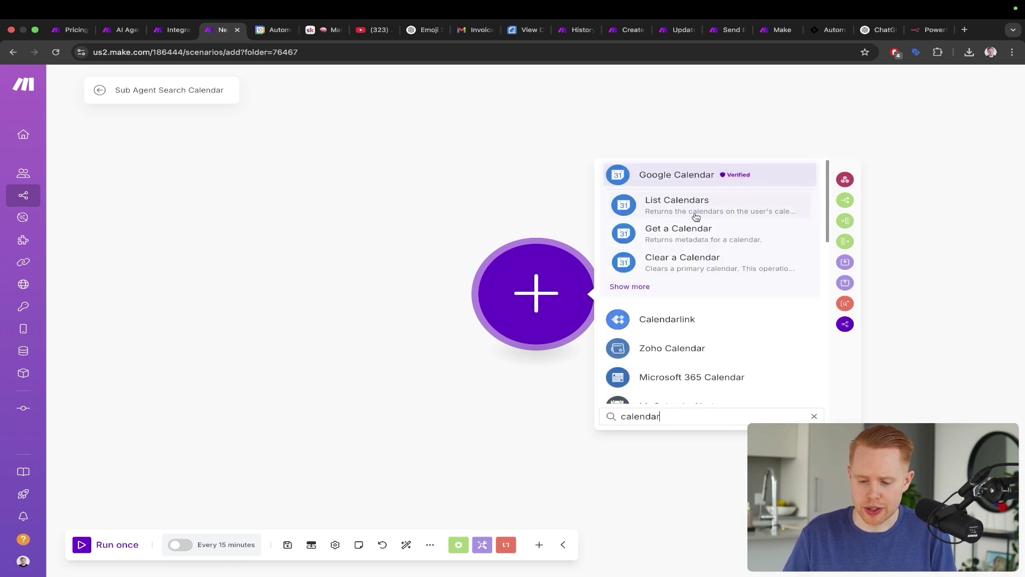
pyautogui.click(703, 178)
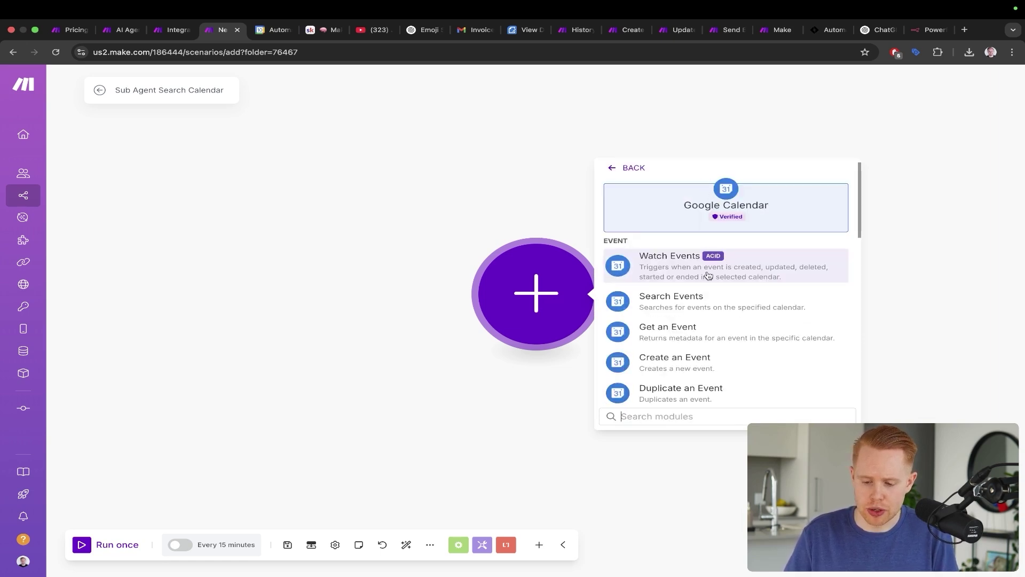
pyautogui.click(708, 298)
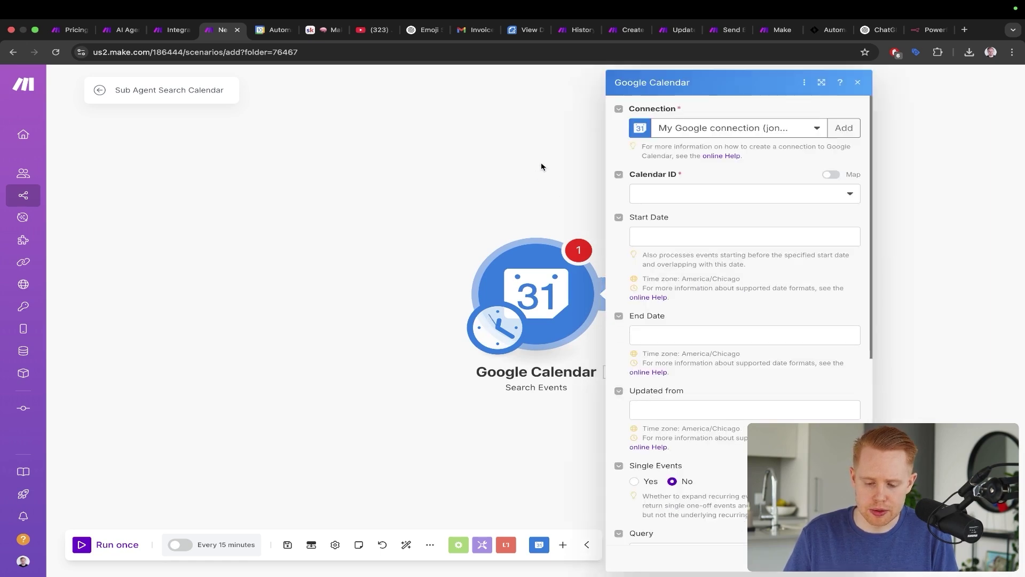
# - Set the Search Events module's Calendar ID to the primary calendar and close its settings
pyautogui.click(654, 201)
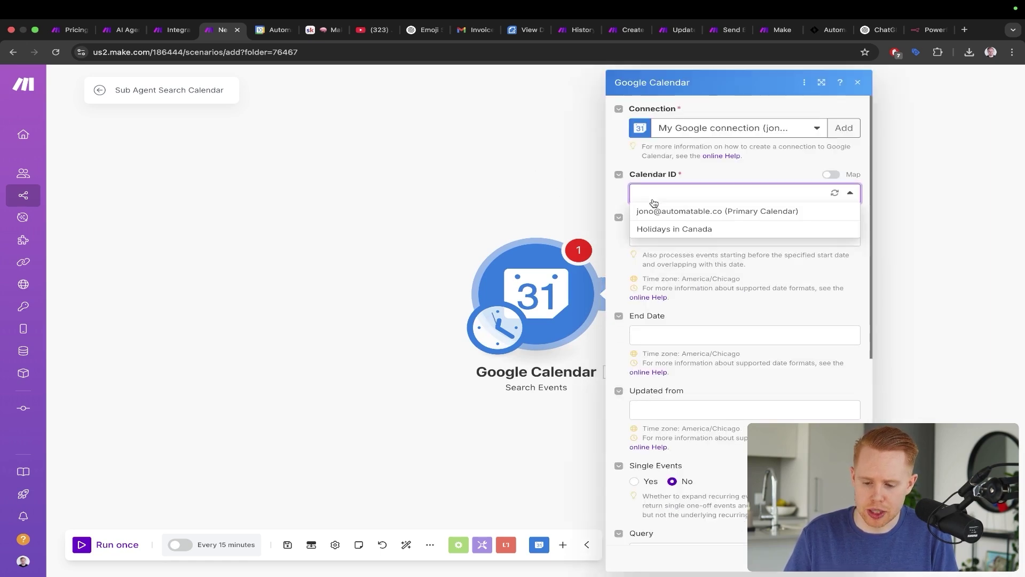
pyautogui.click(658, 212)
pyautogui.scroll(-3, 692, 273)
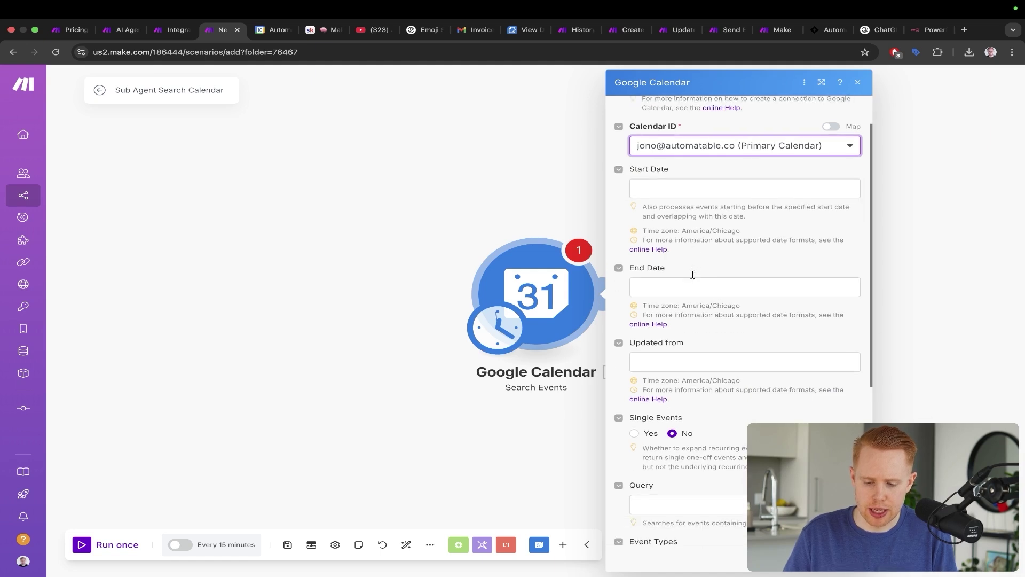
pyautogui.scroll(-1, 692, 274)
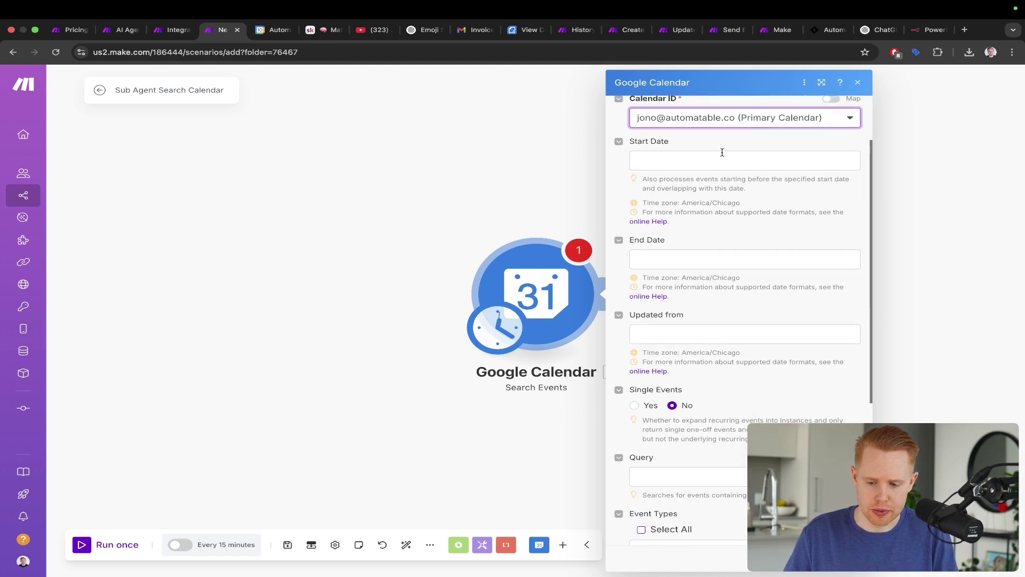
pyautogui.press('Escape')
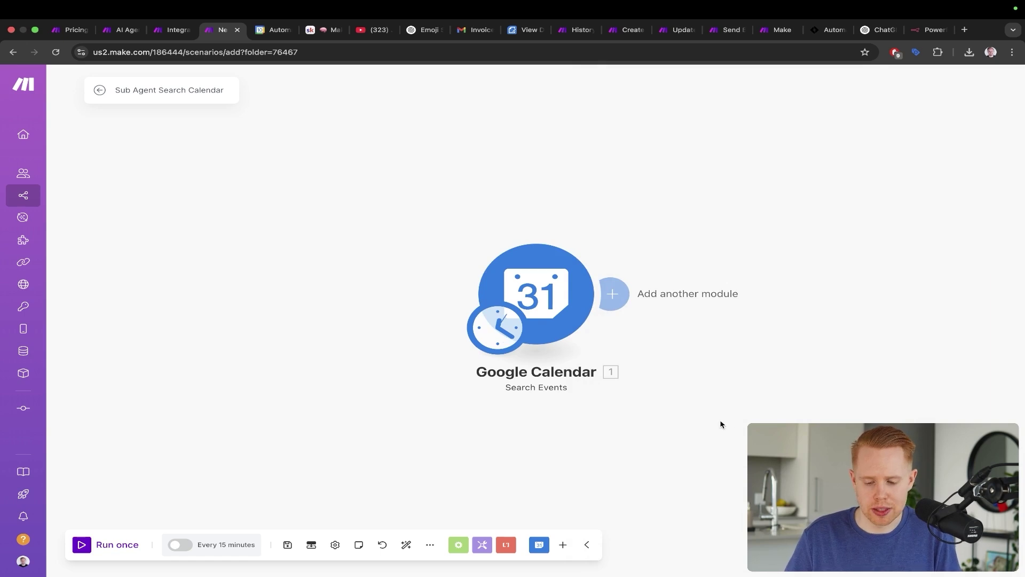
# - Open the sub-agent's scenario inputs and outputs, and review how the Telegram bot scenario's agent relates to the calendar sub-agent
pyautogui.moveTo(366, 255)
pyautogui.mouseDown()
pyautogui.moveTo(316, 424)
pyautogui.moveTo(318, 535)
pyautogui.mouseUp()
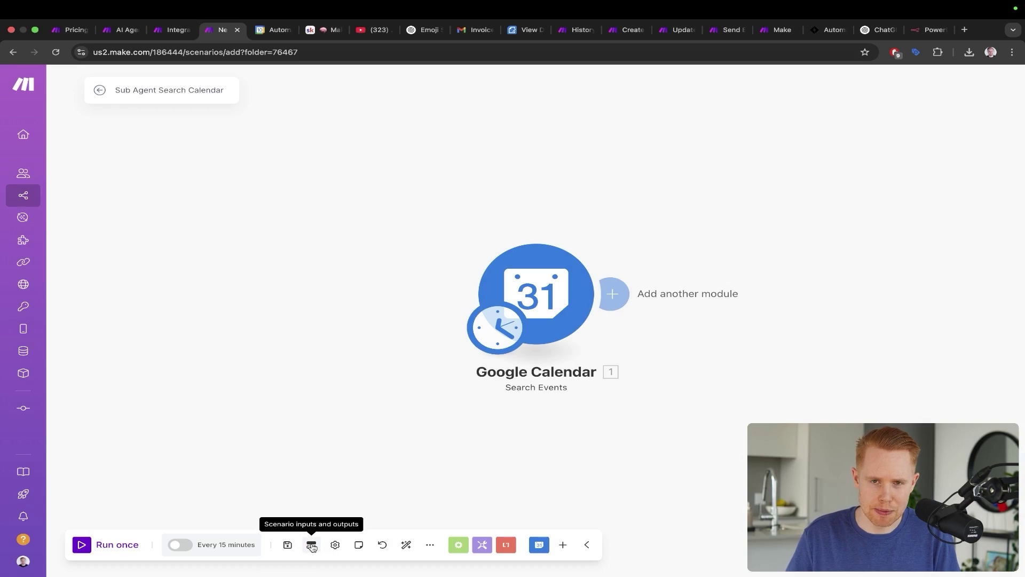
pyautogui.click(312, 545)
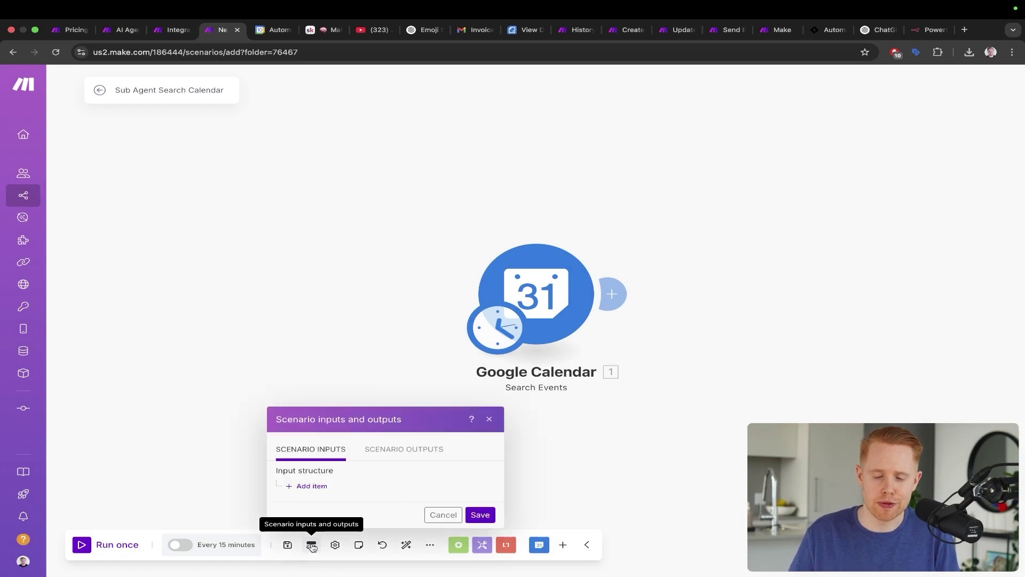
pyautogui.hotkey('ctrl', 'shift', 'Tab')
pyautogui.hotkey('ctrl', 'a')
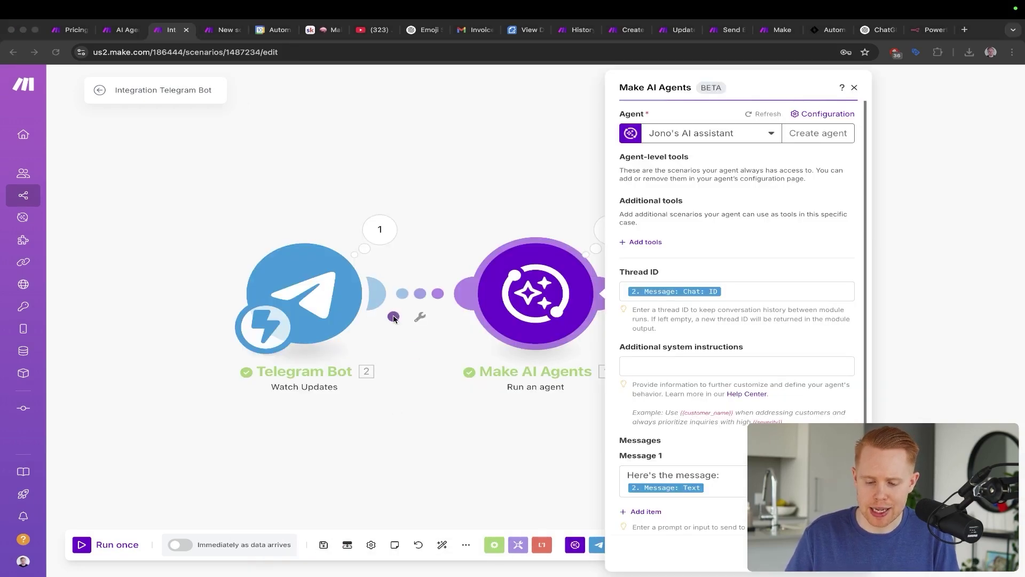
pyautogui.moveTo(283, 260); pyautogui.dragTo(532, 272)
pyautogui.press('Escape')
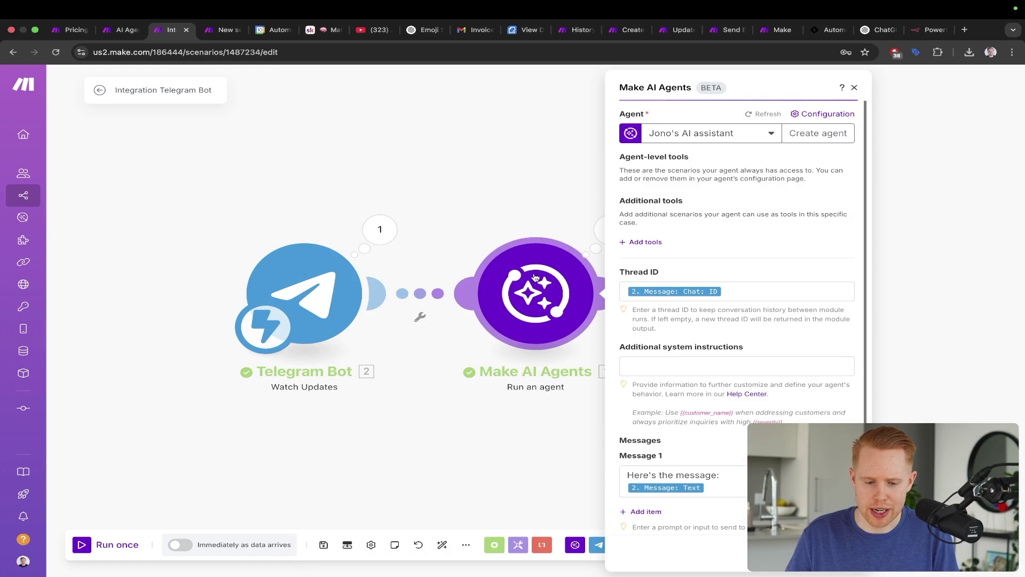
pyautogui.hotkey('ctrl', 'Tab')
pyautogui.hotkey('ctrl', 'a')
pyautogui.moveTo(229, 243); pyautogui.dragTo(142, 105)
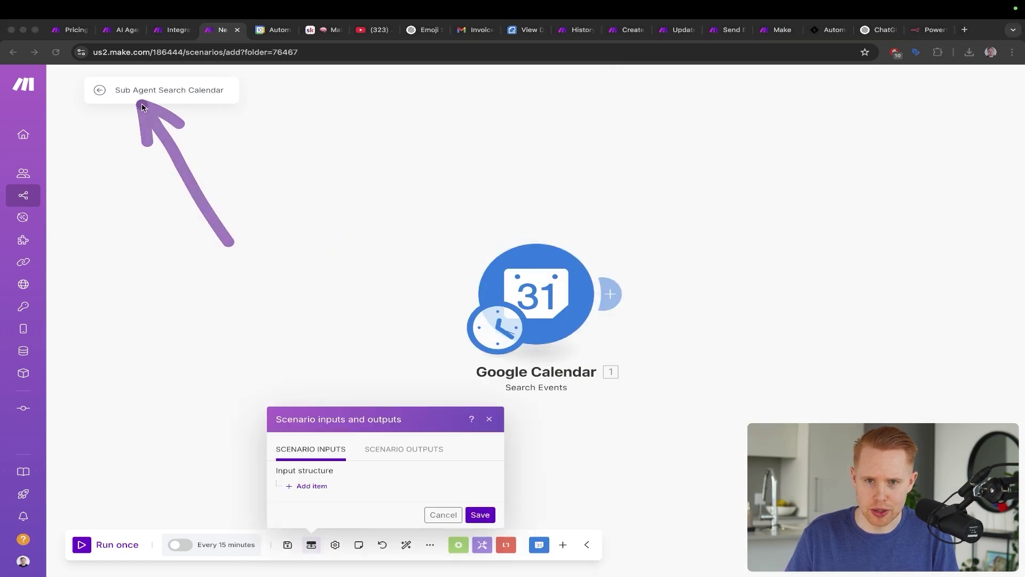
pyautogui.moveTo(575, 297); pyautogui.dragTo(170, 102)
pyautogui.press('Escape')
pyautogui.hotkey('ctrl', 'shift', 'Tab')
pyautogui.hotkey('ctrl', 'a')
pyautogui.moveTo(365, 115); pyautogui.dragTo(511, 213)
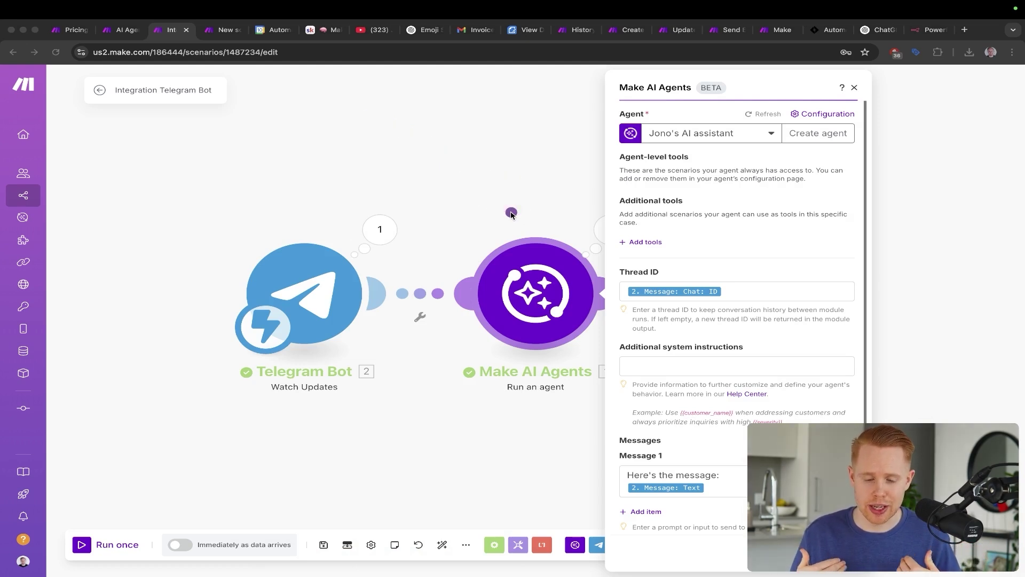
pyautogui.press('Escape')
pyautogui.hotkey('ctrl', 'Tab')
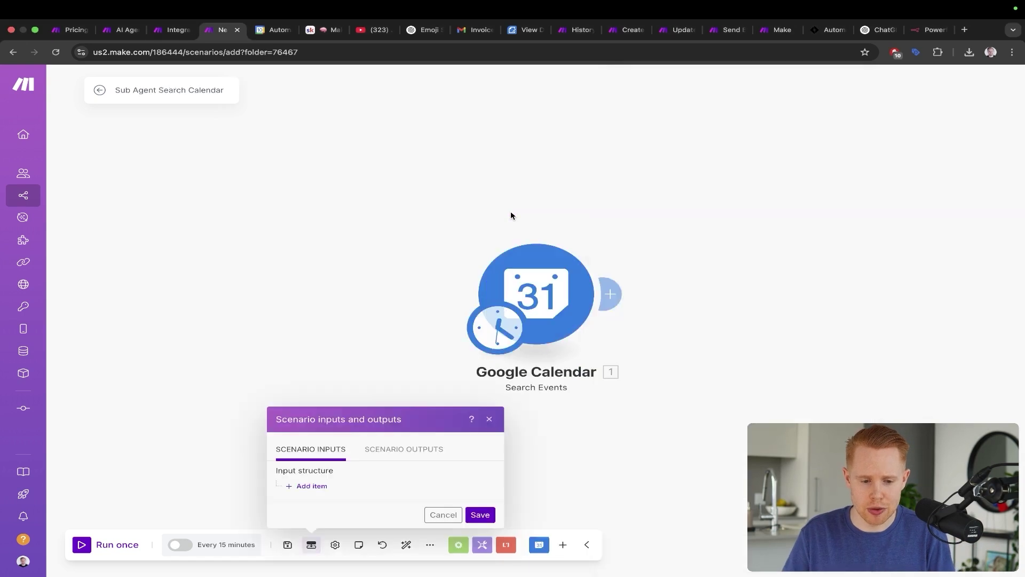
# - Examine the Google Calendar module's date fields and compare them with the data the main Telegram agent scenario would supply
pyautogui.click(521, 249)
pyautogui.hotkey('ctrl', 'alt', 'a')
pyautogui.moveTo(759, 307); pyautogui.dragTo(644, 241)
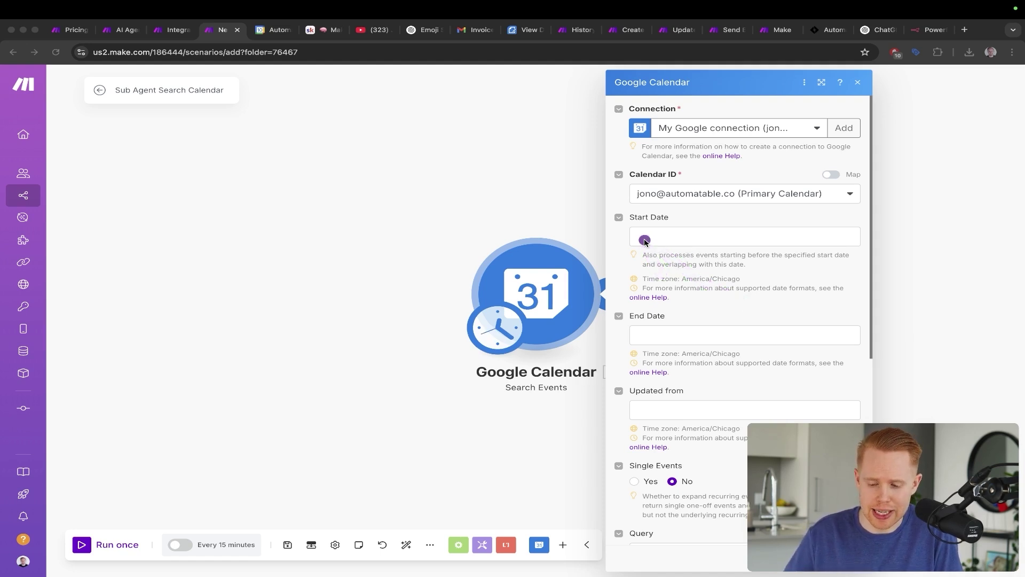
pyautogui.moveTo(482, 159); pyautogui.dragTo(622, 210)
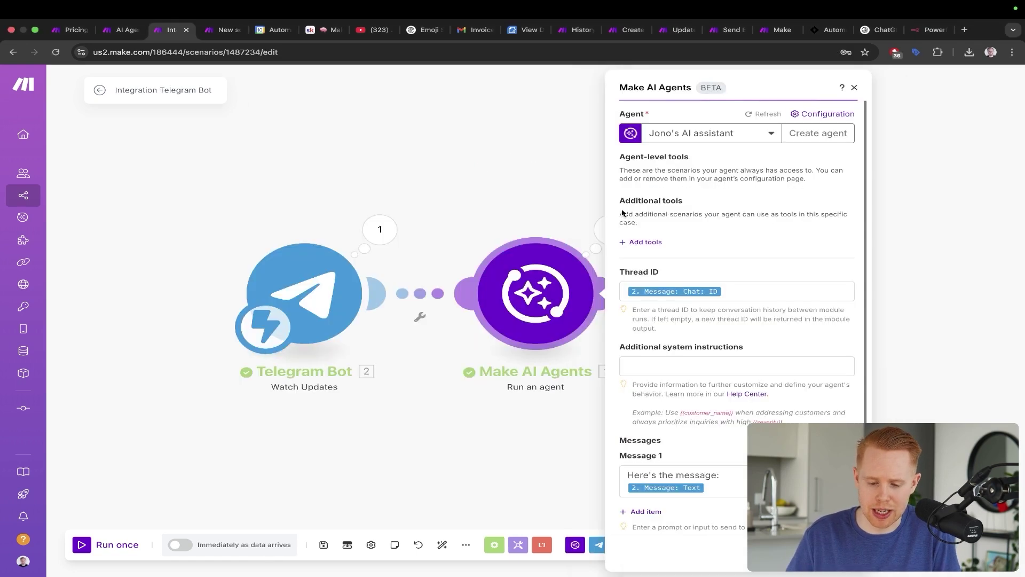
pyautogui.moveTo(288, 214)
pyautogui.mouseDown()
pyautogui.moveTo(376, 189)
pyautogui.moveTo(516, 245)
pyautogui.mouseUp()
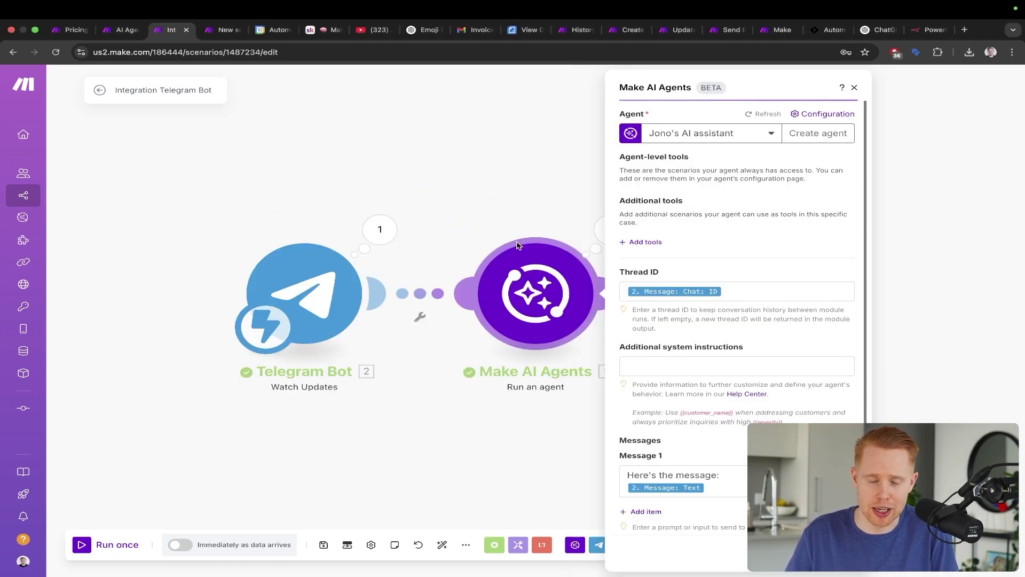
pyautogui.hotkey('ctrl', 'Right')
pyautogui.moveTo(482, 185)
pyautogui.mouseDown()
pyautogui.moveTo(140, 489)
pyautogui.moveTo(117, 559)
pyautogui.mouseUp()
pyautogui.hotkey('ctrl', 'Left')
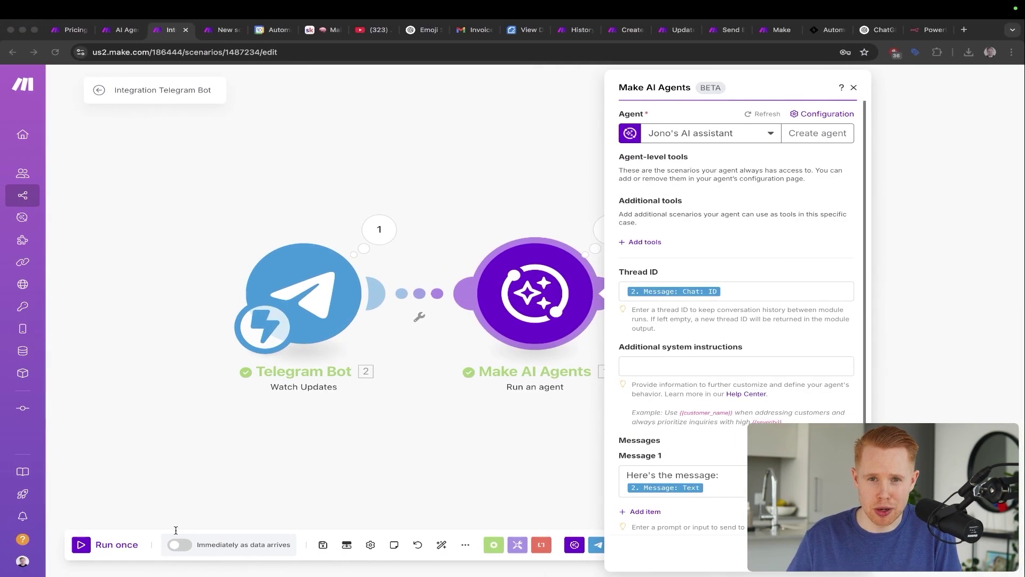
pyautogui.moveTo(289, 230)
pyautogui.mouseDown()
pyautogui.moveTo(487, 179)
pyautogui.moveTo(567, 258)
pyautogui.mouseUp()
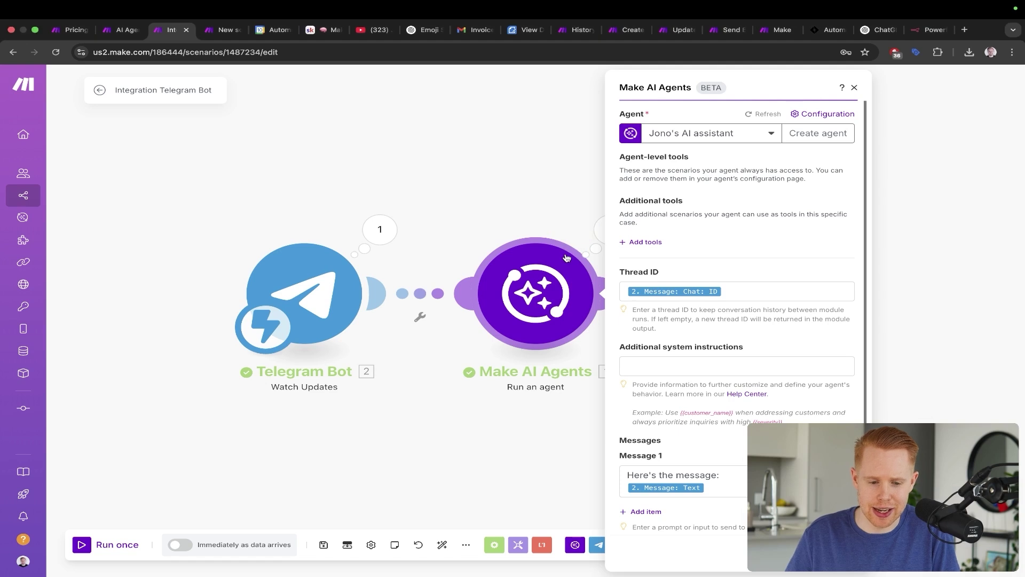
pyautogui.hotkey('ctrl', 'Tab')
pyautogui.moveTo(247, 152); pyautogui.dragTo(473, 267)
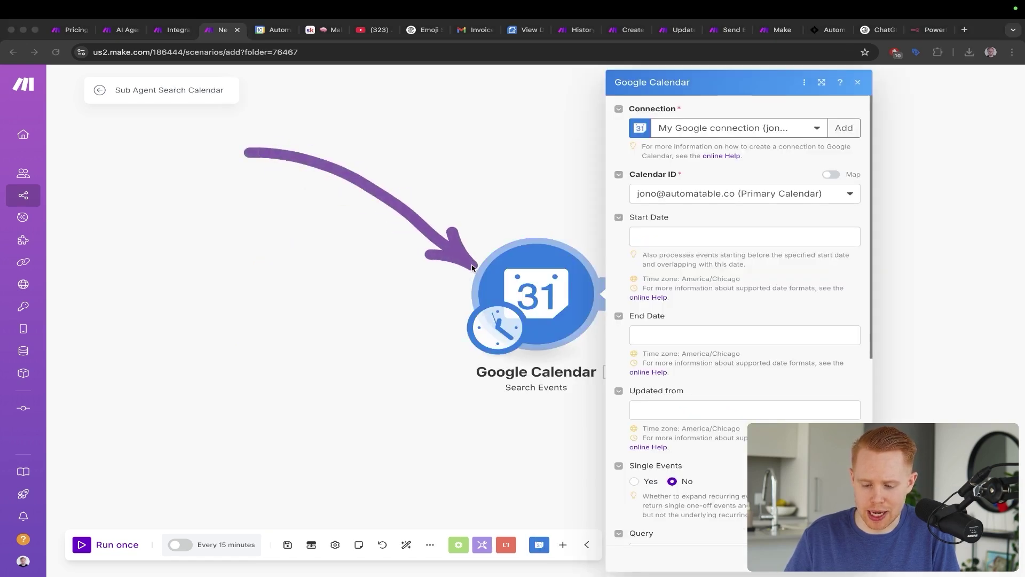
# - Add two text scenario inputs named start_time and end_time to the sub-agent's input structure
pyautogui.click(311, 544)
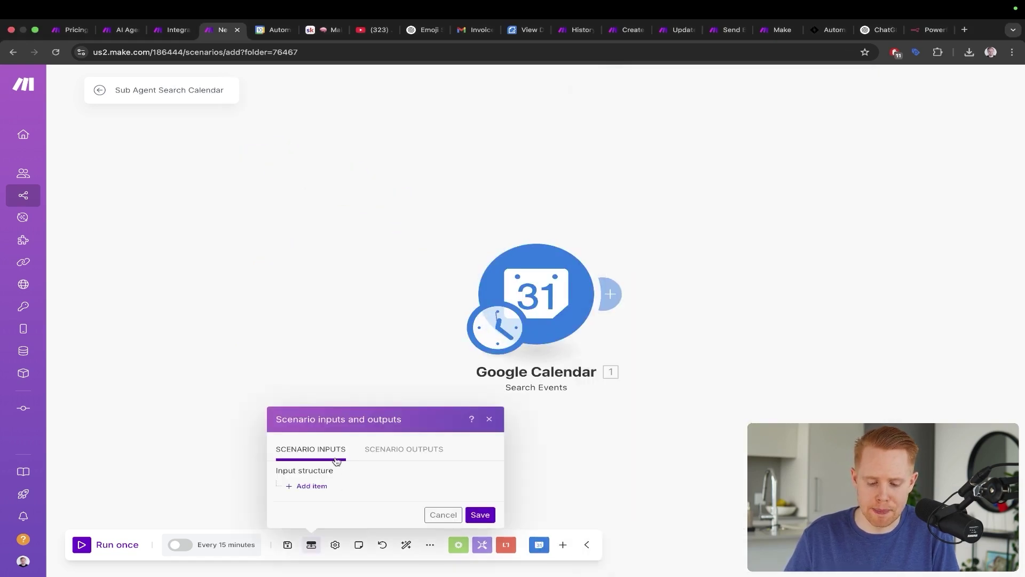
pyautogui.moveTo(380, 332); pyautogui.dragTo(342, 457)
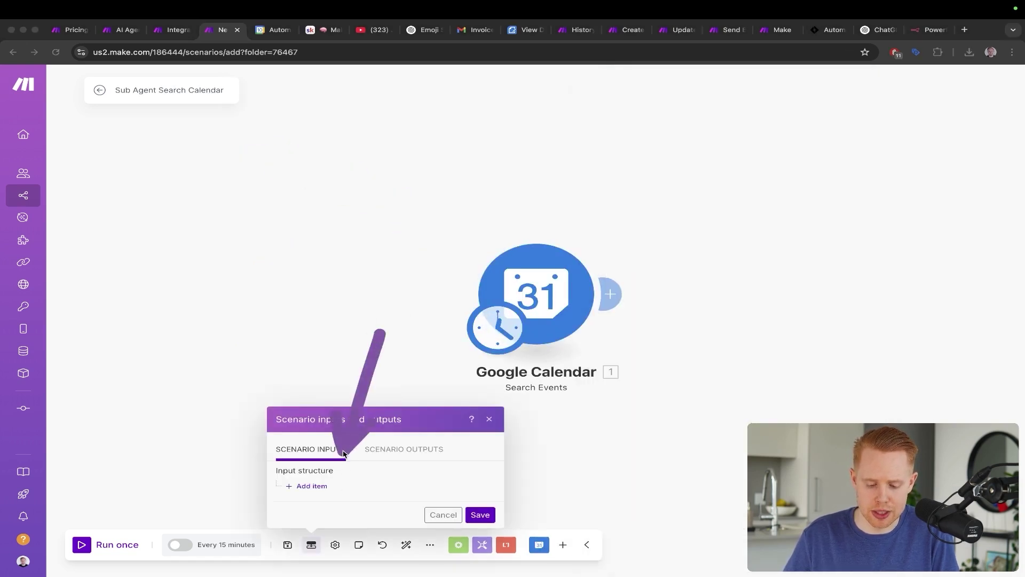
pyautogui.click(315, 486)
pyautogui.click(328, 223)
pyautogui.write('start_time')
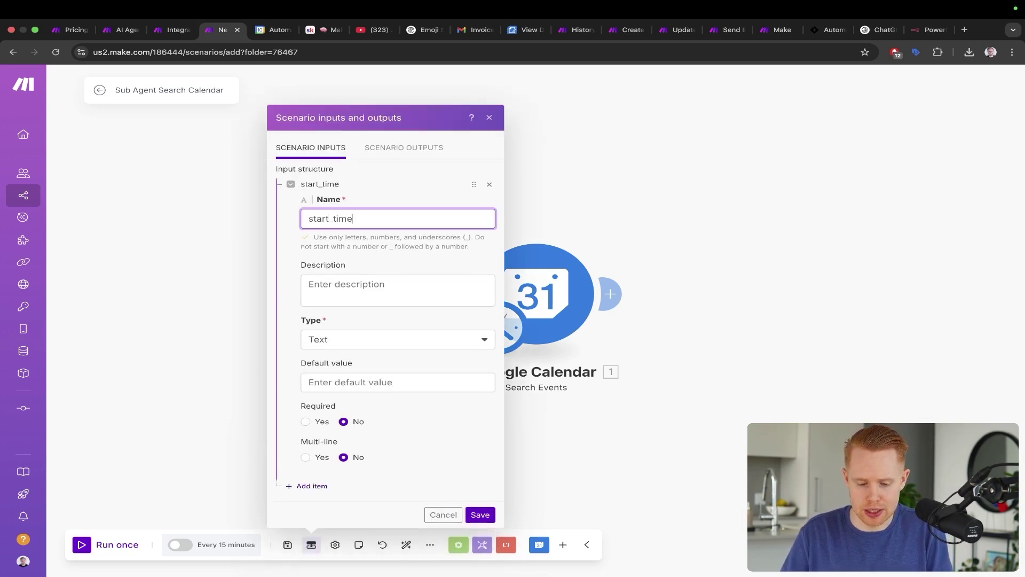
pyautogui.click(307, 486)
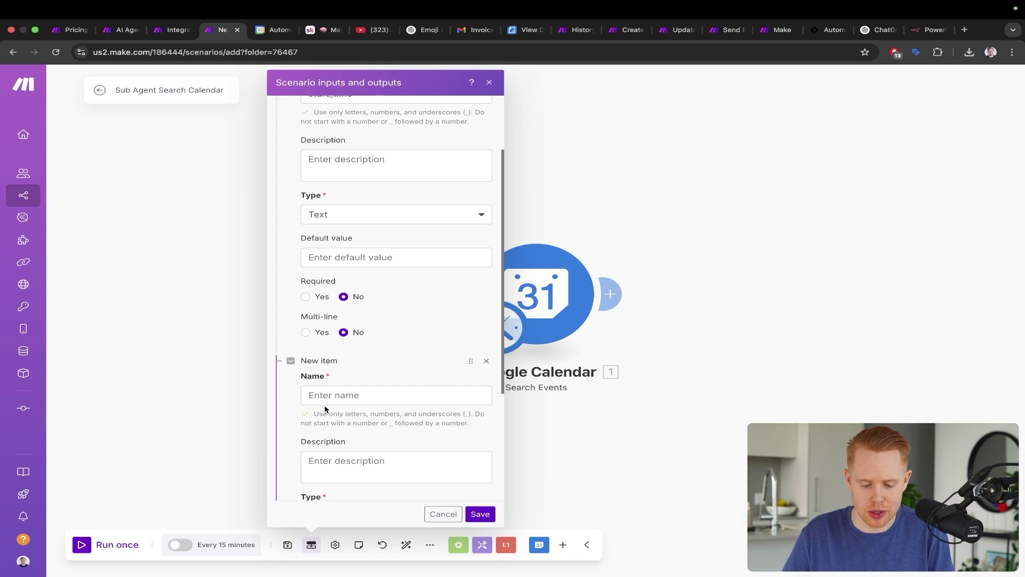
pyautogui.click(328, 395)
pyautogui.write('end_time')
# - Describe the start_time input as "This is the start date that you should find events past"
pyautogui.scroll(2, 370, 267)
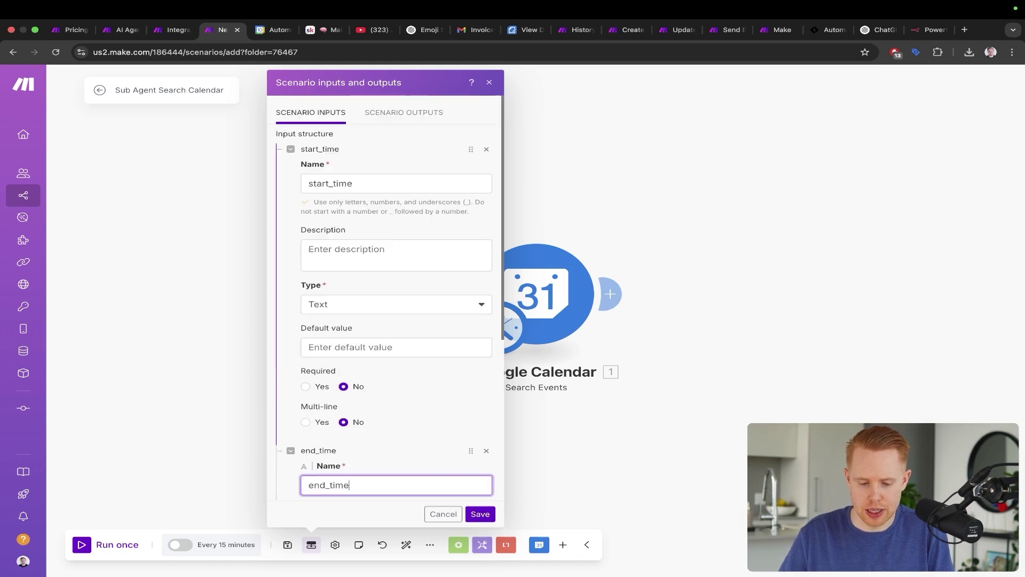
pyautogui.click(371, 246)
pyautogui.write('The ')
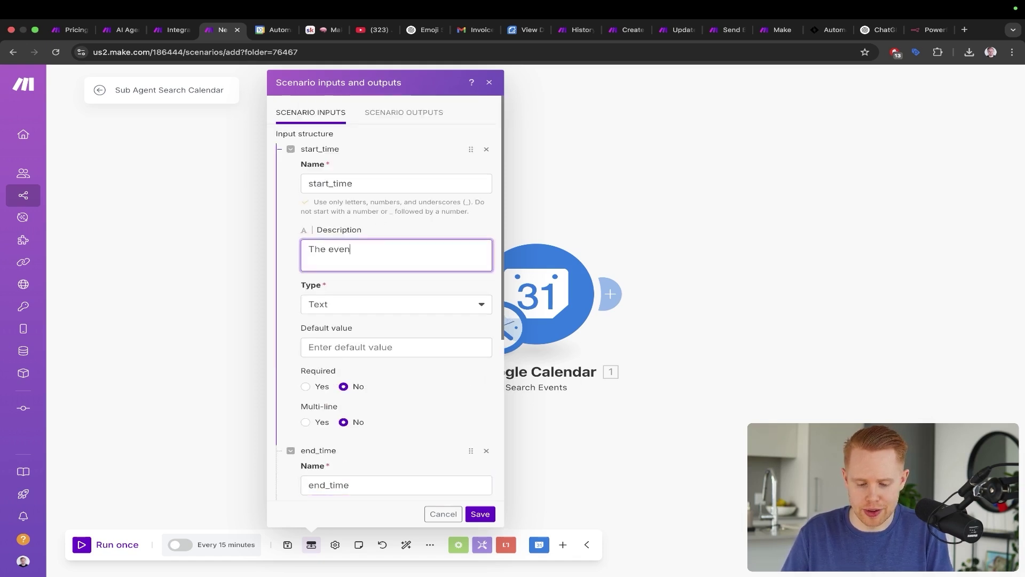
pyautogui.write('start time to find')
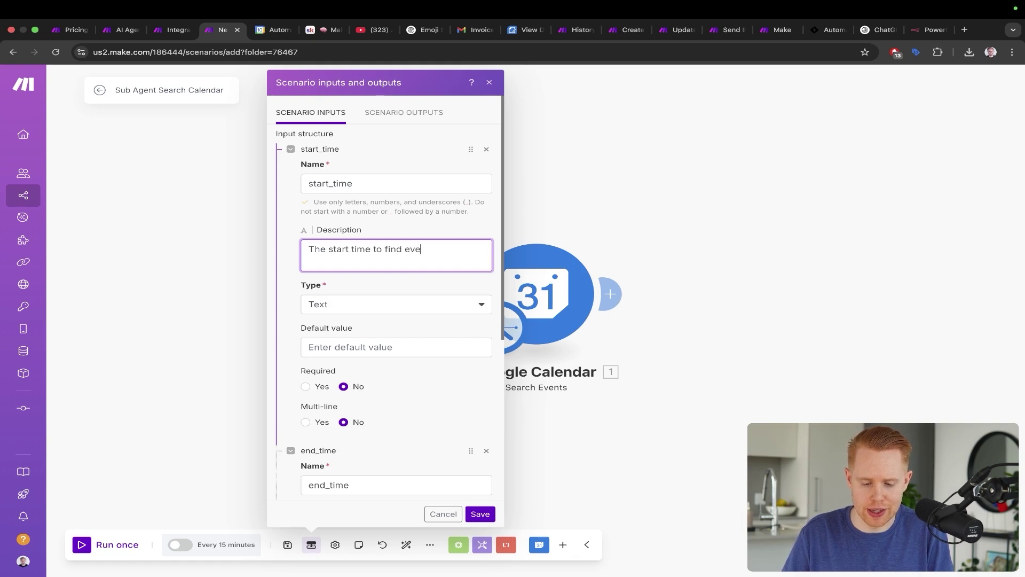
pyautogui.press('super+a')
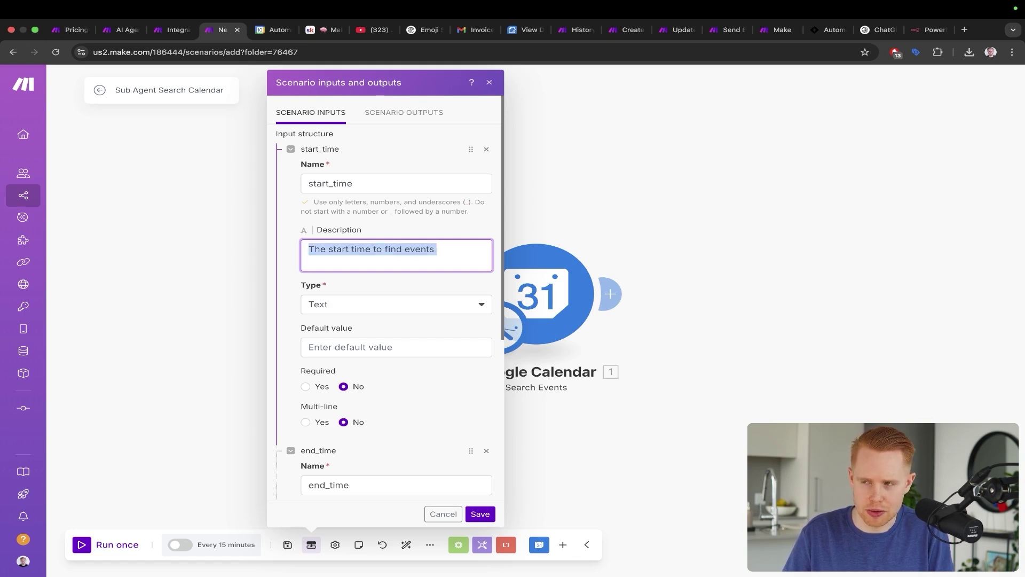
pyautogui.write('T')
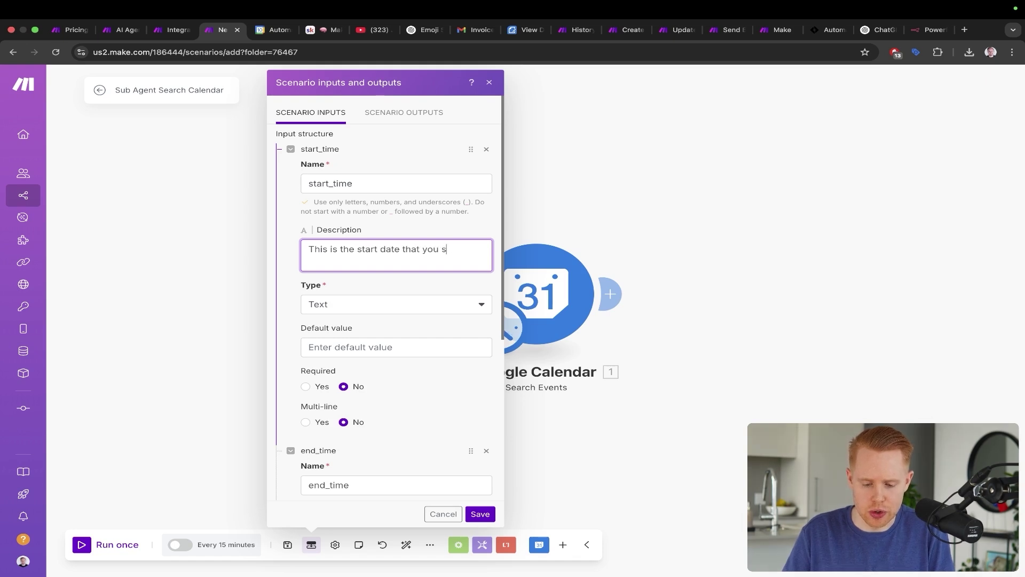
pyautogui.write('t')
# - Copy the start_time description to end_time and reword it as "This is the end date that you should find events before"
pyautogui.hotkey('ctrl', 'a')
pyautogui.press('super+c')
pyautogui.scroll(-5, 355, 314)
pyautogui.click(364, 293)
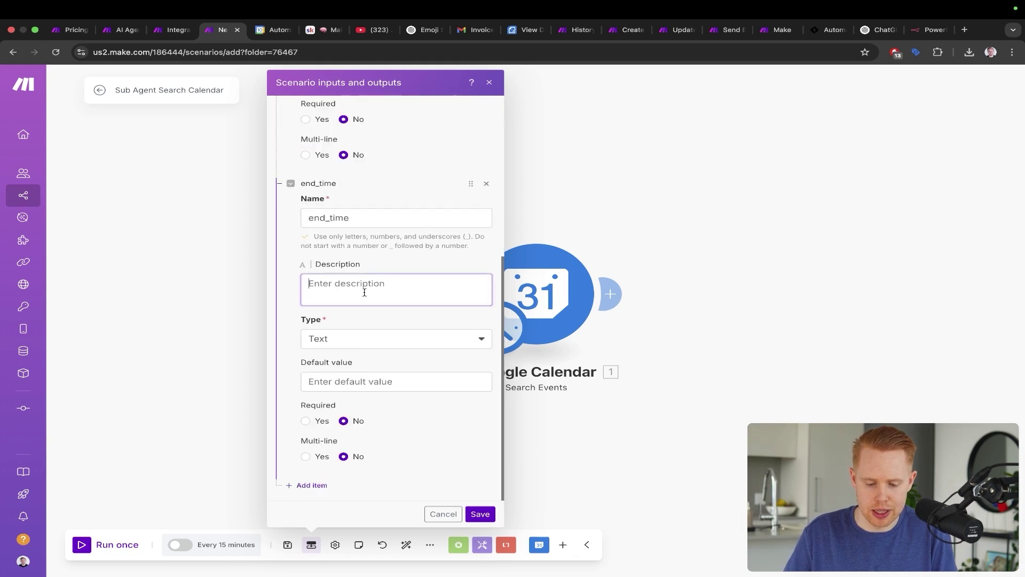
pyautogui.press('super+v')
pyautogui.write('end')
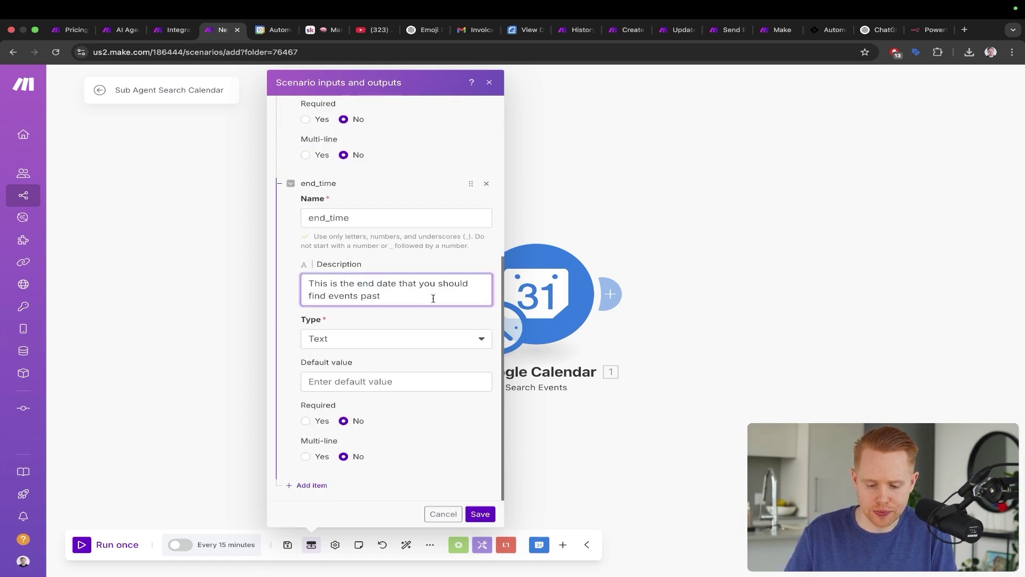
pyautogui.doubleClick(378, 297)
pyautogui.write('before')
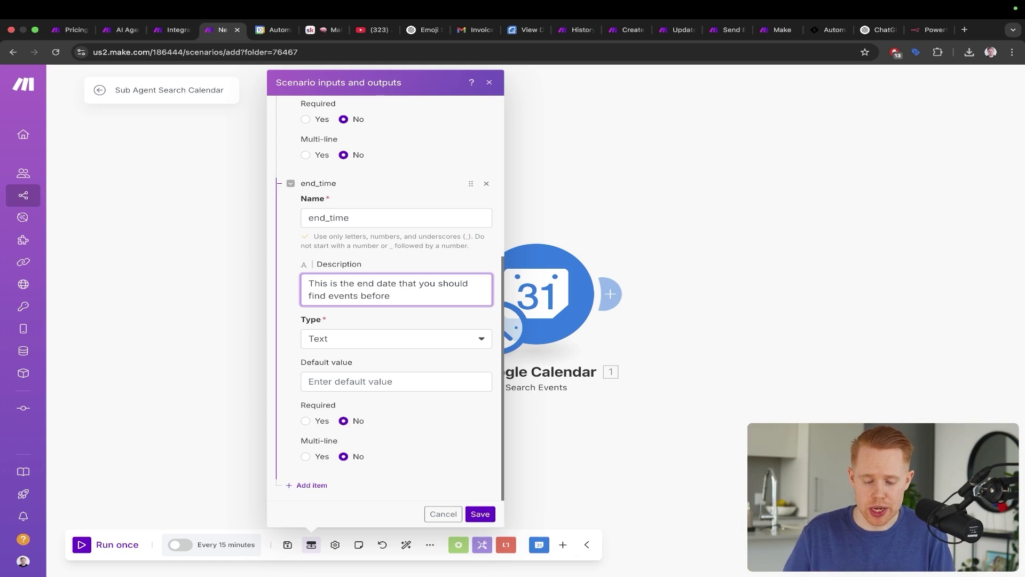
# - Review the names and descriptions of the start_time and end_time inputs against each other
pyautogui.scroll(5, 372, 260)
pyautogui.scroll(1, 371, 260)
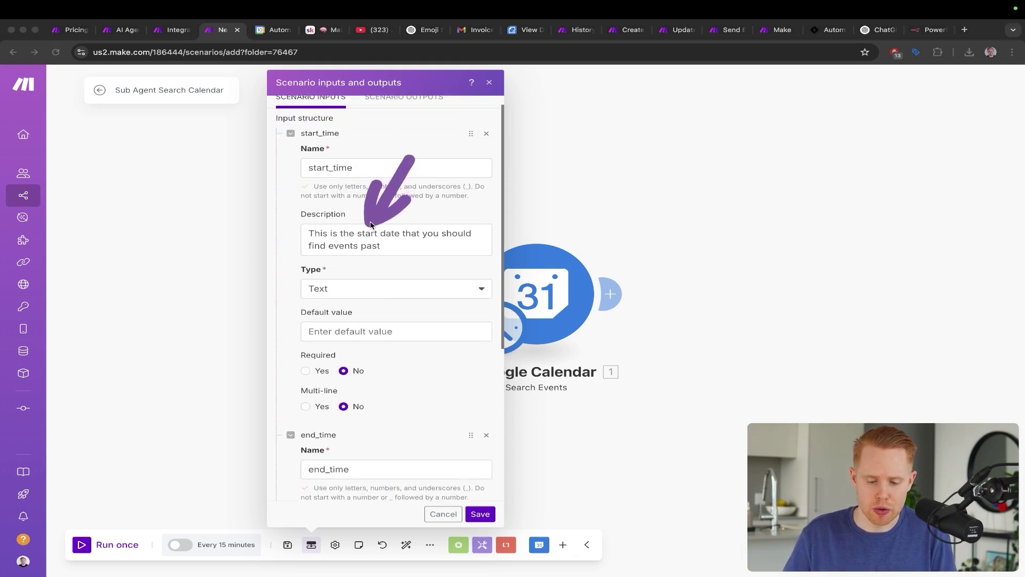
pyautogui.scroll(-5, 370, 226)
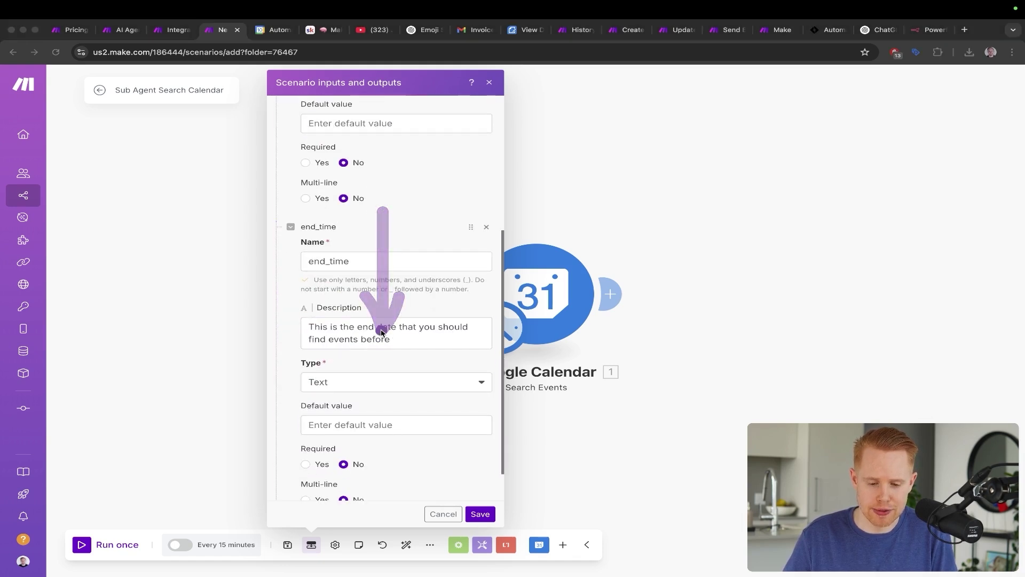
pyautogui.click(381, 328)
pyautogui.scroll(4, 382, 327)
pyautogui.scroll(-3, 381, 328)
pyautogui.scroll(2, 382, 321)
pyautogui.scroll(1, 382, 287)
pyautogui.moveTo(374, 281); pyautogui.dragTo(365, 410)
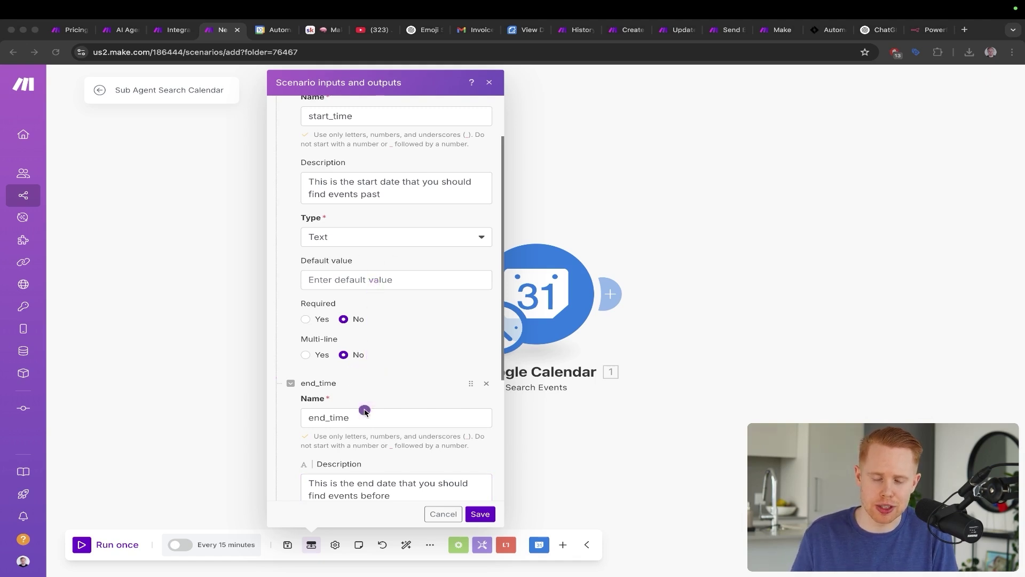
pyautogui.press('Escape')
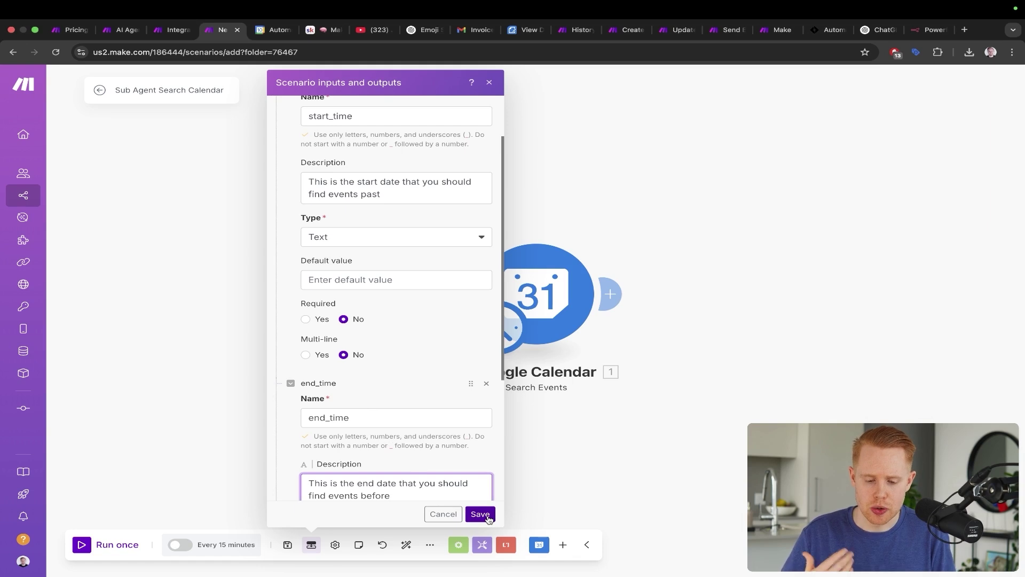
# - Make both the start_time and end_time inputs required and save the scenario inputs
pyautogui.click(306, 318)
pyautogui.scroll(-4, 396, 341)
pyautogui.click(306, 421)
pyautogui.click(473, 514)
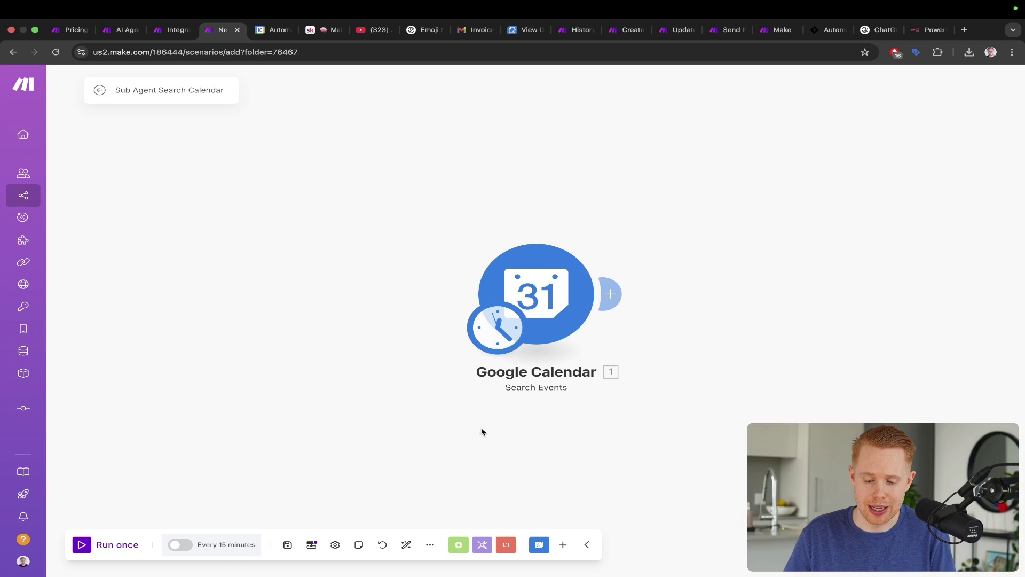
# - Map the start_time scenario input to the Start Date of the Google Calendar Search Events module
pyautogui.click(543, 271)
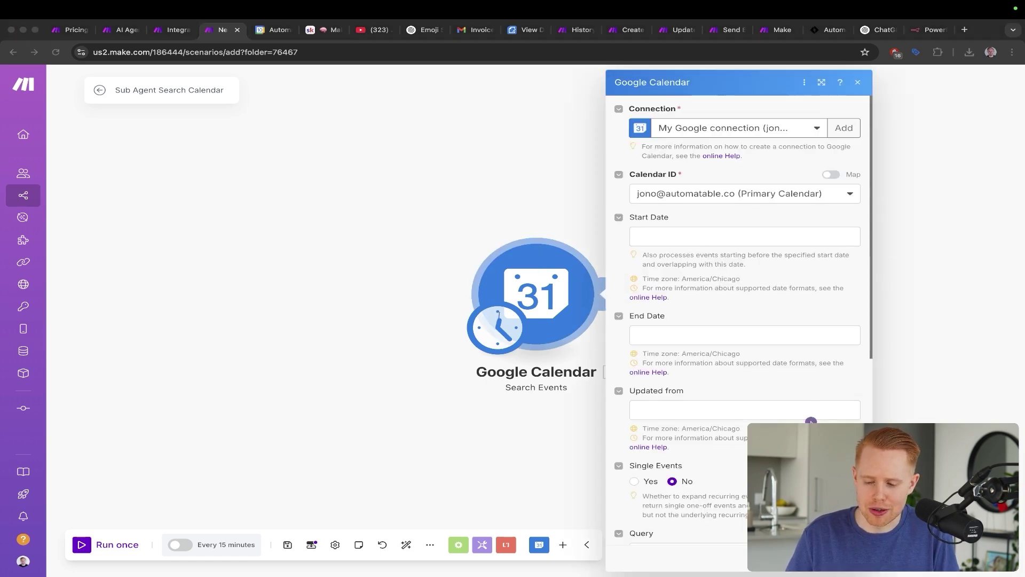
pyautogui.moveTo(657, 451); pyautogui.dragTo(671, 236)
pyautogui.click(672, 236)
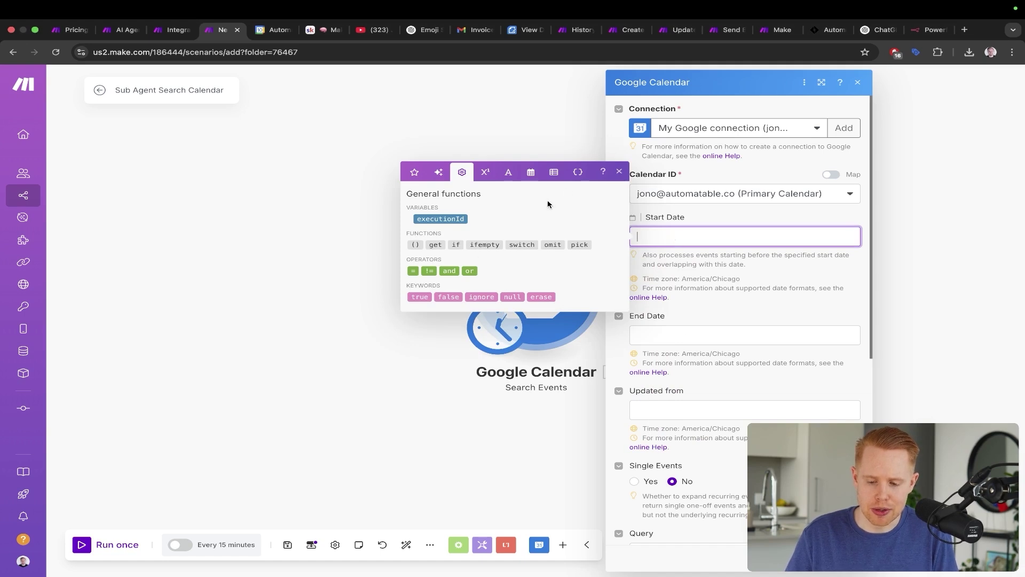
pyautogui.scroll(5, 578, 174)
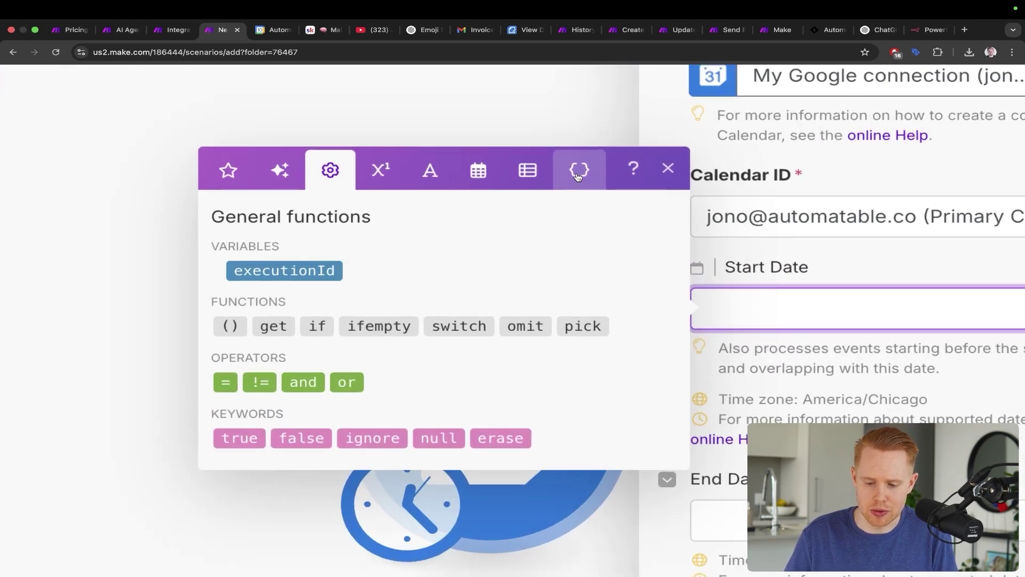
pyautogui.scroll(2, 578, 176)
pyautogui.click(579, 168)
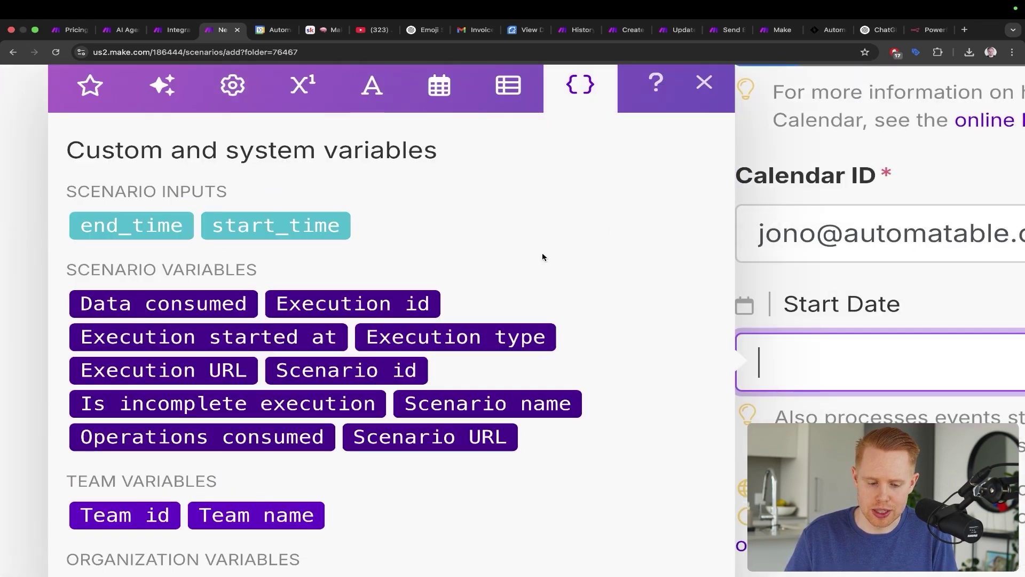
pyautogui.scroll(-7, 543, 256)
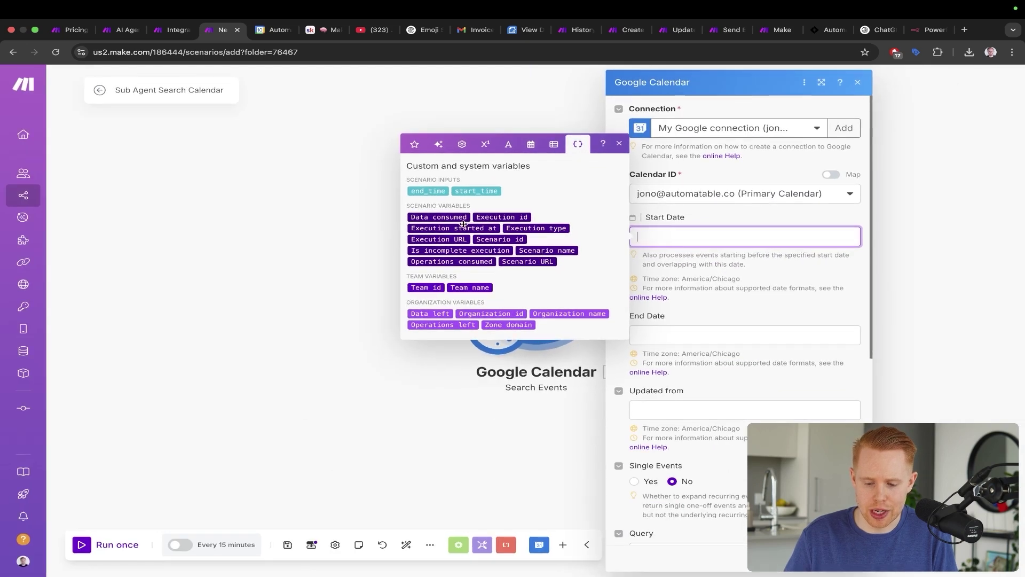
pyautogui.click(472, 193)
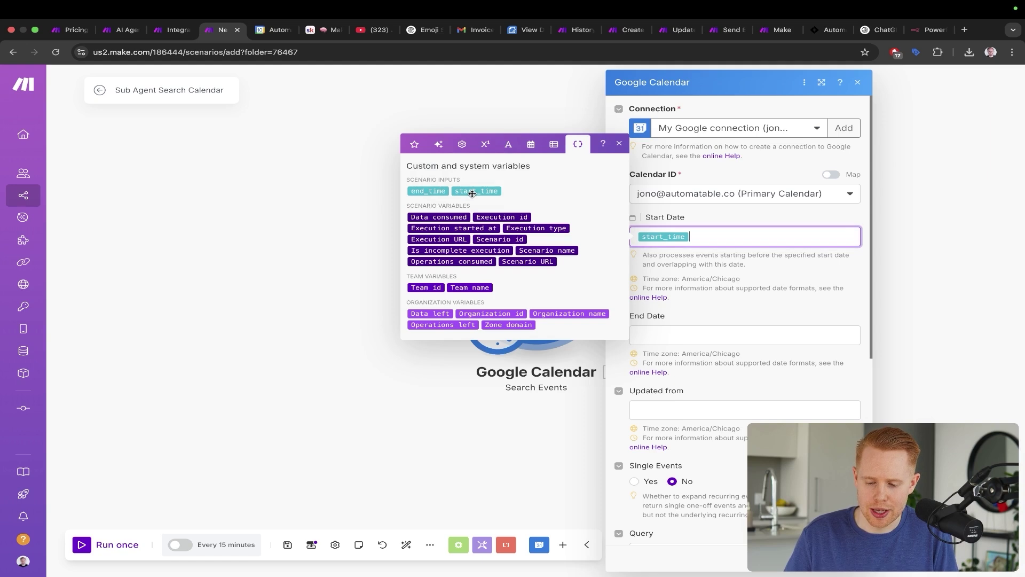
# - Map the end_time scenario input to the Search Events module's End Date and close the module settings
pyautogui.click(667, 332)
pyautogui.click(428, 289)
pyautogui.click(666, 276)
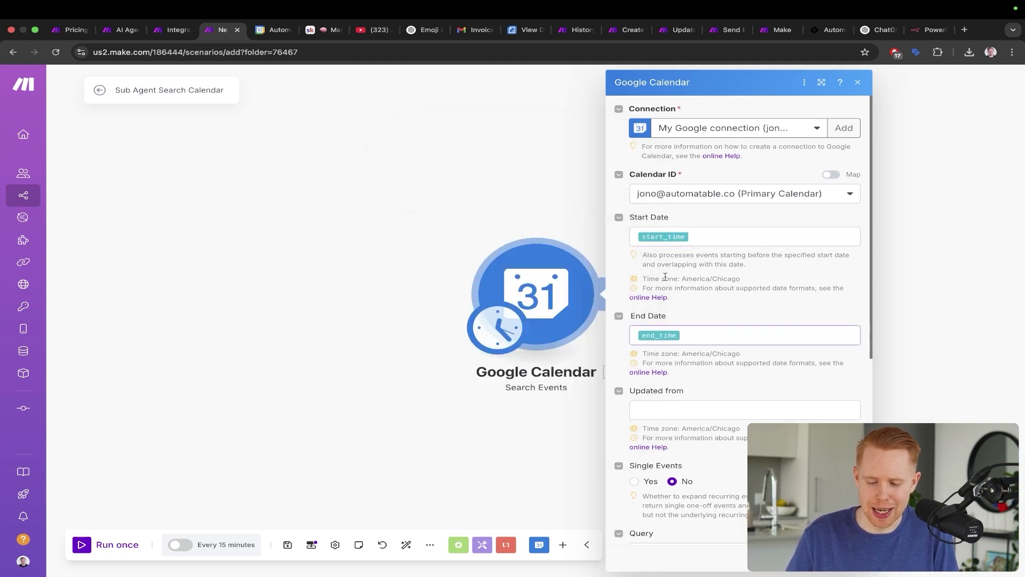
pyautogui.moveTo(780, 165); pyautogui.dragTo(679, 234)
pyautogui.moveTo(769, 221); pyautogui.dragTo(684, 320)
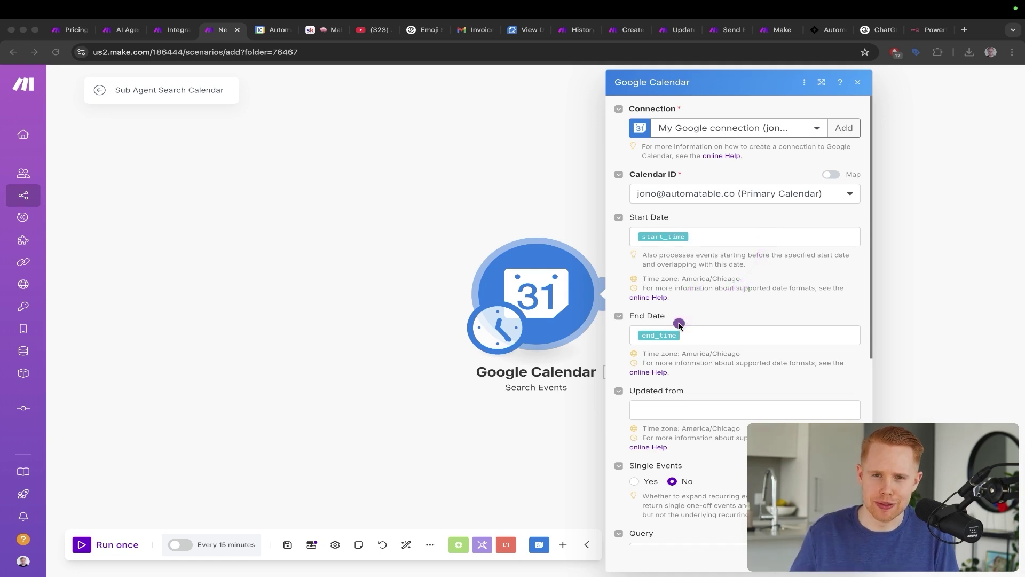
pyautogui.press('Escape')
pyautogui.press('Escape')
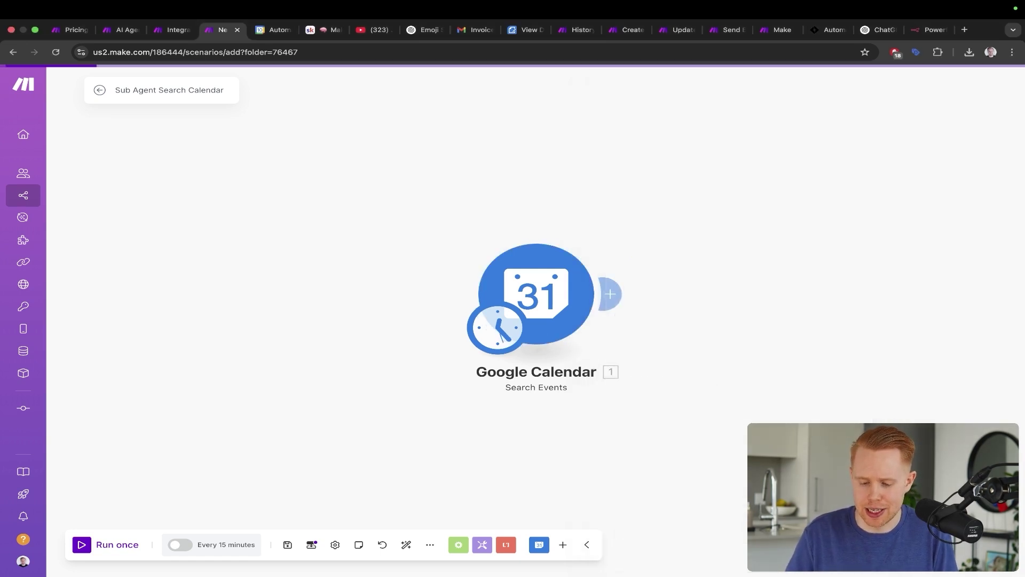
# - Try to save the Sub Agent Search Calendar scenario with its current schedule
pyautogui.hotkey('ctrl', 'a')
pyautogui.moveTo(697, 92); pyautogui.dragTo(557, 245)
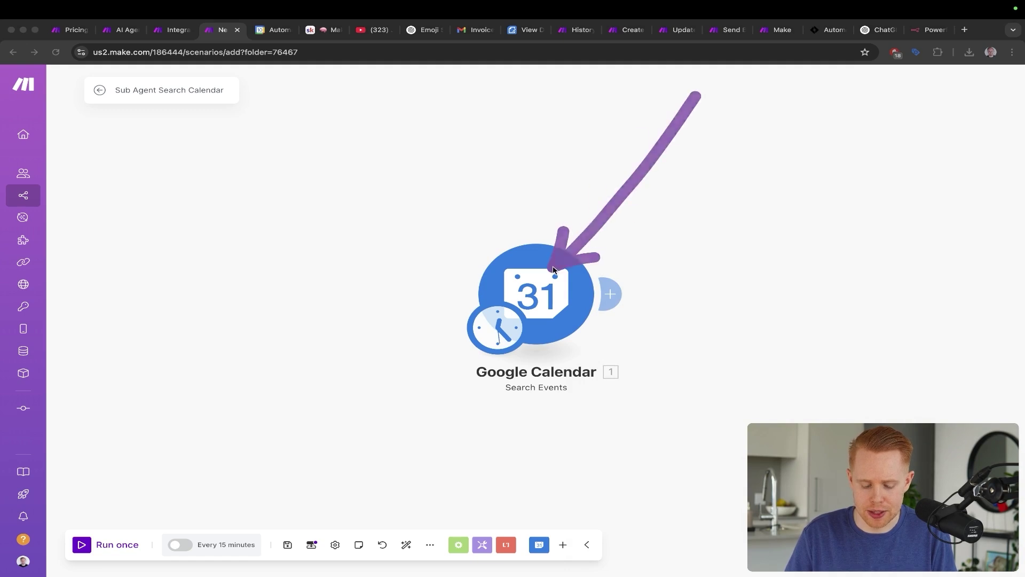
pyautogui.press('Escape')
pyautogui.press('super+s')
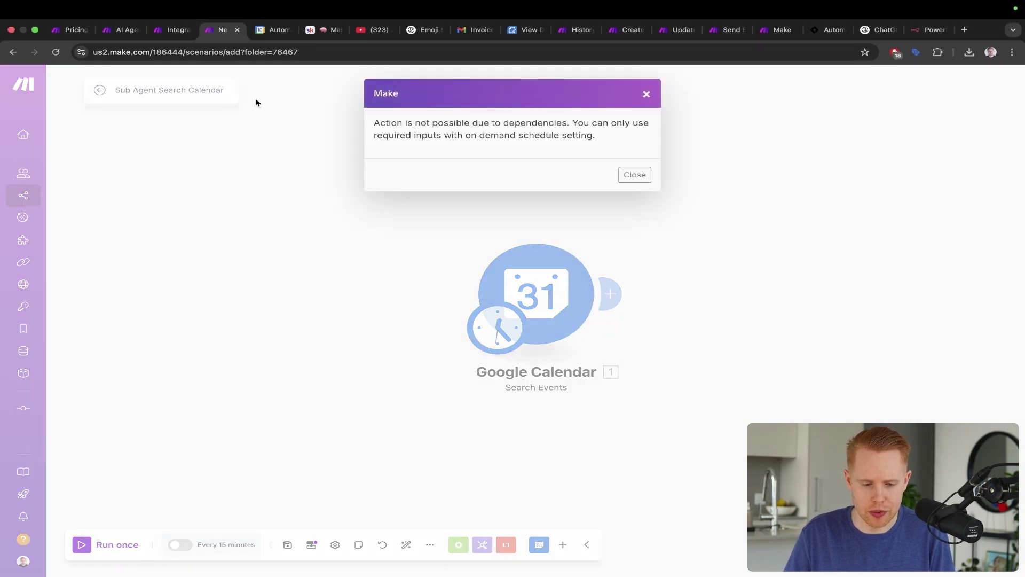
pyautogui.moveTo(374, 395)
pyautogui.mouseDown()
pyautogui.moveTo(361, 165)
pyautogui.moveTo(382, 148)
pyautogui.mouseUp()
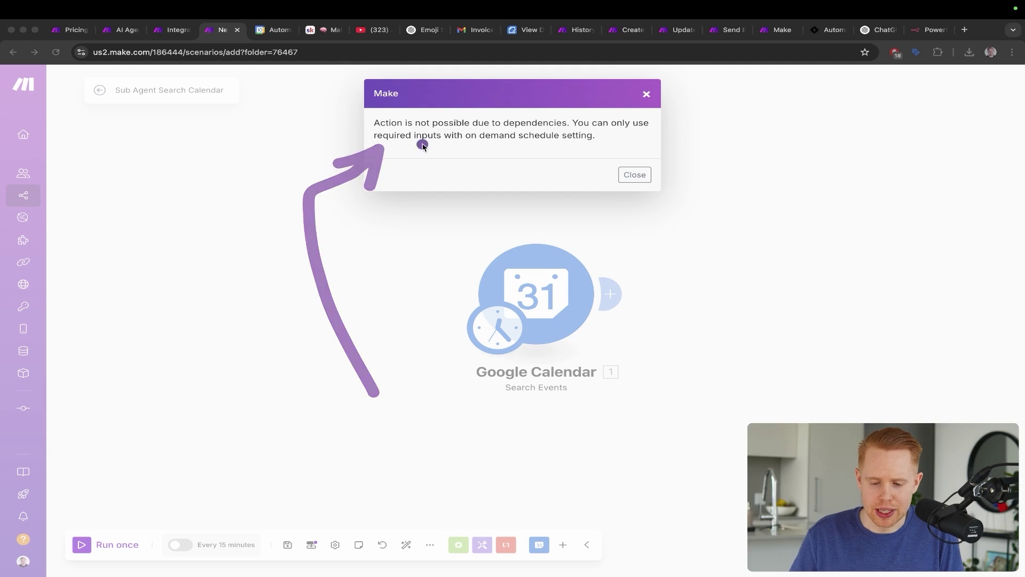
pyautogui.click(634, 178)
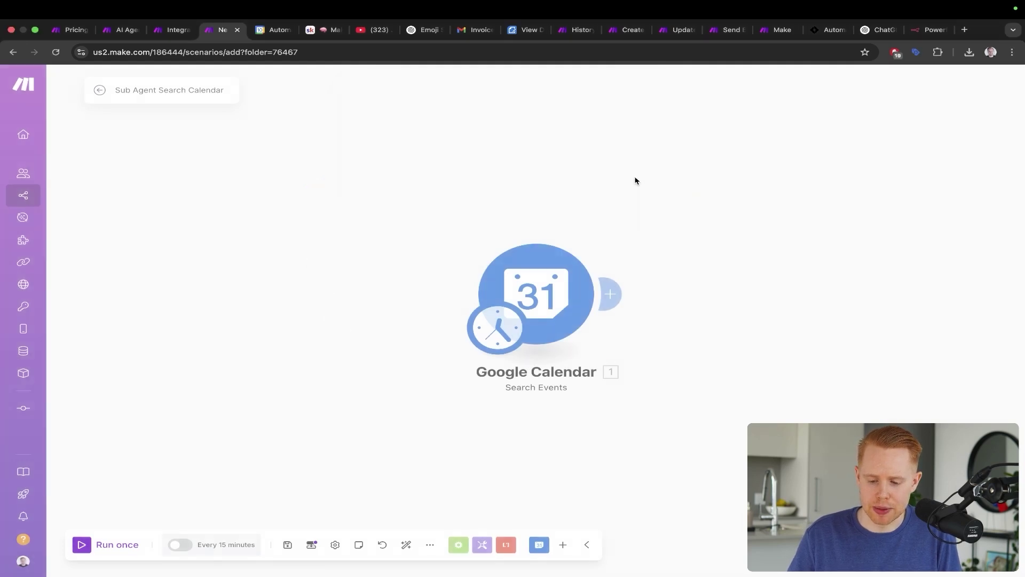
# - Set the Sub Agent Search Calendar scenario's schedule to run on demand and save the schedule setting
pyautogui.moveTo(338, 104)
pyautogui.mouseDown()
pyautogui.moveTo(338, 126)
pyautogui.moveTo(461, 288)
pyautogui.mouseUp()
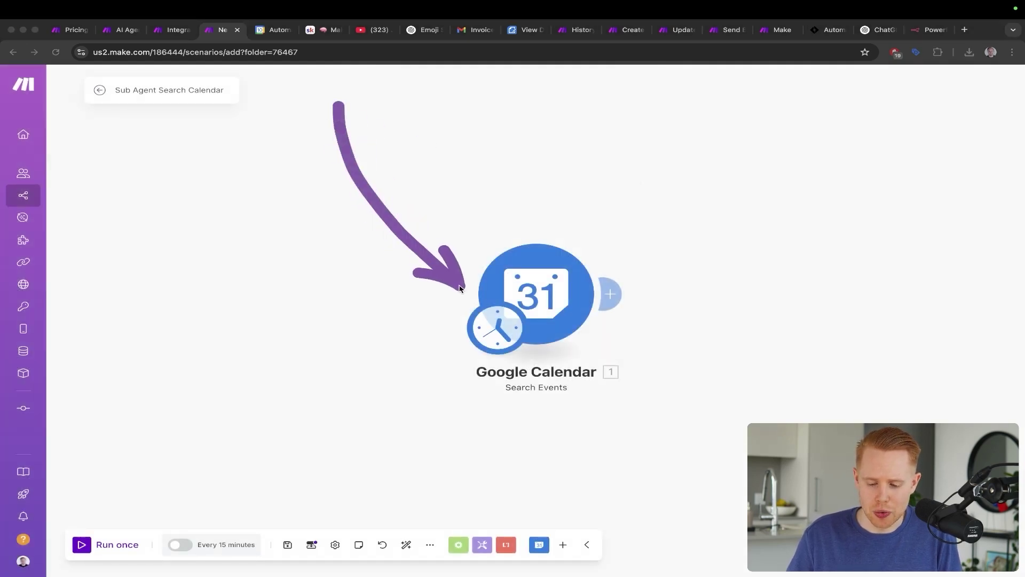
pyautogui.click(489, 325)
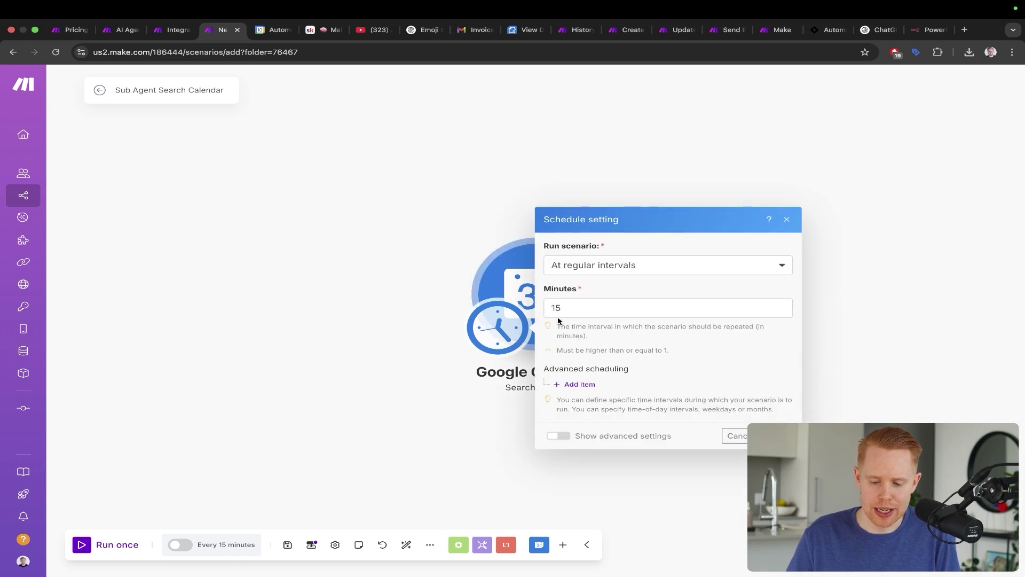
pyautogui.hotkey('ctrl', 'a')
pyautogui.moveTo(710, 385)
pyautogui.mouseDown()
pyautogui.moveTo(698, 309)
pyautogui.moveTo(626, 276)
pyautogui.mouseUp()
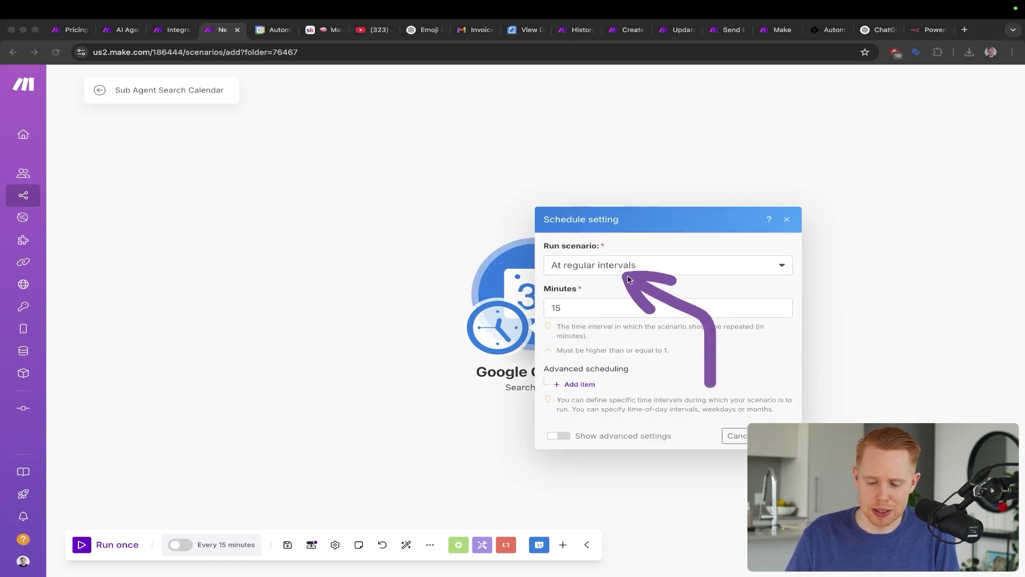
pyautogui.click(623, 267)
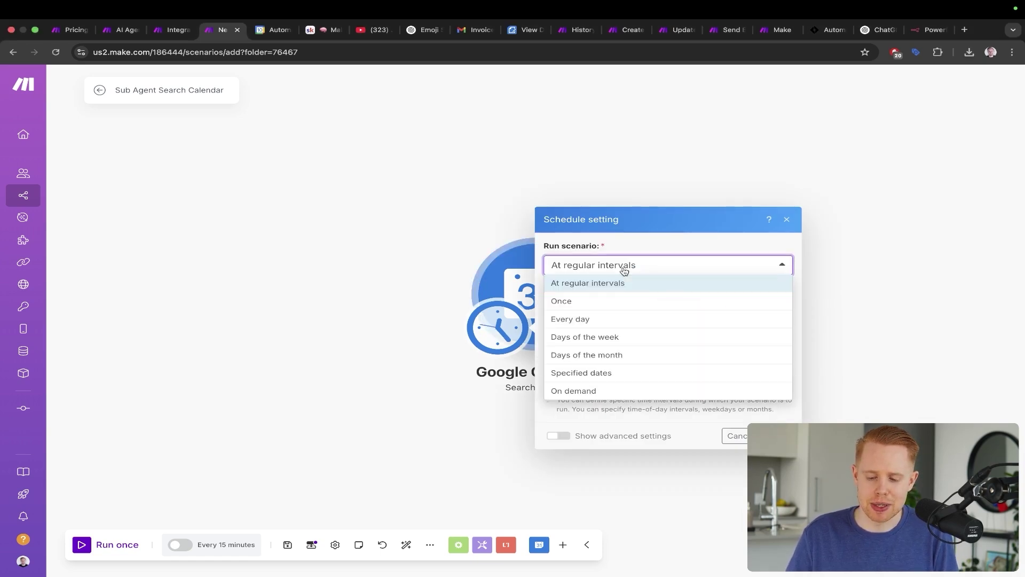
pyautogui.click(604, 390)
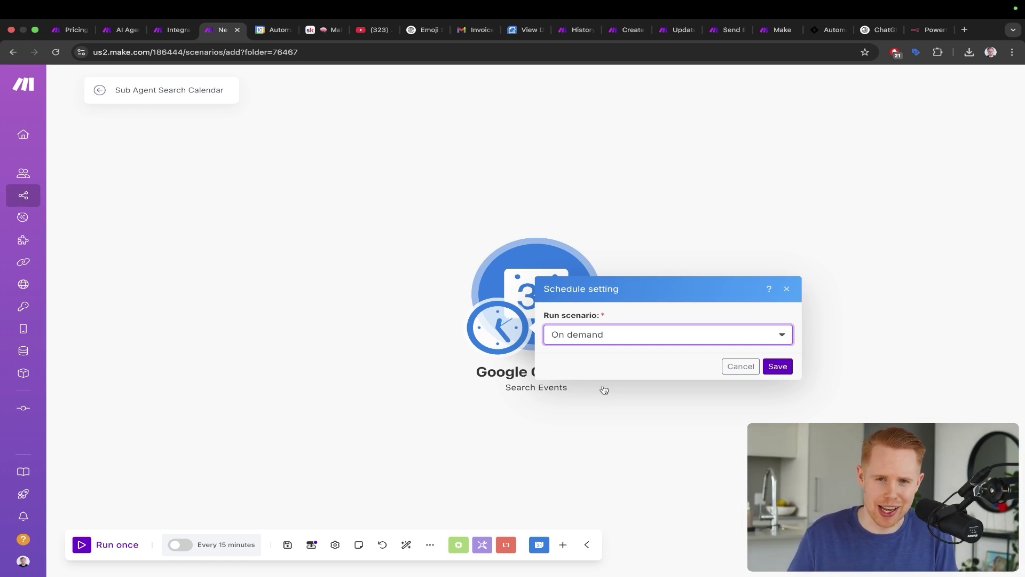
pyautogui.click(778, 366)
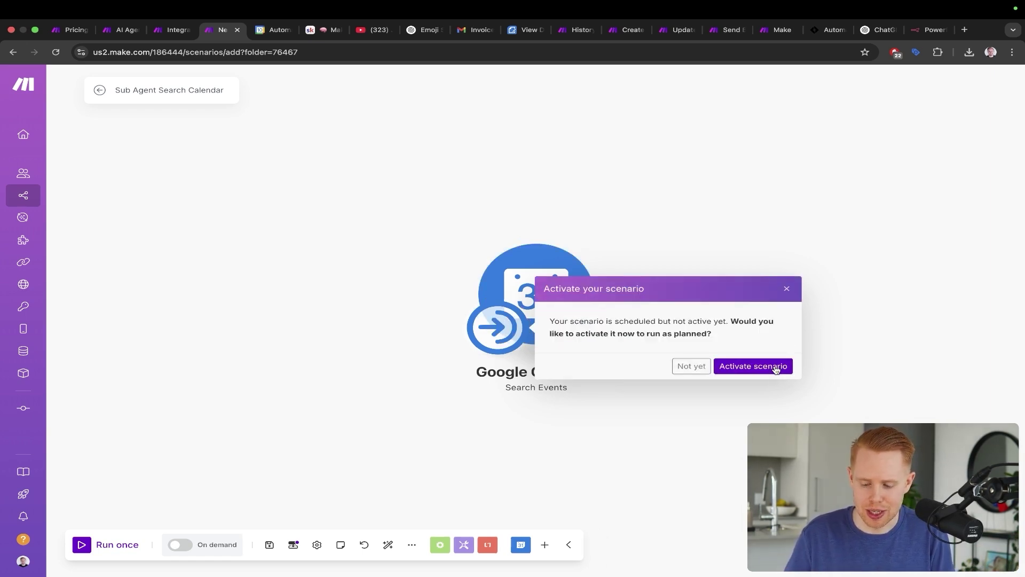
# - Activate the Sub Agent Search Calendar scenario, leaving its editor to switch it on from the scenario overview
pyautogui.click(750, 366)
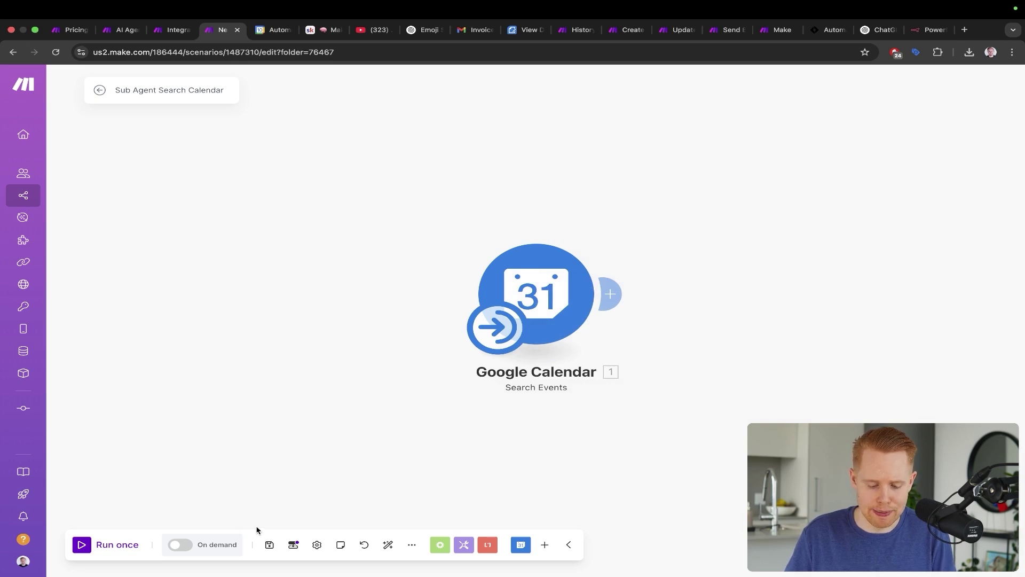
pyautogui.click(100, 89)
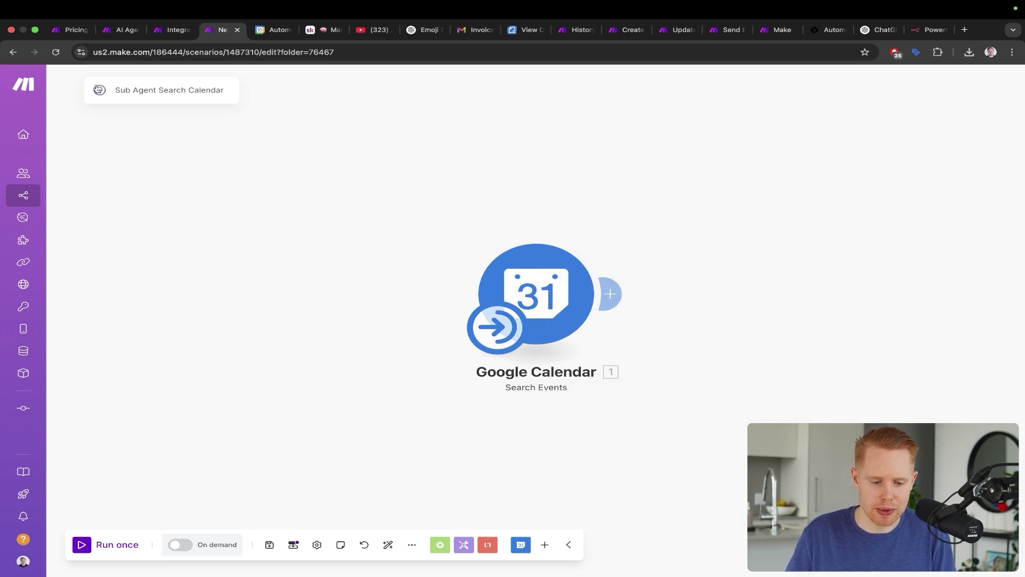
pyautogui.click(860, 87)
pyautogui.moveTo(610, 139); pyautogui.dragTo(542, 234)
pyautogui.moveTo(536, 145); pyautogui.dragTo(511, 242)
pyautogui.press('Escape')
# - Return to the Integration Telegram Bot scenario, reload it and reopen the Make AI Agents module settings
pyautogui.hotkey('ctrl', 'shift', 'Tab')
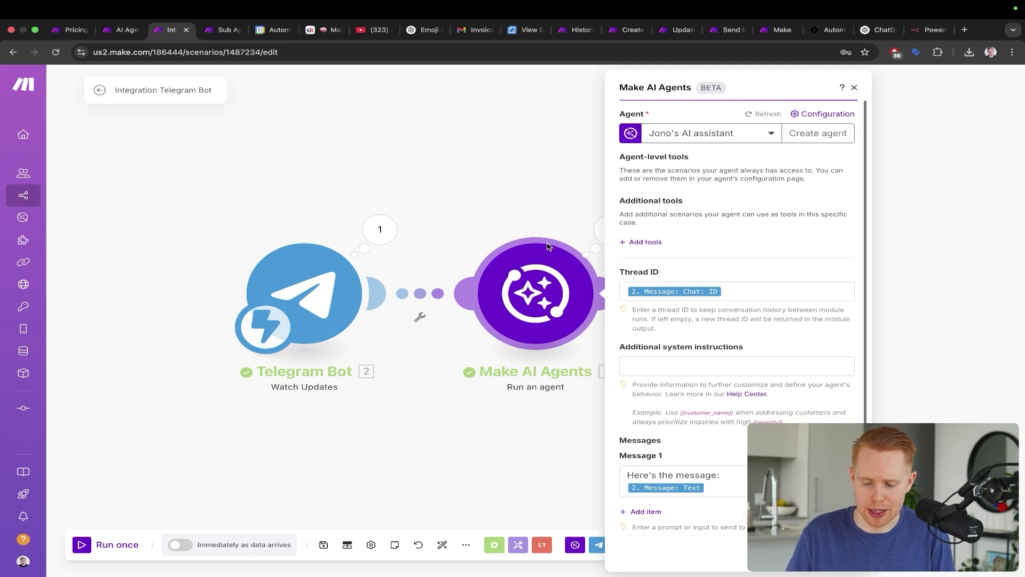
pyautogui.press('Escape')
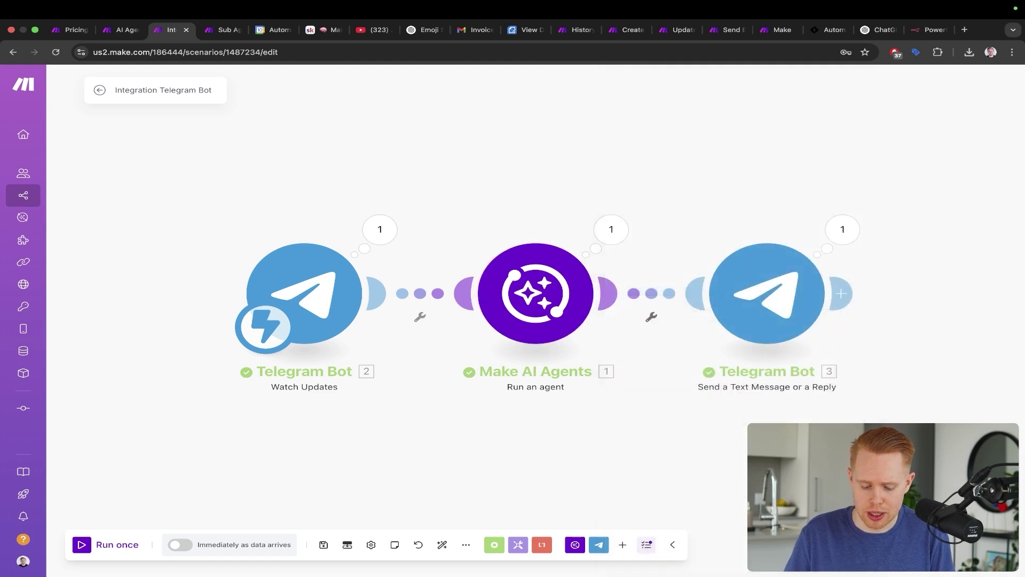
pyautogui.press('super+r')
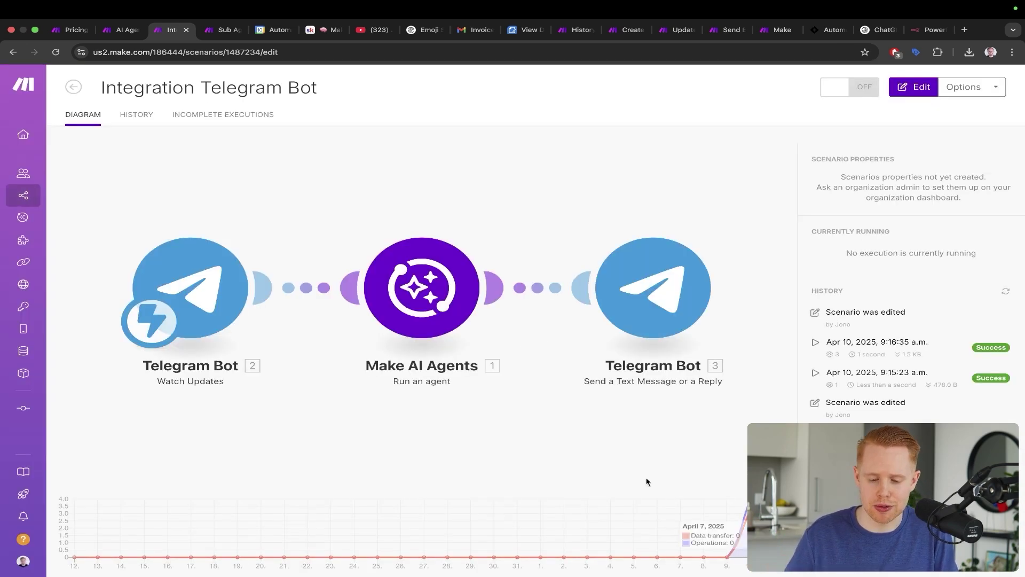
pyautogui.click(419, 293)
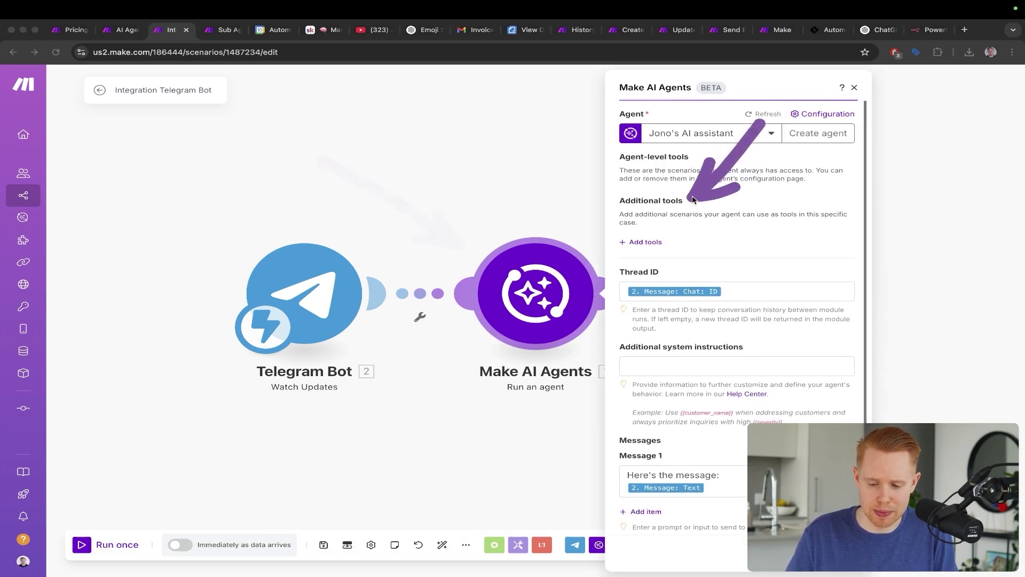
# - Start adding an additional tool to the agent and choose the Sub Agent Search Calendar scenario for it
pyautogui.click(651, 242)
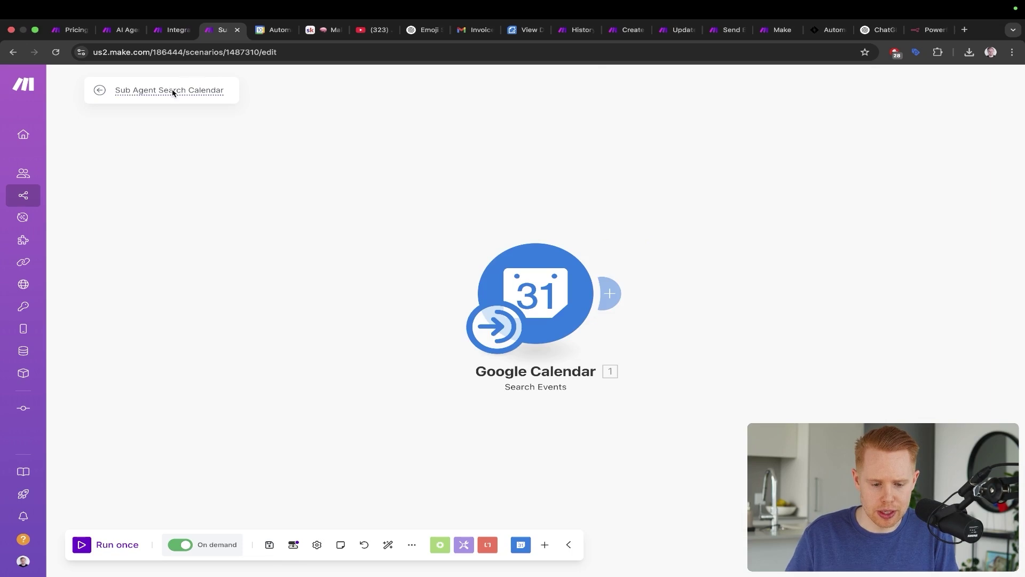
pyautogui.click(174, 91)
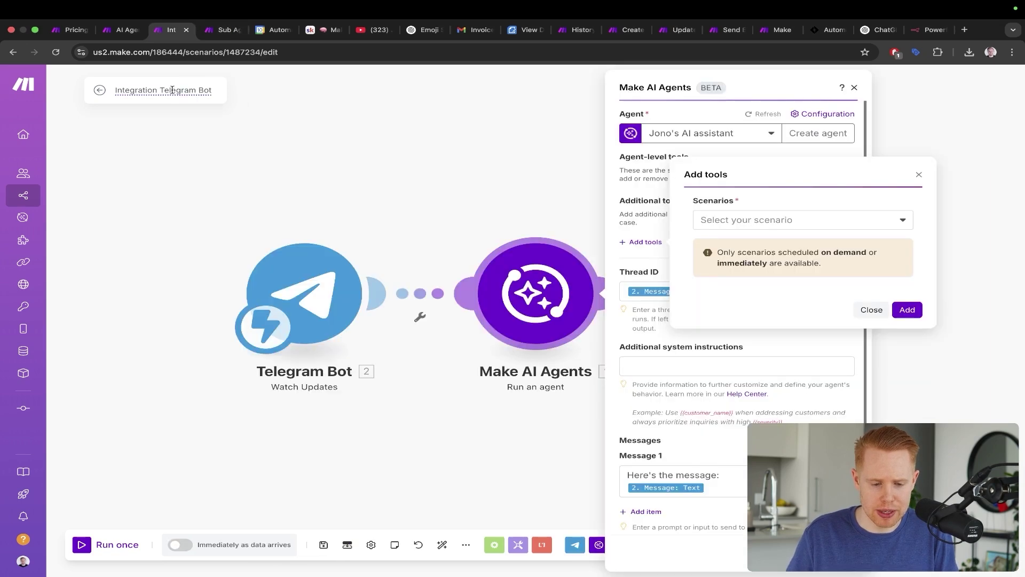
pyautogui.click(720, 219)
pyautogui.click(732, 239)
pyautogui.write('Sub Agent Search Calendar')
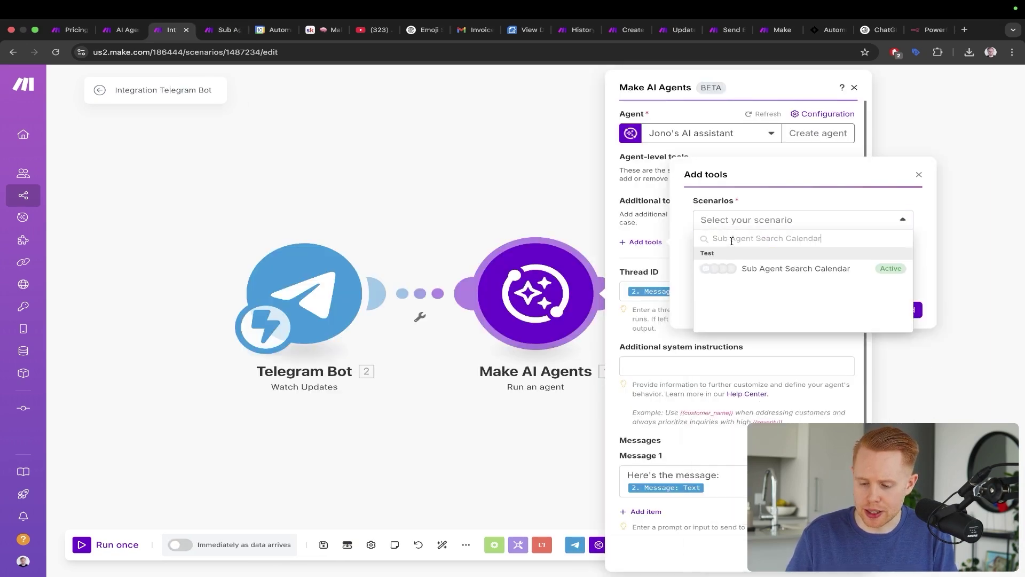
pyautogui.click(770, 268)
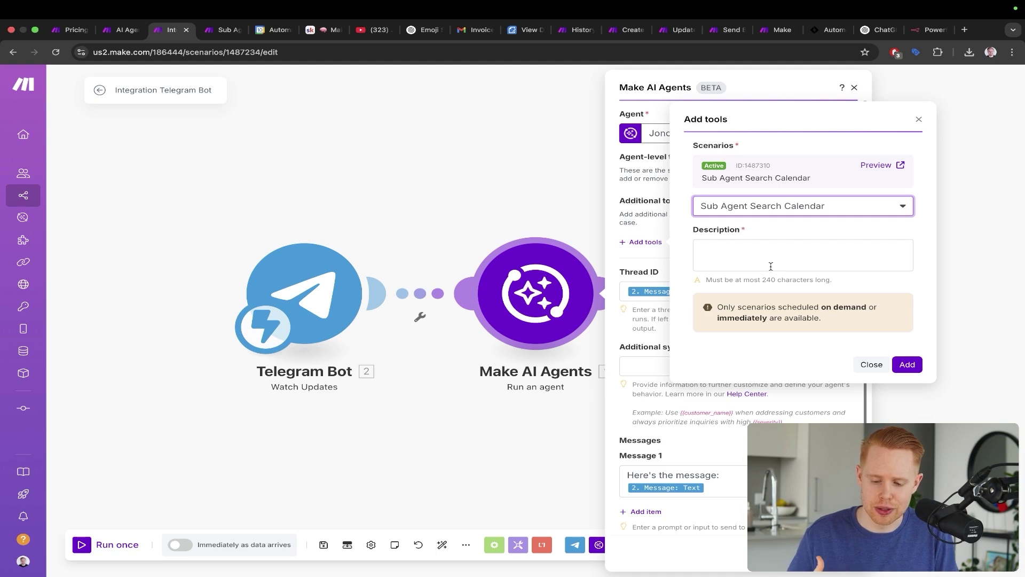
pyautogui.click(760, 252)
pyautogui.hotkey('ctrl', 'a')
pyautogui.moveTo(803, 169); pyautogui.dragTo(755, 215)
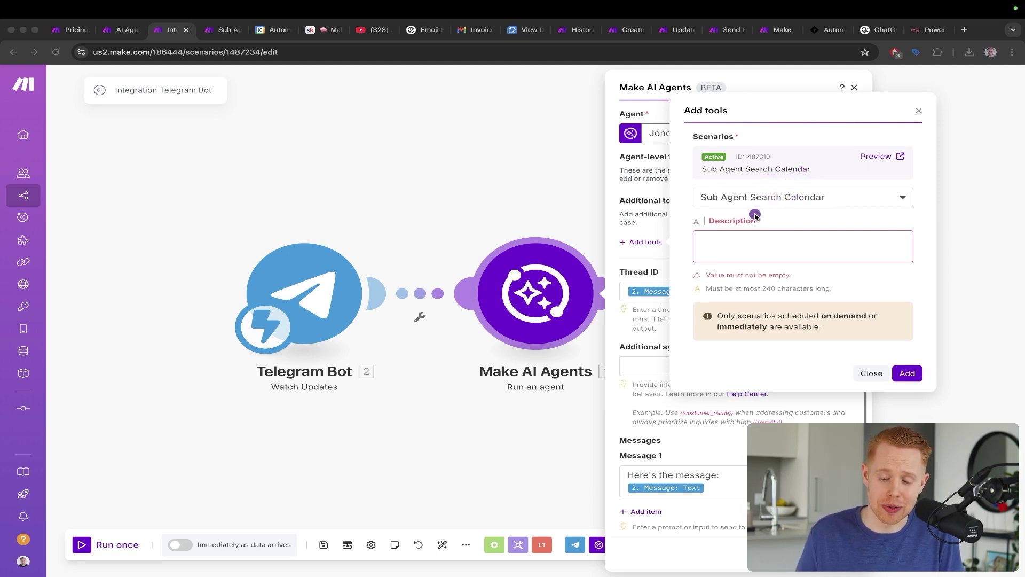
pyautogui.click(756, 245)
pyautogui.write('asdfkjhasdfklsd')
pyautogui.press('super+a')
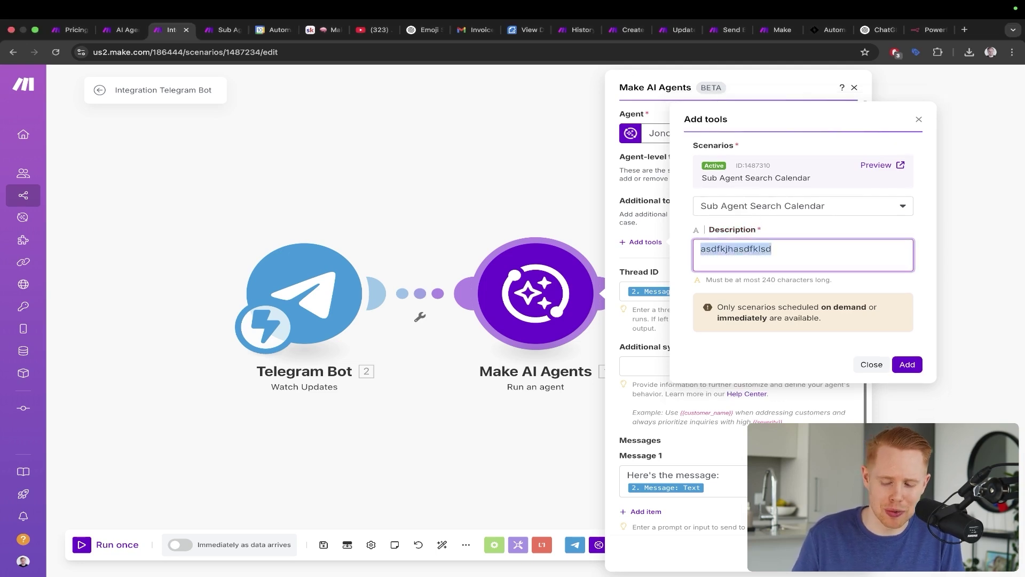
pyautogui.press('BackSpace')
# - Set the tool's description to "Call this scenario when the user is looking to find events on their calendar."
pyautogui.write('Call this scenario when the u')
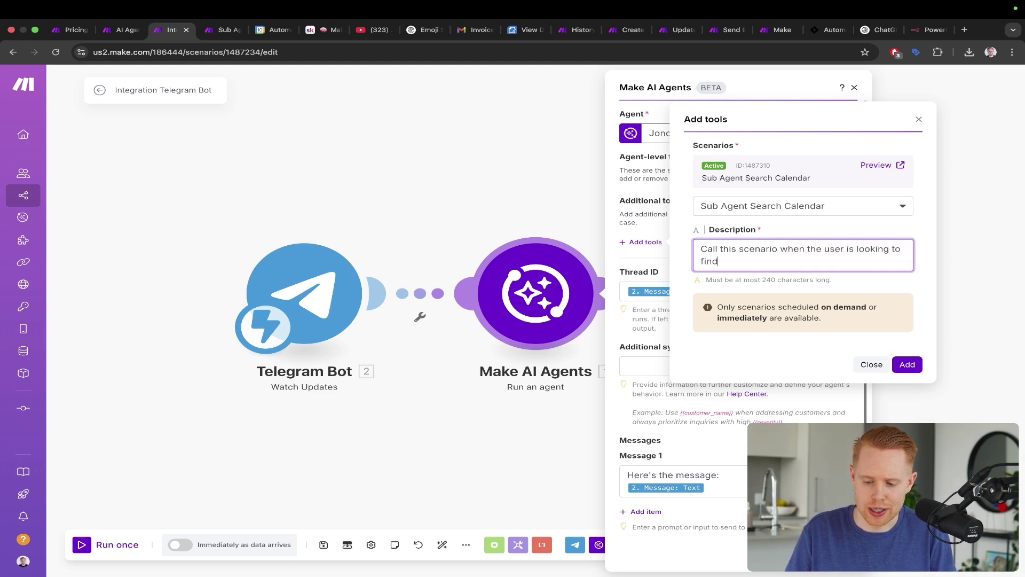
pyautogui.write('ser is looking to find events on their calendar.')
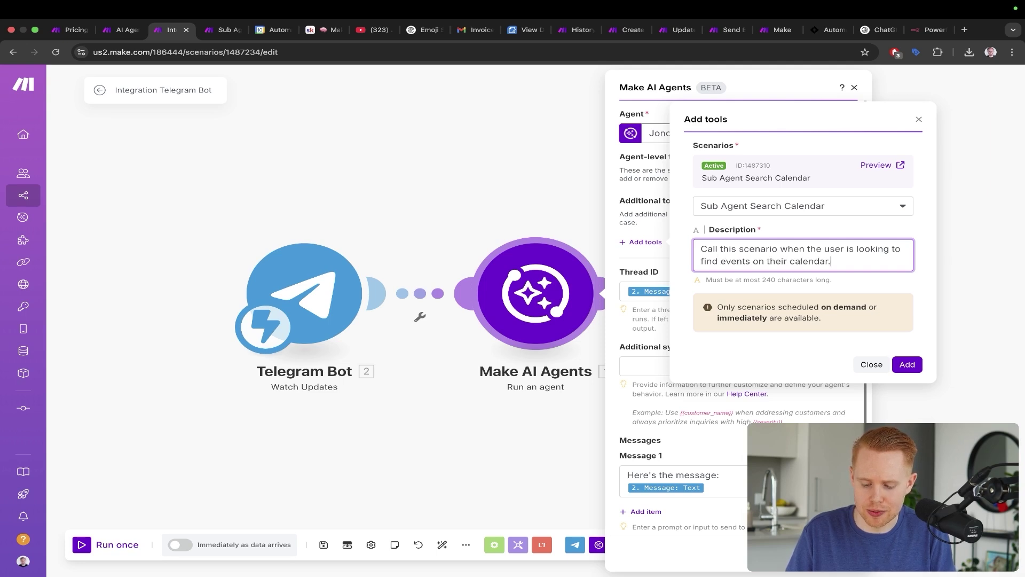
pyautogui.write(" YOu'")
pyautogui.press('BackSpace')
pyautogui.press('BackSpace')
pyautogui.press('BackSpace')
pyautogui.press('BackSpace')
pyautogui.press('BackSpace')
pyautogui.press('BackSpace')
pyautogui.press('BackSpace')
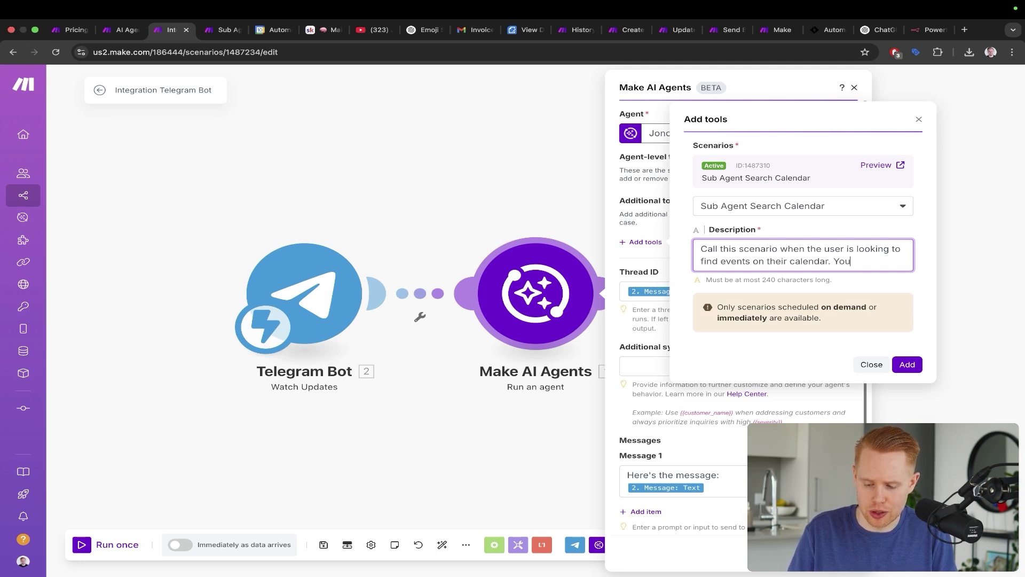
# - Append "You'll want to find event between the start and end time provided" to the description and add the tool
pyautogui.write("You'll want to find ")
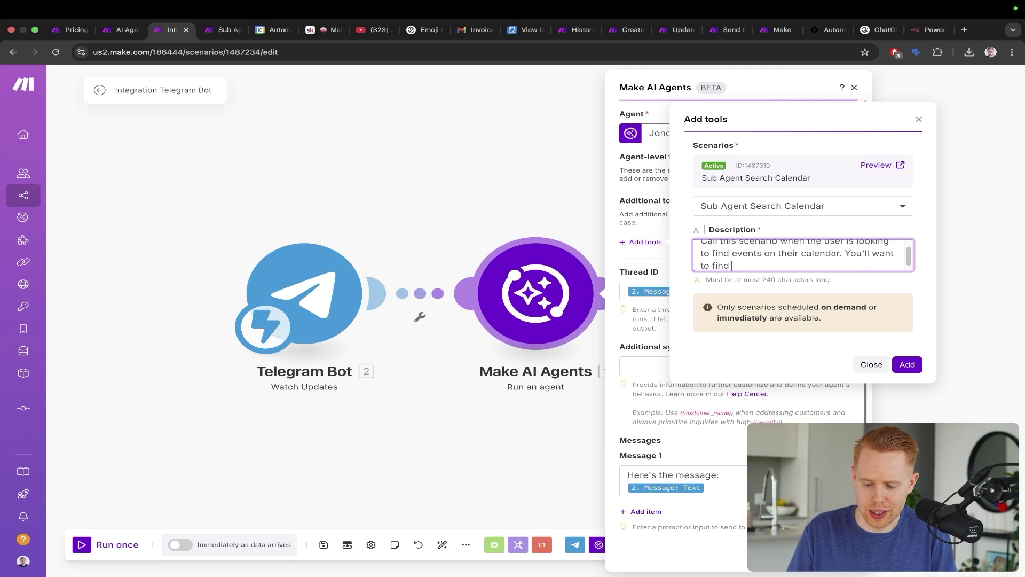
pyautogui.write('event between the s')
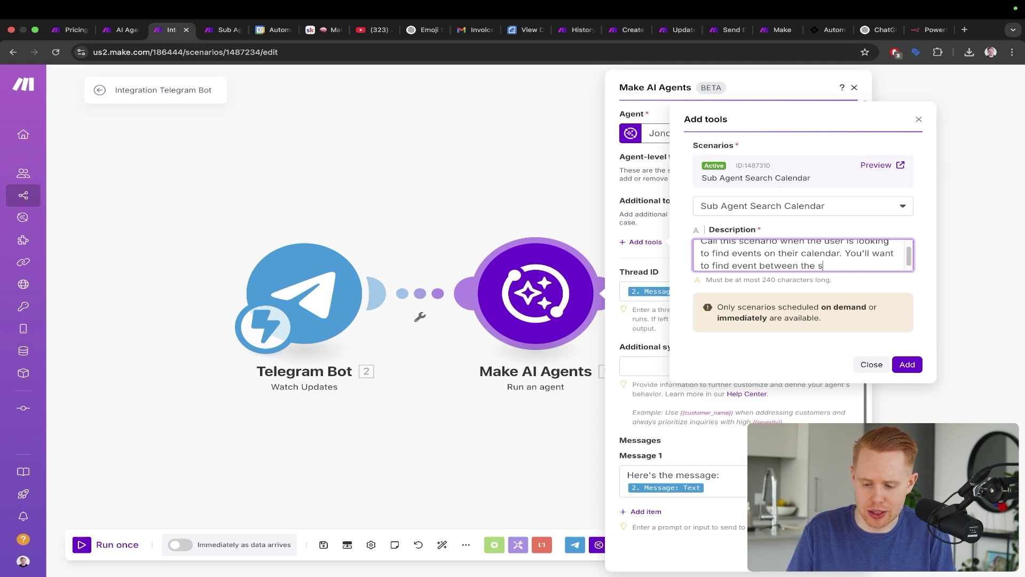
pyautogui.write('tart and end time provided')
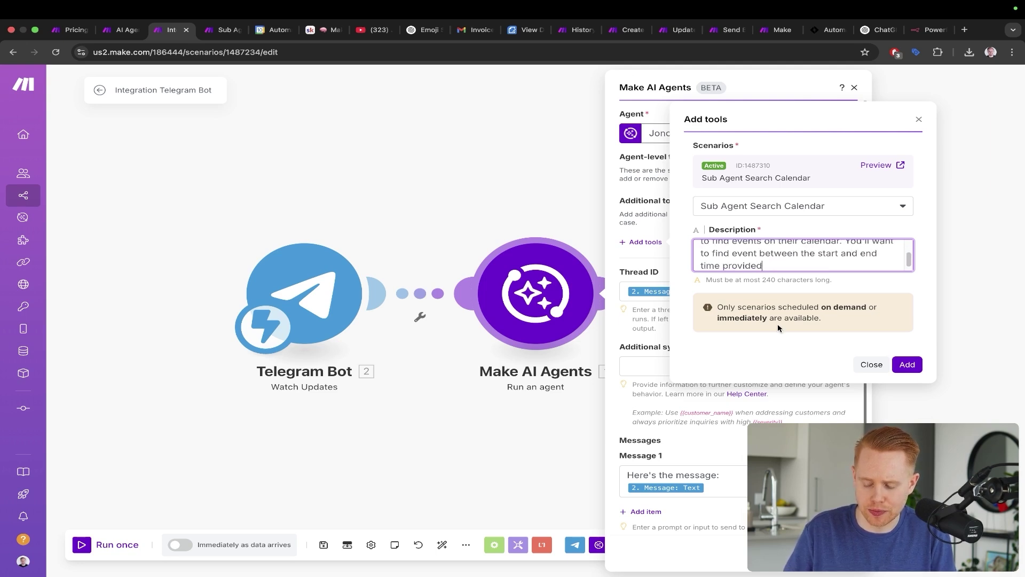
pyautogui.click(907, 365)
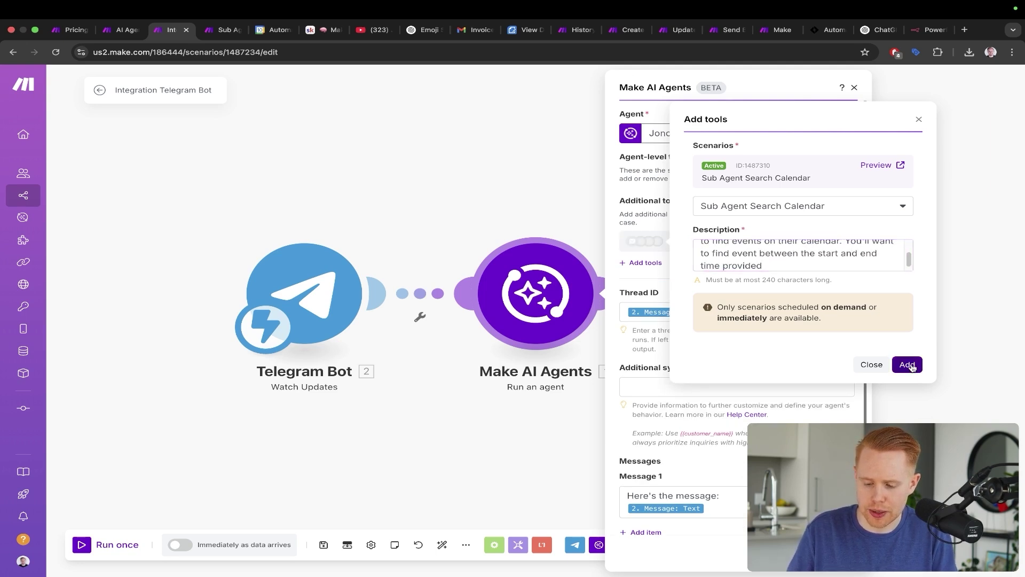
pyautogui.moveTo(720, 122); pyautogui.dragTo(667, 224)
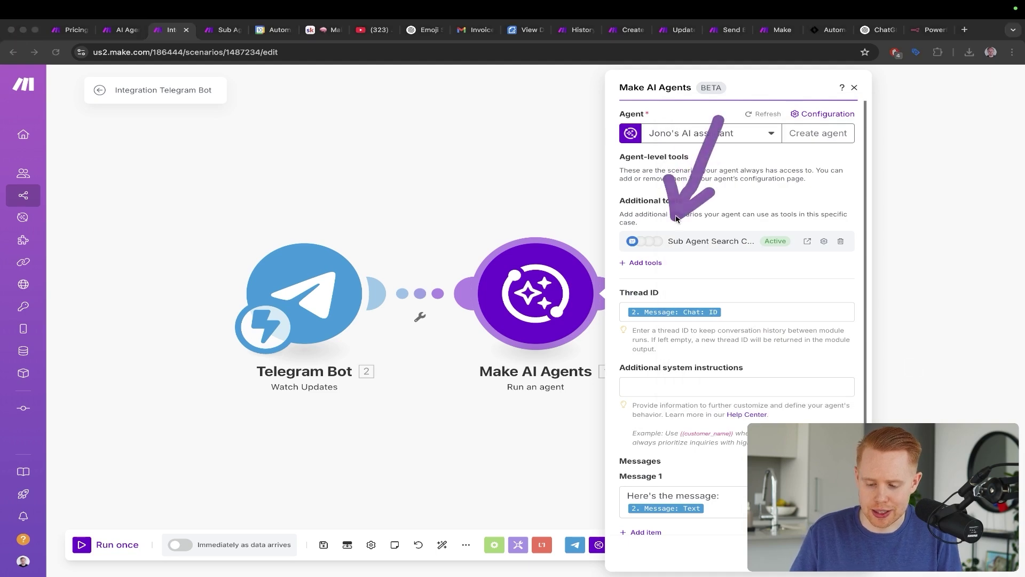
pyautogui.moveTo(778, 193); pyautogui.dragTo(748, 361)
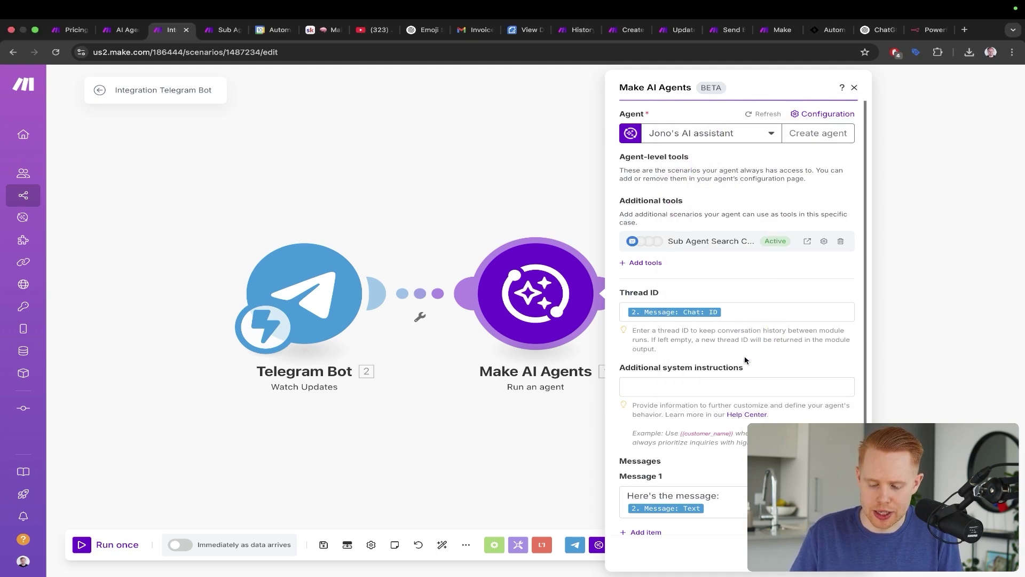
# - Start the agent's additional system instructions by saying it's an intelligent AI assistant tasked with helping its owner, by first name, "with his needs."
pyautogui.click(735, 392)
pyautogui.write('Yo')
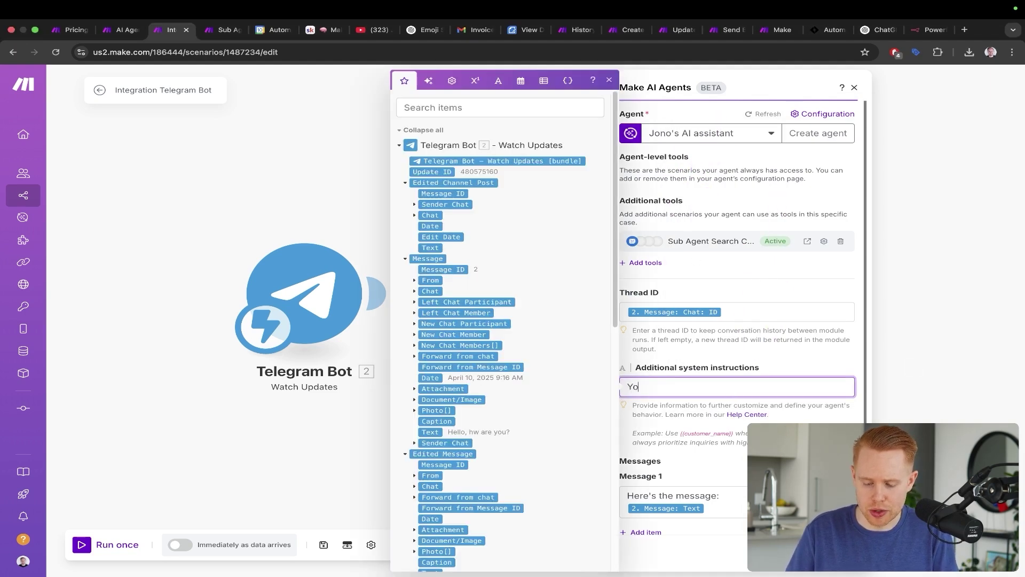
pyautogui.write("u're an intelligent AI ")
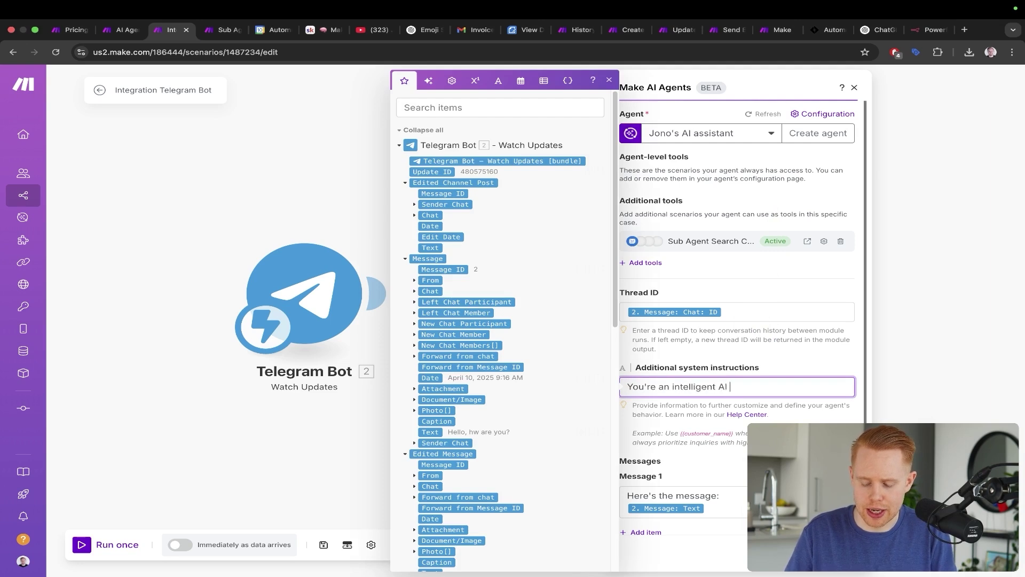
pyautogui.write('asissta')
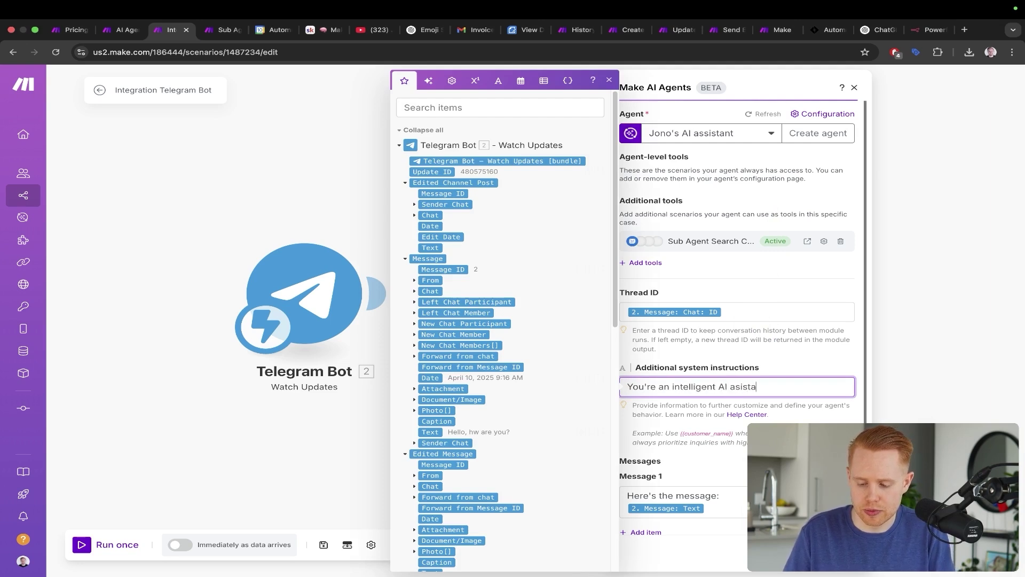
pyautogui.write('nt tasked with he')
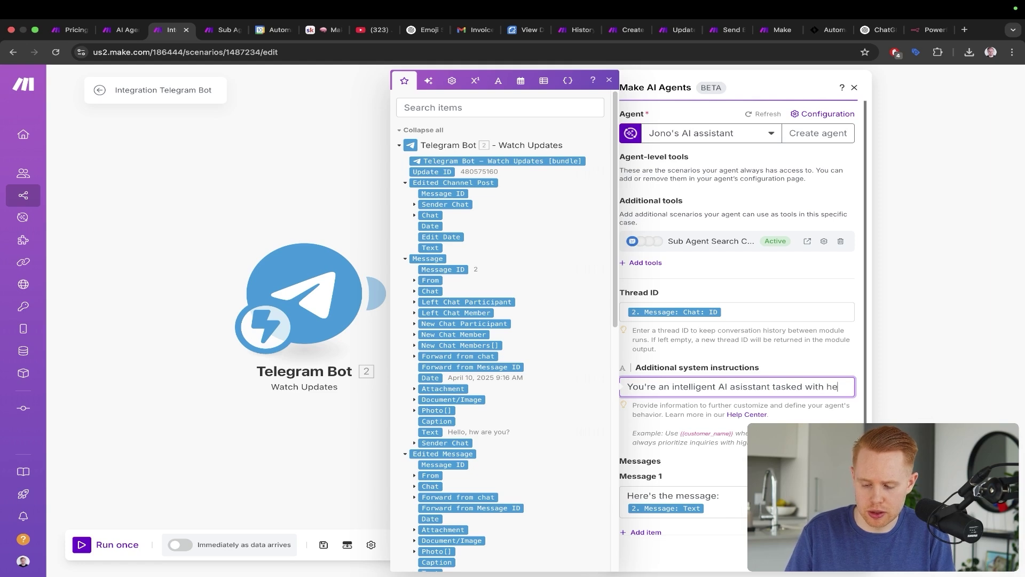
pyautogui.write('lping')
pyautogui.press('BackSpace')
pyautogui.press('BackSpace')
pyautogui.press('BackSpace')
pyautogui.press('BackSpace')
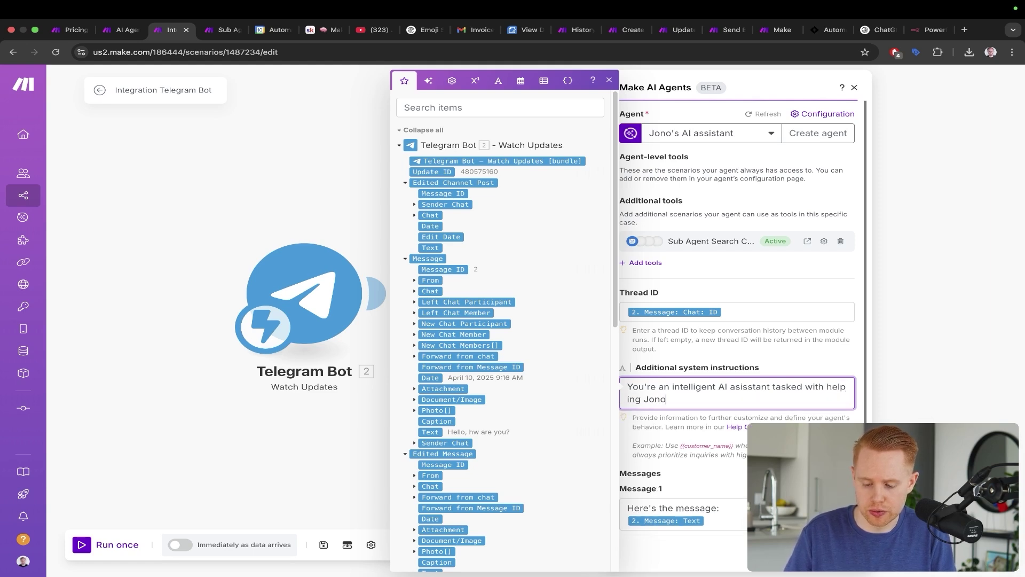
pyautogui.write('eds.')
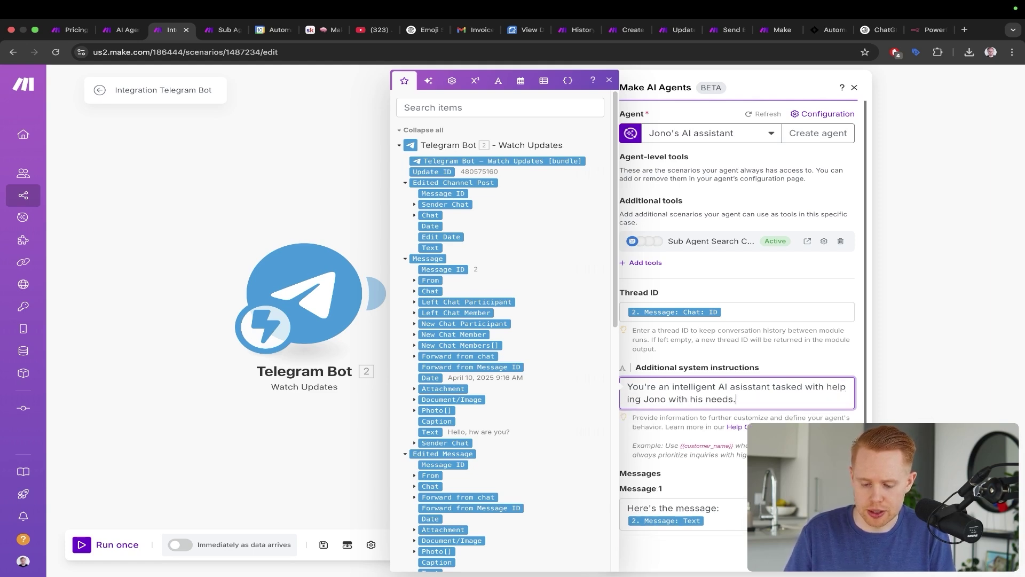
# - Replace the last word of the system instructions with "tasks."
pyautogui.moveTo(735, 399); pyautogui.dragTo(705, 400)
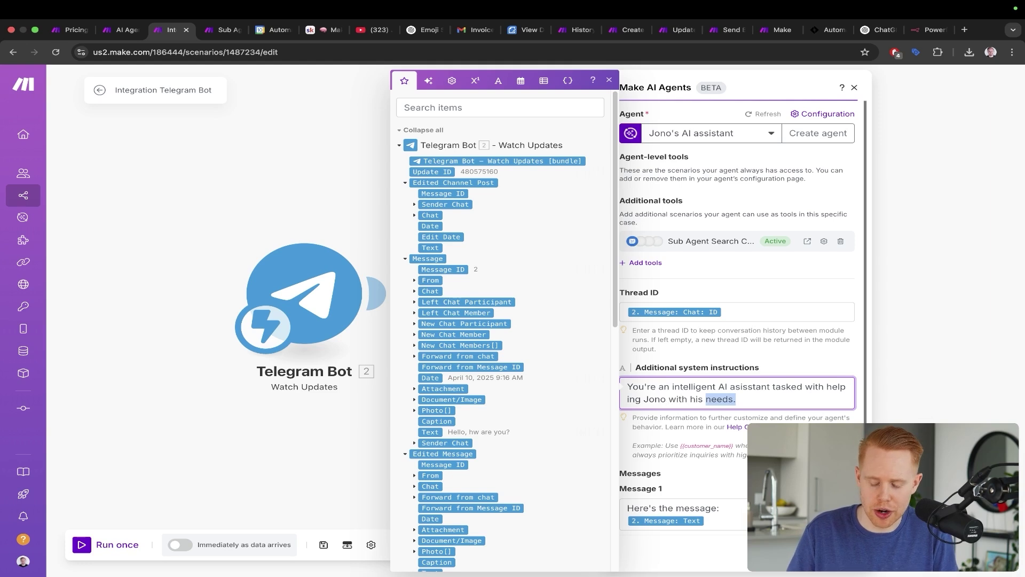
pyautogui.press('BackSpace')
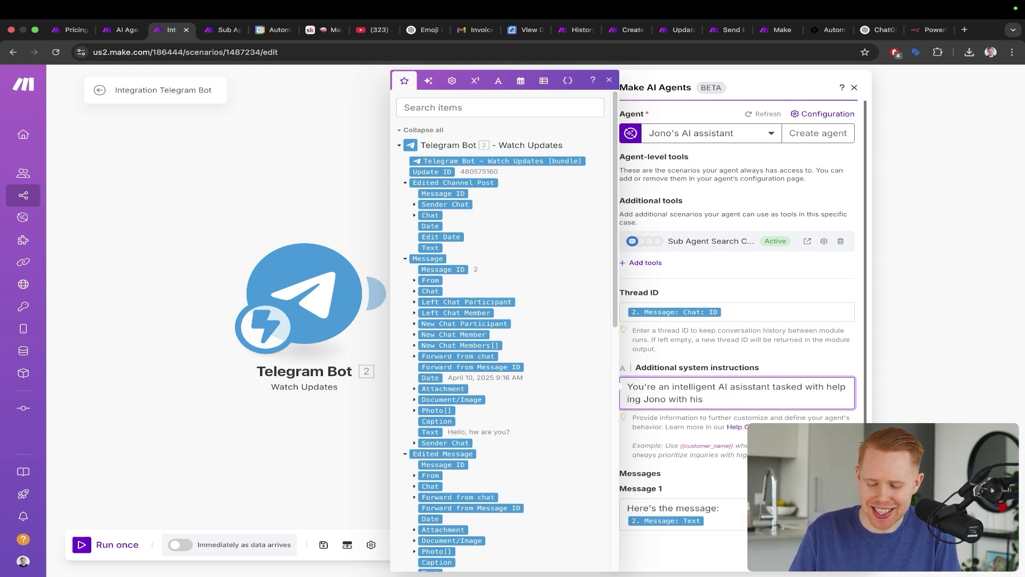
pyautogui.click(730, 327)
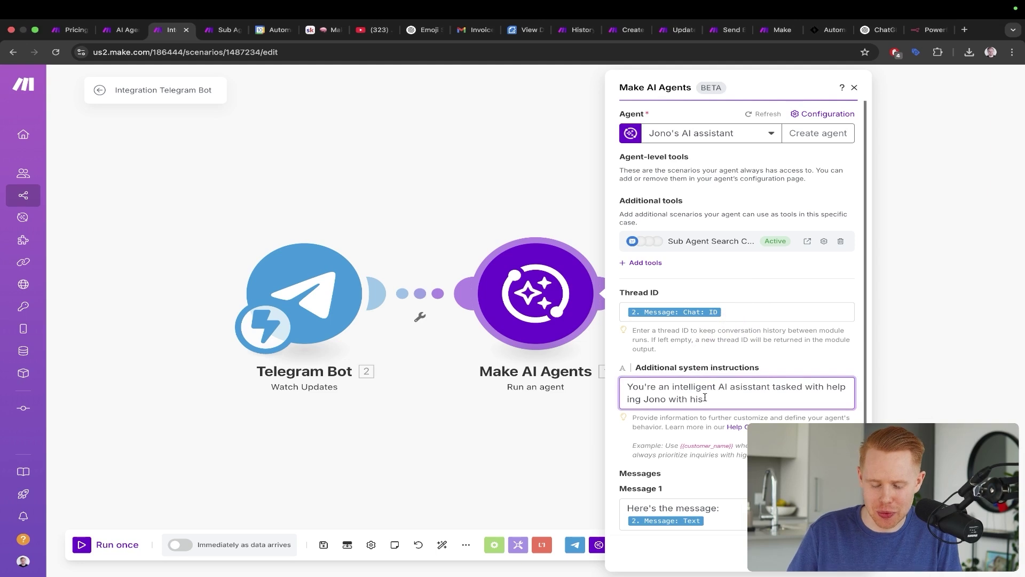
pyautogui.write('tasks.')
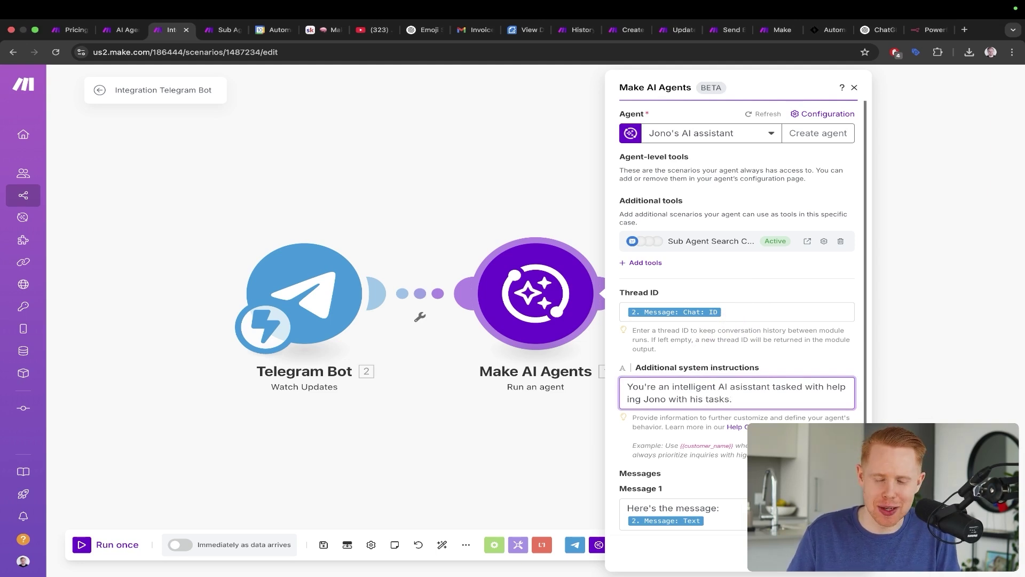
# - Below a blank line, add a "##Tools" heading and item "1. Search Calendar." about finding calendar events for the owner
pyautogui.click(732, 397)
pyautogui.press('Return')
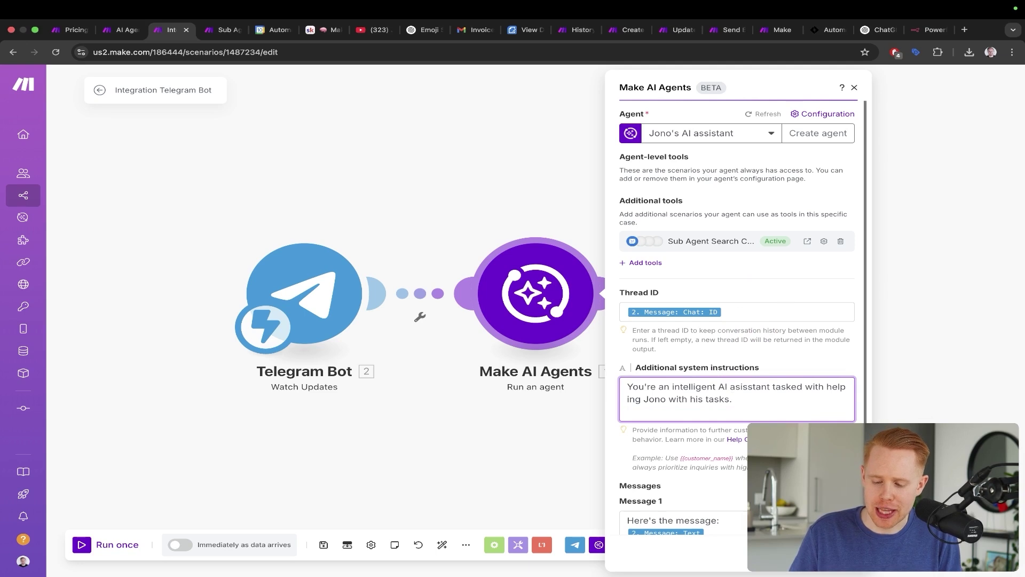
pyautogui.press('Return')
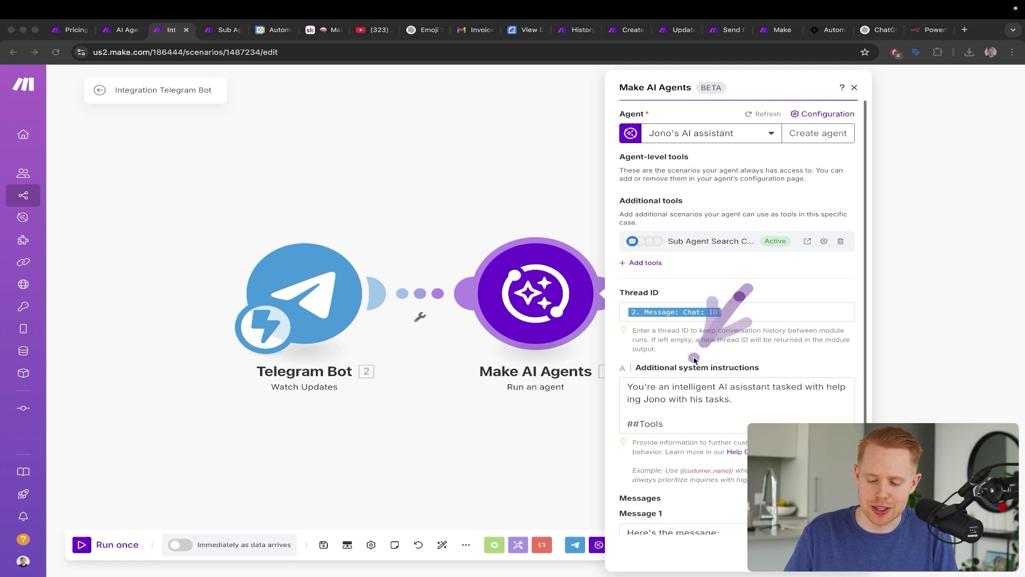
pyautogui.press('Return')
pyautogui.write('1. ')
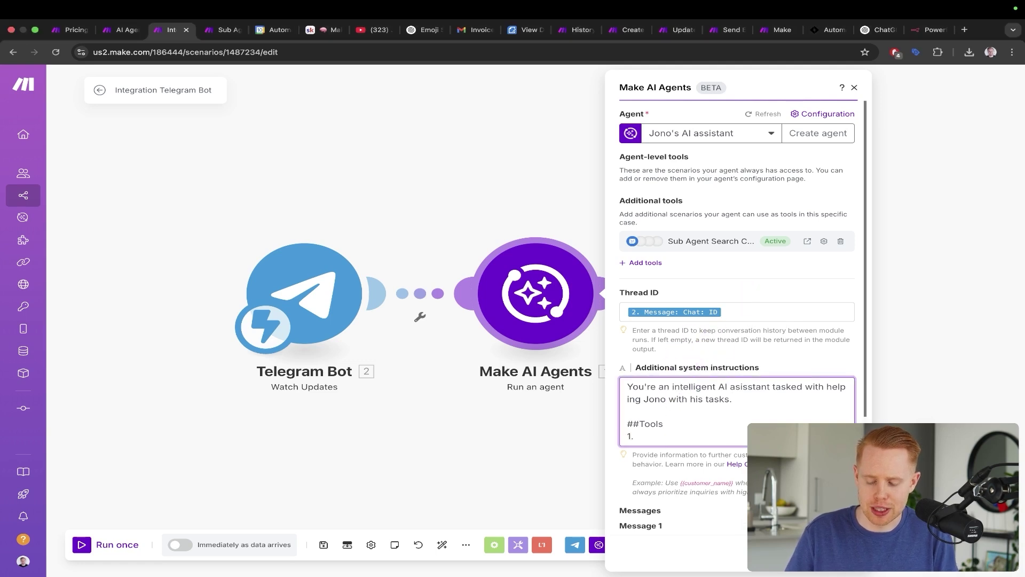
pyautogui.write('Search Calendar. Find ca')
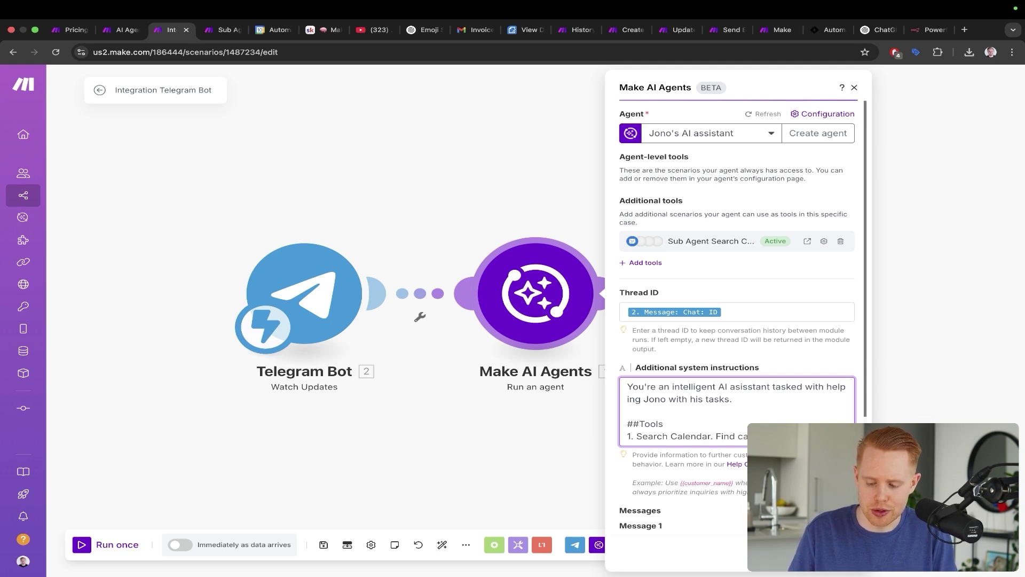
# - Continue the Search Calendar item with "Make sure to find these events after the start time and before the end time given."
pyautogui.write('o. Make')
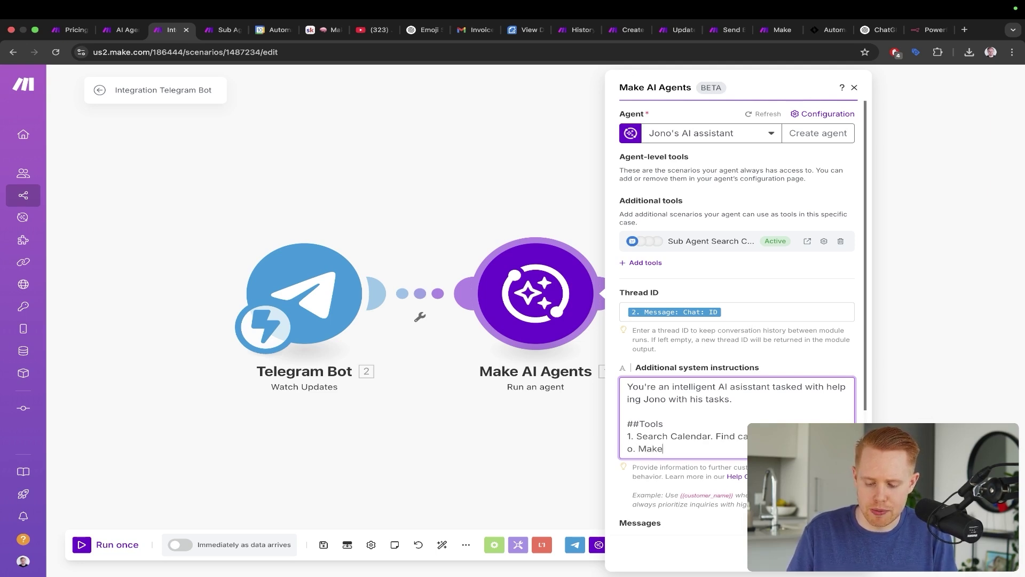
pyautogui.write(' sure to find these  ')
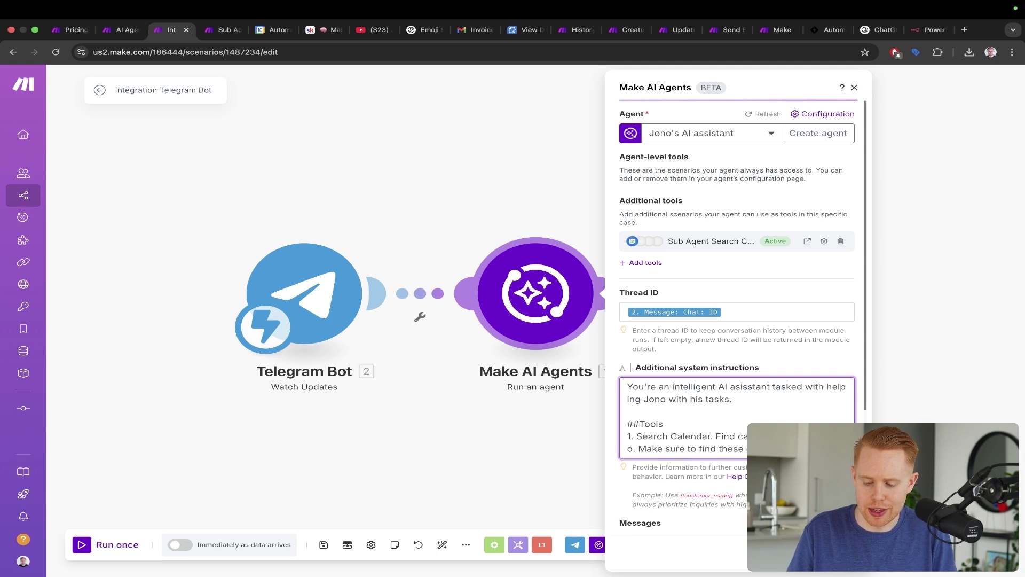
pyautogui.write('ime an')
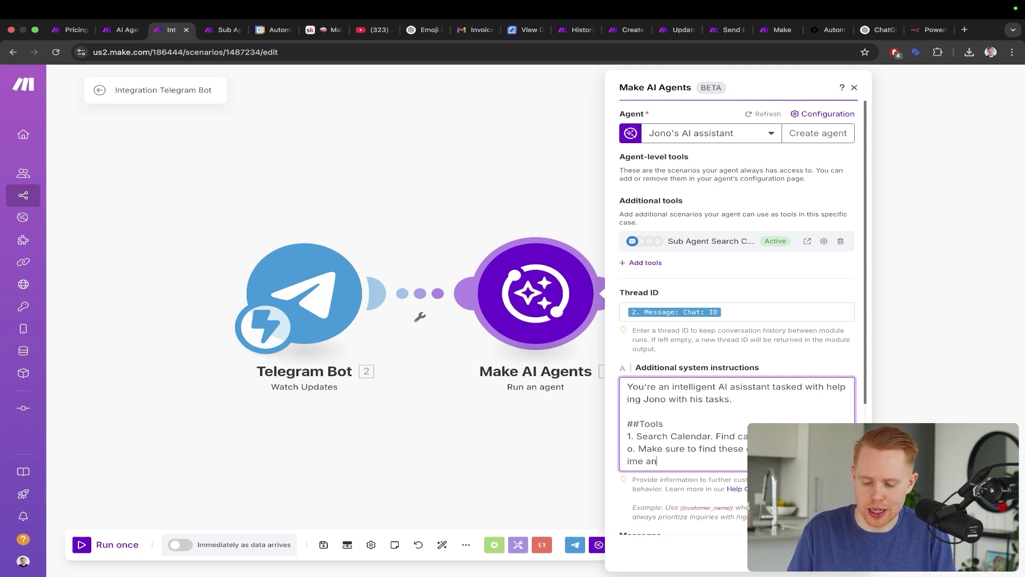
pyautogui.press('BackSpace')
pyautogui.press('BackSpace')
pyautogui.press('BackSpace')
pyautogui.press('BackSpace')
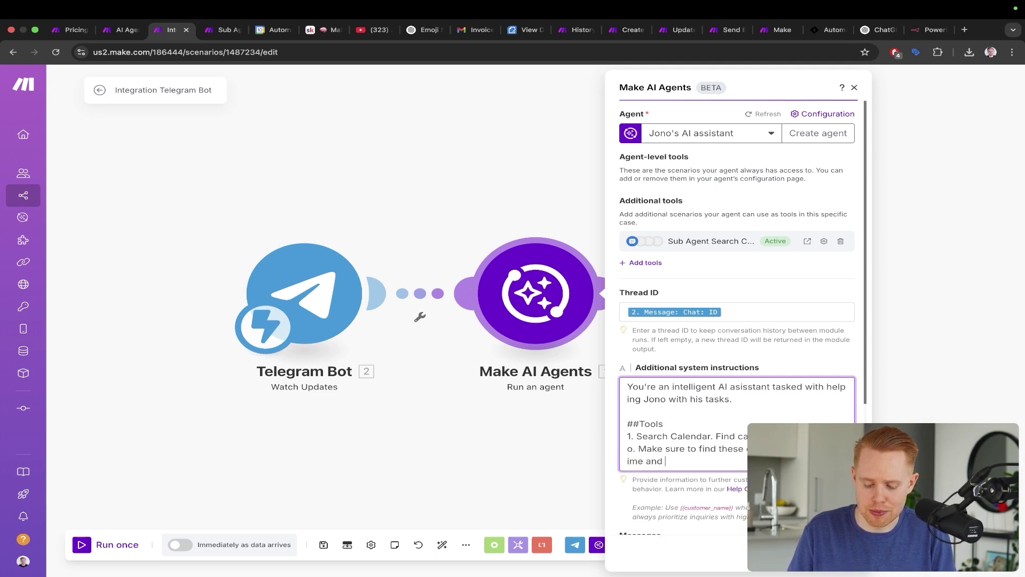
pyautogui.press('BackSpace')
pyautogui.press('BackSpace')
pyautogui.press('BackSpace')
pyautogui.write('before the end tim')
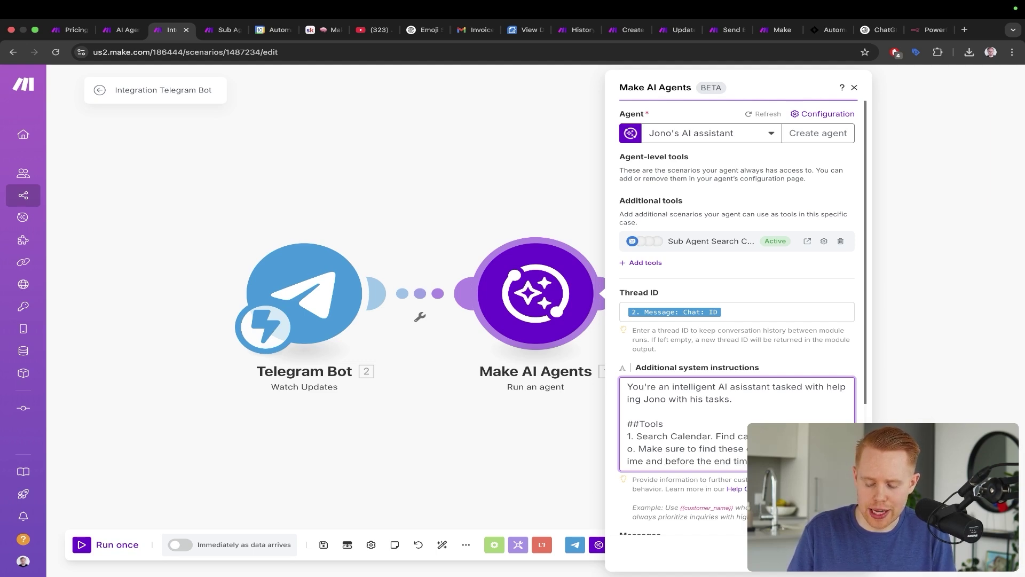
# - Finish the Search Calendar item with "If no end time is provided, create an end time one day after the start time."
pyautogui.write(' is provided, a')
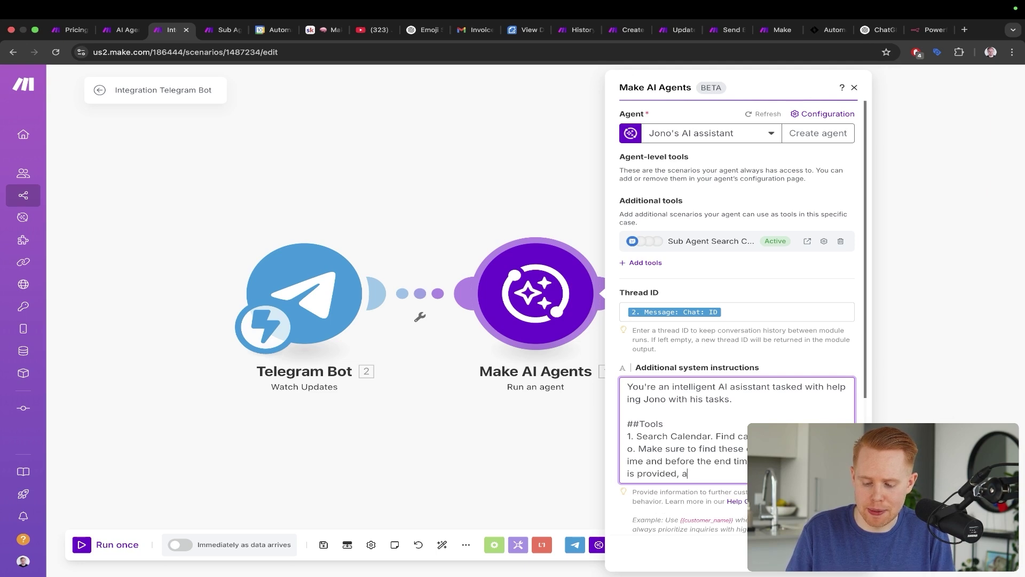
pyautogui.press('BackSpace')
pyautogui.press('BackSpace')
pyautogui.press('BackSpace')
pyautogui.write('create an end t')
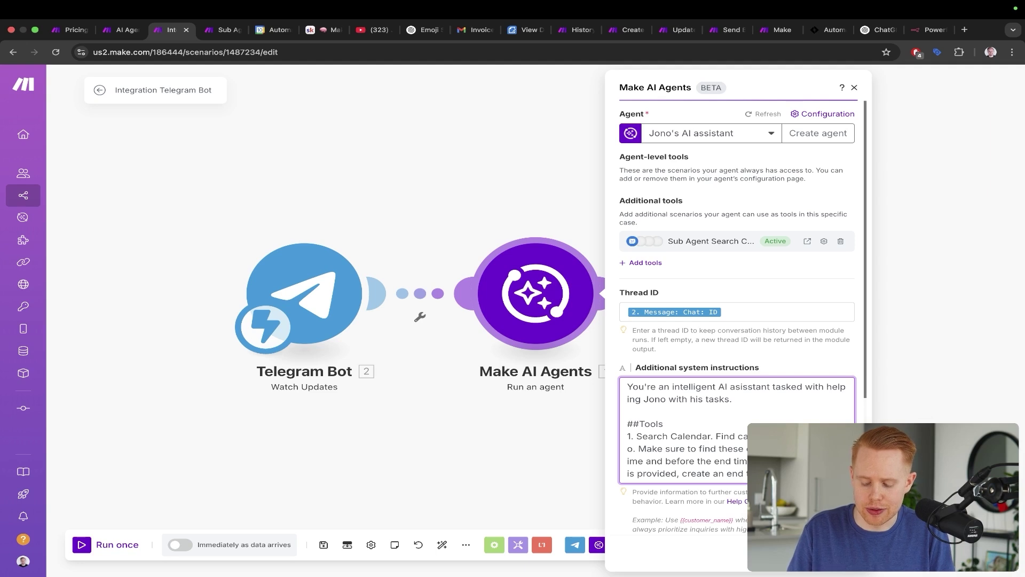
pyautogui.write('start time.')
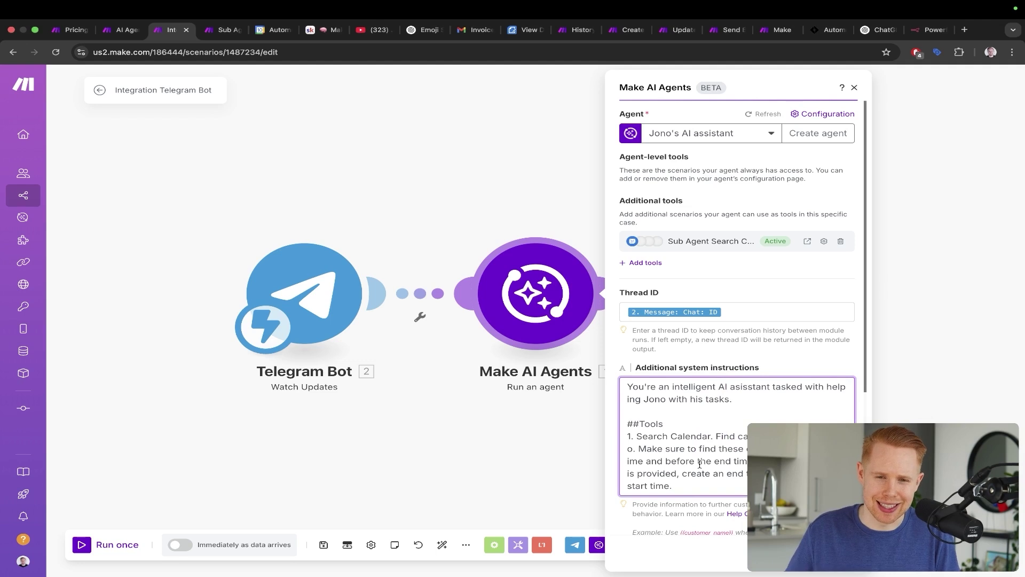
# - Review the remaining agent settings, add a blank line after the tool instructions and close the Make AI Agents module settings
pyautogui.scroll(-4, 704, 464)
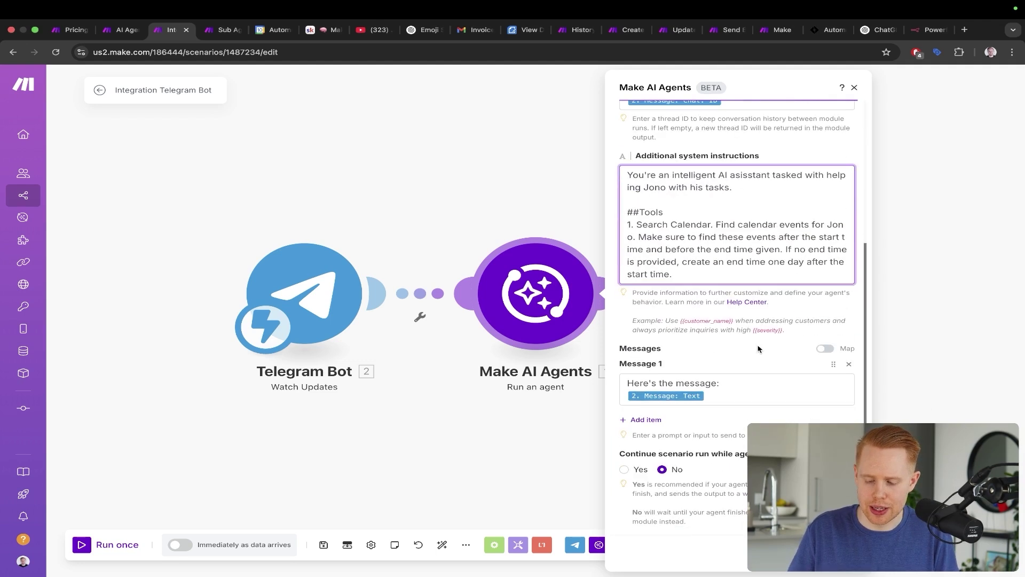
pyautogui.scroll(2, 715, 427)
pyautogui.click(704, 387)
pyautogui.press('Return')
pyautogui.press('Return')
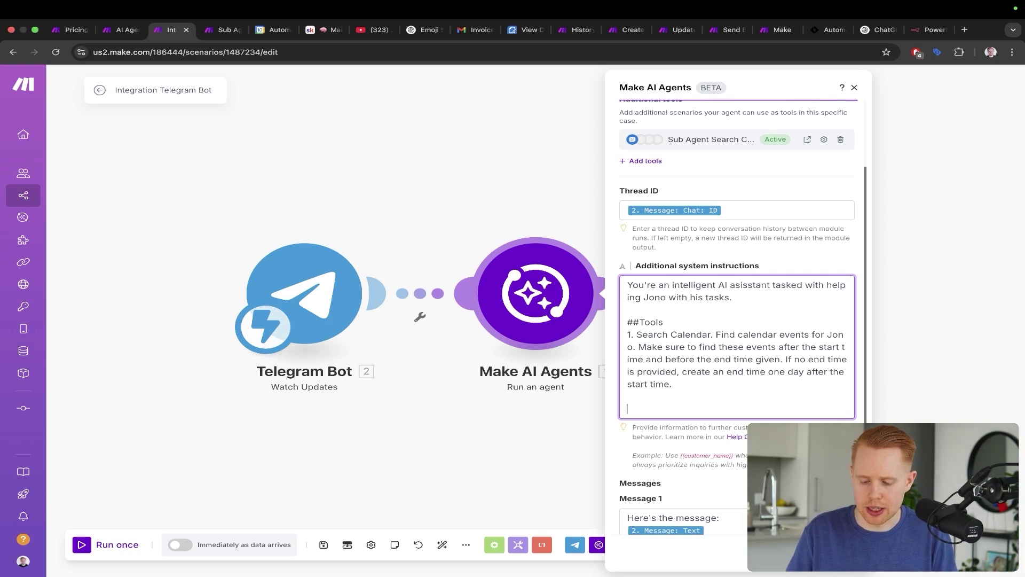
pyautogui.press('Escape')
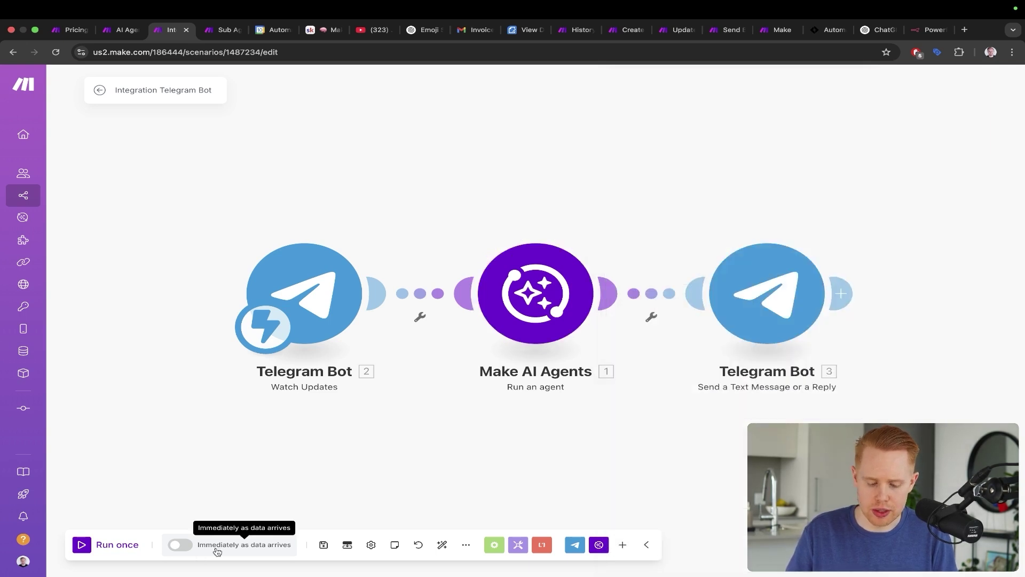
# - Run the scenario once, send the bot "Find calendar events tomorrow" in Telegram and return to the scenario in Make
pyautogui.click(126, 546)
pyautogui.hotkey('ctrl', 'Right')
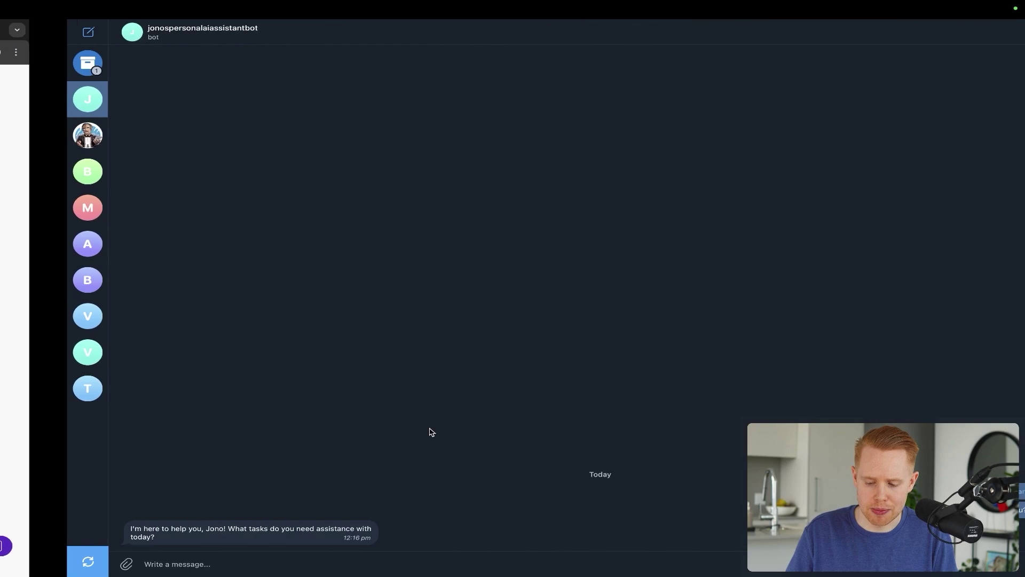
pyautogui.write('Find calendar events tomorrow')
pyautogui.press('Return')
pyautogui.hotkey('ctrl', 'Left')
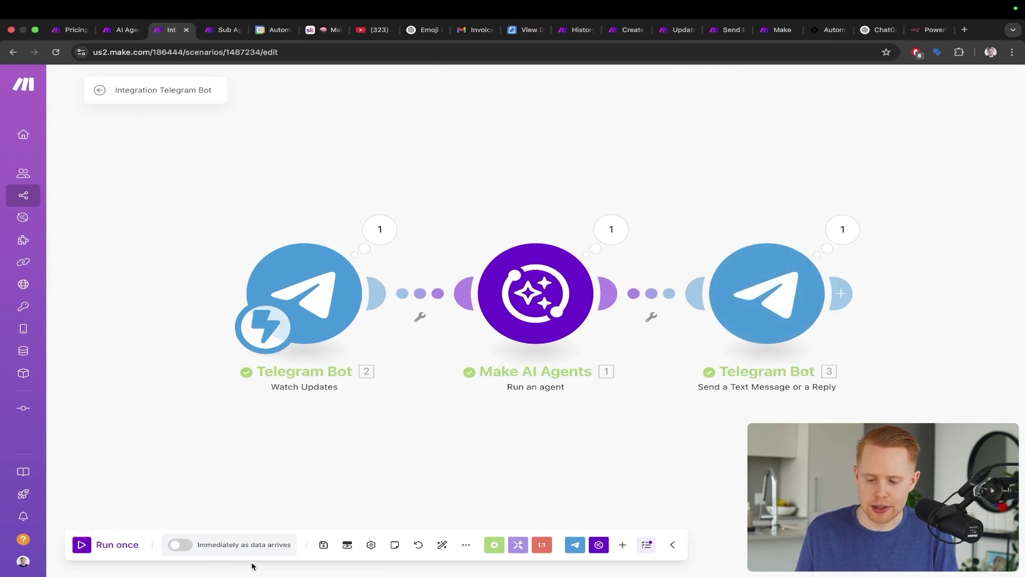
# - Open the latest run in the Sub Agent Search Calendar scenario's history and examine the start and end dates passed to Google Calendar
pyautogui.hotkey('ctrl', 'Tab')
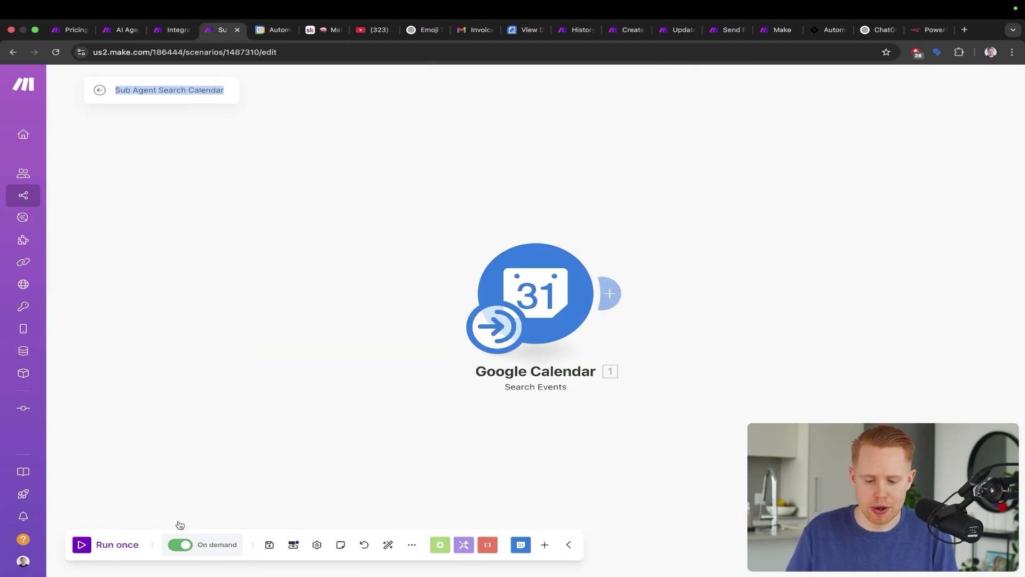
pyautogui.click(99, 89)
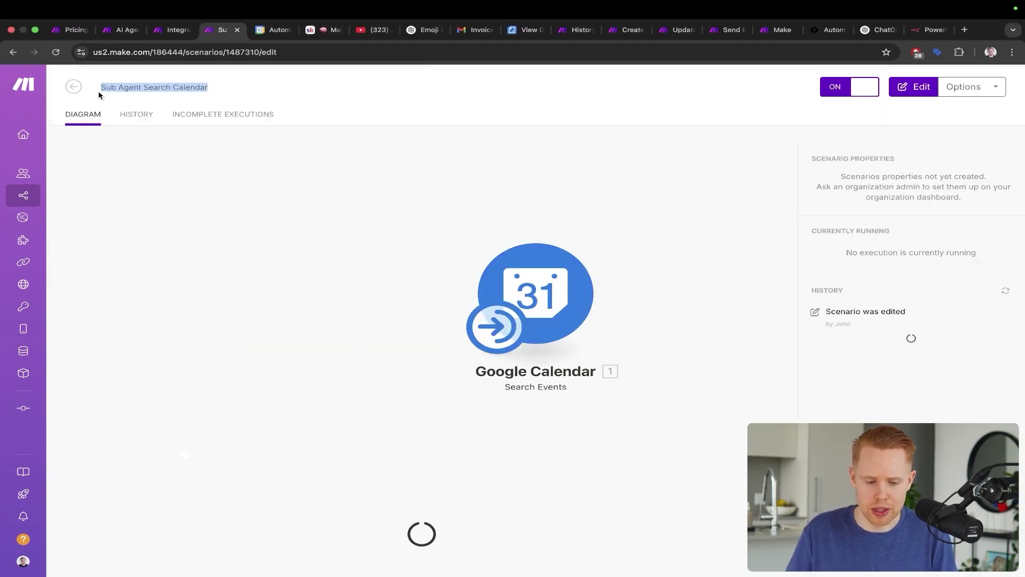
pyautogui.click(842, 318)
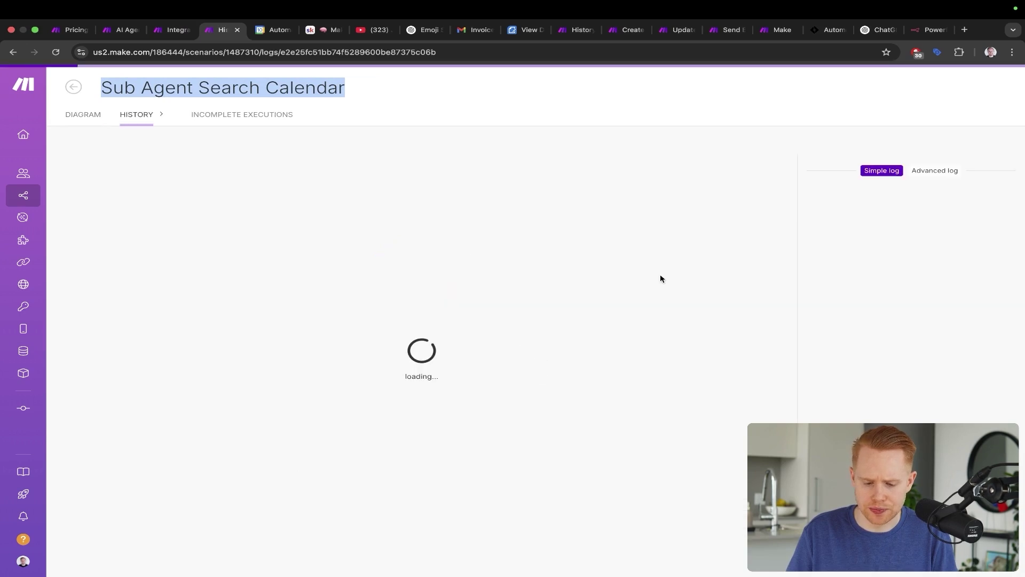
pyautogui.click(487, 258)
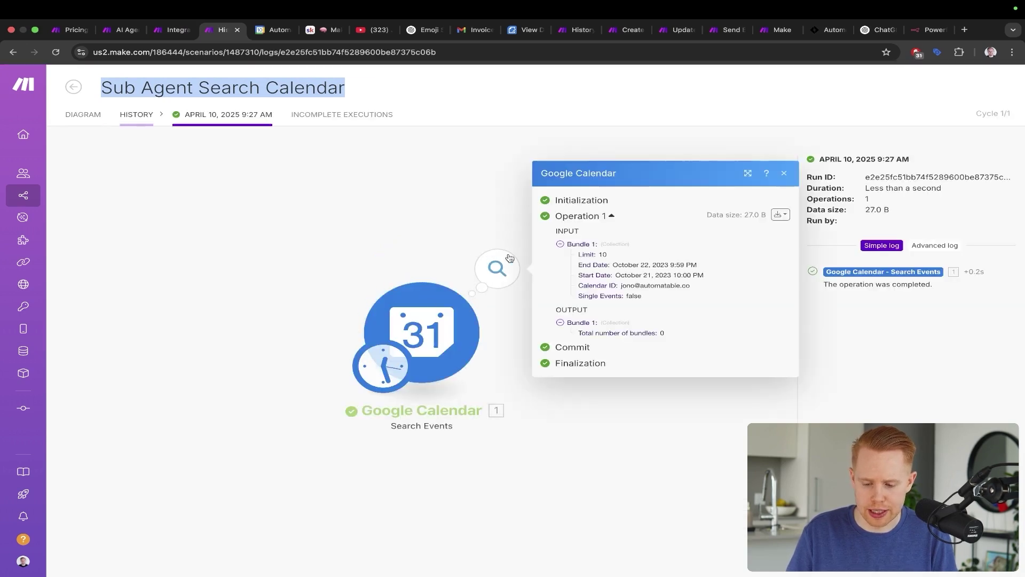
pyautogui.scroll(5, 665, 278)
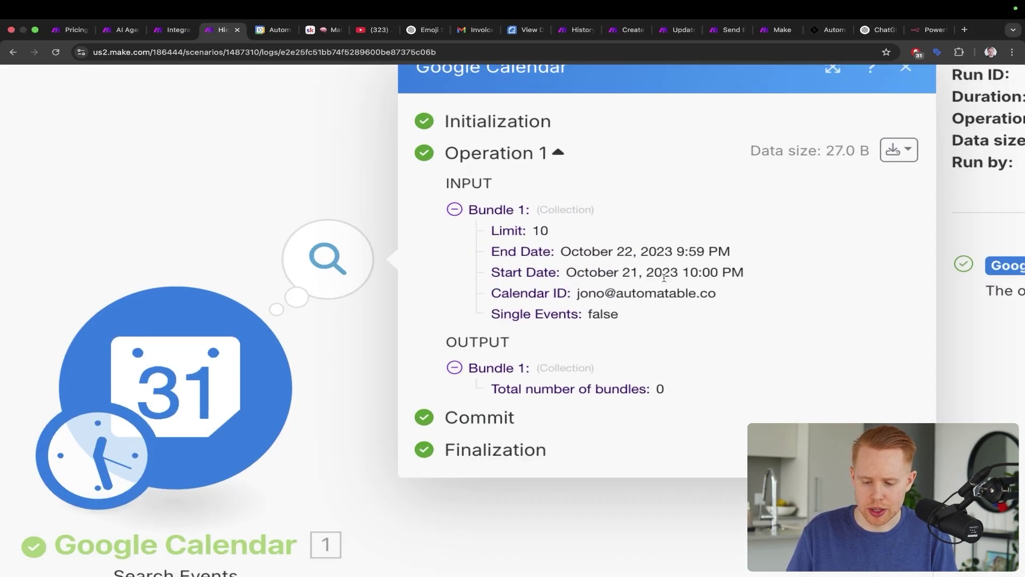
pyautogui.moveTo(697, 265); pyautogui.dragTo(764, 283)
pyautogui.scroll(-5, 764, 284)
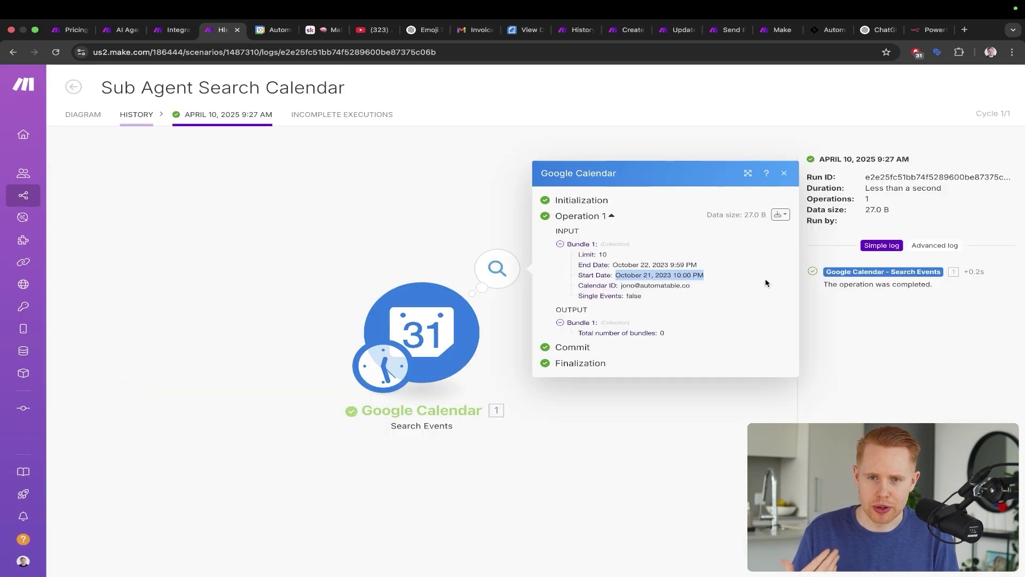
# - Add a "##Rules" section reading "Today's date is:" followed by the now variable to the agent's additional system instructions and save the module
pyautogui.hotkey('ctrl', 'shift', 'Tab')
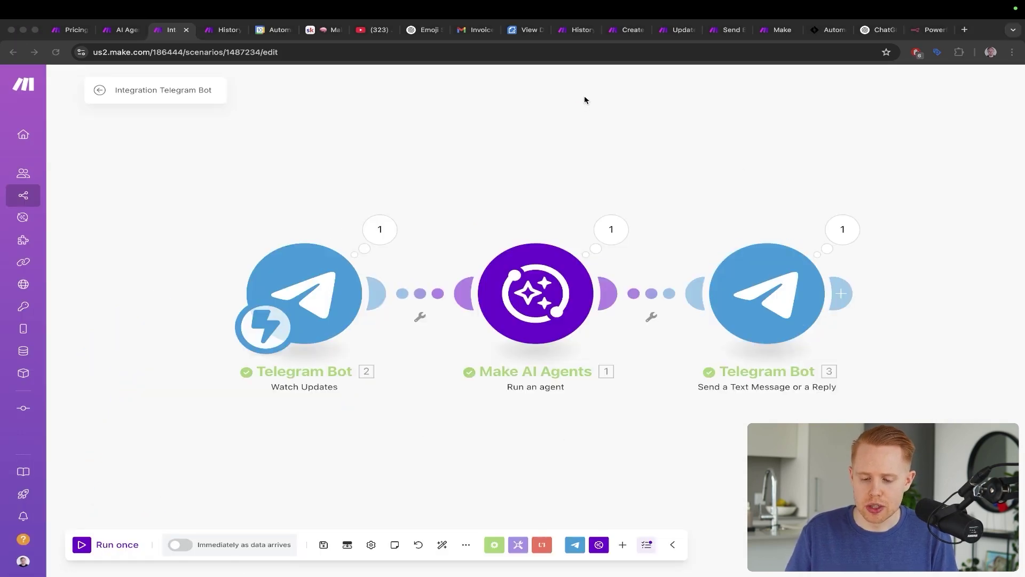
pyautogui.scroll(-5, 695, 299)
pyautogui.click(721, 259)
pyautogui.press('Return')
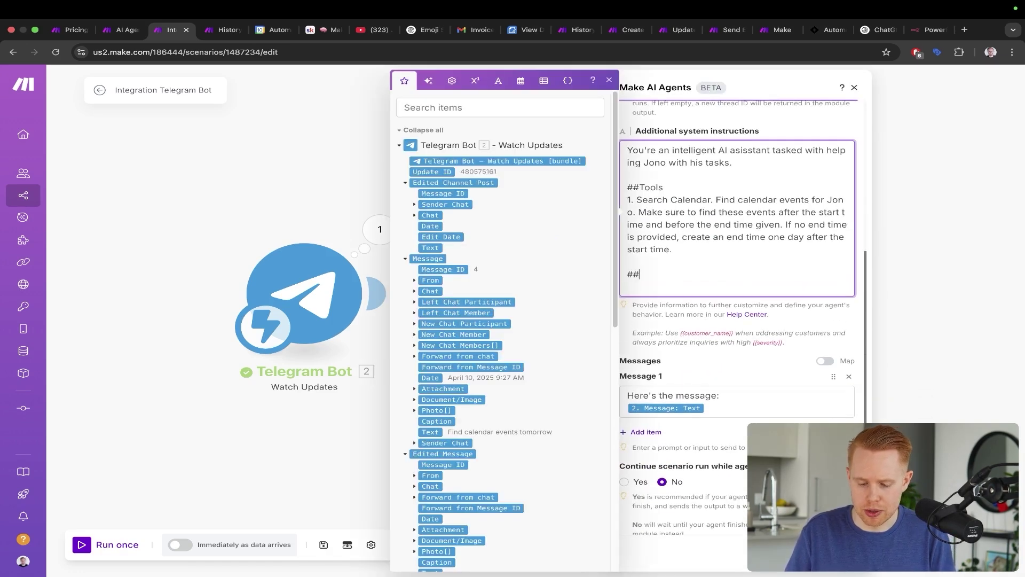
pyautogui.write('##Rules')
pyautogui.press('Return')
pyautogui.write('To')
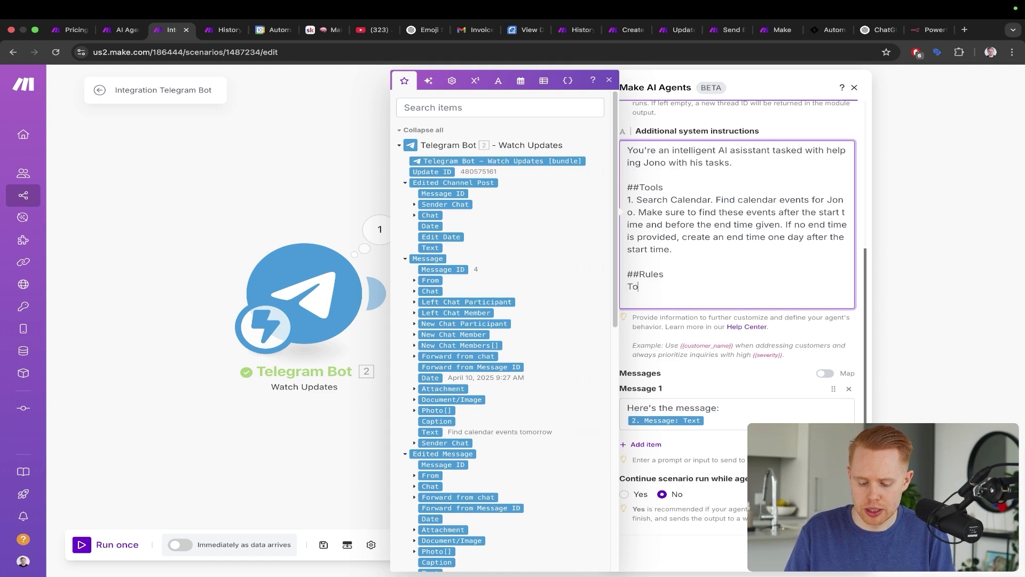
pyautogui.write("day's date is:")
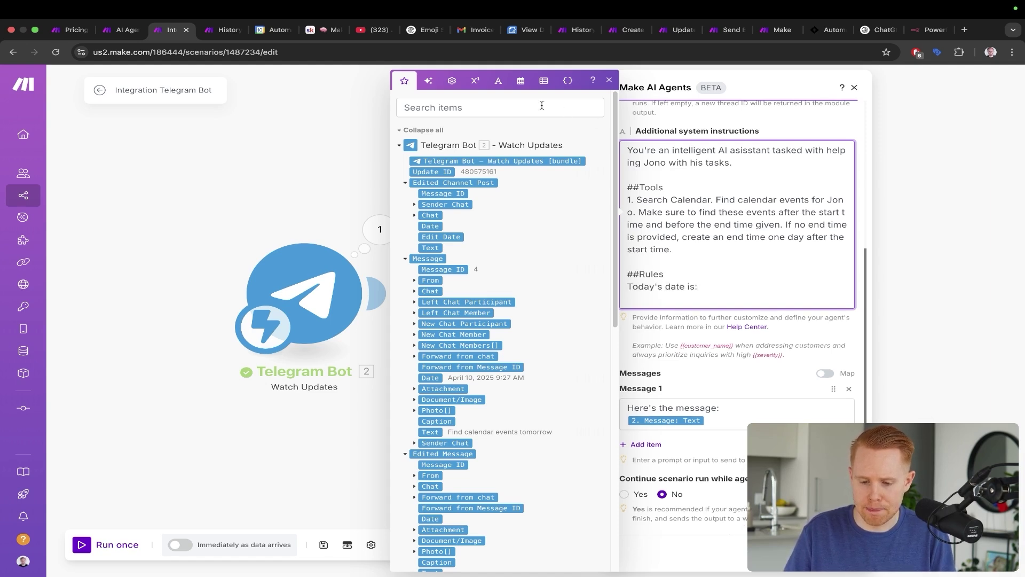
pyautogui.click(520, 83)
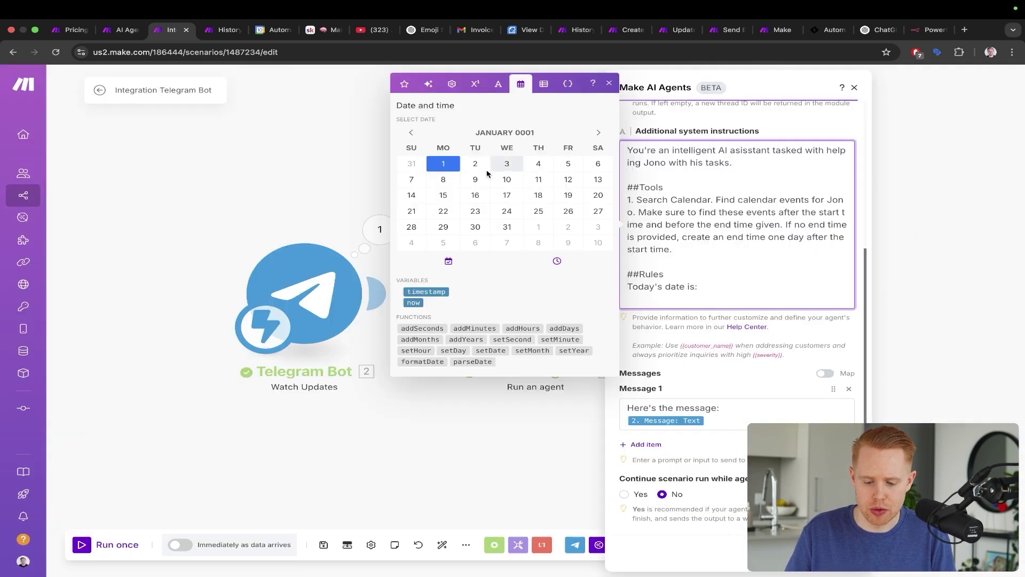
pyautogui.click(413, 302)
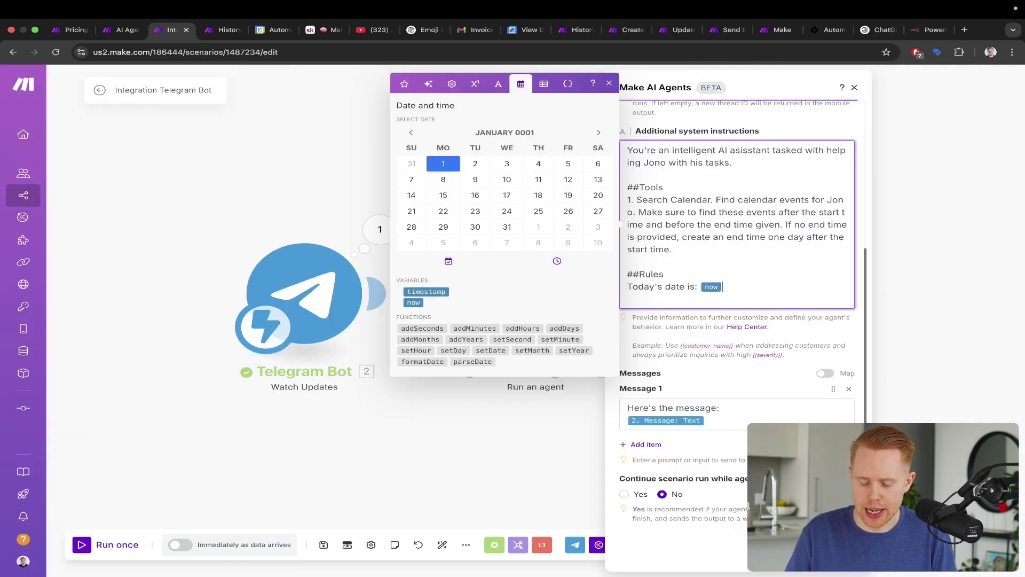
pyautogui.click(839, 553)
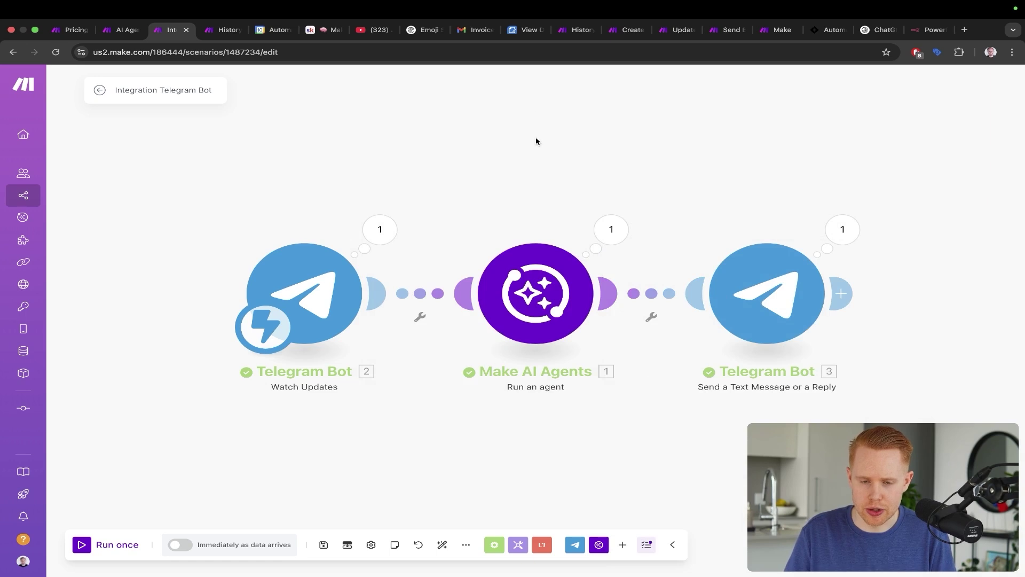
# - Run the scenario once, send the bot another calendar request in Telegram and return to the scenario in Make
pyautogui.click(97, 542)
pyautogui.hotkey('ctrl', 'Right')
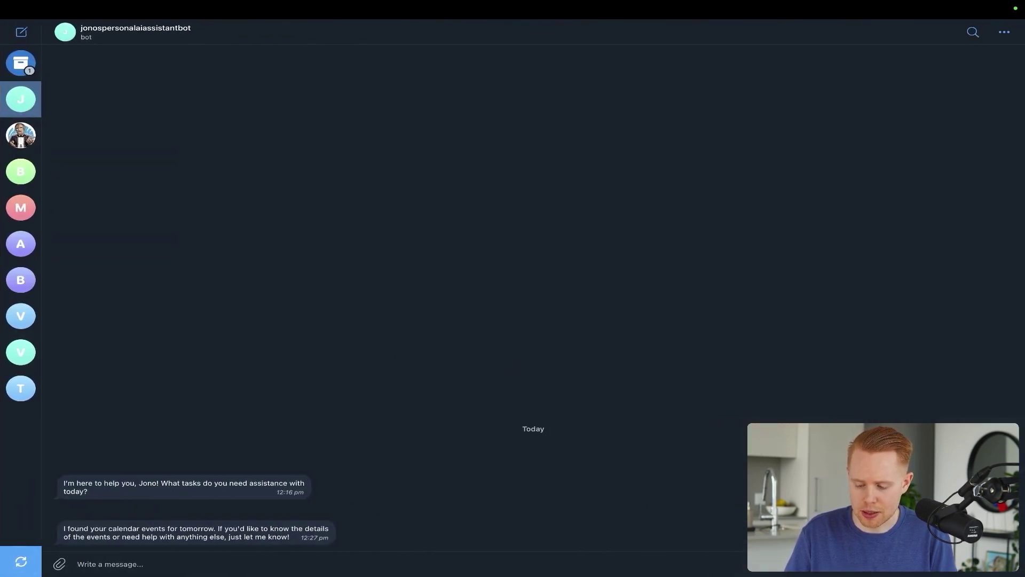
pyautogui.hotkey('ctrl', 'Left')
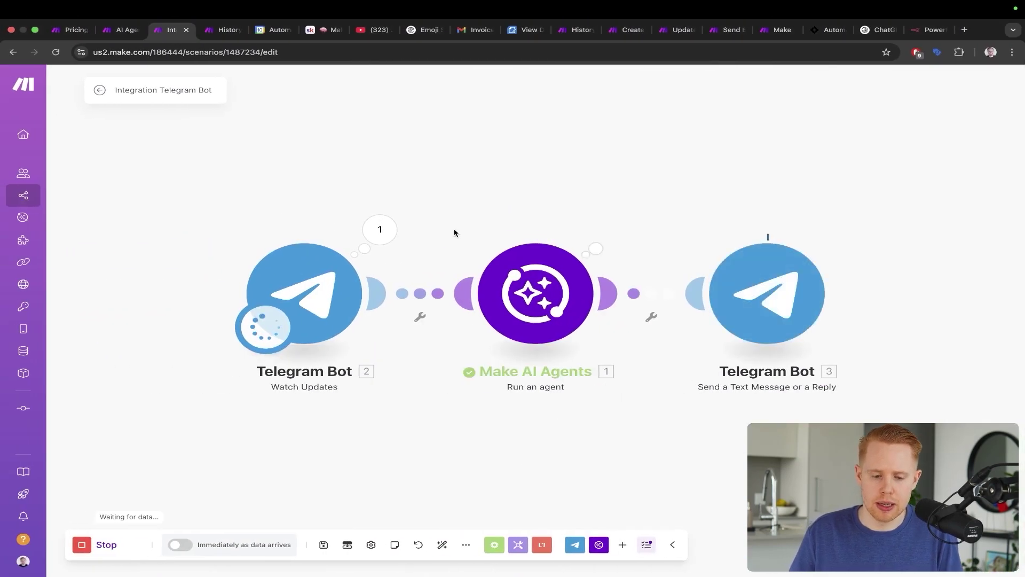
# - Open the latest Sub Agent Search Calendar run and examine the dates passed to Google Calendar and the output bundles
pyautogui.hotkey('ctrl', 'Tab')
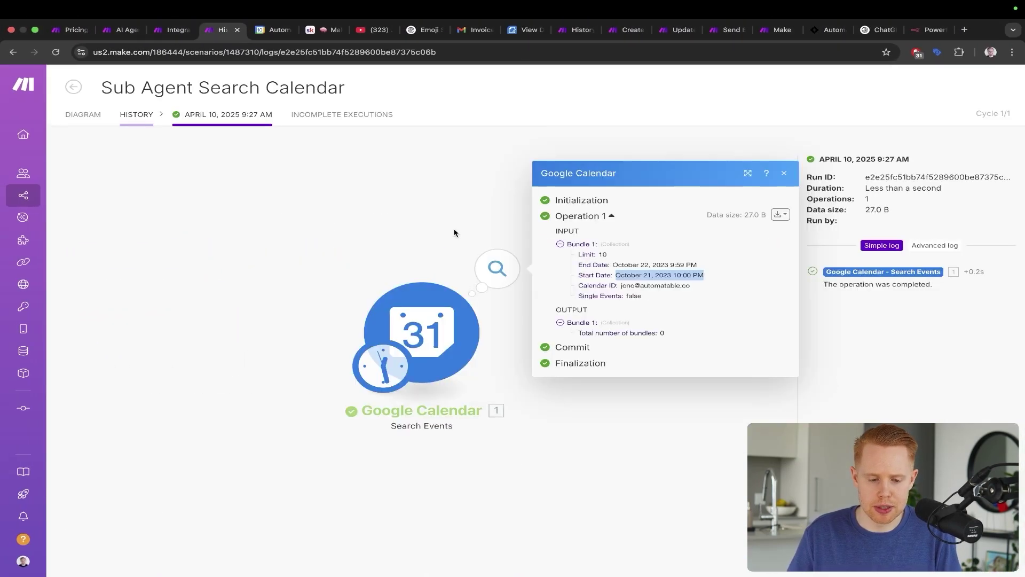
pyautogui.click(106, 114)
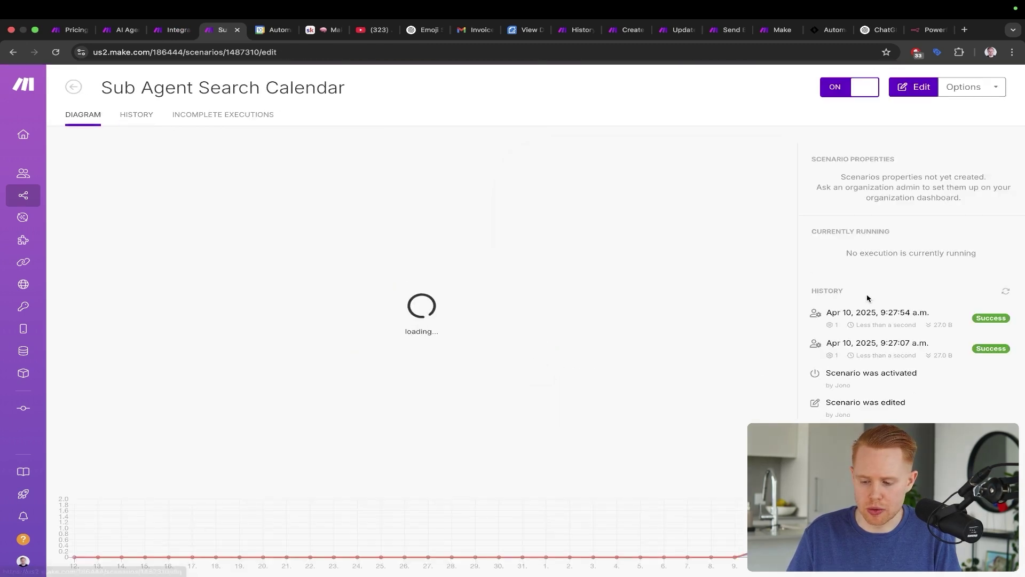
pyautogui.click(876, 313)
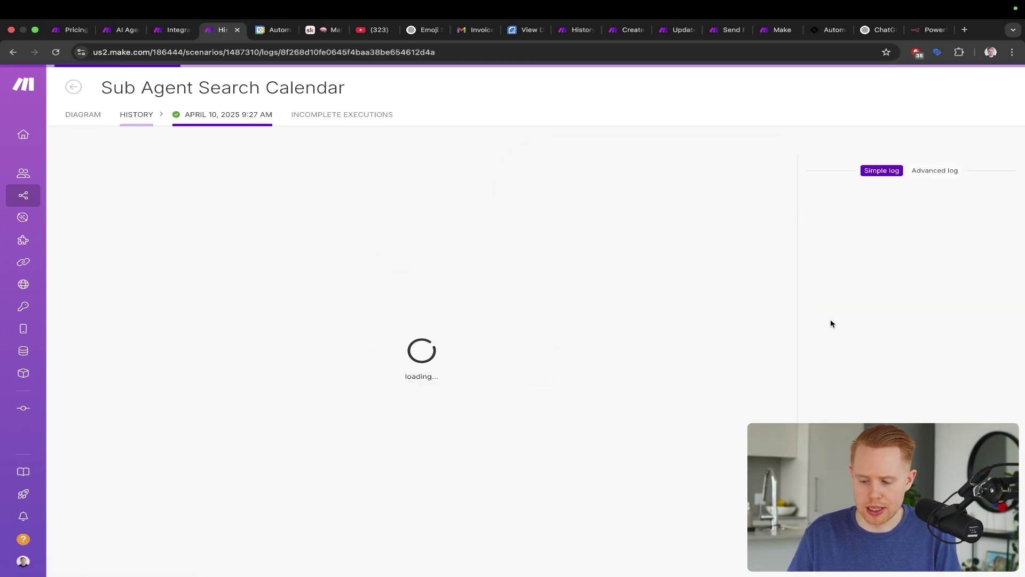
pyautogui.click(513, 266)
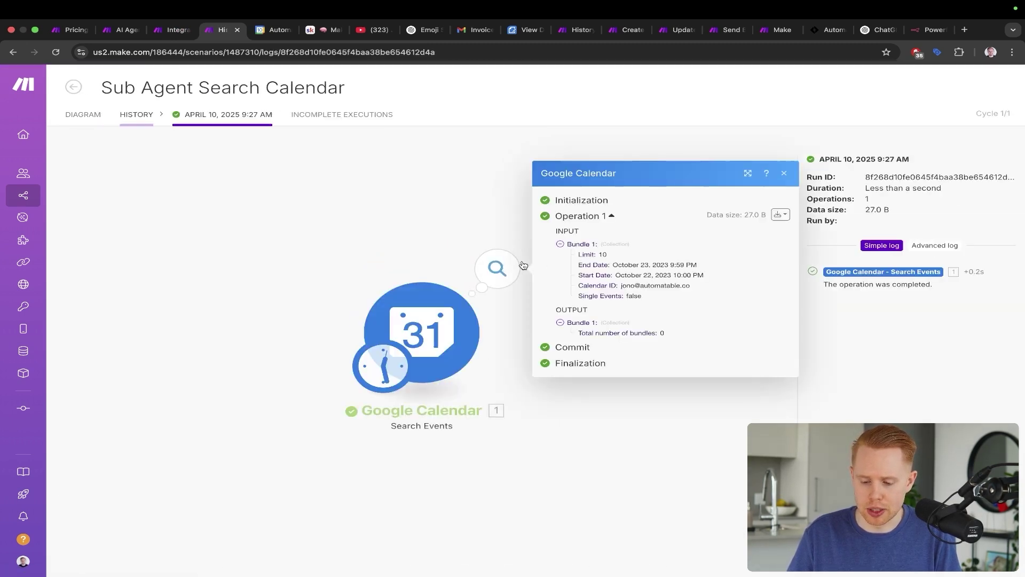
pyautogui.moveTo(728, 174); pyautogui.dragTo(667, 266)
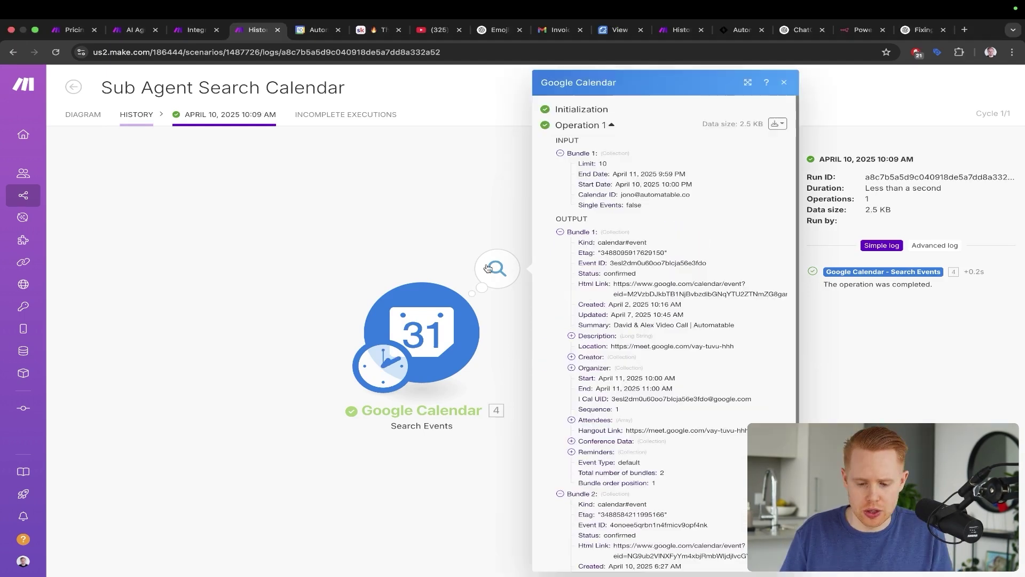
pyautogui.click(433, 191)
# - Set the search calendar tool's description in the Make AI Agents module to "Call this tool to search my Google calendar for events" and save
pyautogui.press('super+alt+Left')
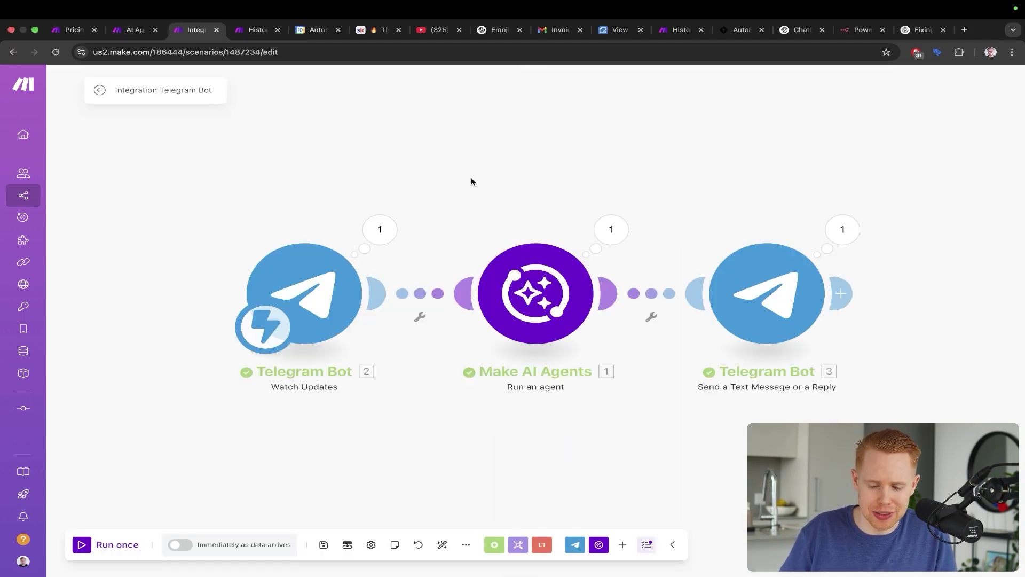
pyautogui.moveTo(449, 98); pyautogui.dragTo(455, 257)
pyautogui.click(546, 288)
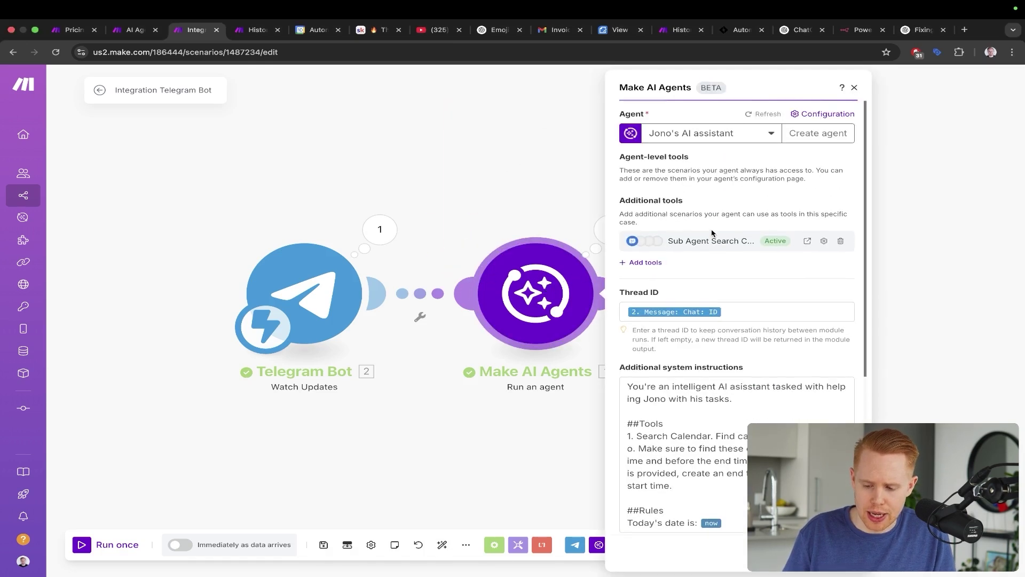
pyautogui.moveTo(801, 368); pyautogui.dragTo(801, 275)
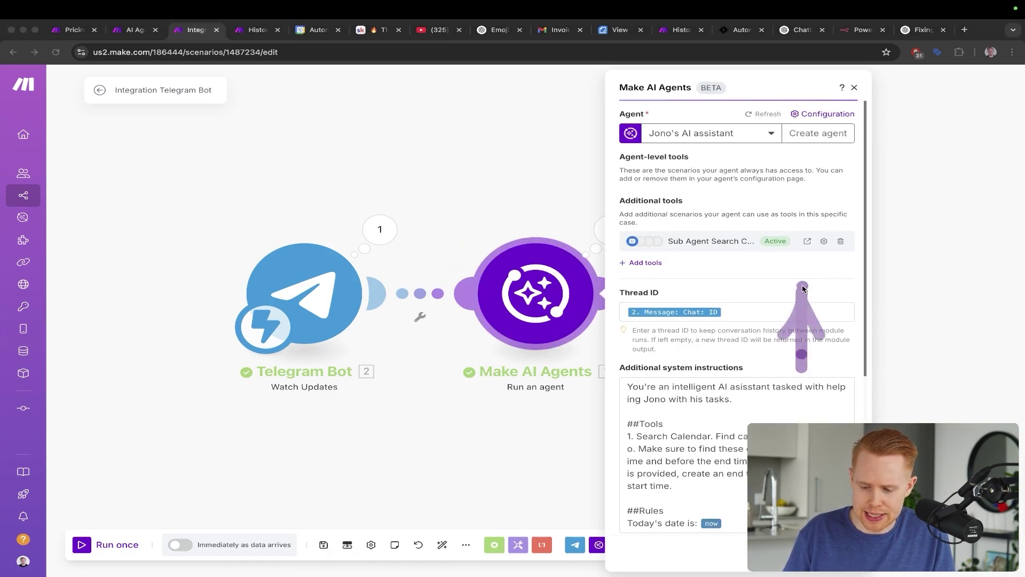
pyautogui.click(823, 242)
pyautogui.moveTo(755, 424)
pyautogui.mouseDown()
pyautogui.moveTo(660, 297)
pyautogui.moveTo(648, 247)
pyautogui.mouseUp()
pyautogui.click(606, 228)
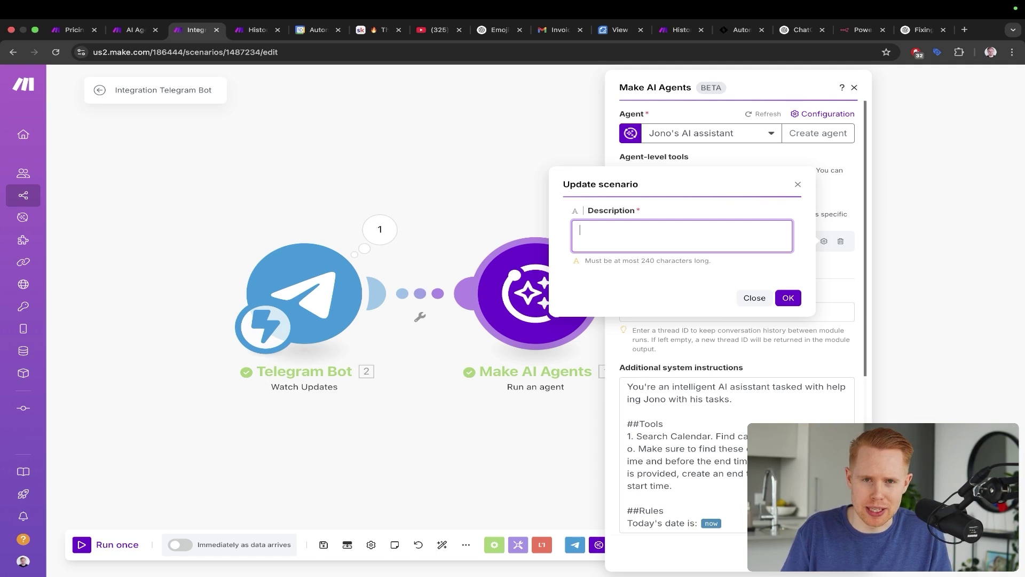
pyautogui.write('Call thi')
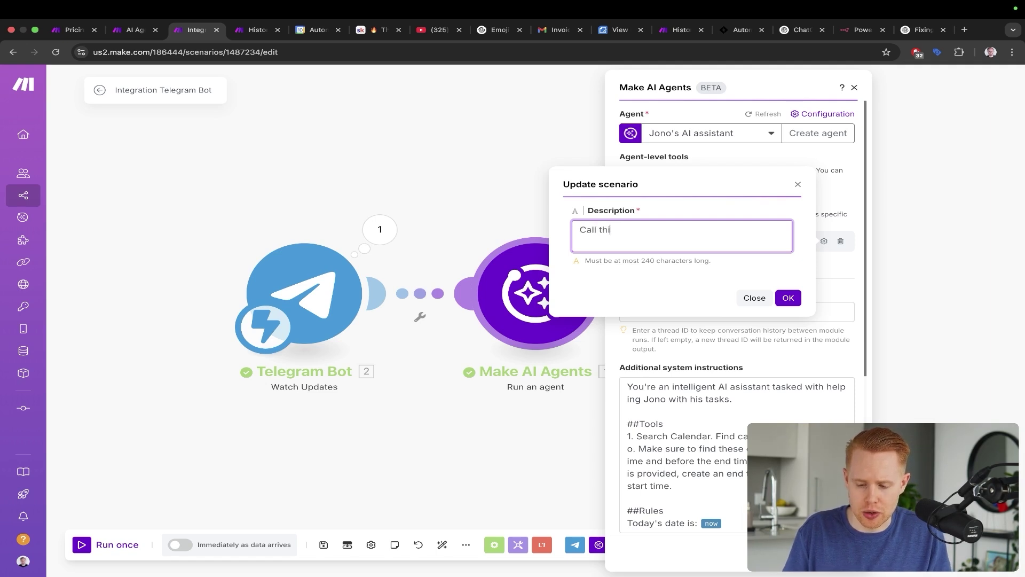
pyautogui.write('s tool to search my Google ')
pyautogui.write('CX')
pyautogui.press('BackSpace')
pyautogui.press('BackSpace')
pyautogui.press('BackSpace')
pyautogui.press('BackSpace')
pyautogui.write('calendar for events')
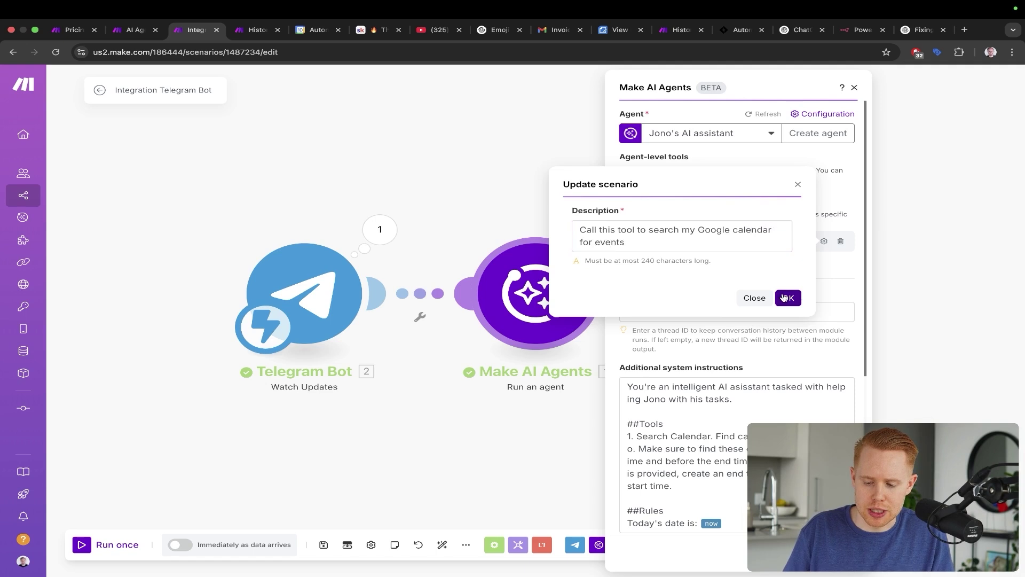
pyautogui.click(788, 297)
pyautogui.click(837, 553)
# - Run the scenario, send the bot "Can you please check my schedule for tomorrow on my Google calendar?" in Telegram and return to Make
pyautogui.hotkey('ctrl', 'a')
pyautogui.moveTo(564, 123); pyautogui.dragTo(533, 232)
pyautogui.press('Escape')
pyautogui.hotkey('ctrl', 'Right')
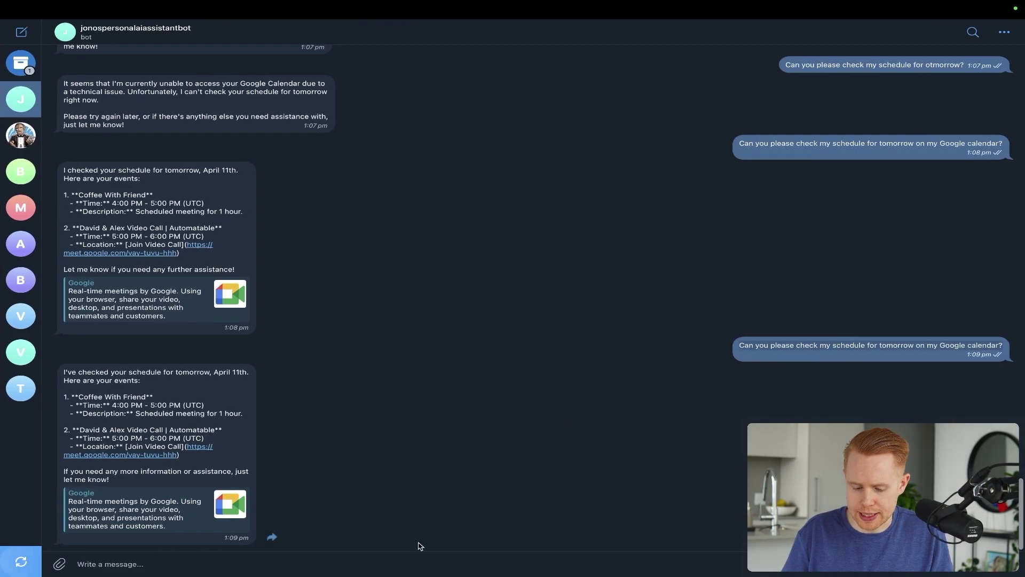
pyautogui.hotkey('ctrl', 'Left')
# - Follow the run through the three modules, read the bot's reply in Telegram and return to the scenario
pyautogui.moveTo(273, 231); pyautogui.dragTo(528, 231)
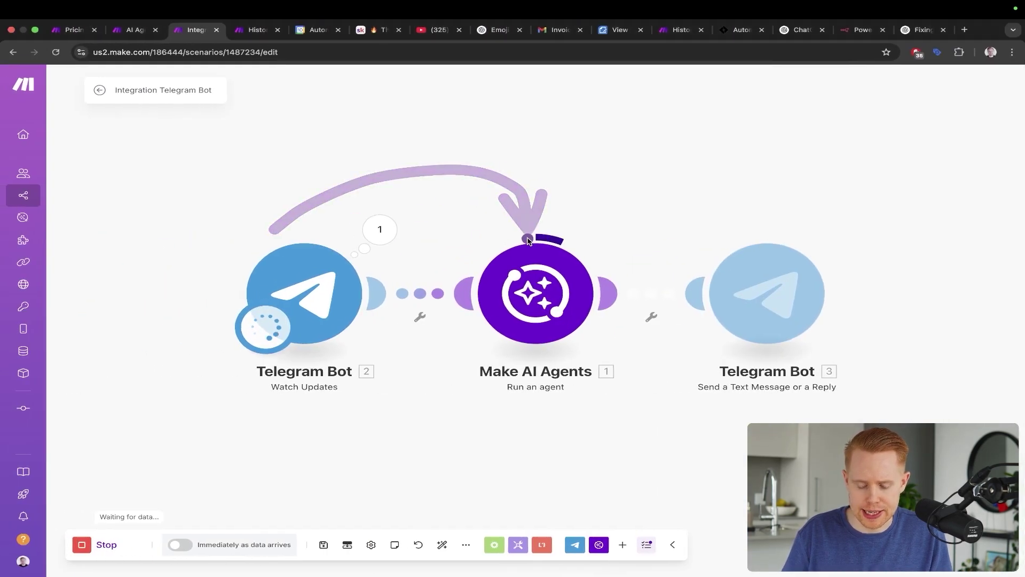
pyautogui.moveTo(528, 243); pyautogui.dragTo(756, 251)
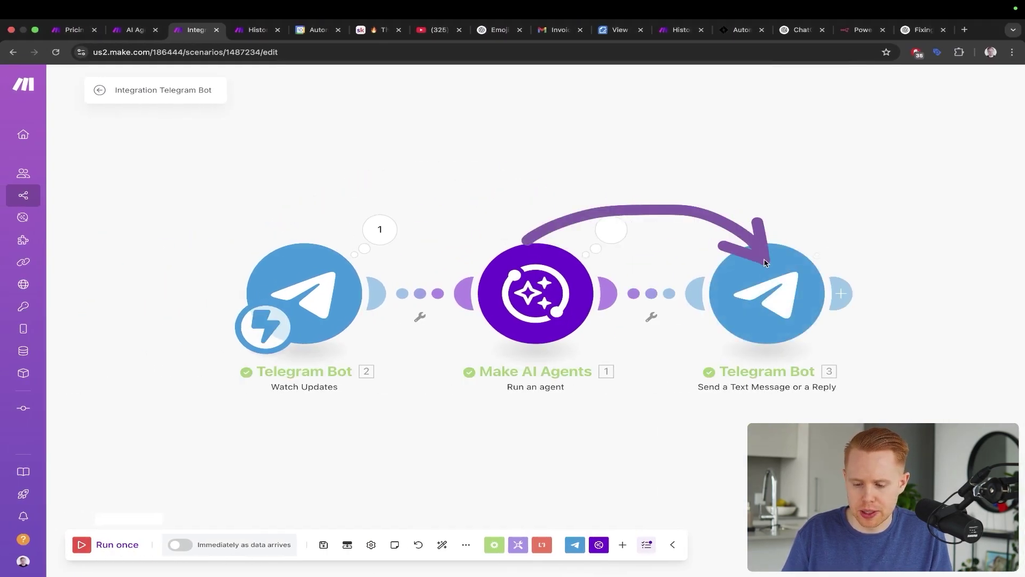
pyautogui.hotkey('ctrl', 'Right')
pyautogui.moveTo(577, 256); pyautogui.dragTo(242, 391)
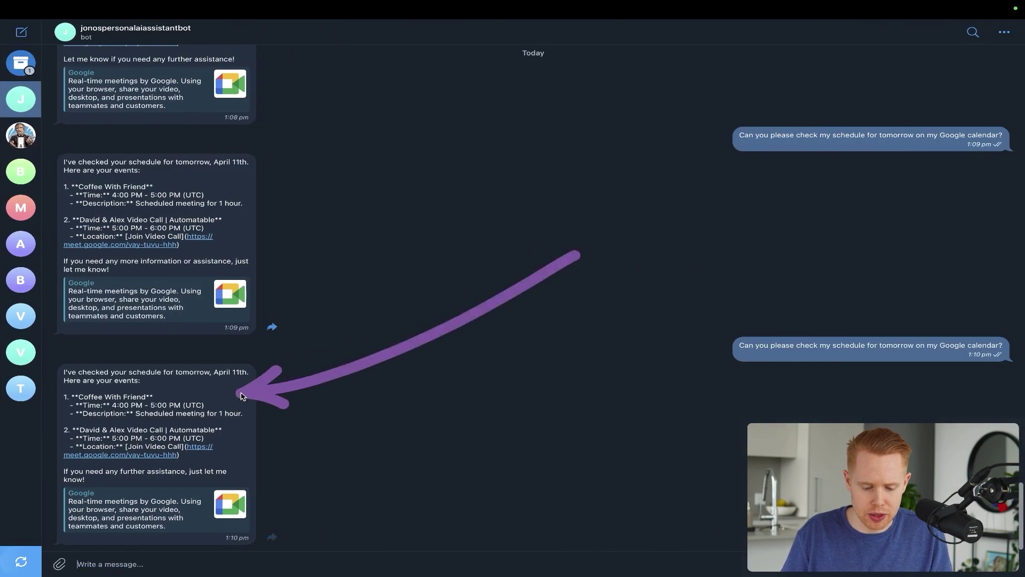
pyautogui.hotkey('ctrl', 'Left')
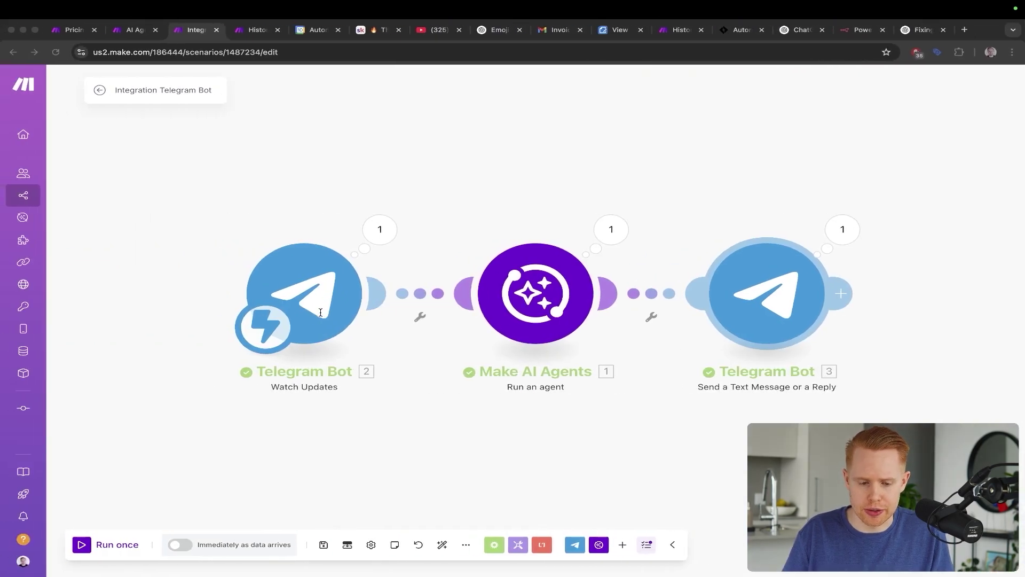
# - Open the Sub Agent Search Calendar scenario in the editor and review its scenario inputs
pyautogui.hotkey('ctrl', 'Tab')
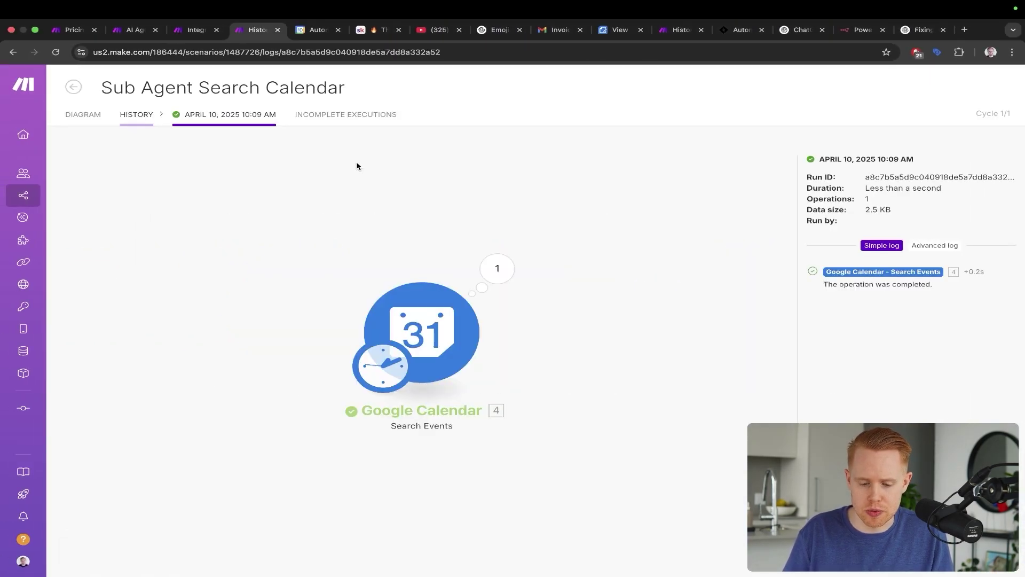
pyautogui.click(84, 115)
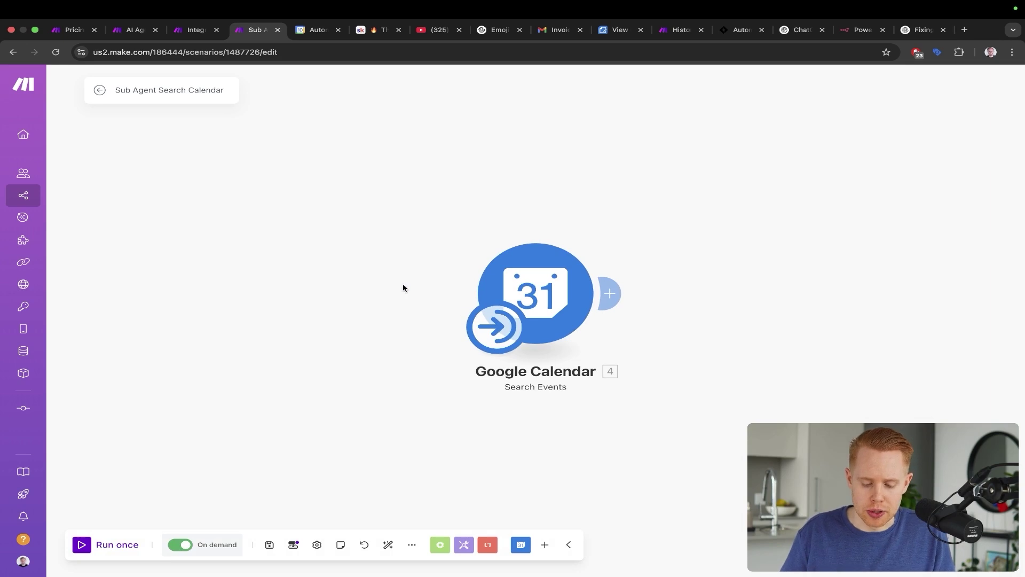
pyautogui.click(293, 543)
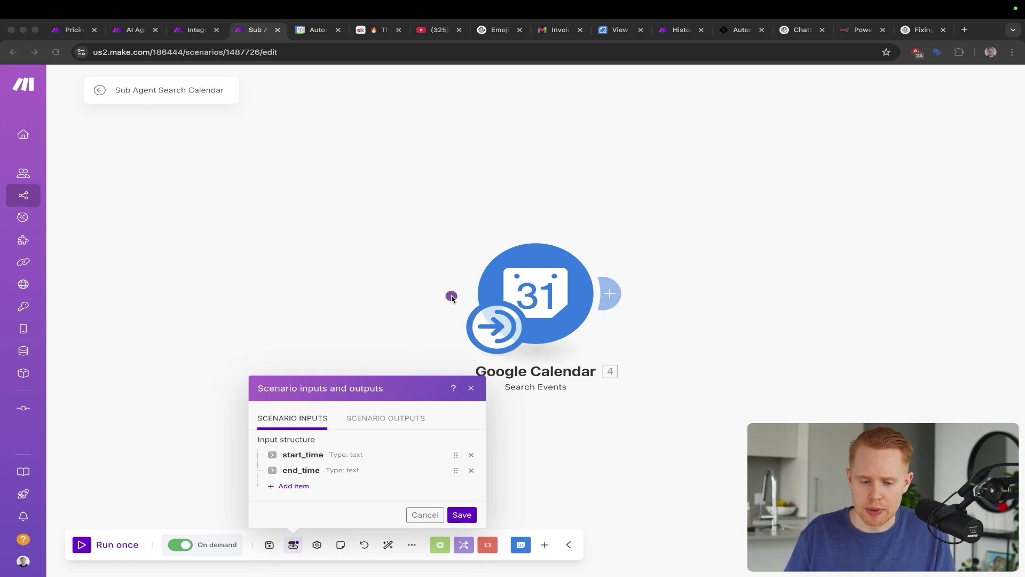
# - View the Make.com Full Course playlist on the YouTube channel, return to the scenario and close the inputs and outputs settings
pyautogui.click(428, 31)
pyautogui.moveTo(401, 170)
pyautogui.mouseDown()
pyautogui.moveTo(491, 283)
pyautogui.moveTo(634, 412)
pyautogui.mouseUp()
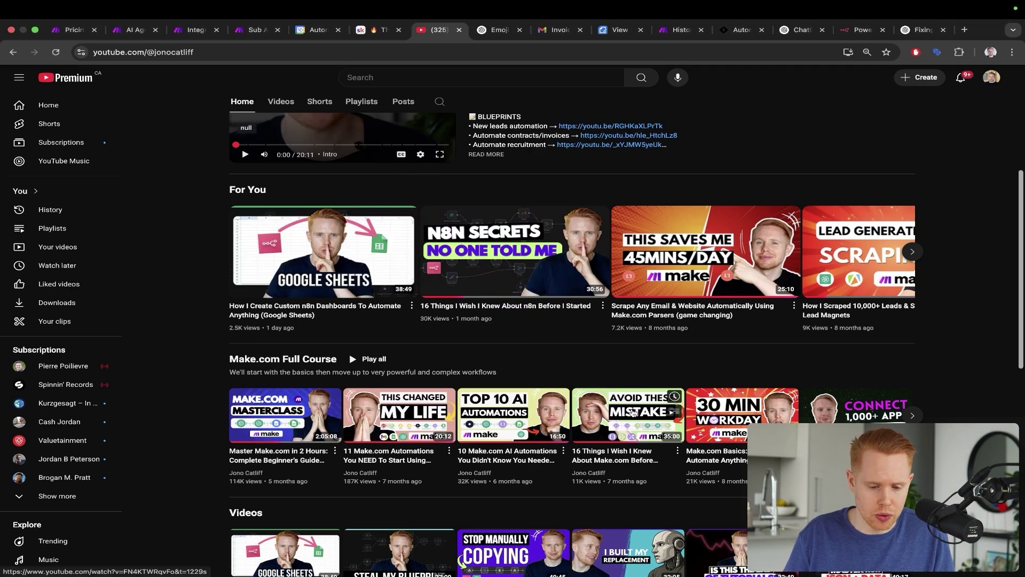
pyautogui.click(239, 32)
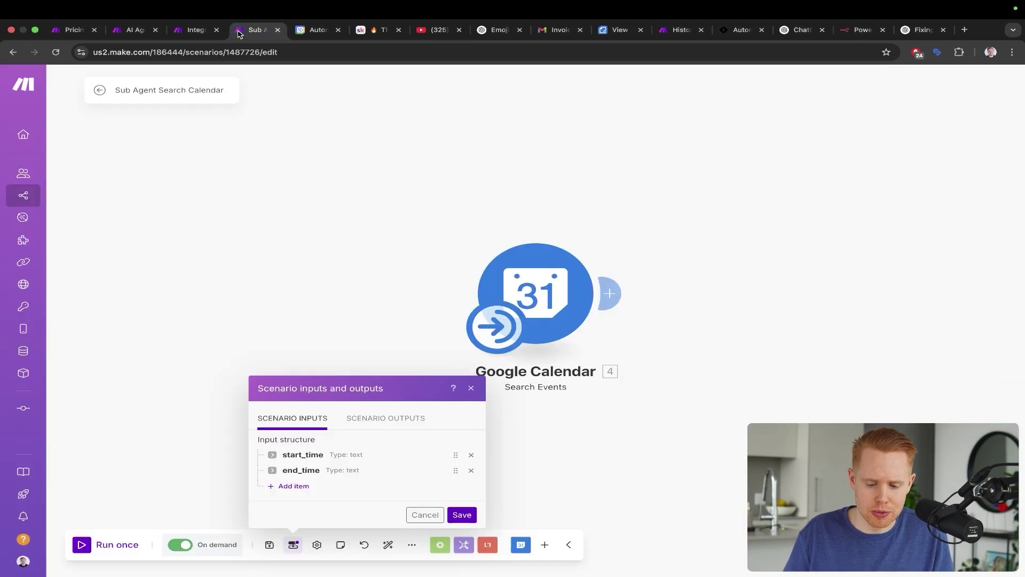
pyautogui.click(427, 219)
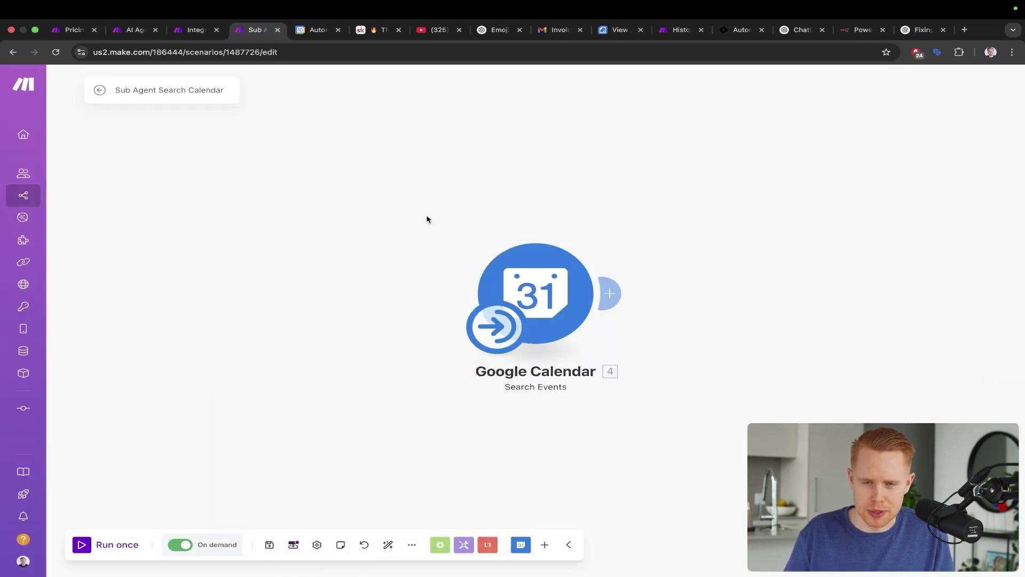
# - Add an Array aggregator after the Google Calendar search module and include all of the search's fields in the aggregation
pyautogui.click(612, 292)
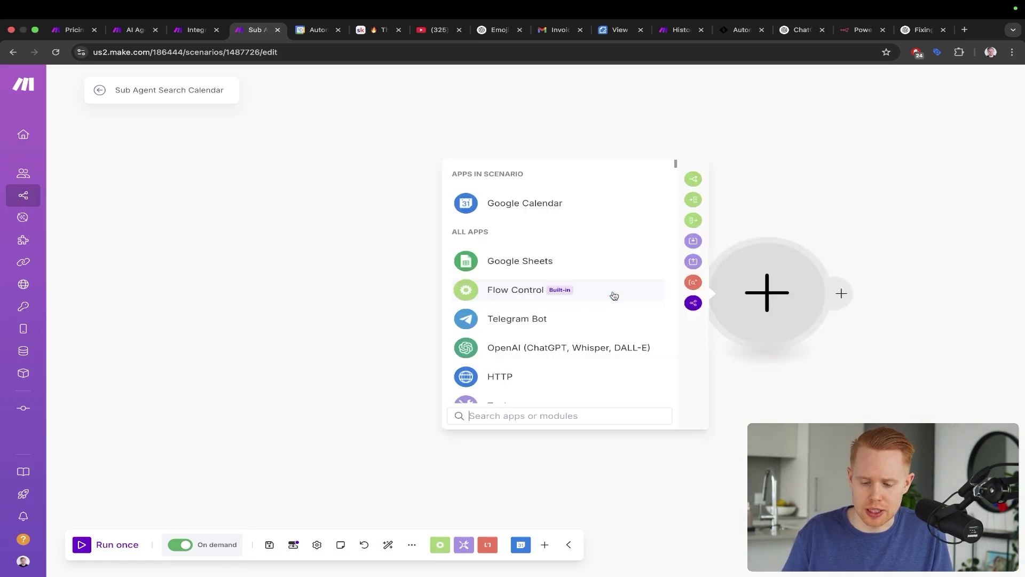
pyautogui.hotkey('ctrl', 'Tab')
pyautogui.moveTo(510, 212); pyautogui.dragTo(735, 383)
pyautogui.moveTo(510, 248); pyautogui.dragTo(744, 377)
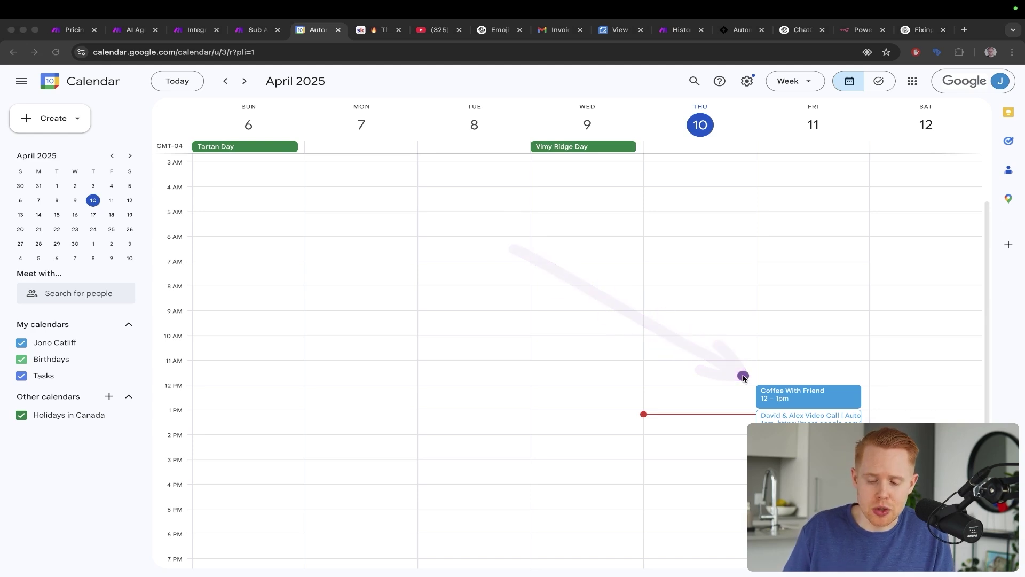
pyautogui.press('Escape')
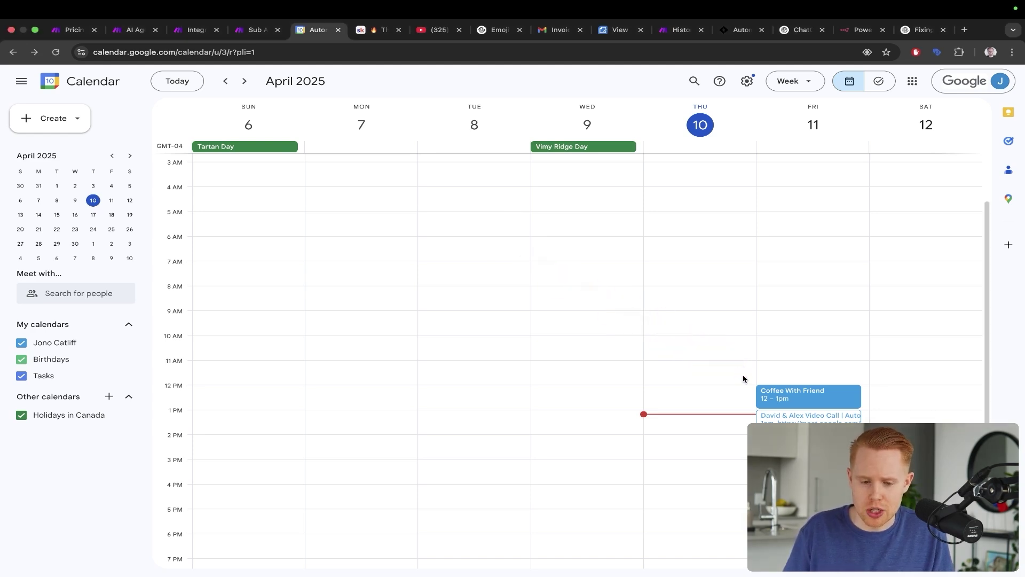
pyautogui.hotkey('ctrl', 'shift', 'Tab')
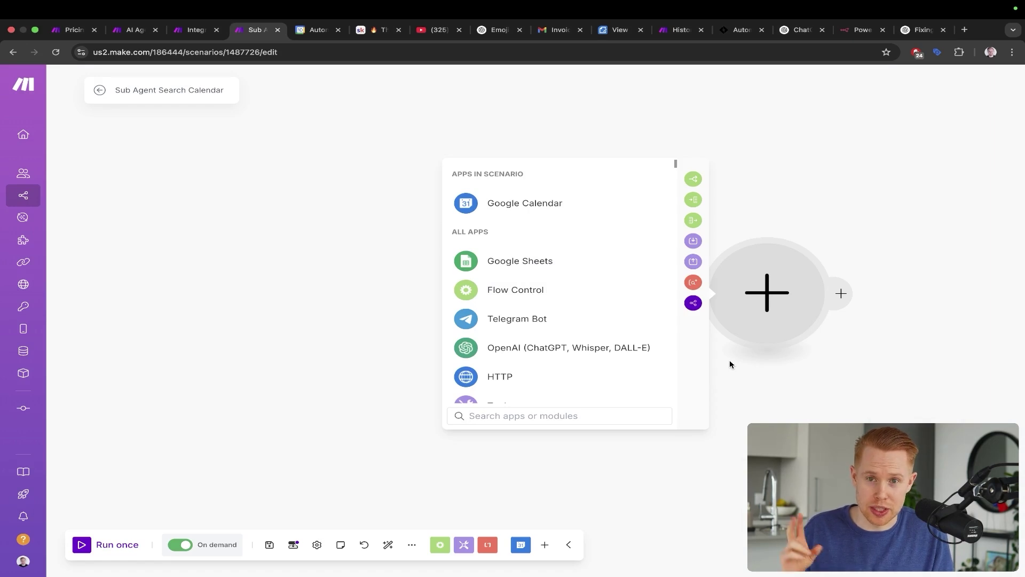
pyautogui.click(694, 223)
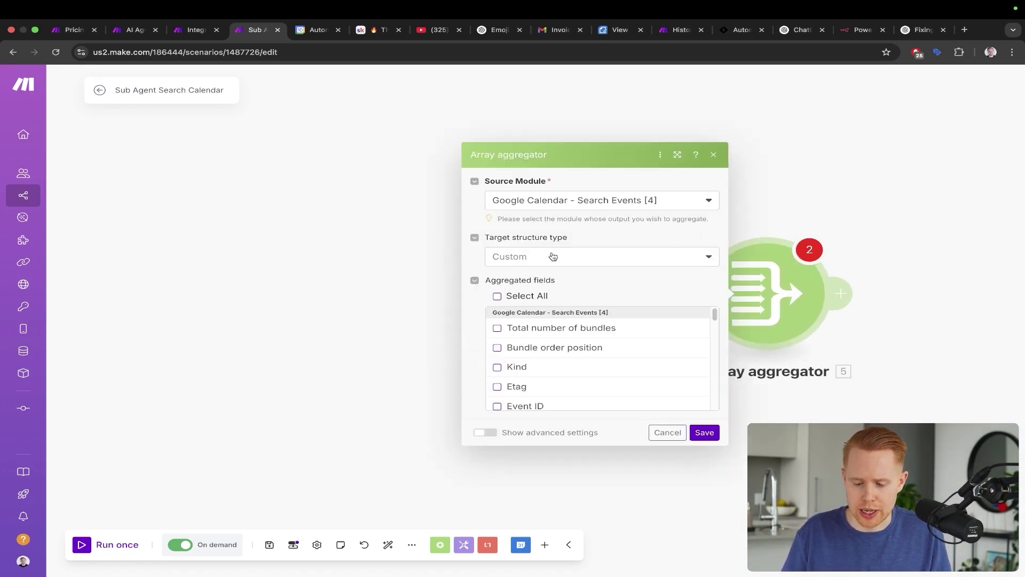
pyautogui.click(497, 297)
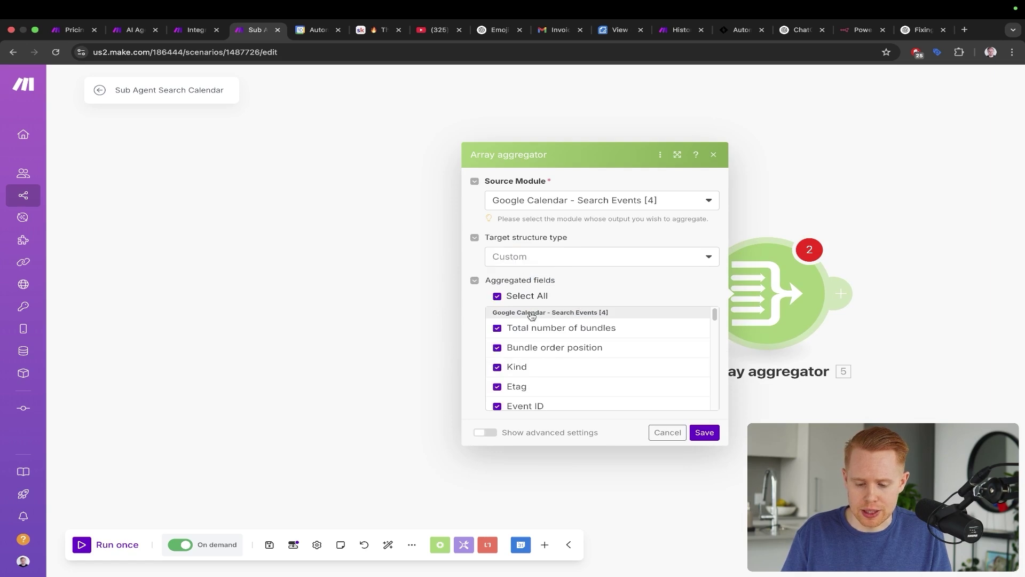
pyautogui.click(712, 436)
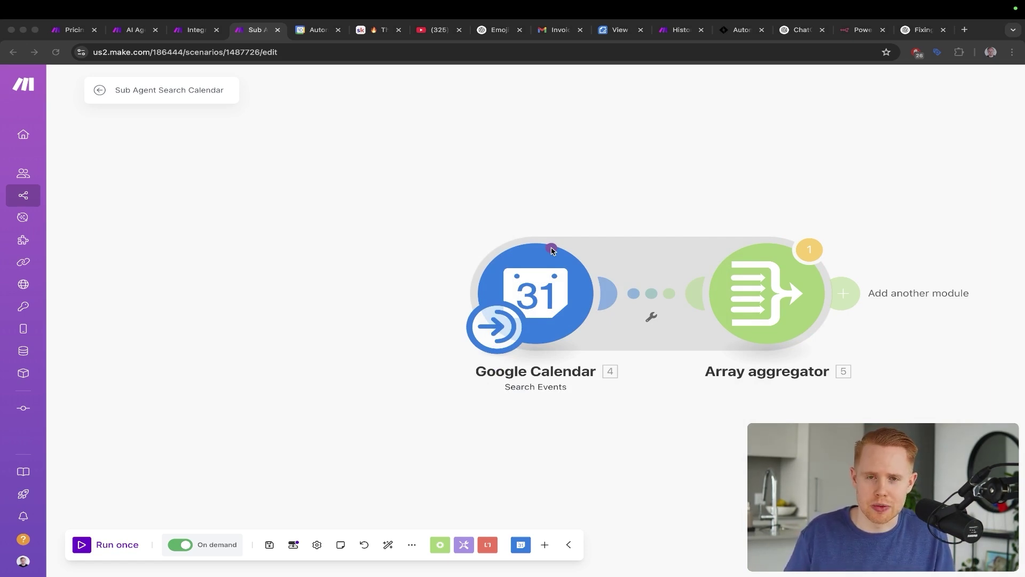
# - Glance at the events in Google Calendar and add a Scenarios Return output module after the Array aggregator
pyautogui.moveTo(681, 122)
pyautogui.mouseDown()
pyautogui.moveTo(694, 225)
pyautogui.moveTo(763, 377)
pyautogui.mouseUp()
pyautogui.hotkey('ctrl', 'Tab')
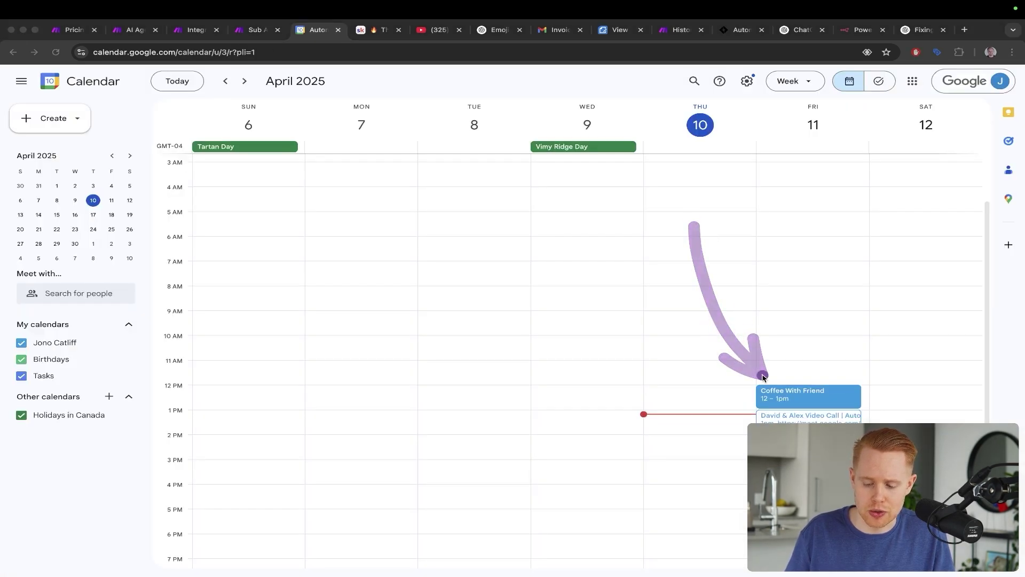
pyautogui.hotkey('ctrl', 'shift', 'Tab')
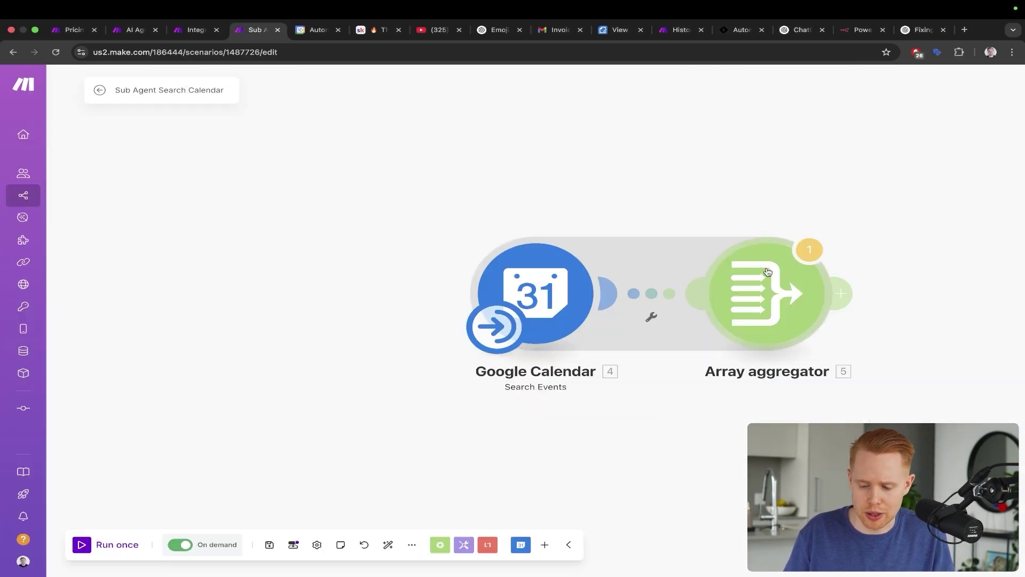
pyautogui.click(847, 293)
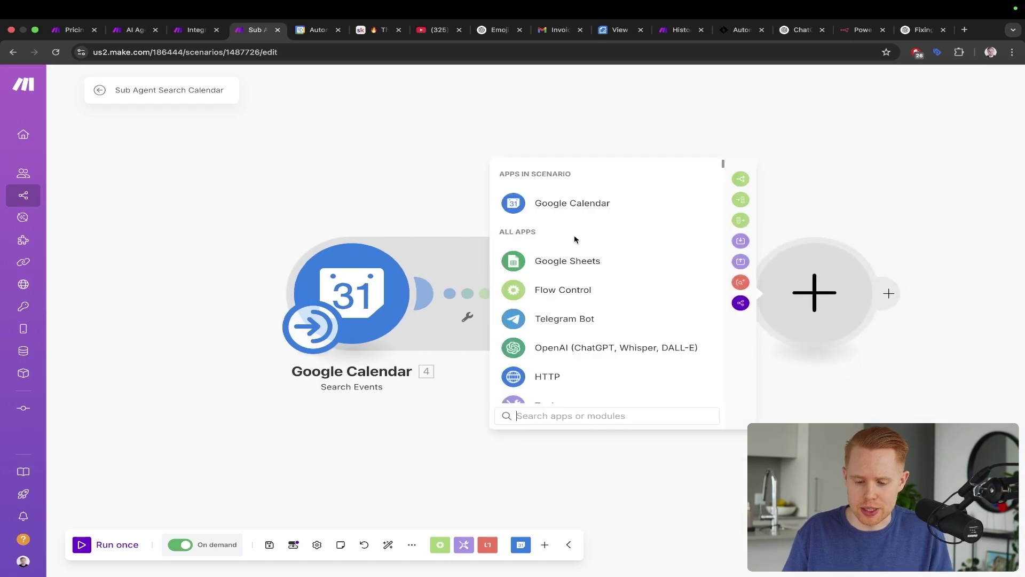
pyautogui.write('aggrega')
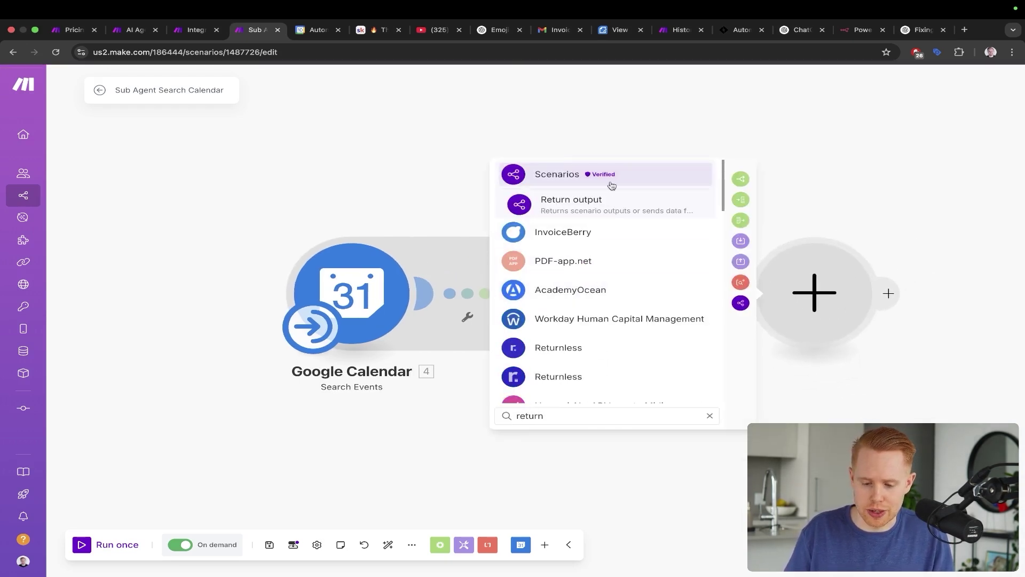
pyautogui.click(605, 200)
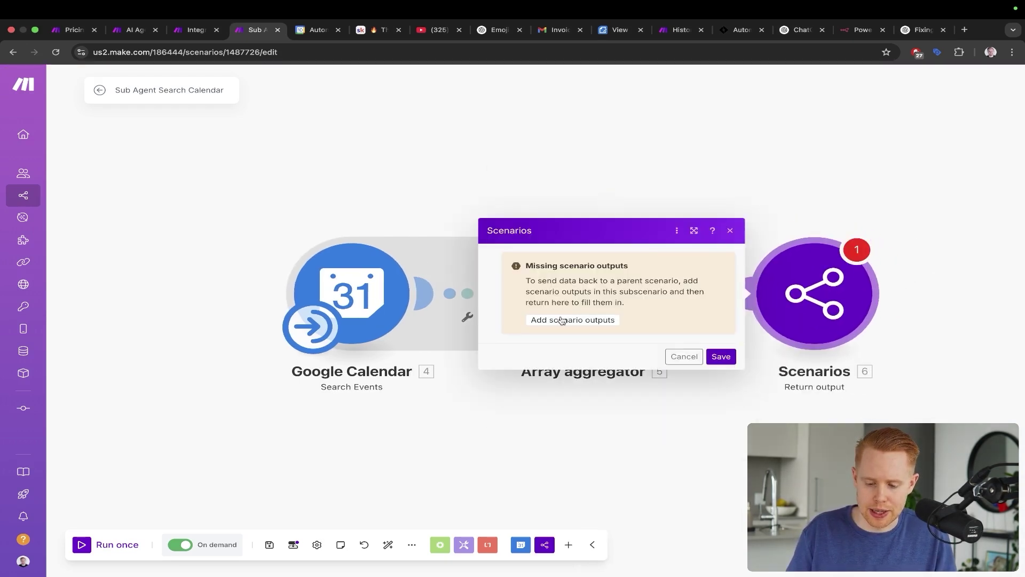
pyautogui.click(562, 320)
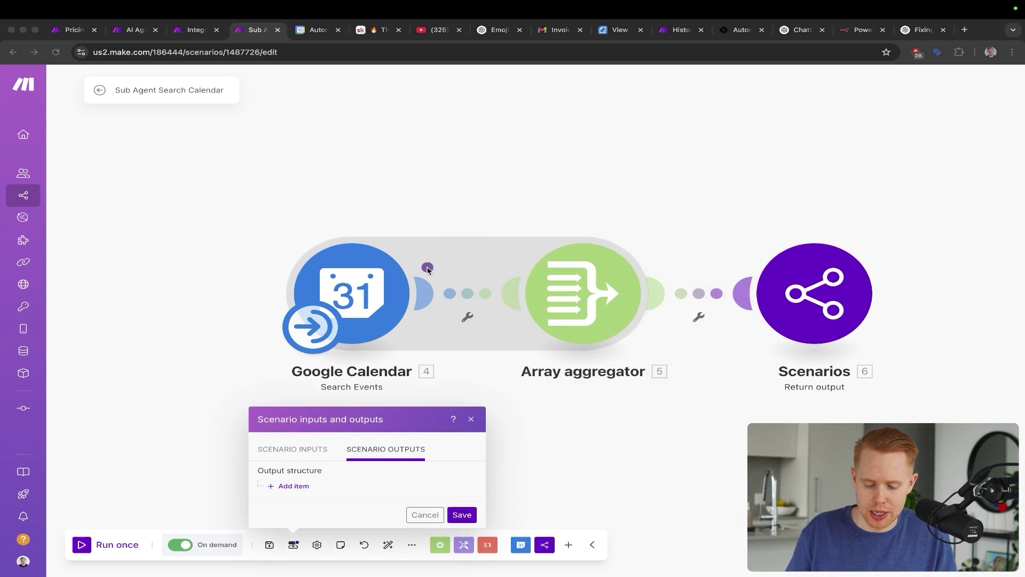
pyautogui.click(297, 485)
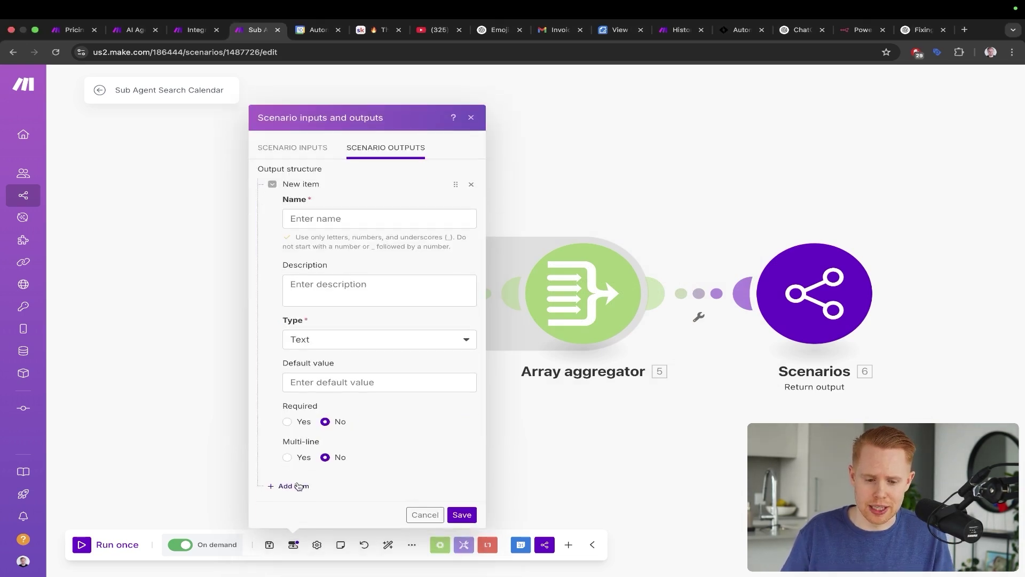
pyautogui.click(421, 514)
pyautogui.click(579, 355)
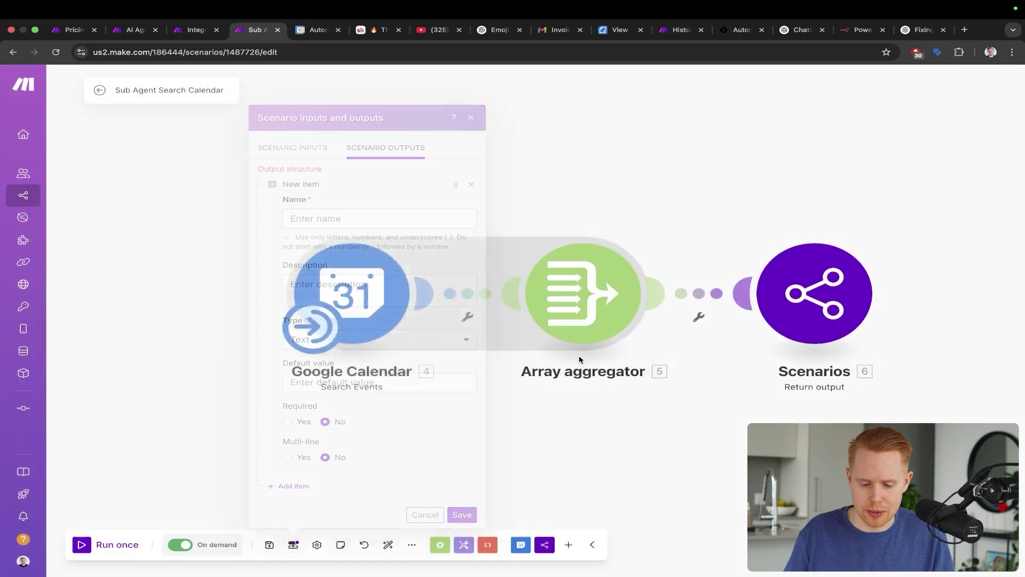
# - Open the sub-agent scenario's latest run from its history and compare the Google Calendar output bundles with the events in Google Calendar
pyautogui.click(97, 91)
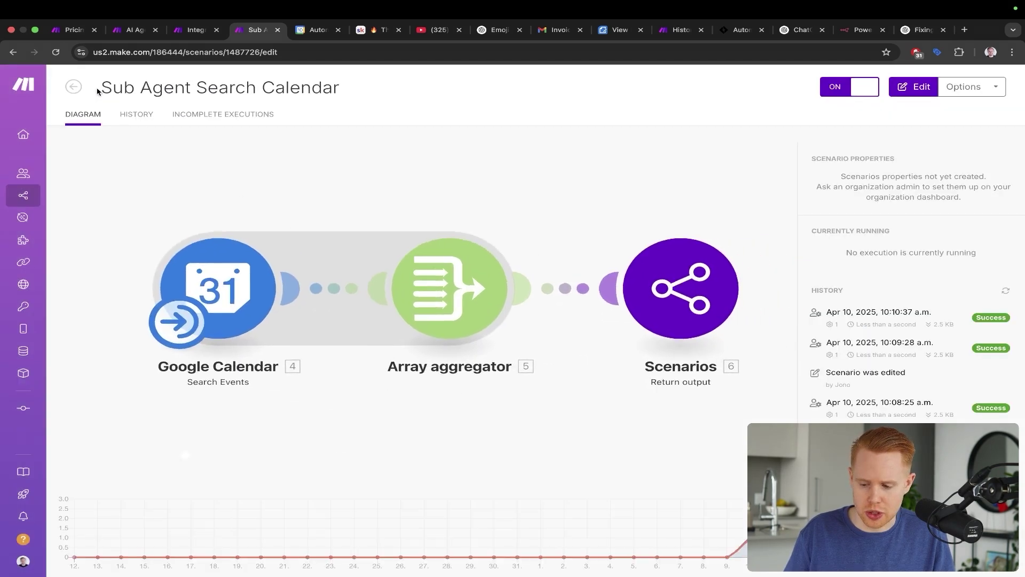
pyautogui.click(819, 302)
pyautogui.click(507, 270)
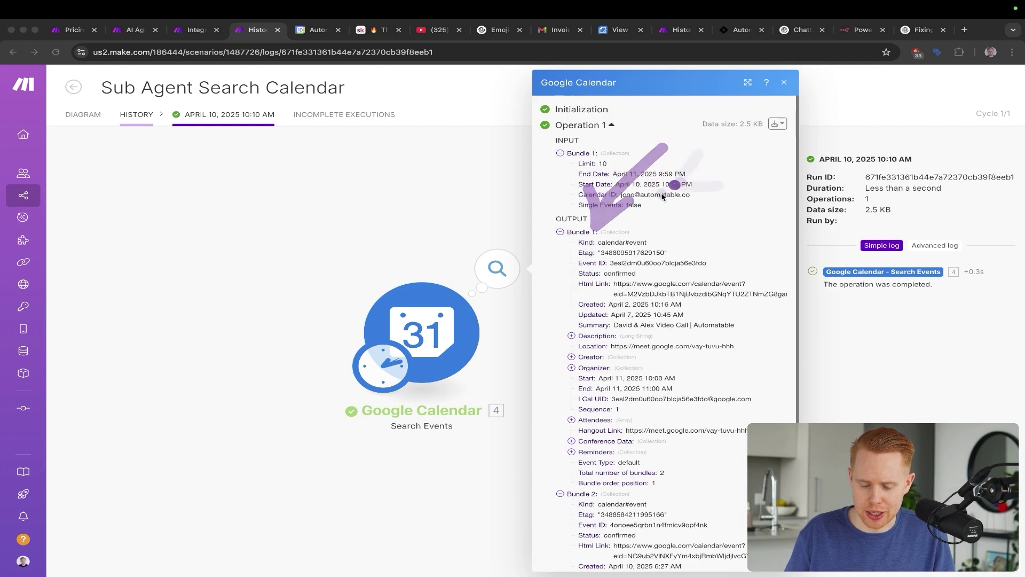
pyautogui.click(598, 234)
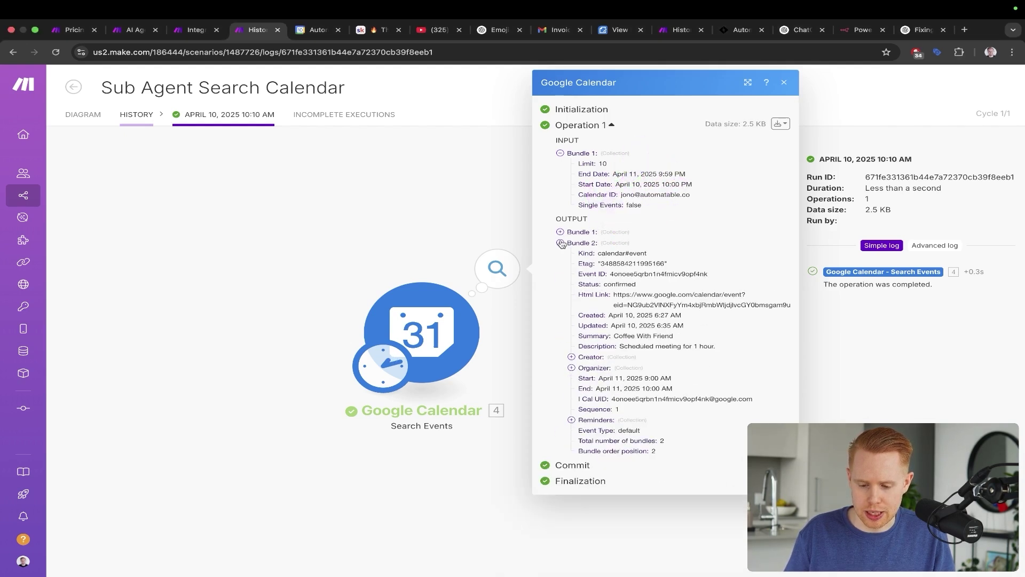
pyautogui.click(594, 243)
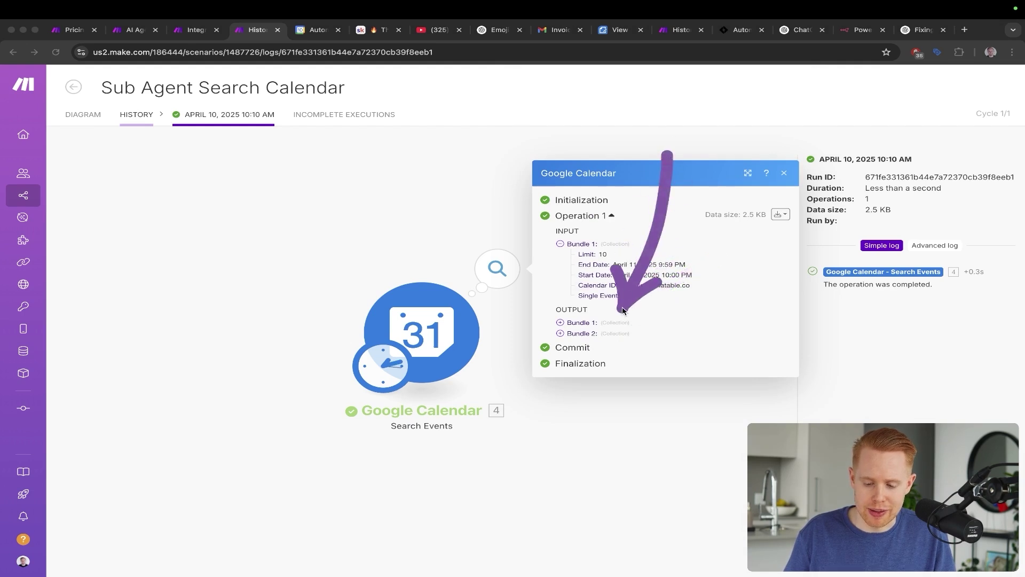
pyautogui.hotkey('ctrl', 'Tab')
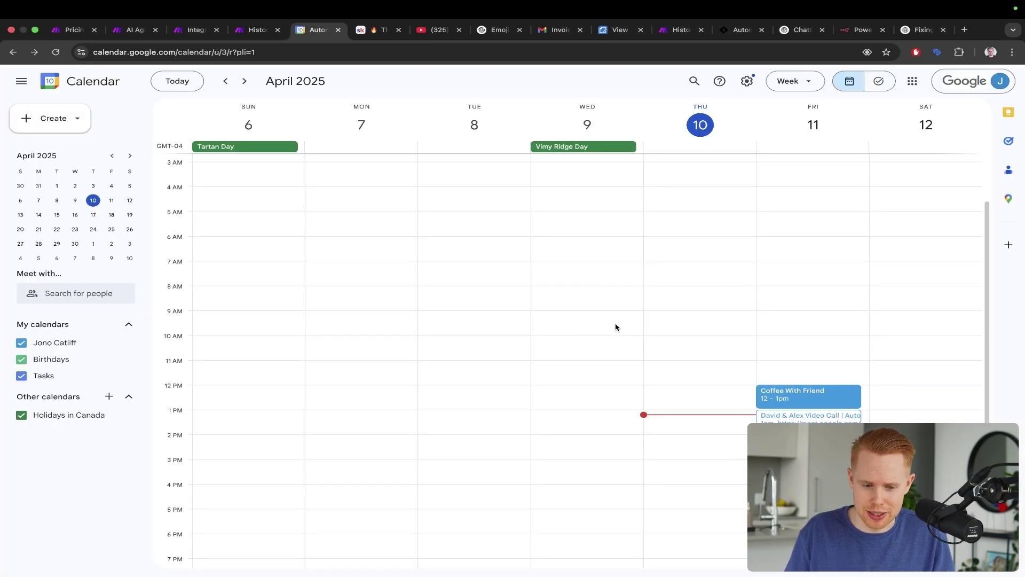
pyautogui.hotkey('ctrl', 'shift', 'Tab')
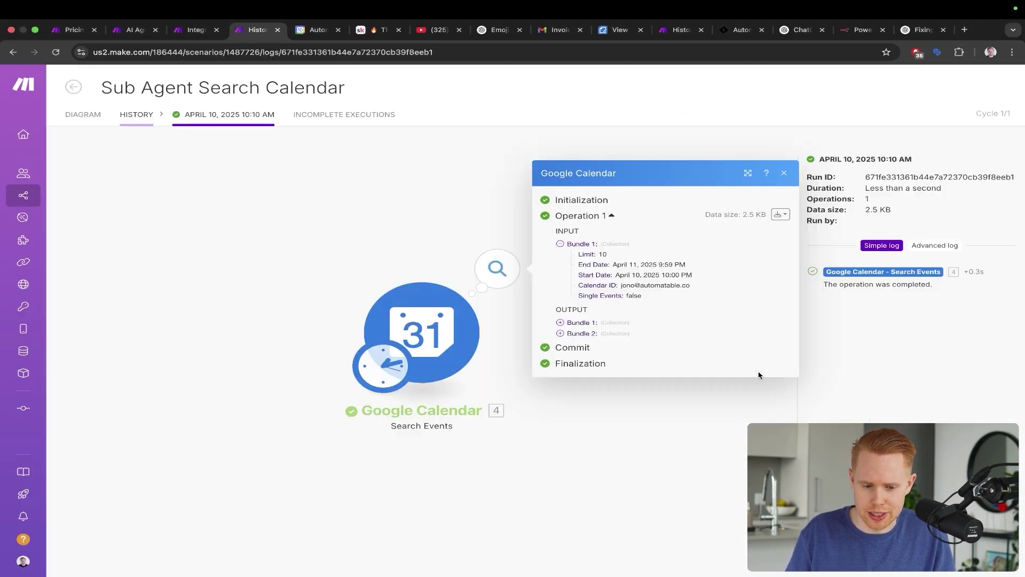
# - Glance at the Integration Telegram Bot scenario and examine the event details of the run's first output bundle
pyautogui.hotkey('ctrl', 'shift', 'Tab')
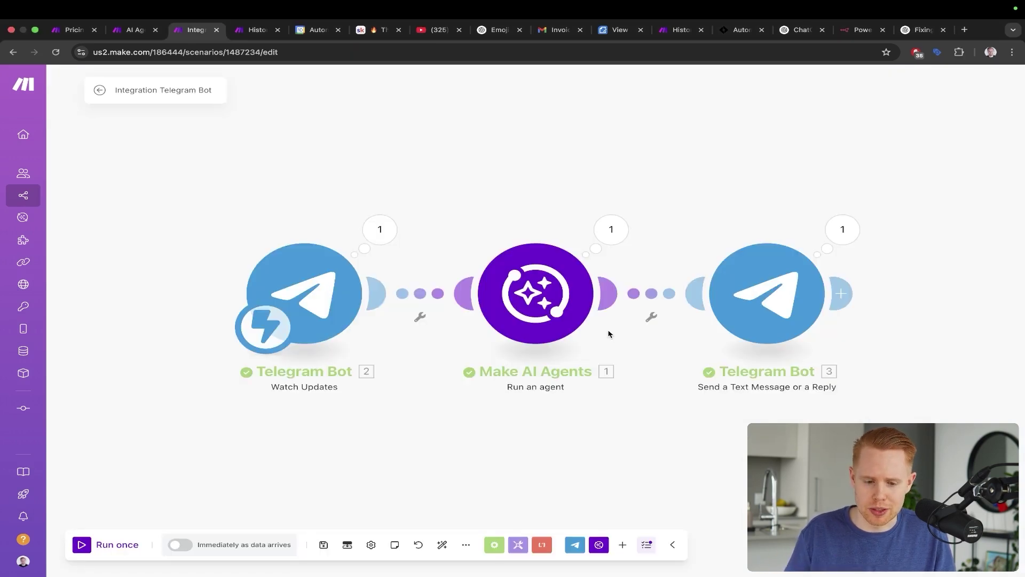
pyautogui.hotkey('ctrl', 'Tab')
pyautogui.click(560, 323)
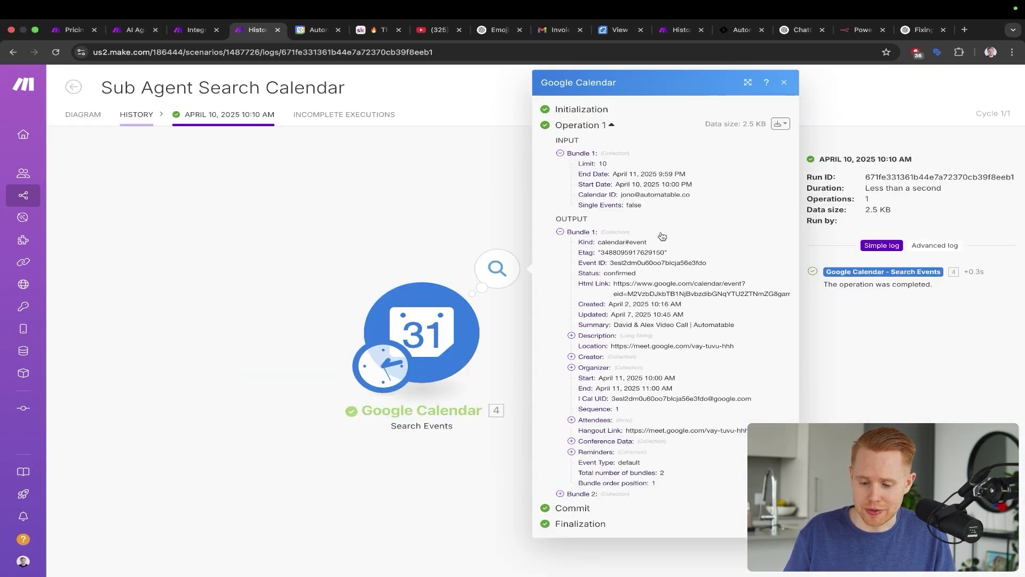
pyautogui.click(664, 211)
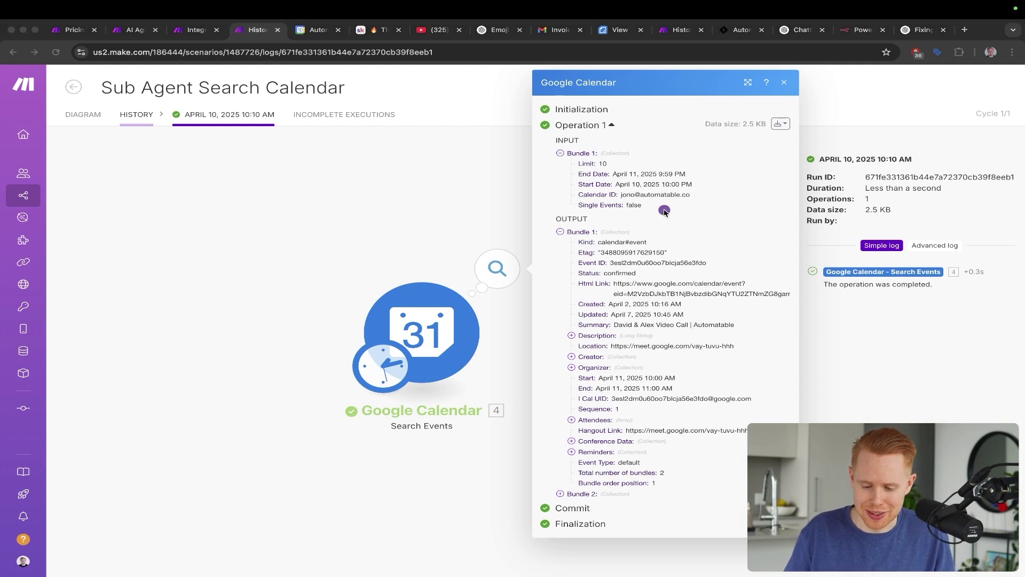
pyautogui.moveTo(665, 211); pyautogui.dragTo(614, 326)
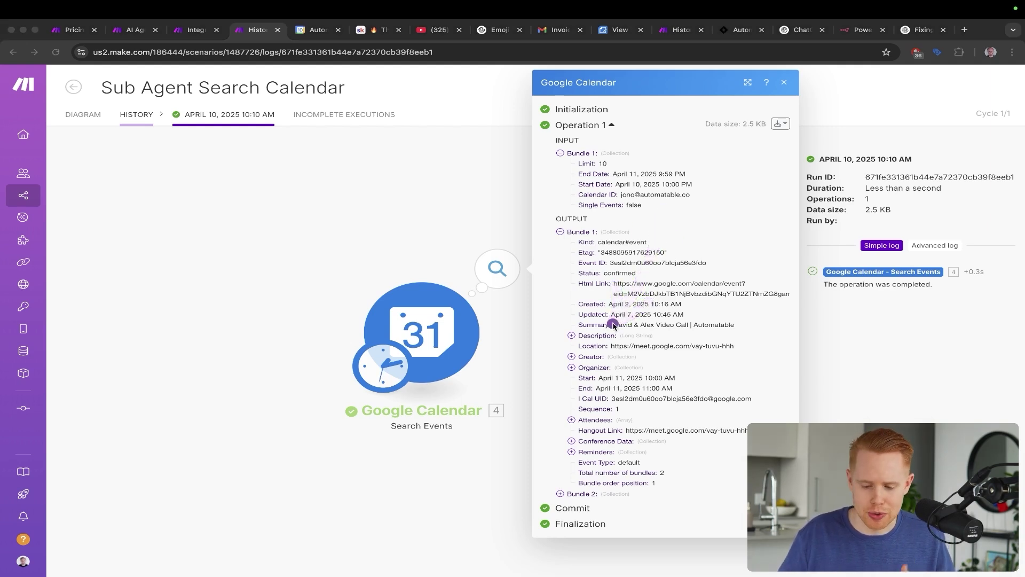
pyautogui.click(440, 245)
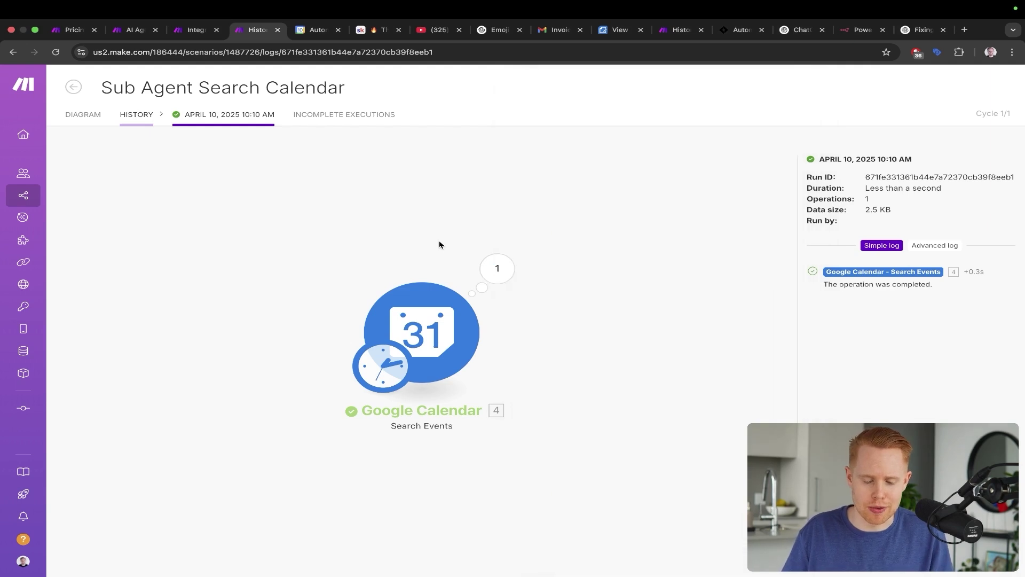
# - Reopen the sub-agent scenario for editing and add a scenario output "Calendar events" described as "These are the calendar events returned"
pyautogui.click(82, 117)
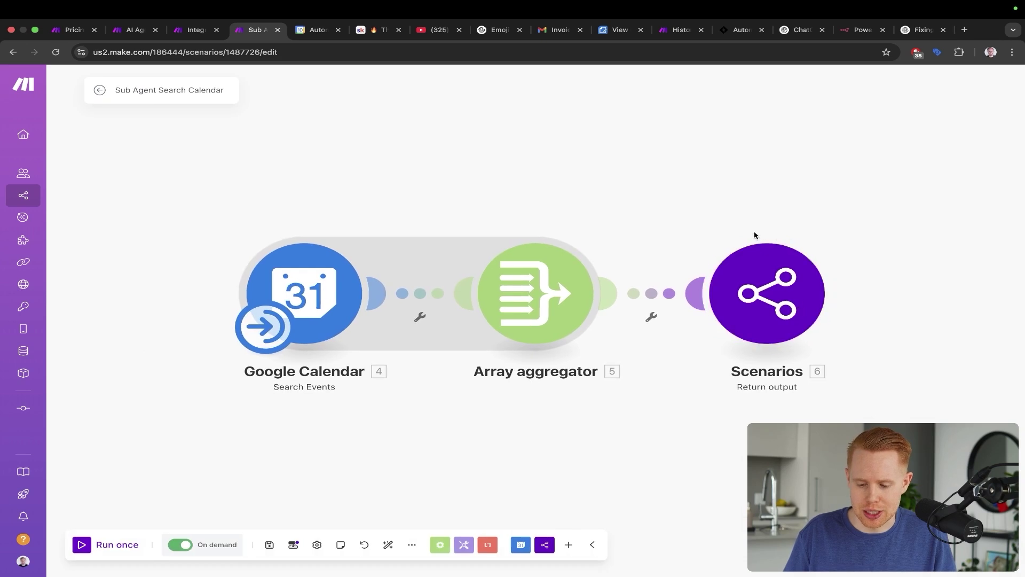
pyautogui.click(294, 544)
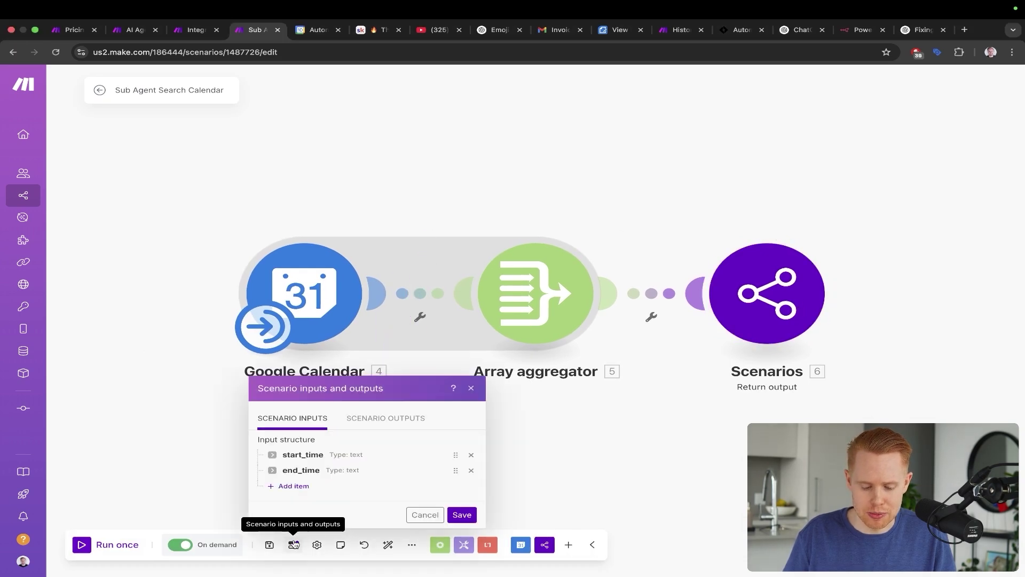
pyautogui.click(379, 419)
pyautogui.click(297, 485)
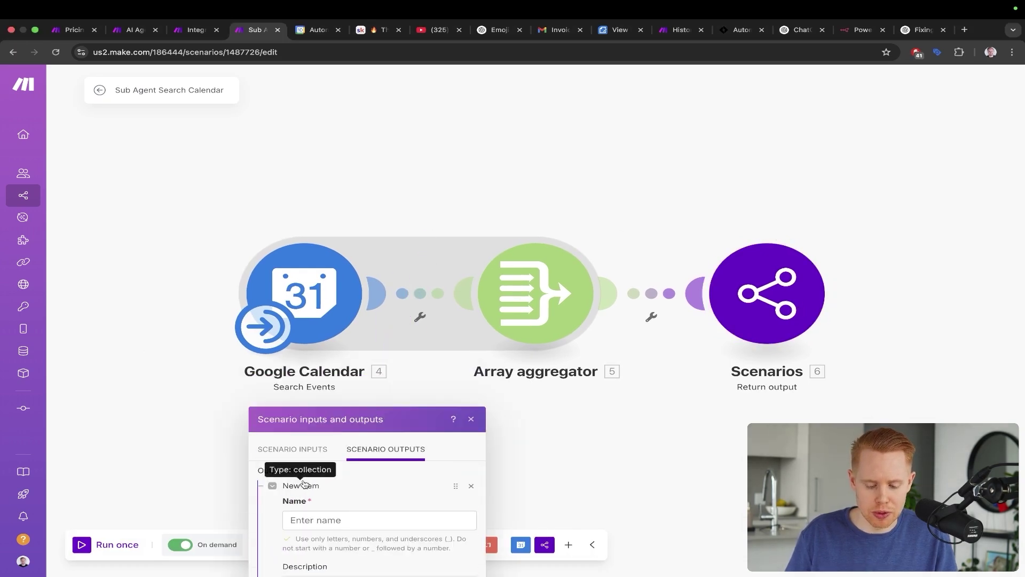
pyautogui.click(322, 219)
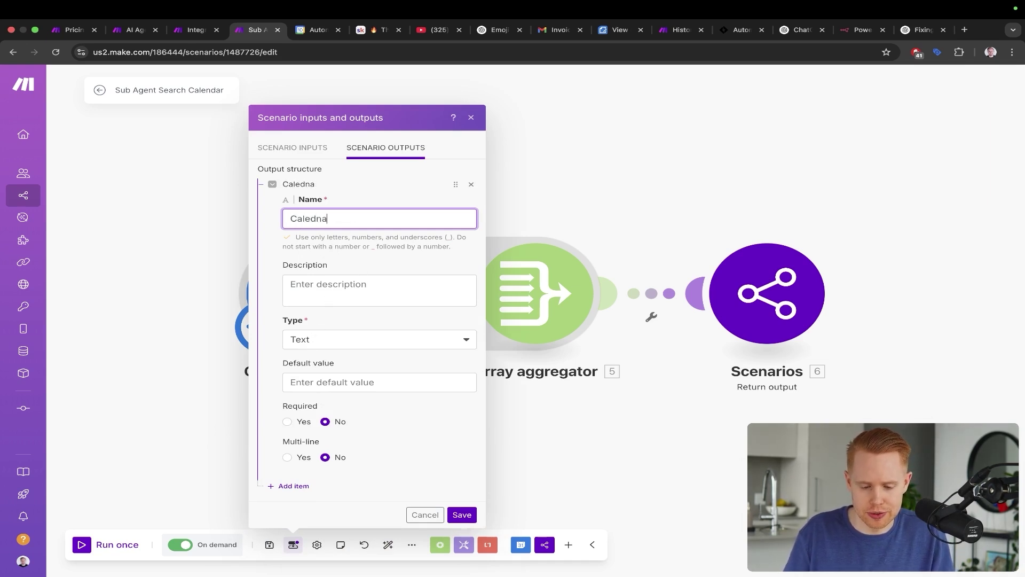
pyautogui.click(319, 298)
pyautogui.write('These are the calendar eve')
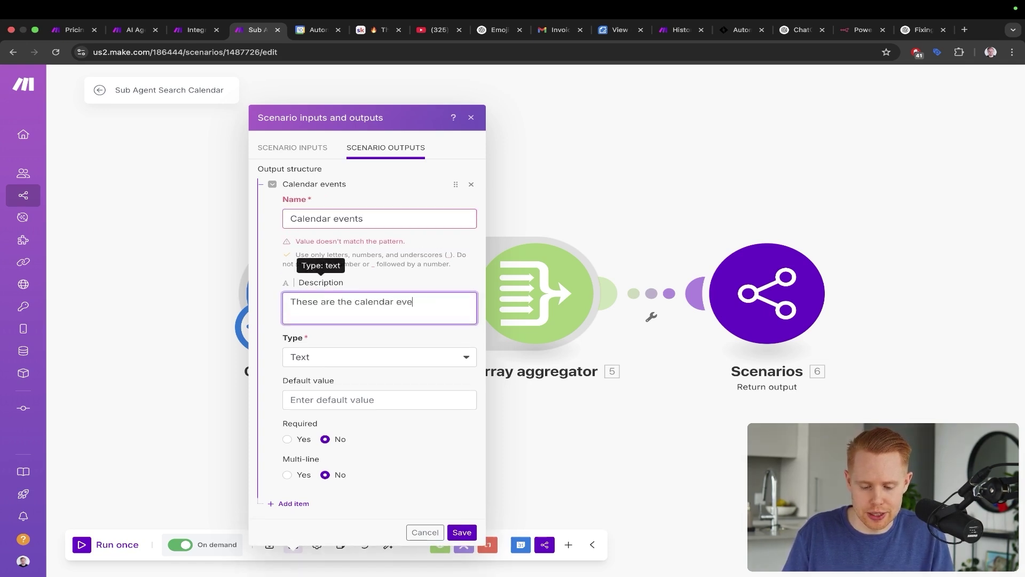
pyautogui.write('nts returned')
# - Set the scenario output's type to Array with Collection items and rename the output to calendar_events
pyautogui.click(305, 358)
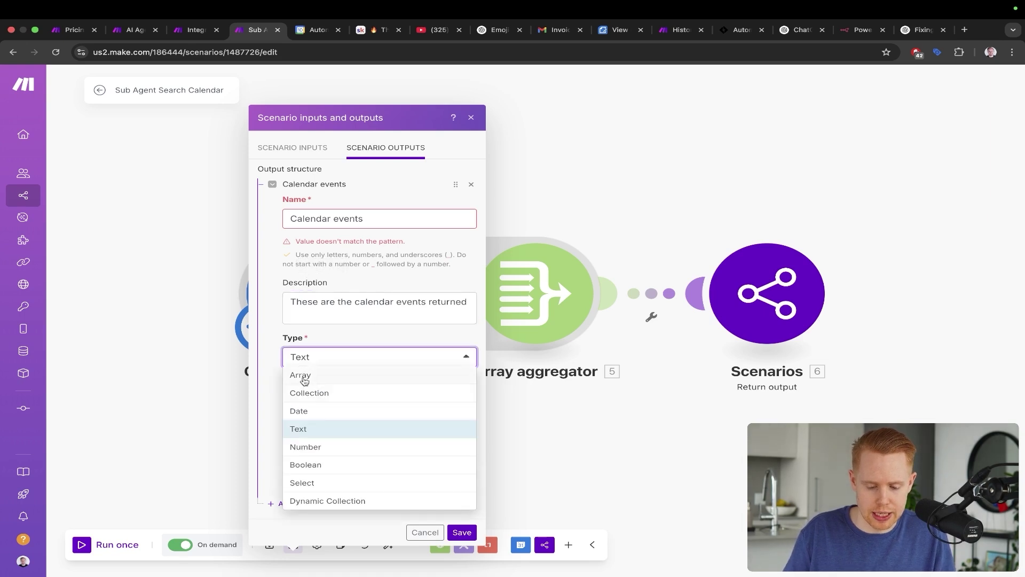
pyautogui.click(304, 376)
pyautogui.click(333, 355)
pyautogui.click(335, 385)
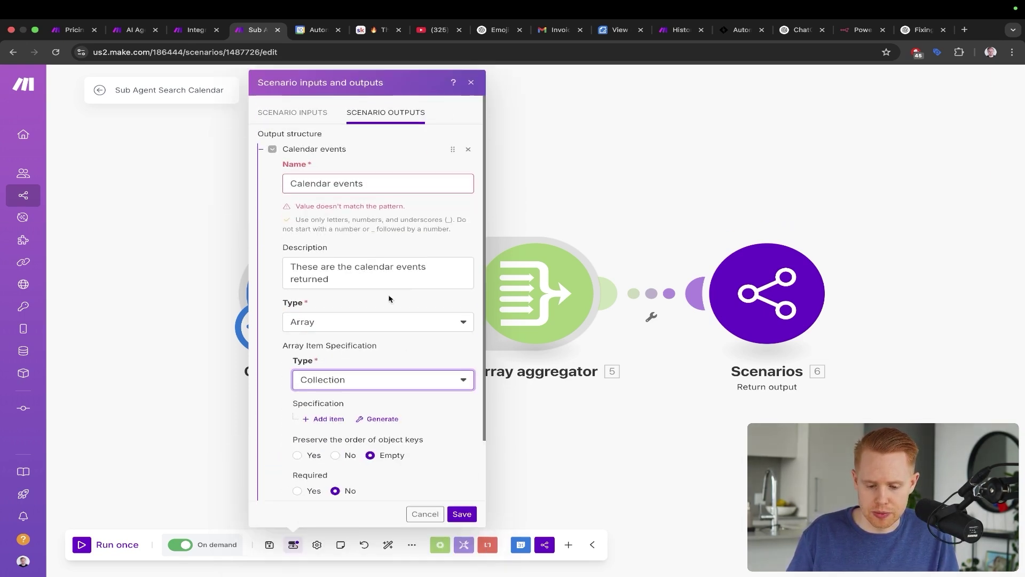
pyautogui.click(335, 186)
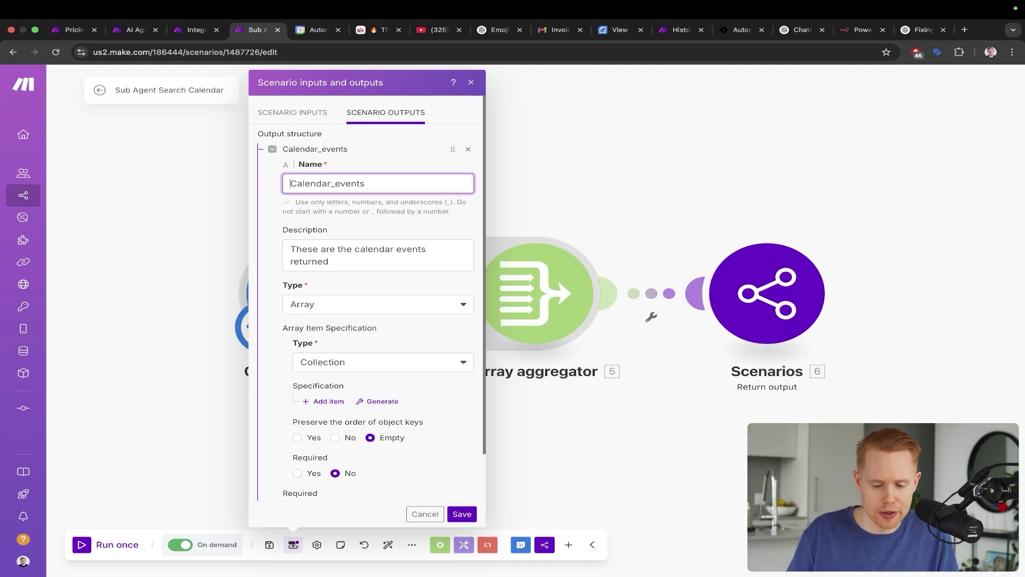
pyautogui.write('c')
pyautogui.press('Delete')
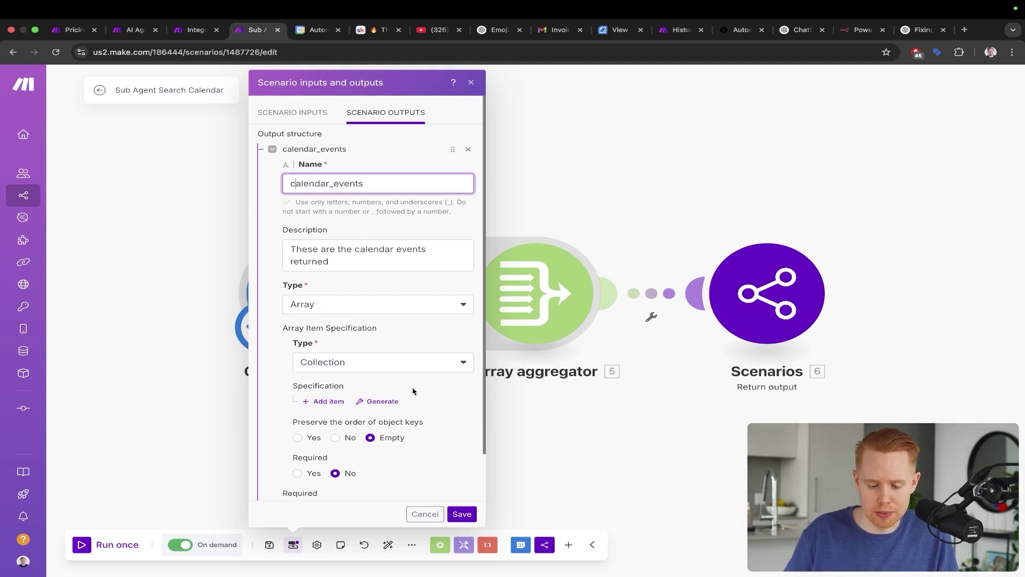
# - Save the calendar_events scenario output and map the Array aggregator's Array[] to it in the Scenarios Return output module
pyautogui.click(453, 514)
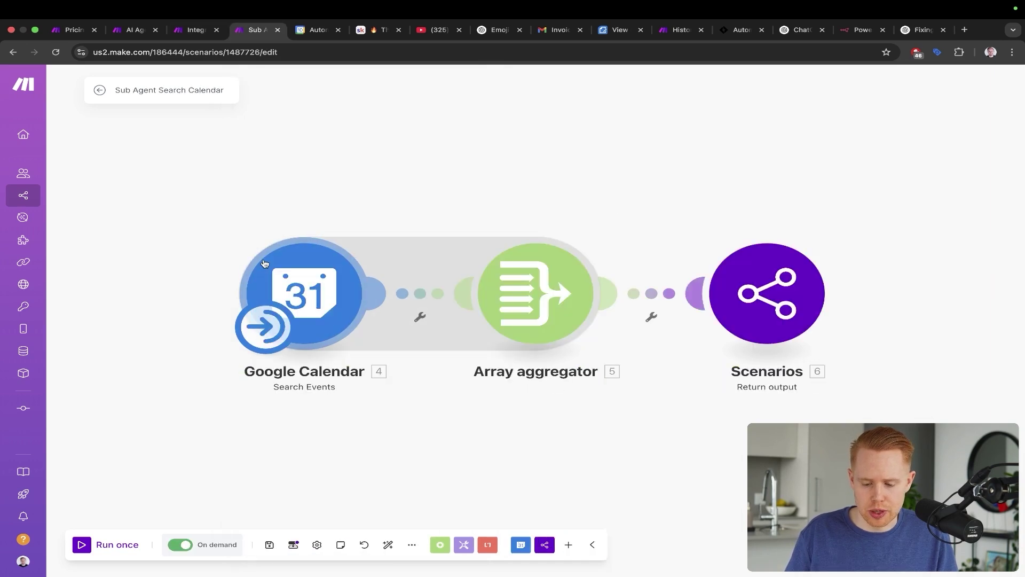
pyautogui.click(701, 302)
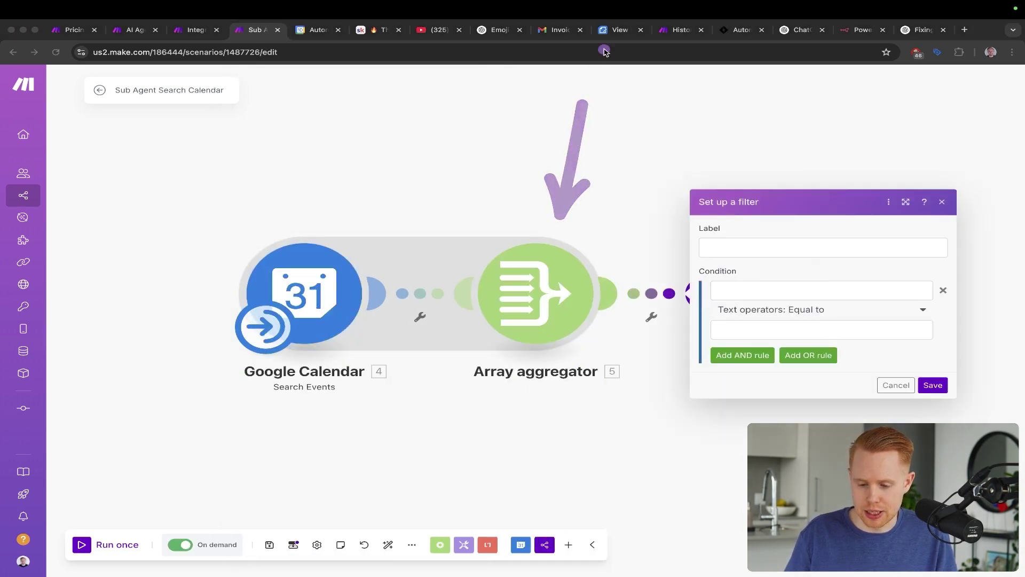
pyautogui.click(665, 243)
pyautogui.click(757, 310)
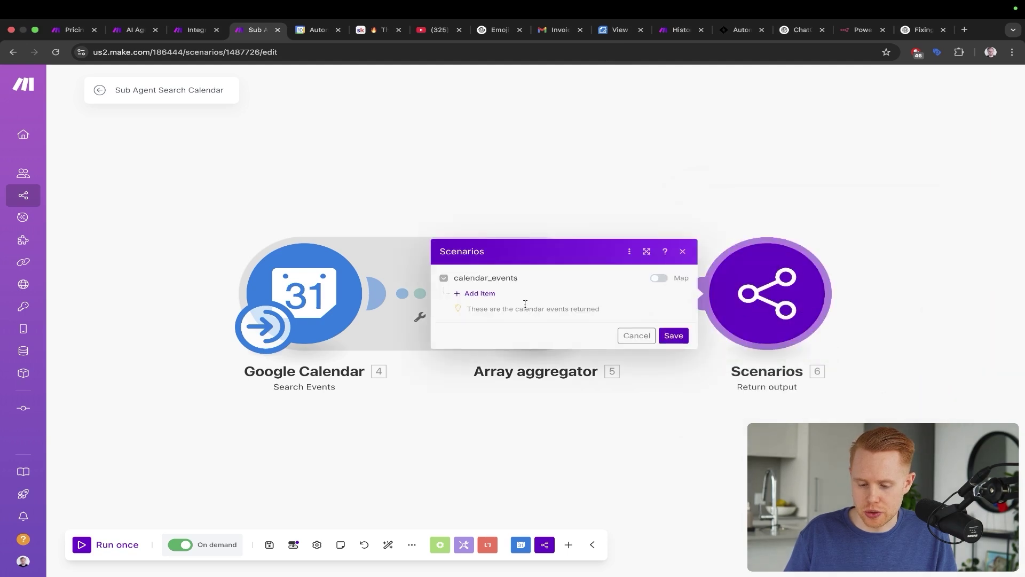
pyautogui.click(658, 277)
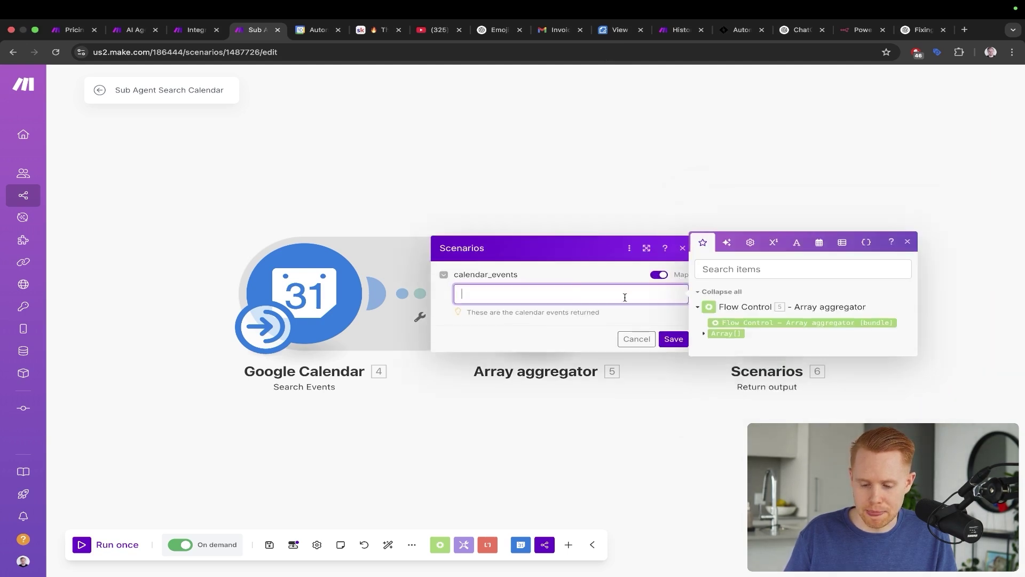
pyautogui.click(727, 334)
pyautogui.click(674, 339)
pyautogui.moveTo(515, 226); pyautogui.dragTo(740, 235)
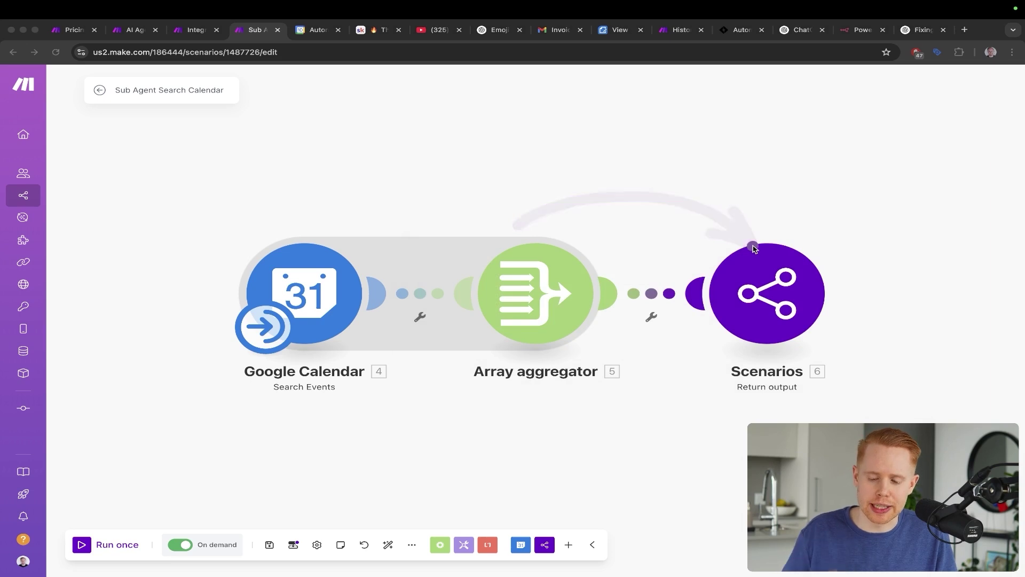
# - Run the Integration Telegram Bot scenario once and send the Telegram bot the request to check tomorrow's schedule on Google Calendar
pyautogui.hotkey('ctrl', 'shift', 'Tab')
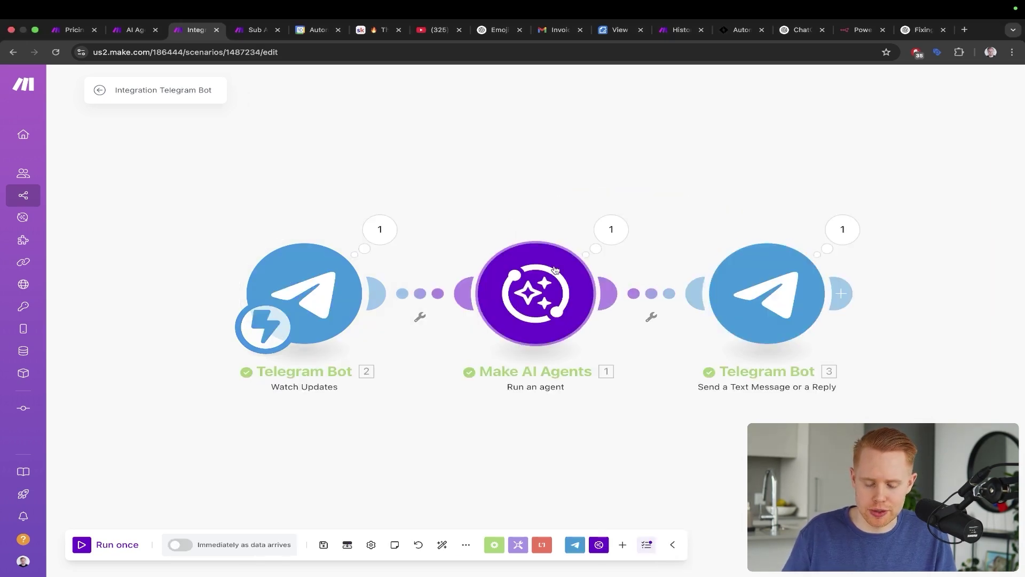
pyautogui.click(110, 543)
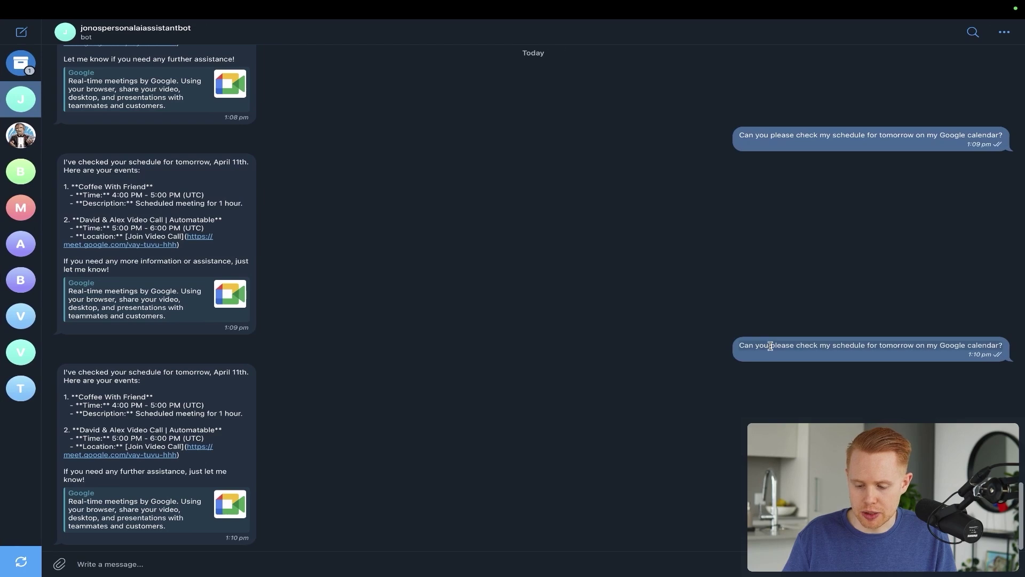
pyautogui.click(403, 564)
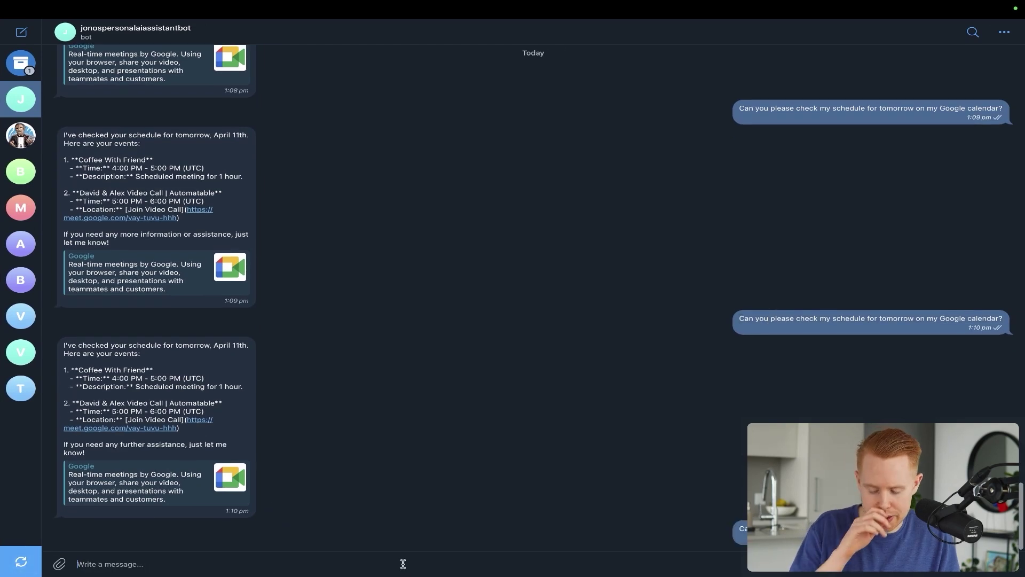
pyautogui.hotkey('ctrl', 'Left')
pyautogui.moveTo(258, 272)
pyautogui.mouseDown()
pyautogui.moveTo(308, 228)
pyautogui.moveTo(518, 269)
pyautogui.mouseUp()
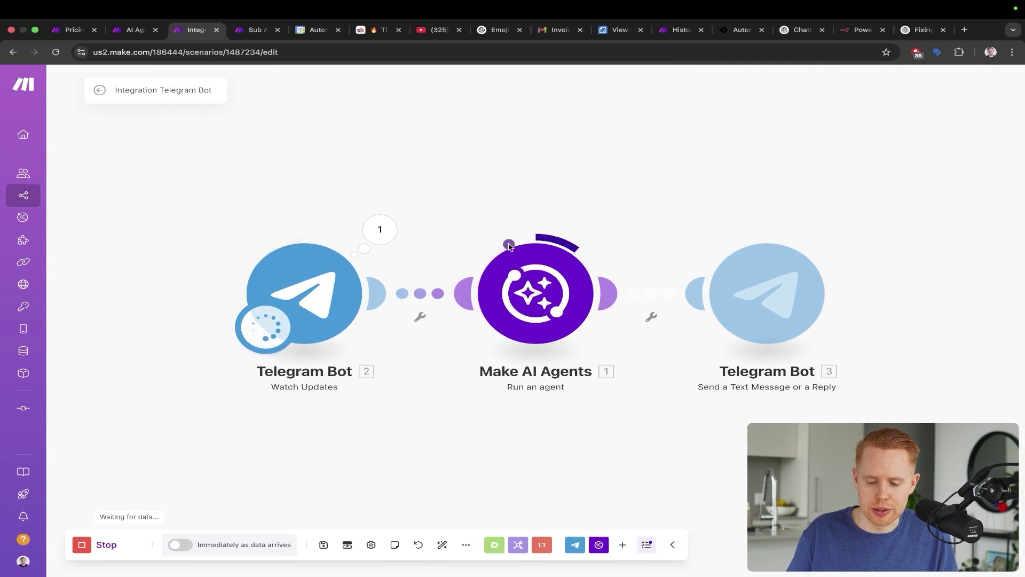
pyautogui.moveTo(500, 247); pyautogui.dragTo(759, 227)
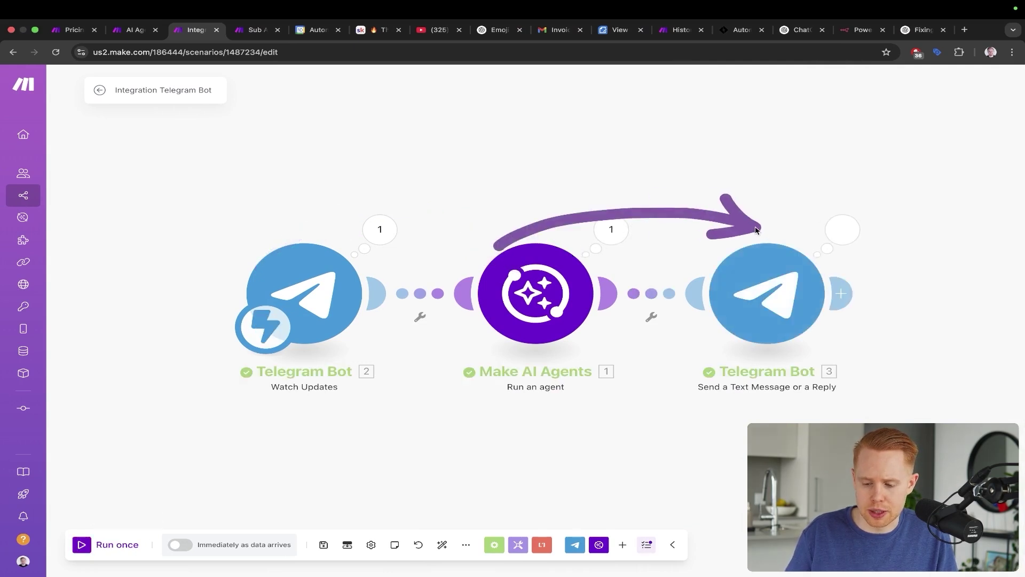
# - Check the bot's reply in the Telegram chat and return to the Integration Telegram Bot scenario
pyautogui.hotkey('ctrl', 'Right')
pyautogui.moveTo(601, 200); pyautogui.dragTo(252, 344)
pyautogui.hotkey('ctrl', 'Left')
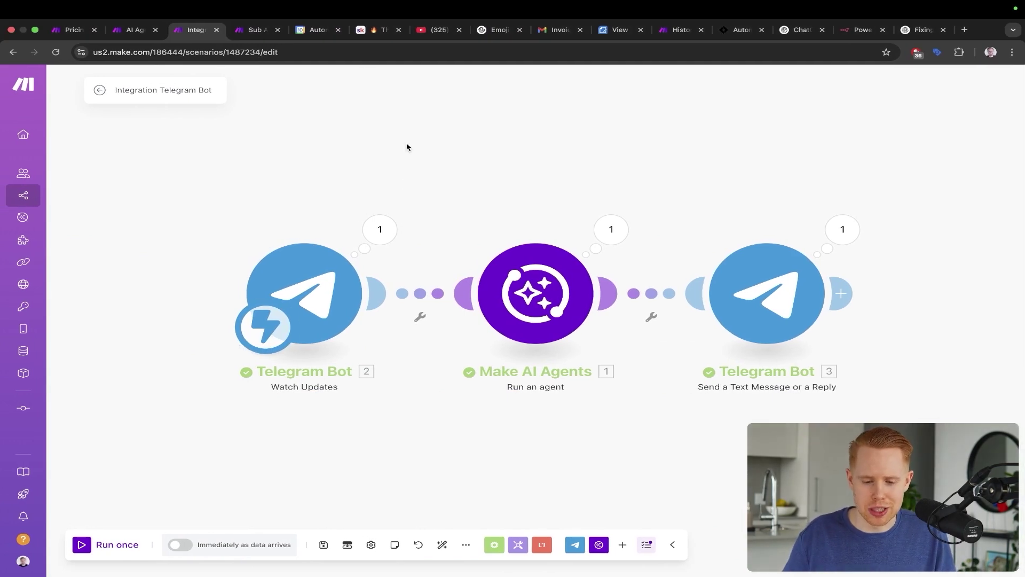
# - Open the draft Make.com AI agents lesson in the Skool classroom and review its blueprint download instructions and subflow resources
pyautogui.click(371, 30)
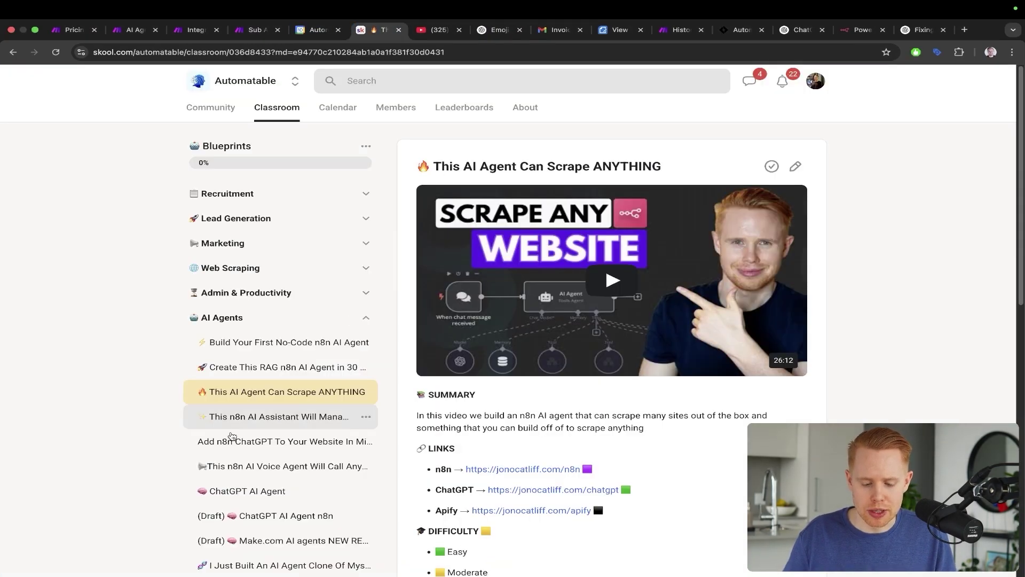
pyautogui.scroll(-2, 385, 427)
pyautogui.click(282, 470)
pyautogui.scroll(-10, 481, 380)
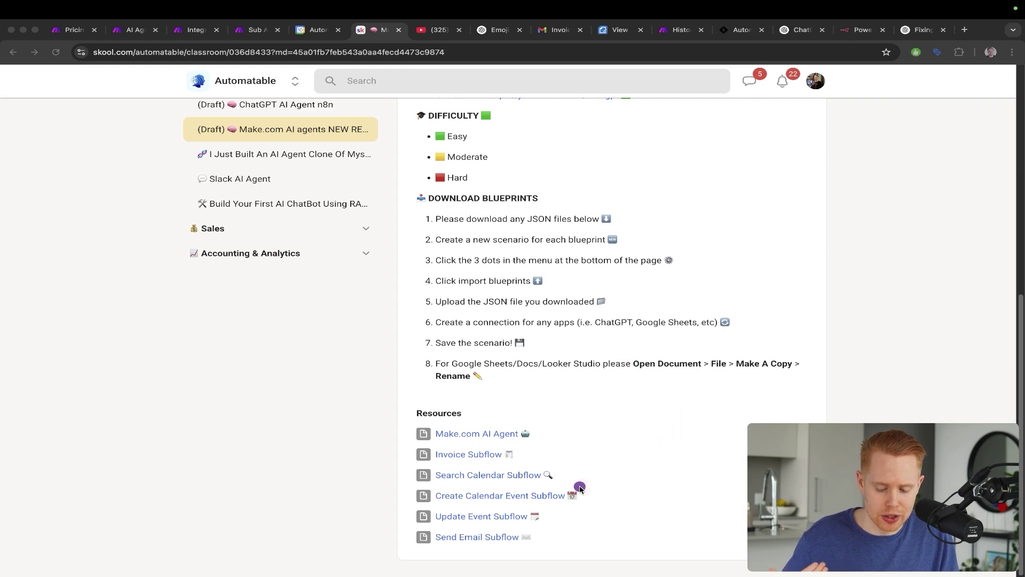
pyautogui.moveTo(627, 427); pyautogui.dragTo(532, 519)
pyautogui.press('Escape')
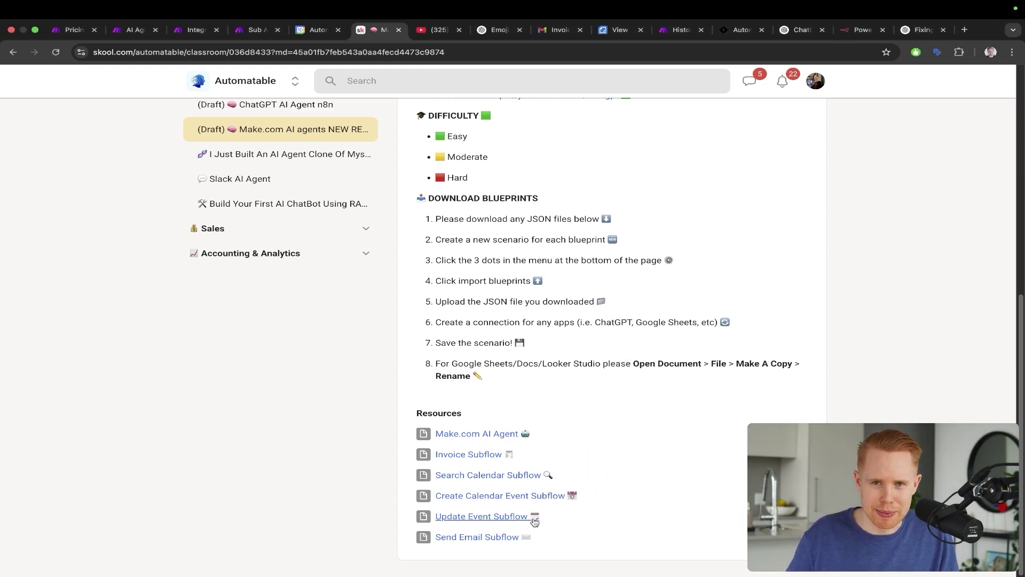
pyautogui.scroll(5, 534, 522)
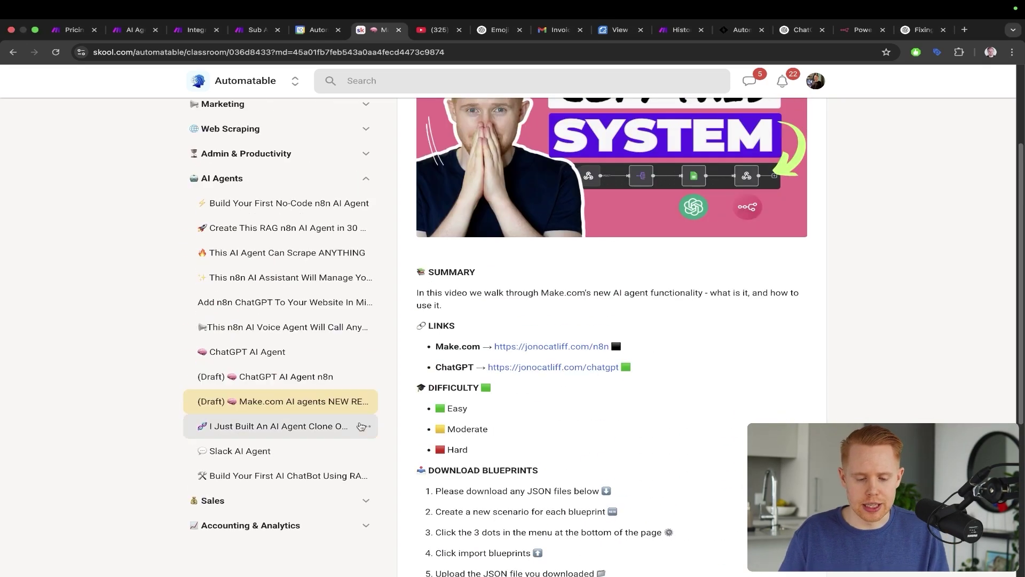
pyautogui.scroll(1, 241, 203)
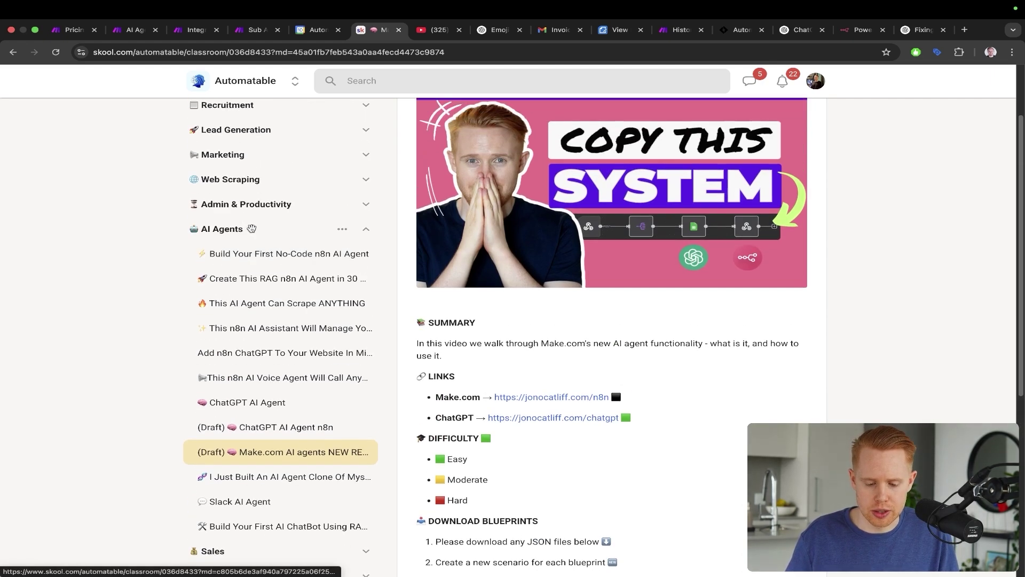
# - Browse other AI Agents lessons in the classroom, including the no-code n8n, web scraping, AI assistant, voice, RAG and Slack agents
pyautogui.click(260, 257)
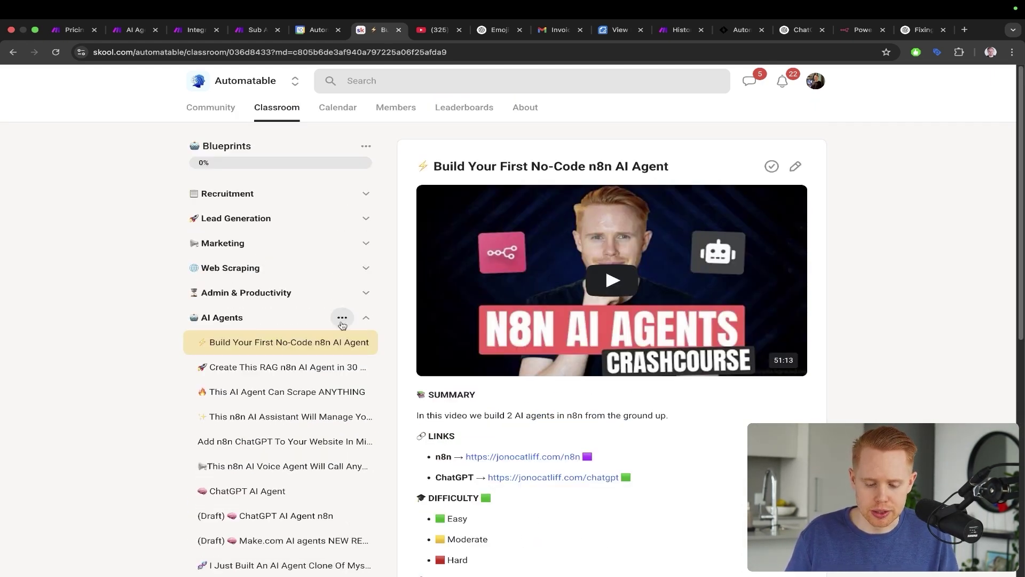
pyautogui.click(309, 396)
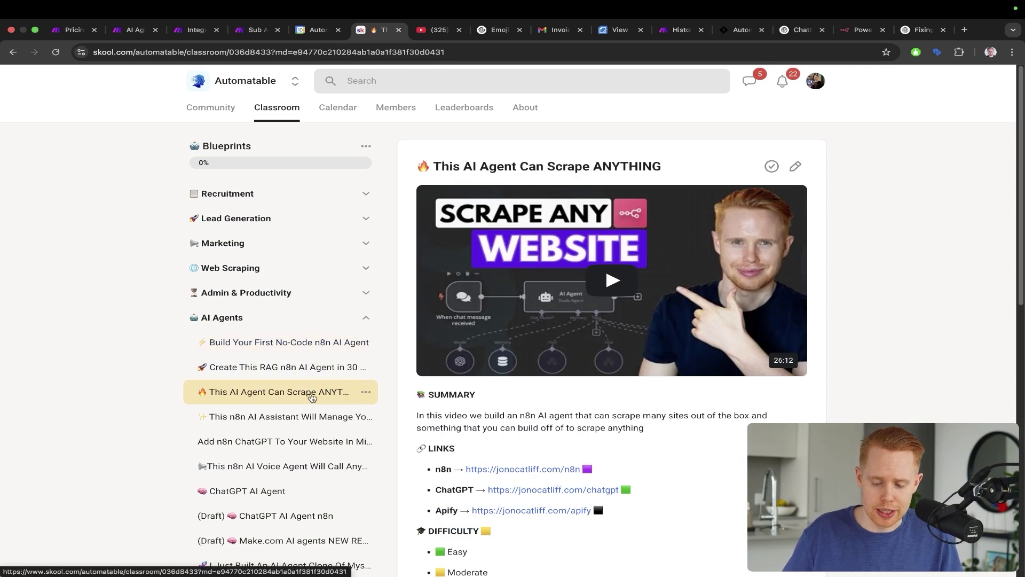
pyautogui.scroll(-1, 335, 394)
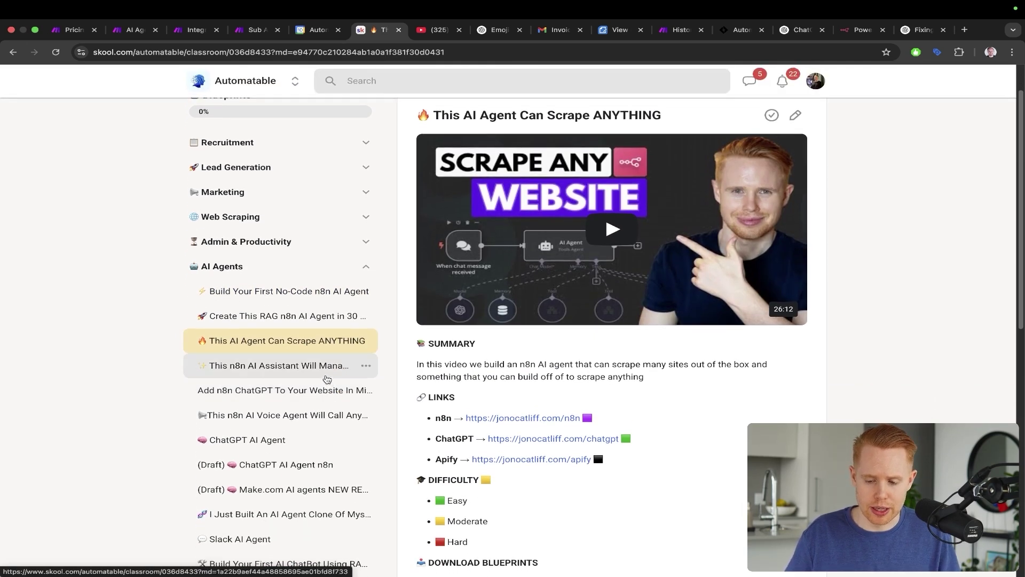
pyautogui.click(326, 375)
pyautogui.scroll(-3, 368, 392)
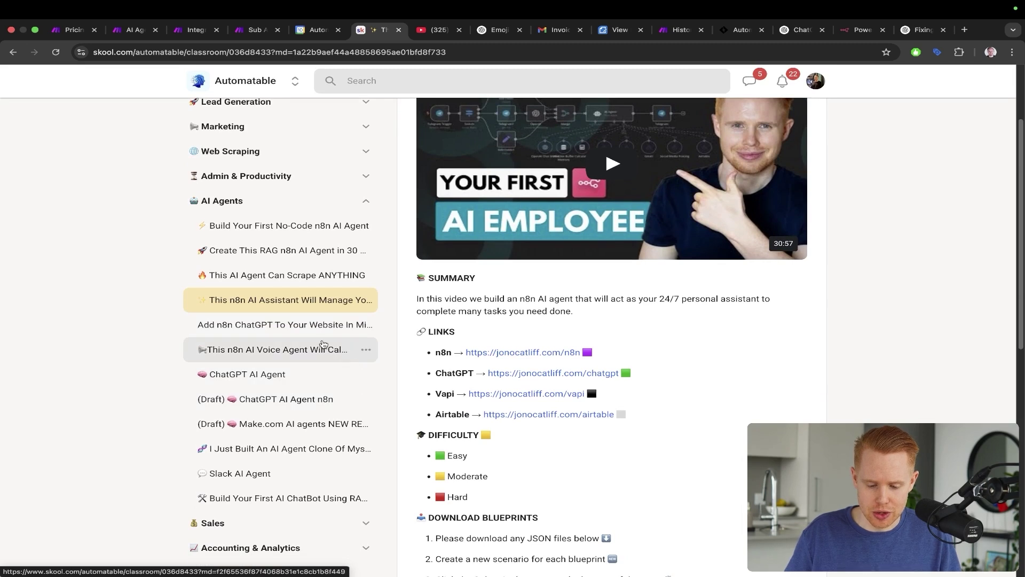
pyautogui.click(321, 350)
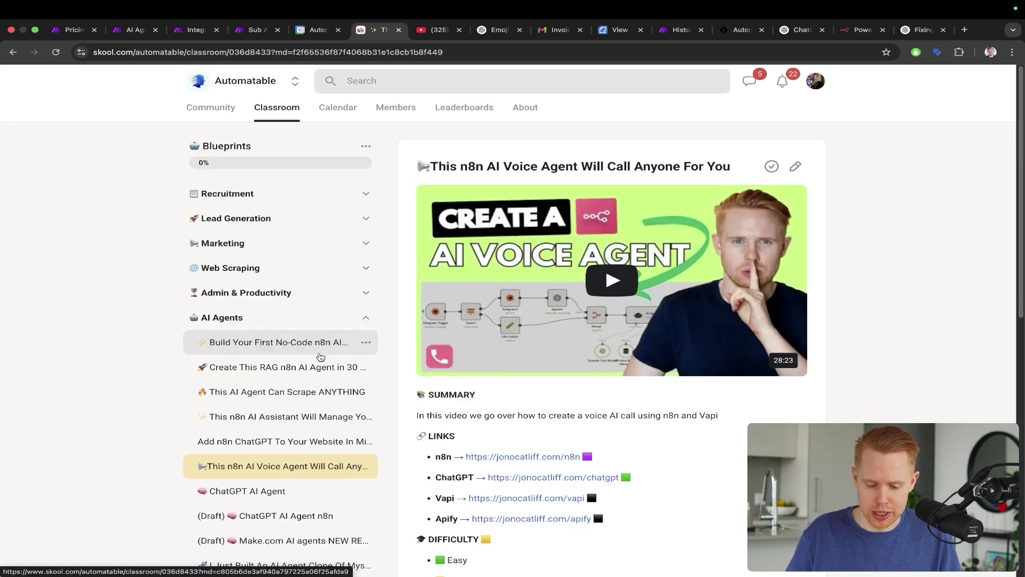
pyautogui.click(287, 378)
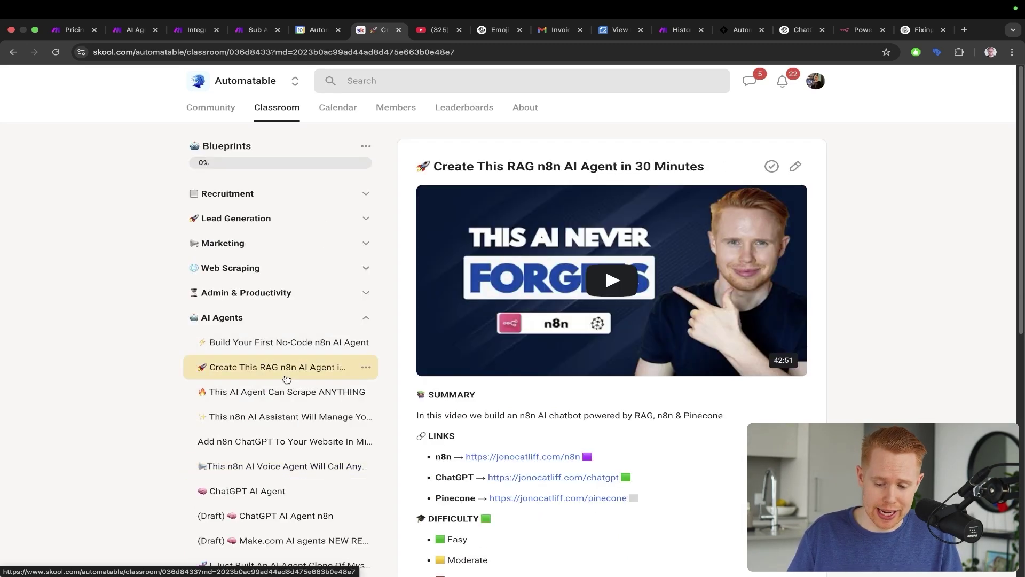
pyautogui.scroll(-5, 287, 380)
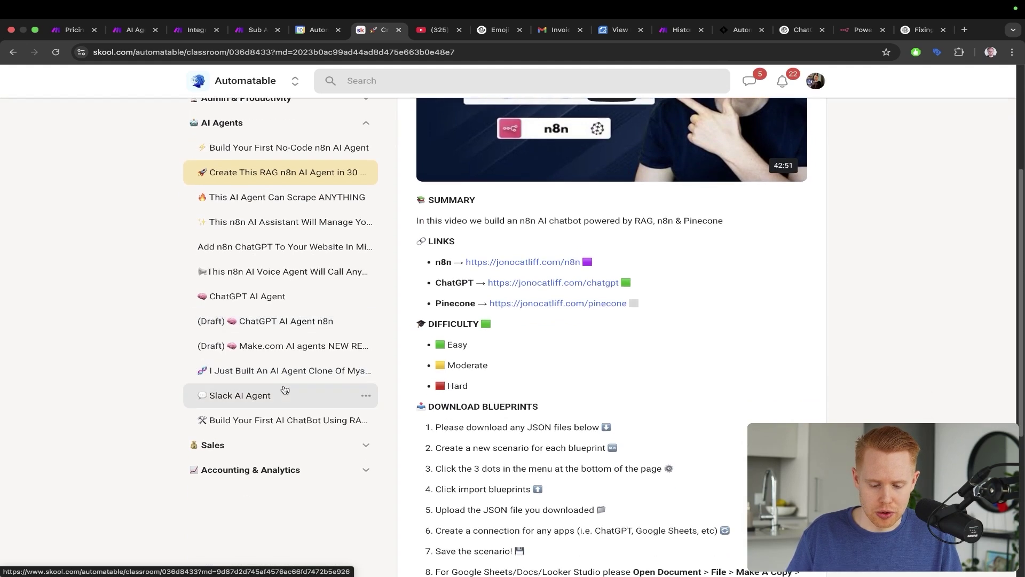
pyautogui.click(280, 401)
pyautogui.scroll(-4, 280, 401)
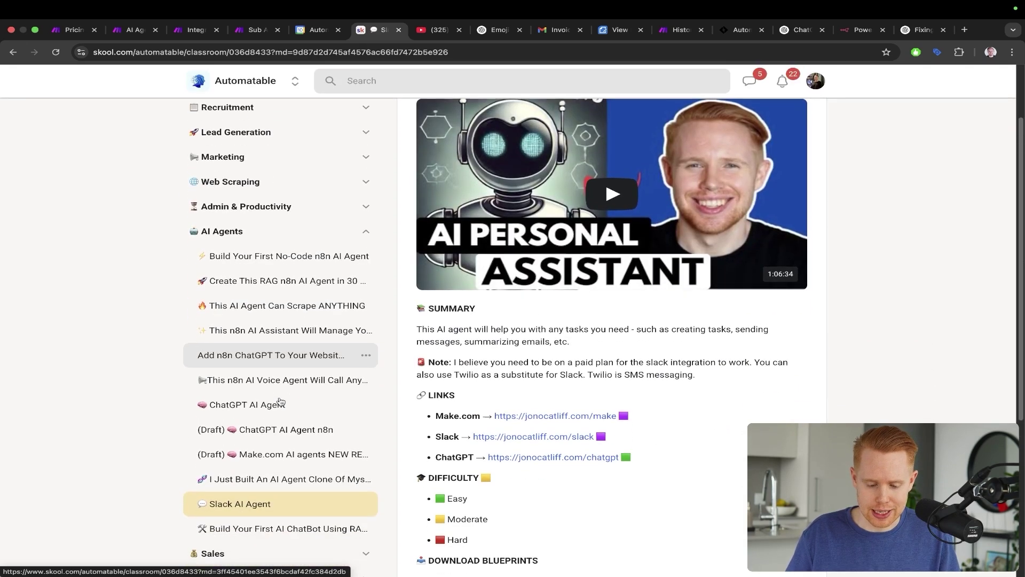
pyautogui.scroll(3, 280, 401)
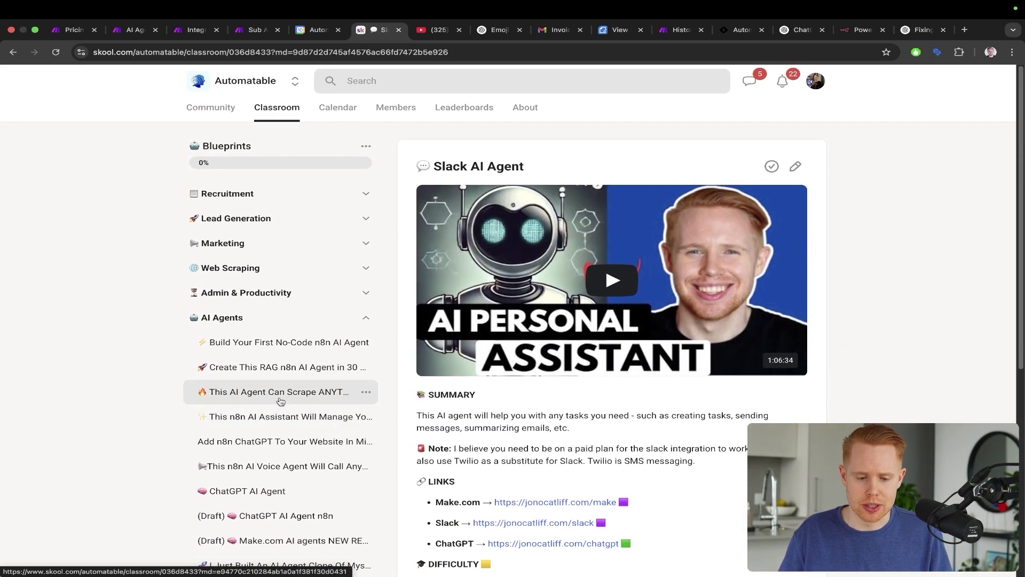
# - Switch back to the Integration Telegram Bot scenario in Make and examine the Make AI Agents module's place in the flow
pyautogui.press('super+3')
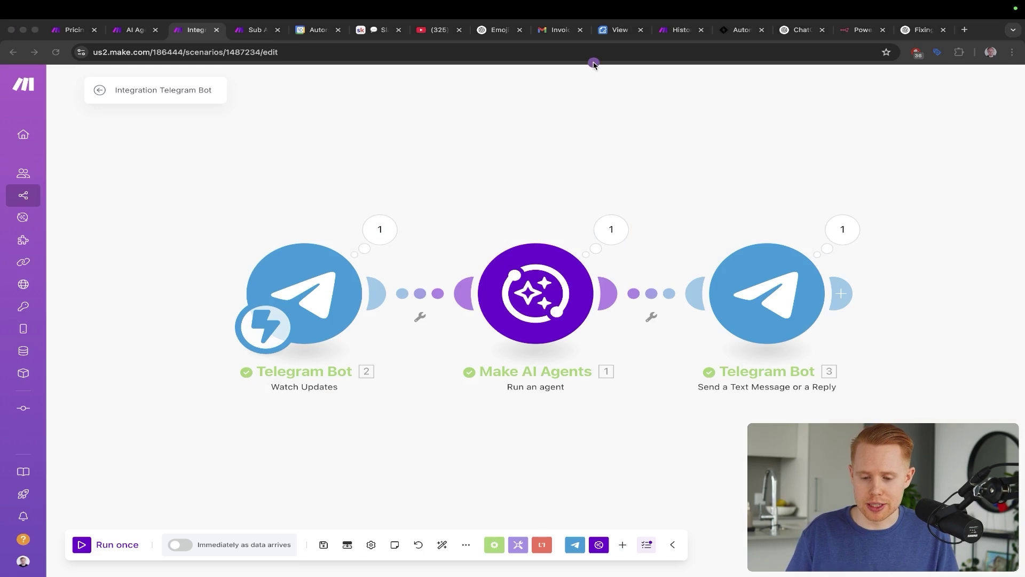
pyautogui.moveTo(595, 63); pyautogui.dragTo(484, 214)
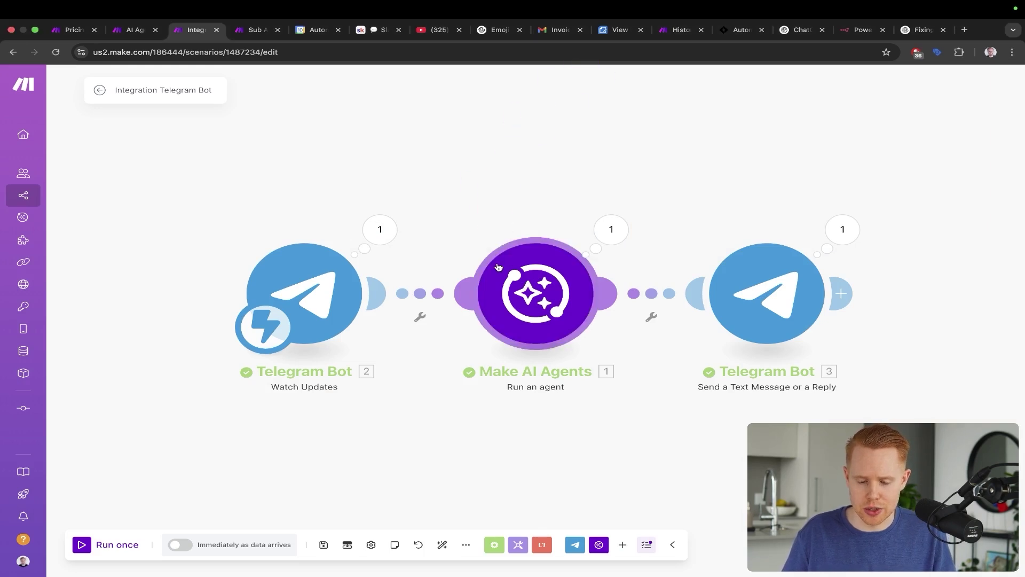
pyautogui.scroll(-3, 446, 231)
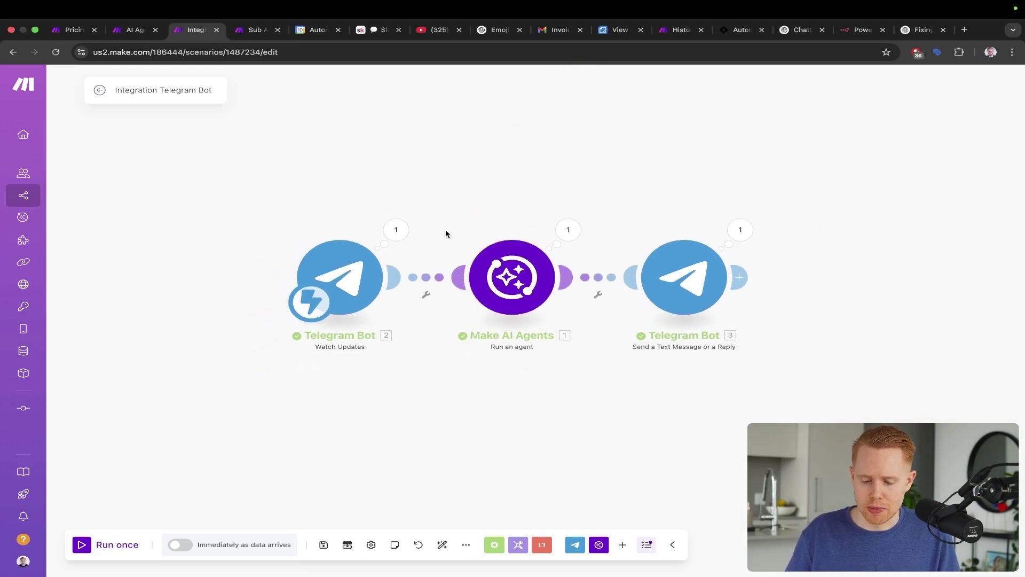
pyautogui.moveTo(411, 110); pyautogui.dragTo(497, 265)
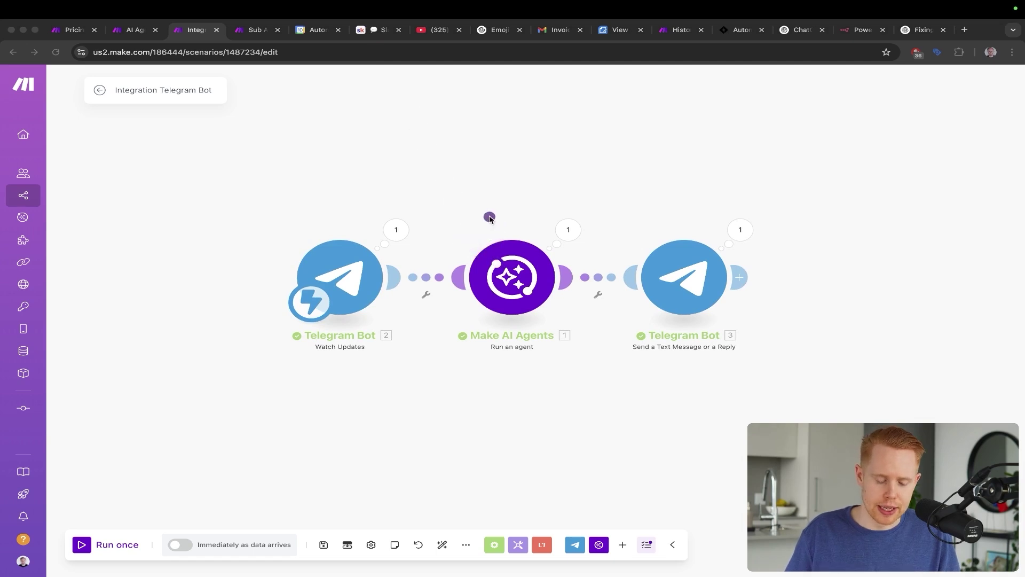
pyautogui.moveTo(426, 107)
pyautogui.mouseDown()
pyautogui.moveTo(425, 187)
pyautogui.moveTo(471, 242)
pyautogui.mouseUp()
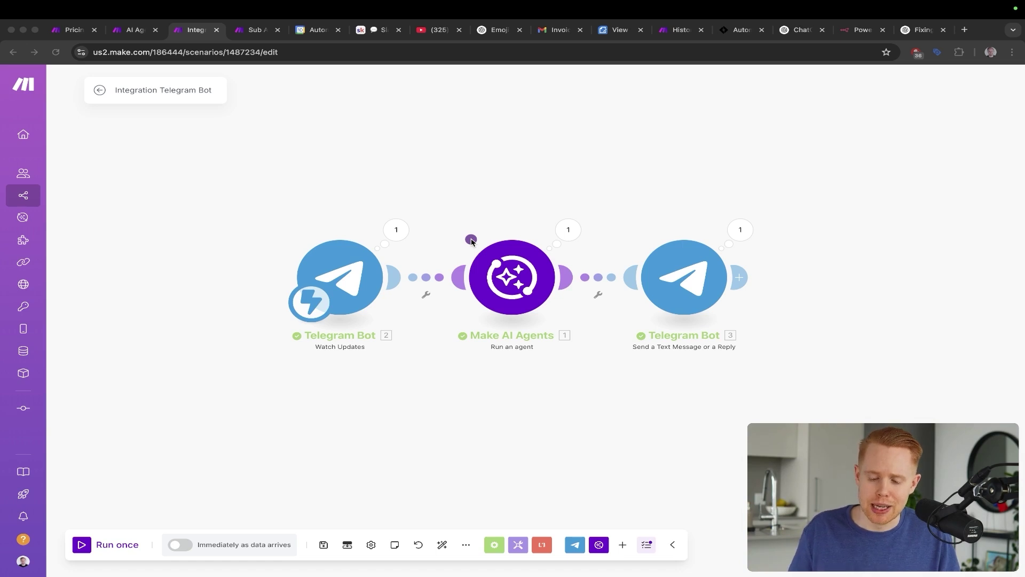
pyautogui.moveTo(450, 100)
pyautogui.mouseDown()
pyautogui.moveTo(453, 189)
pyautogui.moveTo(484, 234)
pyautogui.mouseUp()
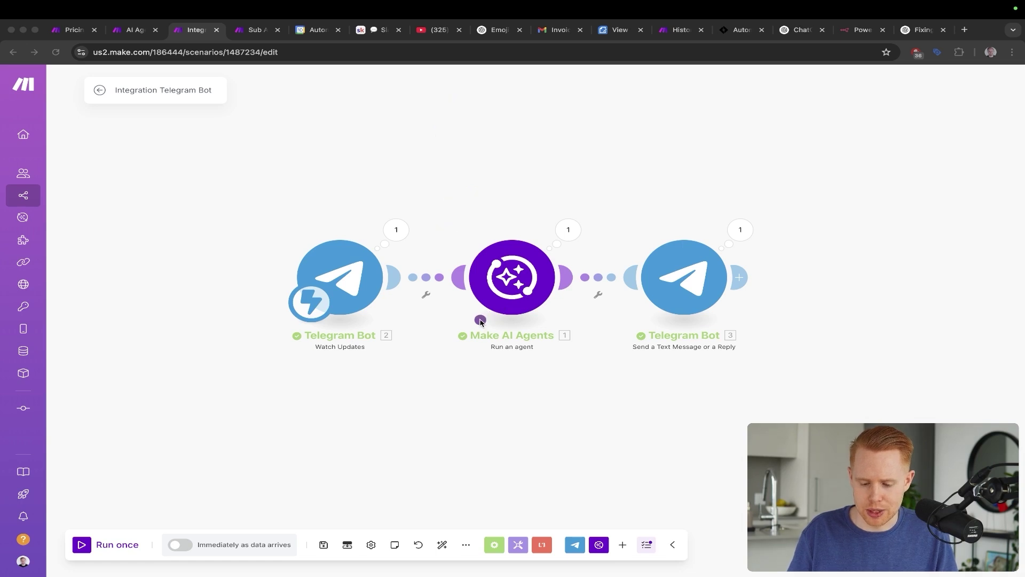
pyautogui.moveTo(479, 320); pyautogui.dragTo(391, 391)
pyautogui.moveTo(516, 327); pyautogui.dragTo(466, 411)
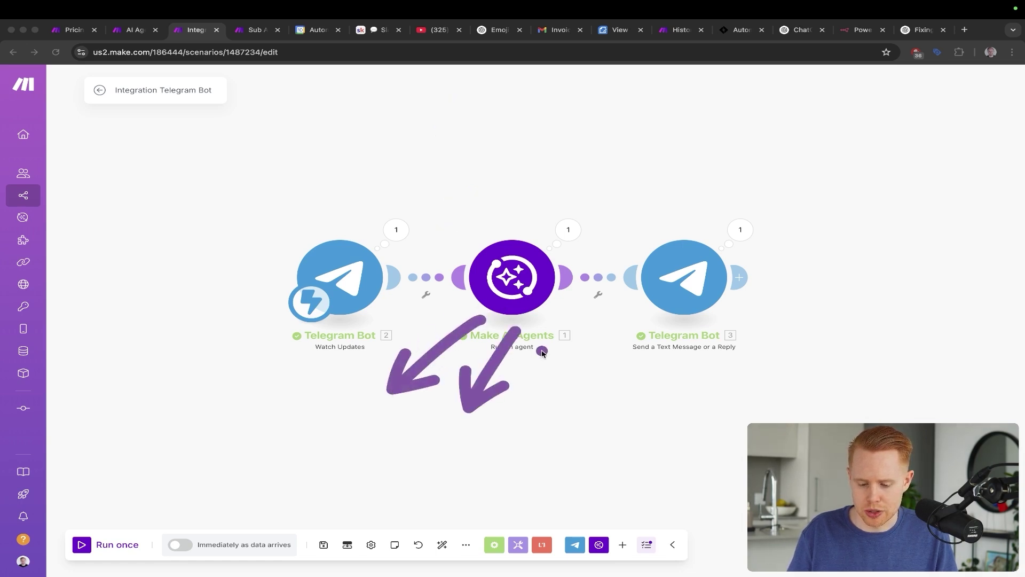
pyautogui.moveTo(536, 335); pyautogui.dragTo(614, 441)
pyautogui.moveTo(565, 329); pyautogui.dragTo(710, 401)
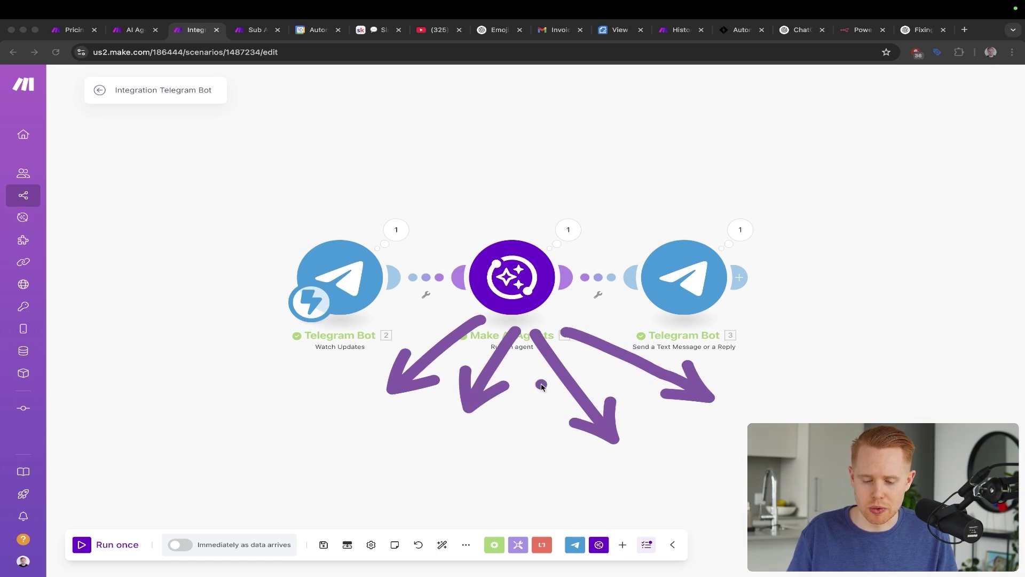
# - Glance at the Google Calendar module in the Sub Agent Search Calendar scenario and return to the Integration Telegram Bot scenario
pyautogui.hotkey('ctrl', 'Tab')
pyautogui.moveTo(345, 159); pyautogui.dragTo(306, 278)
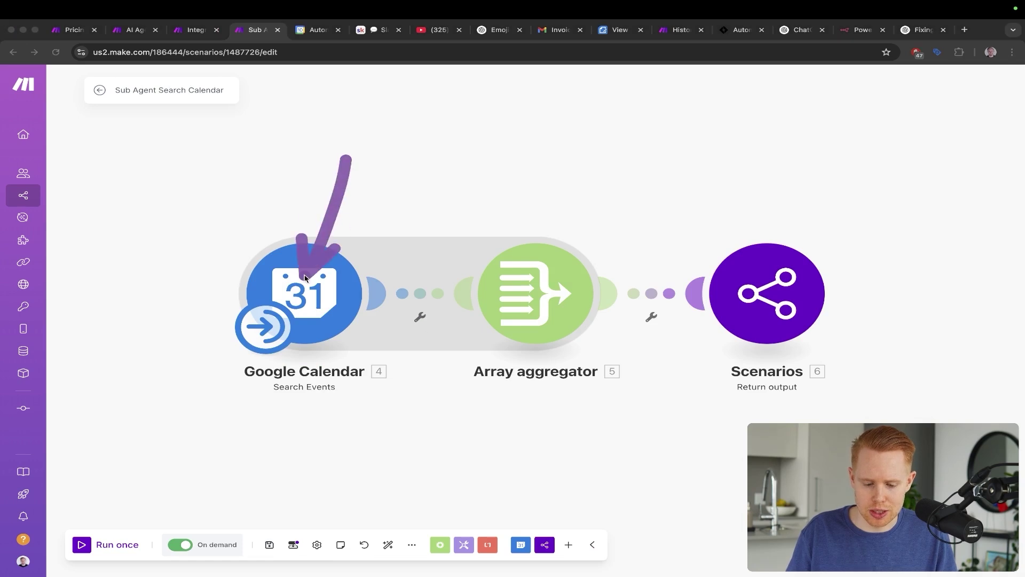
pyautogui.hotkey('ctrl', 'shift', 'Tab')
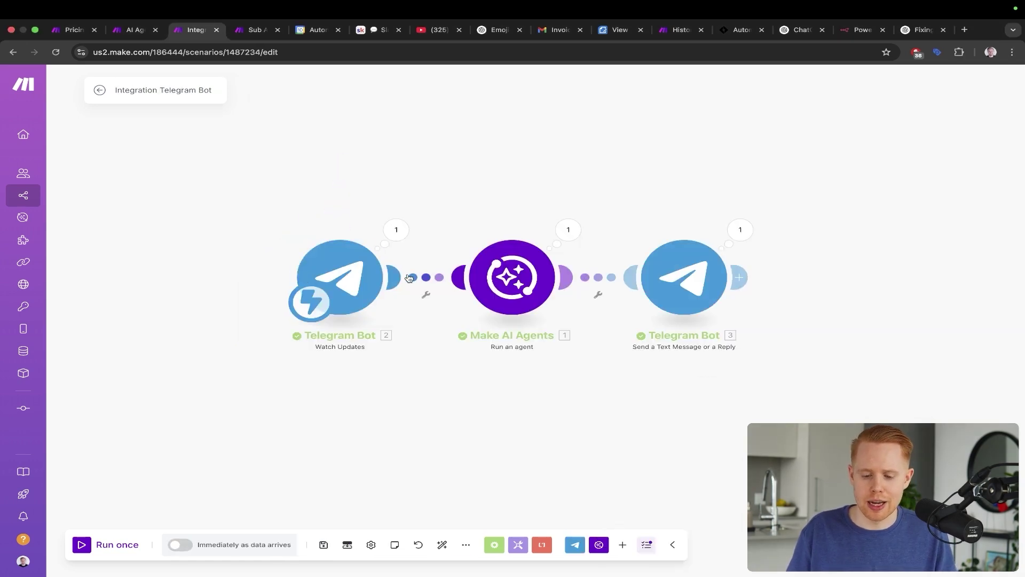
# - Examine the Google Calendar, Array aggregator and Return output modules in Sub Agent Search Calendar, then return to the Integration Telegram Bot scenario's AI agent module
pyautogui.hotkey('ctrl', 'Tab')
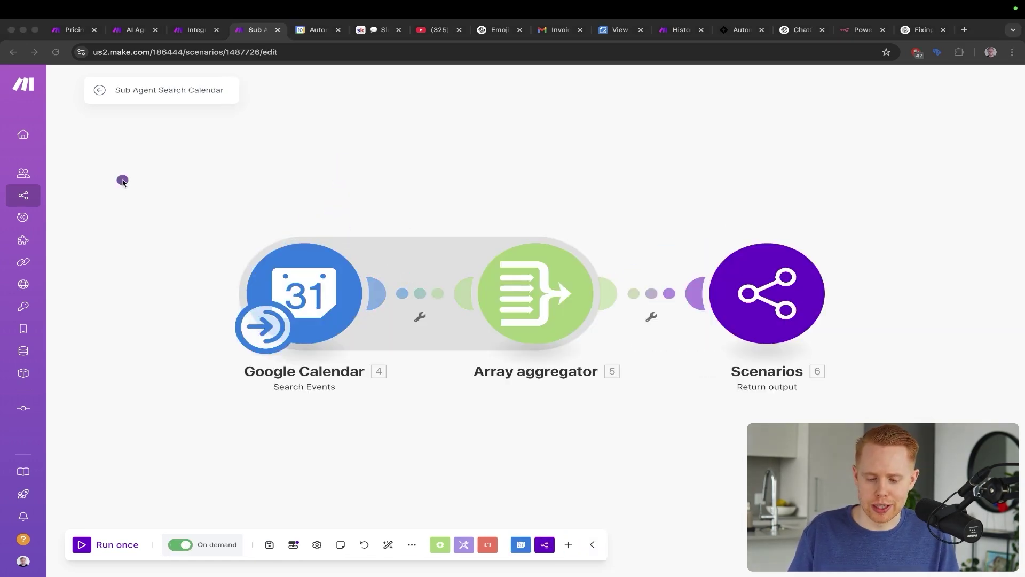
pyautogui.moveTo(106, 124); pyautogui.dragTo(313, 260)
pyautogui.moveTo(620, 119); pyautogui.dragTo(562, 225)
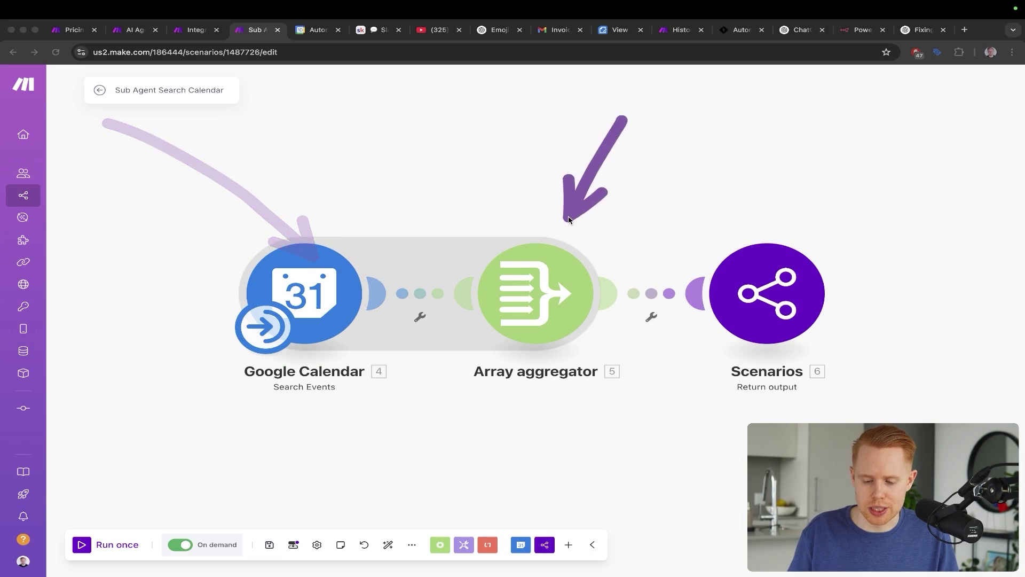
pyautogui.moveTo(791, 153); pyautogui.dragTo(772, 195)
pyautogui.hotkey('ctrl', 'shift', 'Tab')
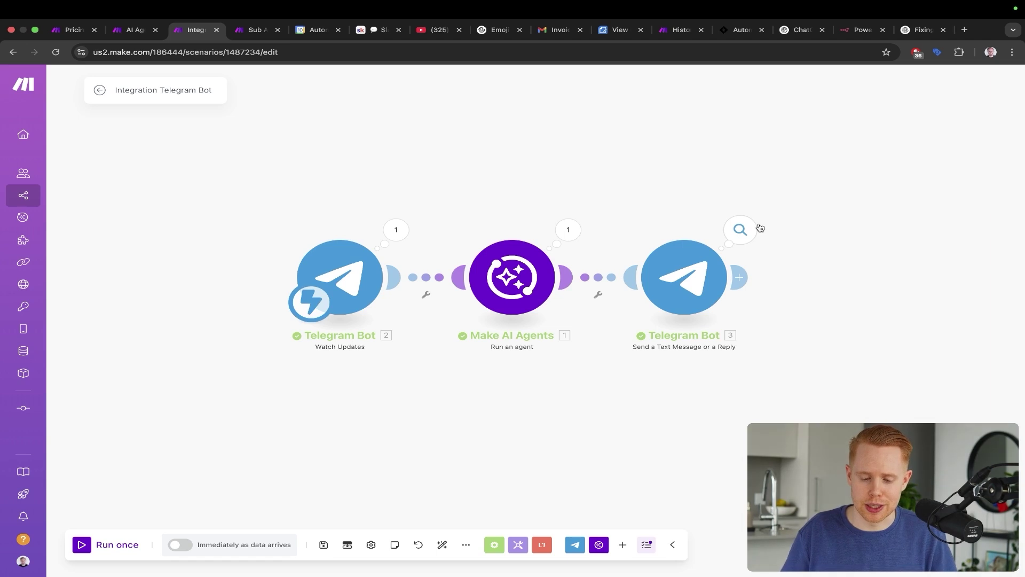
pyautogui.moveTo(538, 167); pyautogui.dragTo(497, 227)
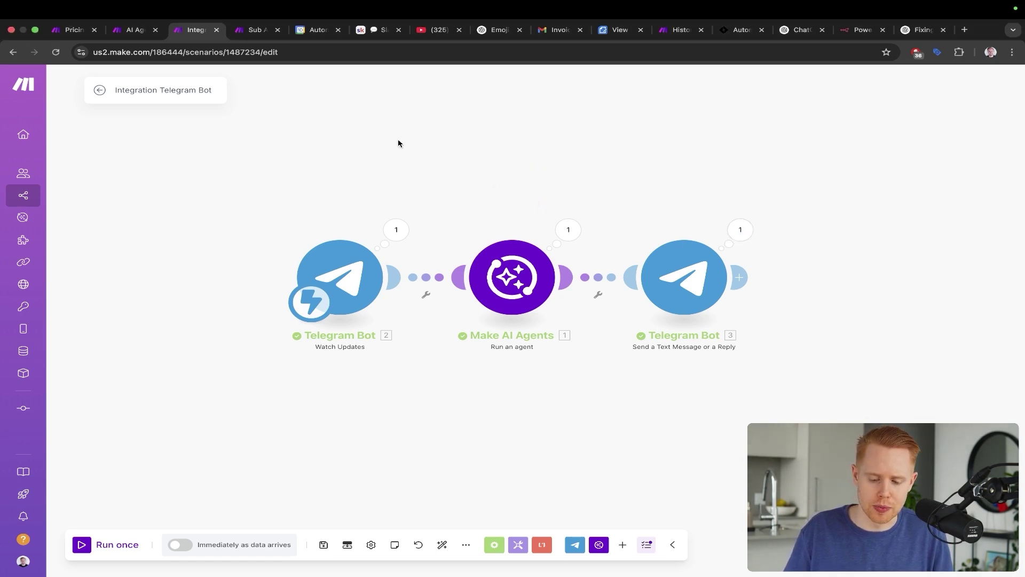
# - Switch to the Skool community, open the Automatable About page and read through its description and what is included
pyautogui.click(366, 33)
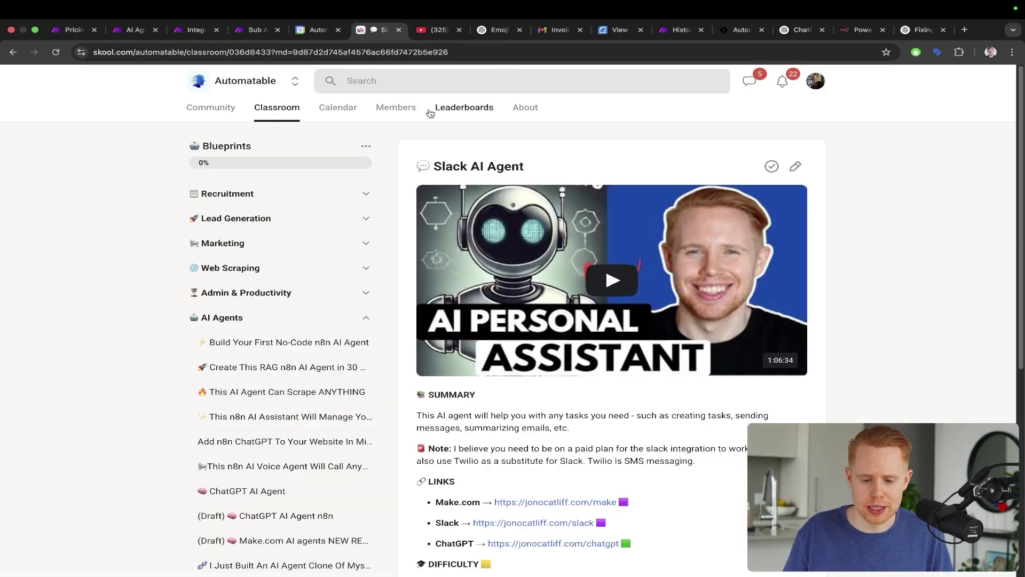
pyautogui.click(516, 110)
pyautogui.moveTo(357, 147)
pyautogui.mouseDown()
pyautogui.moveTo(591, 245)
pyautogui.moveTo(615, 272)
pyautogui.mouseUp()
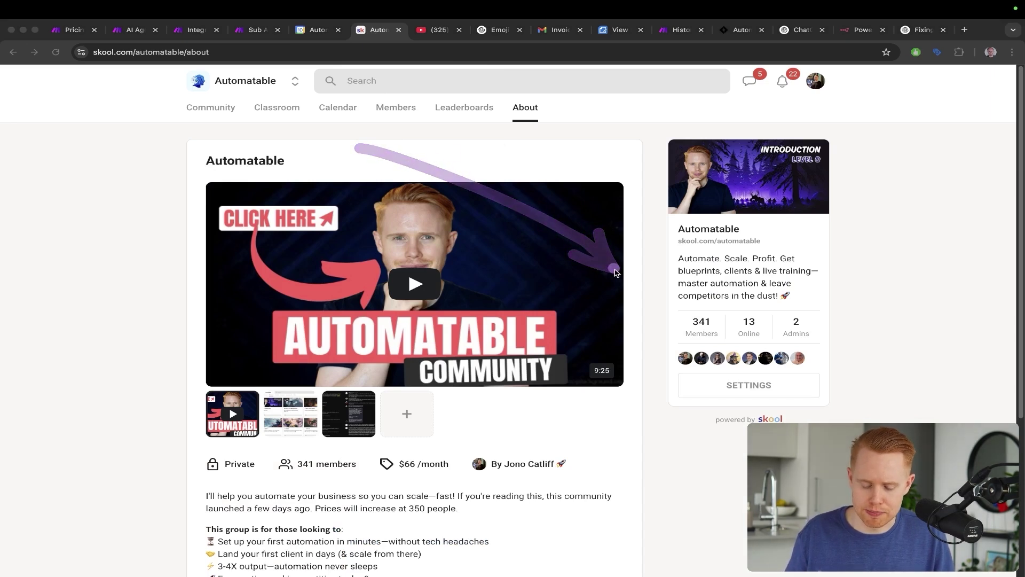
pyautogui.scroll(-3, 424, 277)
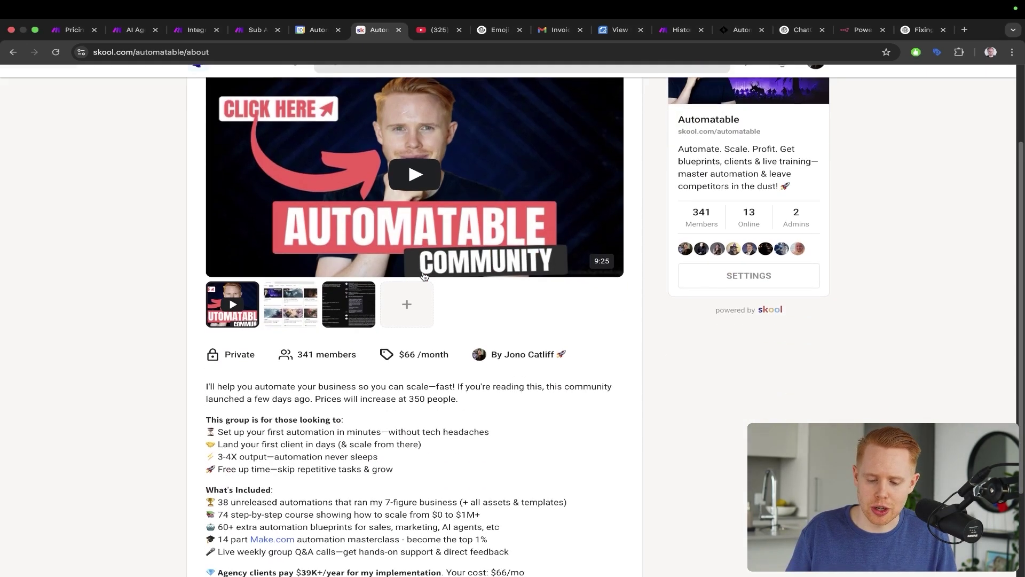
pyautogui.scroll(-2, 424, 277)
pyautogui.scroll(5, 422, 256)
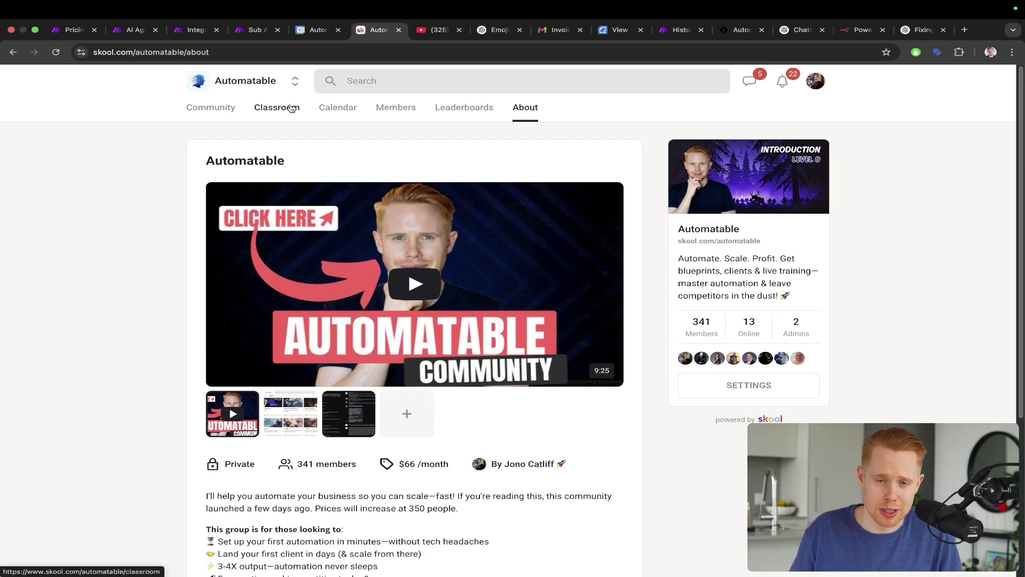
# - Open the Automatable community calendar and review the weekday onboarding, drop-in, business and workshop sessions
pyautogui.click(342, 109)
pyautogui.moveTo(320, 163); pyautogui.dragTo(258, 302)
pyautogui.moveTo(364, 227); pyautogui.dragTo(337, 346)
pyautogui.moveTo(436, 254); pyautogui.dragTo(436, 321)
pyautogui.moveTo(526, 251); pyautogui.dragTo(526, 335)
pyautogui.moveTo(593, 273); pyautogui.dragTo(625, 338)
pyautogui.press('Escape')
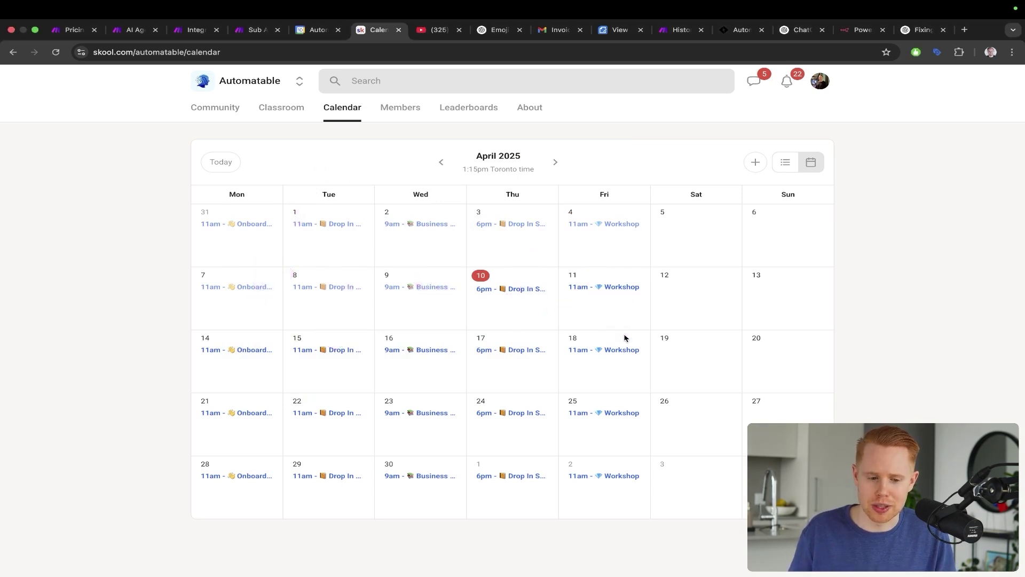
# - Switch to the AI Agent Test scenario in Make, close the Make AI Agents settings and examine the flow up to the agent module
pyautogui.press('super+2')
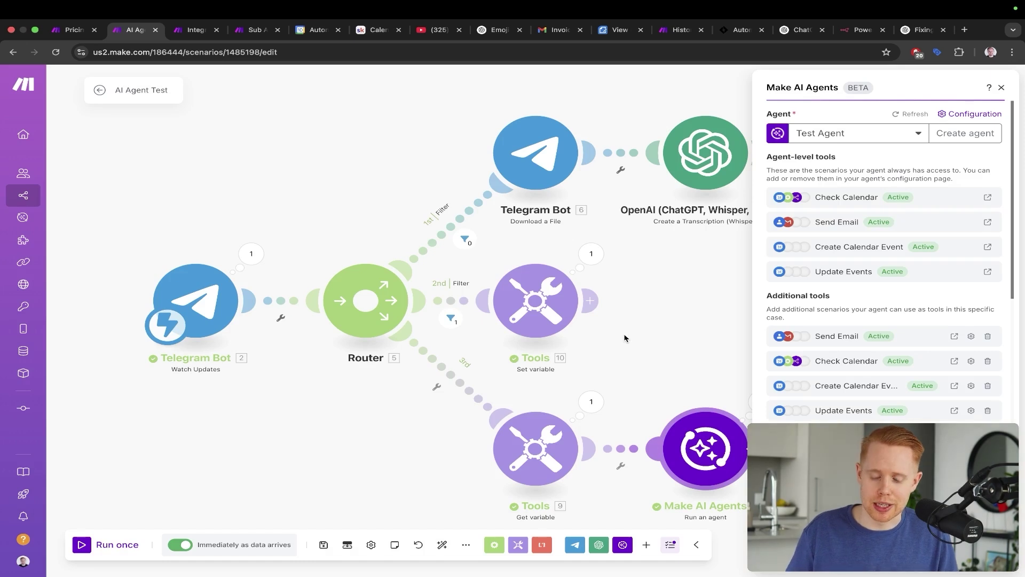
pyautogui.press('Escape')
pyautogui.moveTo(522, 215); pyautogui.dragTo(730, 398)
pyautogui.press('Escape')
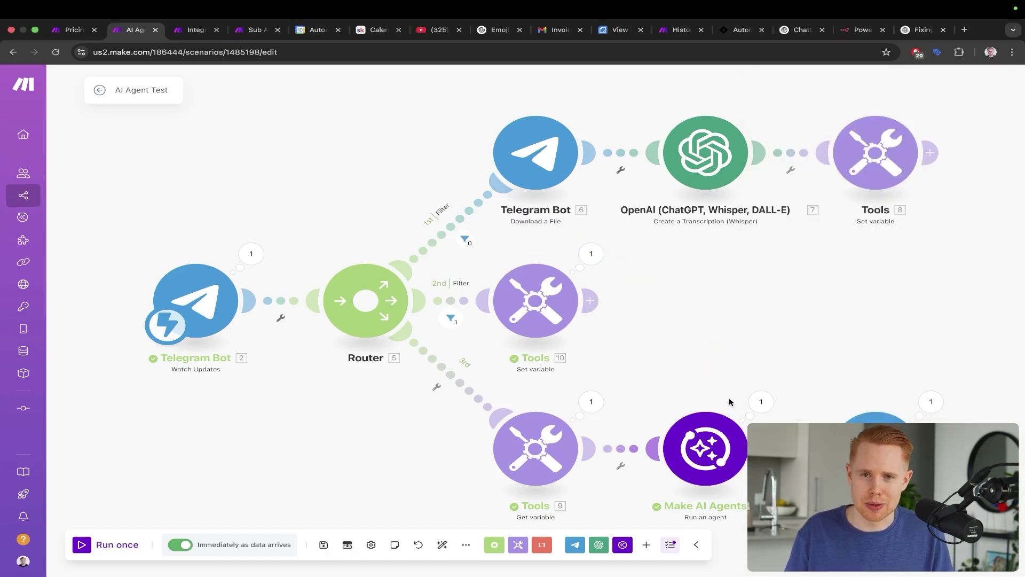